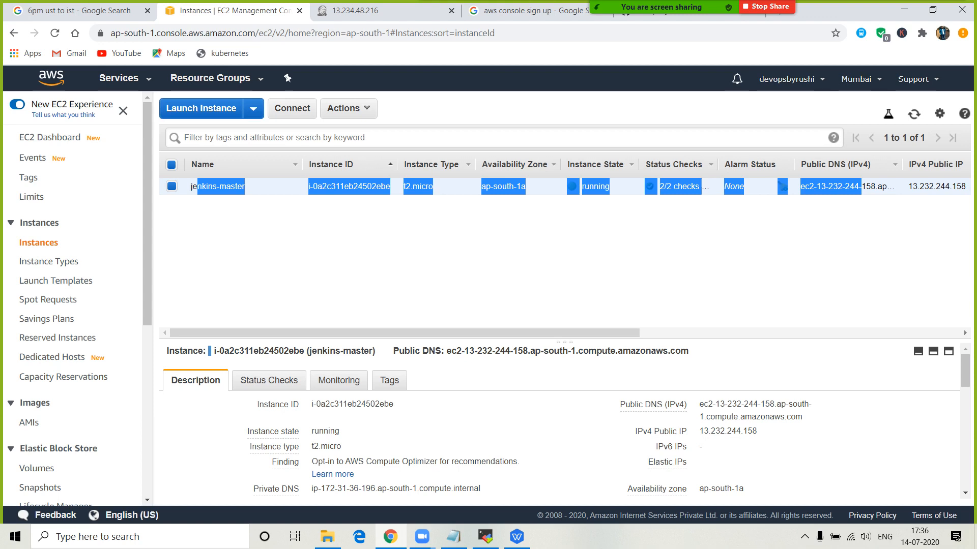
- Clear the stray selection on the instance row and raise the system volume to maximum
{"action": "left_click", "coordinate": [782, 186]}
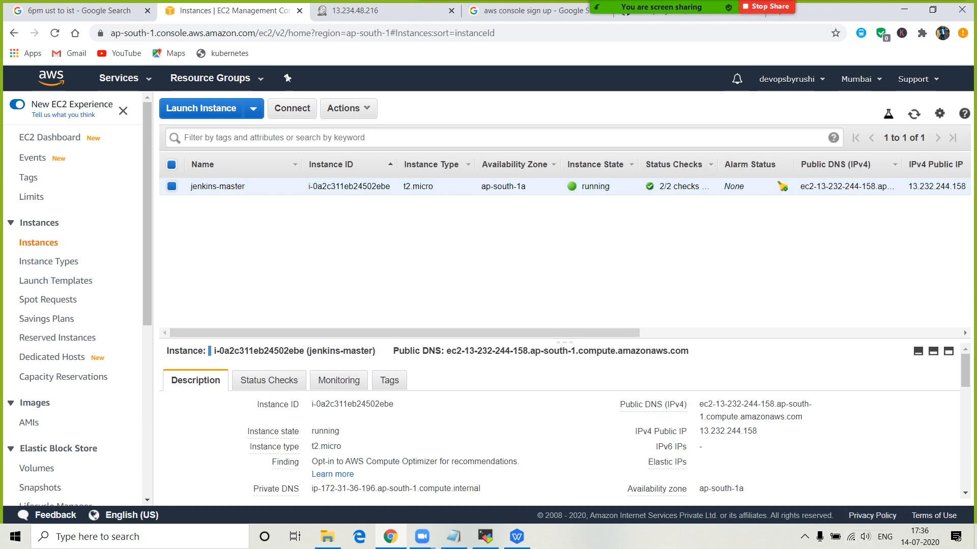
{"action": "left_click", "coordinate": [865, 536]}
{"action": "left_click_drag", "start_coordinate": [874, 507], "coordinate": [936, 507]}
{"action": "left_click", "coordinate": [752, 285]}
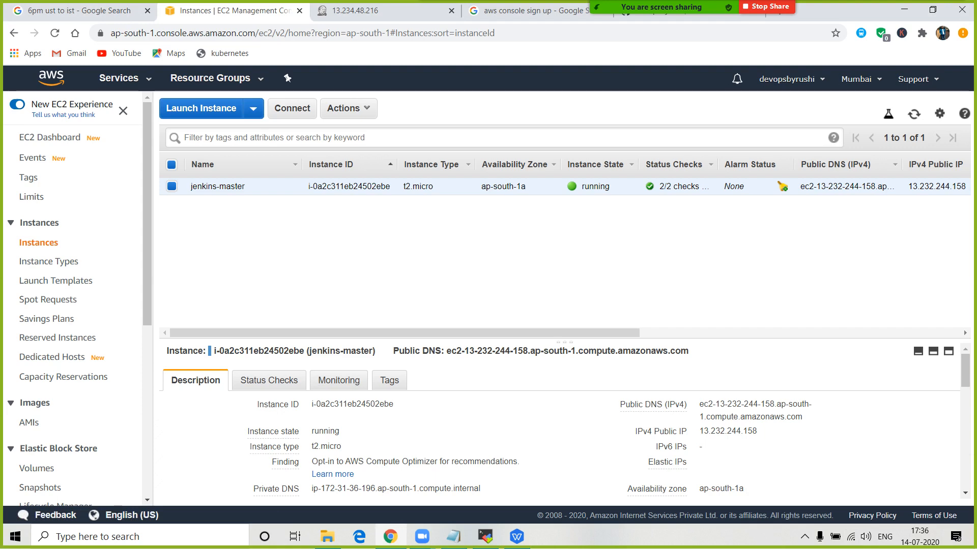
- Close the 13.234.48.216 server tab and return to the EC2 instances list
{"action": "left_click", "coordinate": [397, 10]}
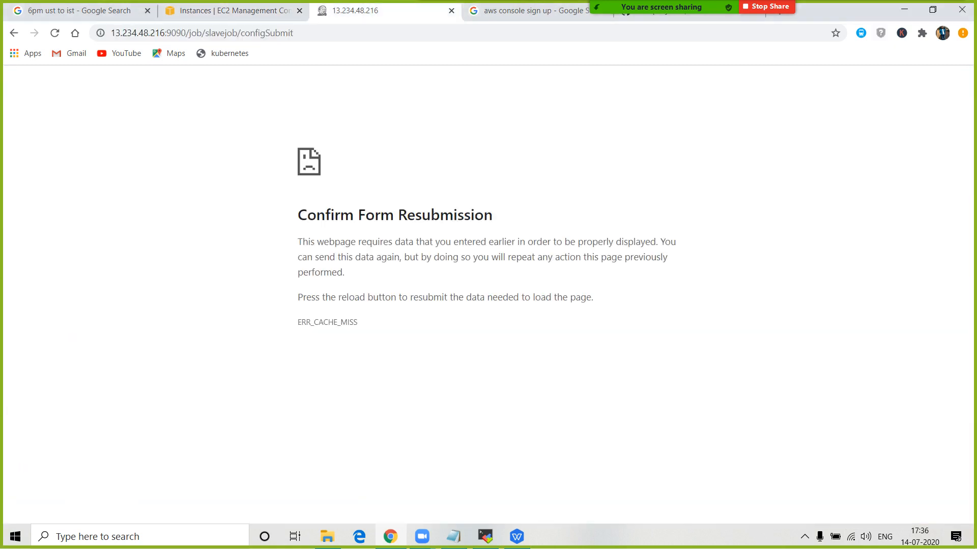
{"action": "left_click", "coordinate": [452, 11]}
{"action": "left_click", "coordinate": [524, 11]}
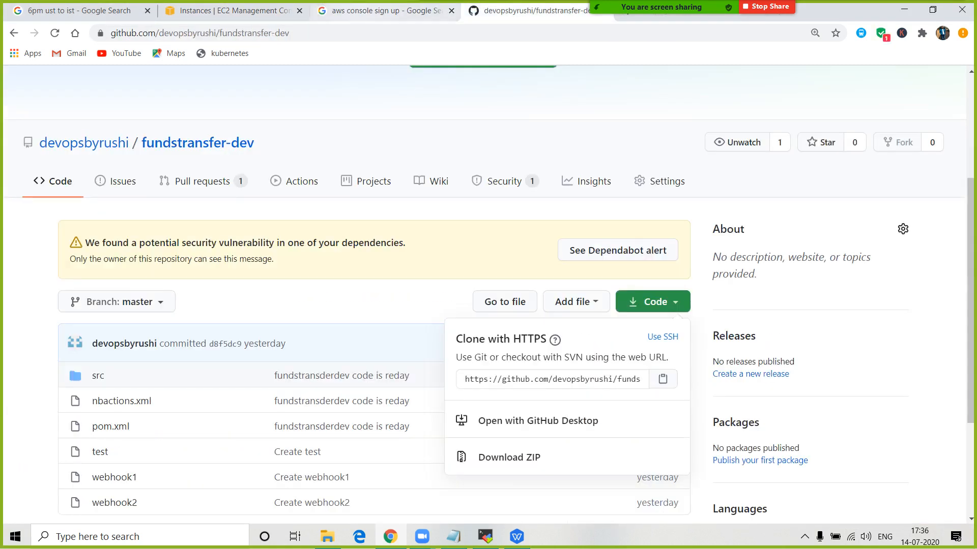
{"action": "left_click", "coordinate": [234, 11]}
- Sign out of the AWS account from the account menu
{"action": "left_click", "coordinate": [918, 80]}
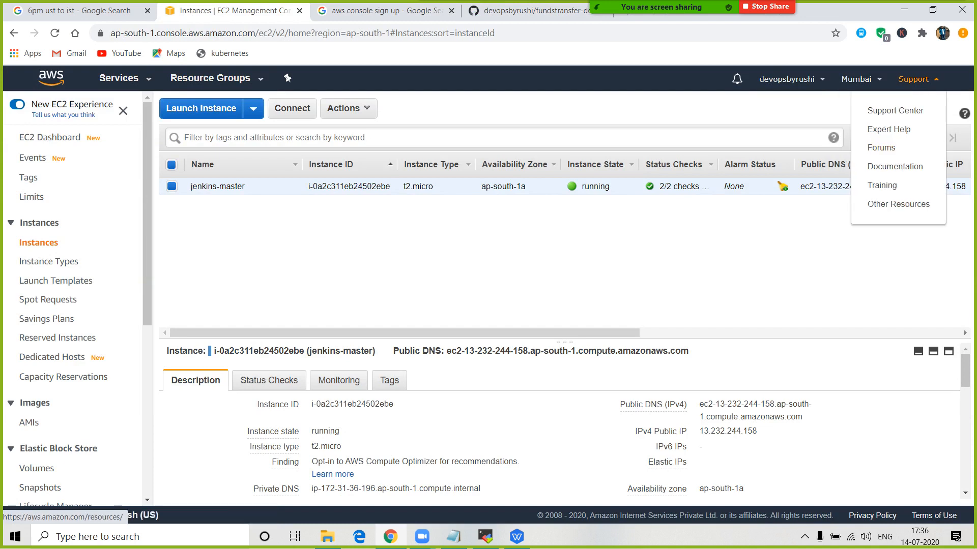
{"action": "left_click", "coordinate": [860, 79]}
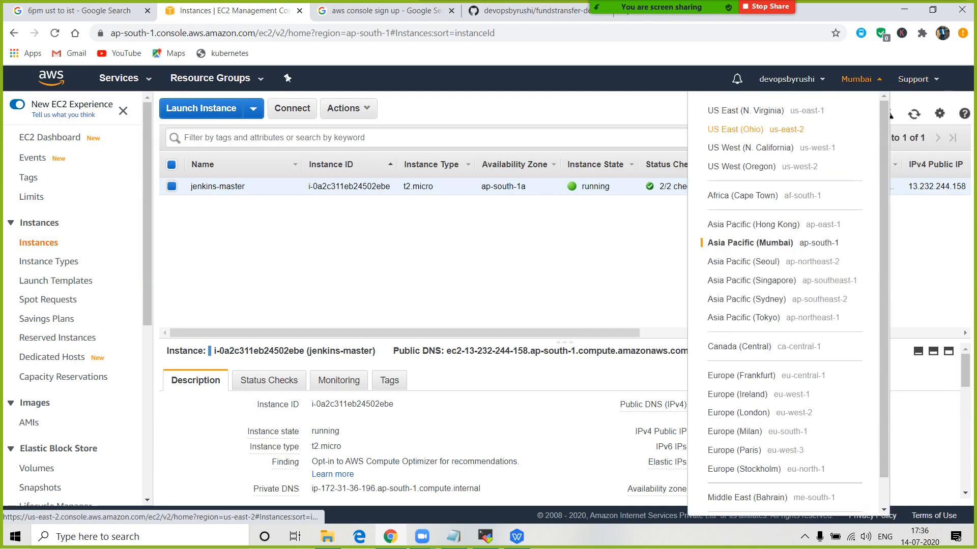
{"action": "left_click", "coordinate": [787, 78]}
{"action": "left_click", "coordinate": [736, 233]}
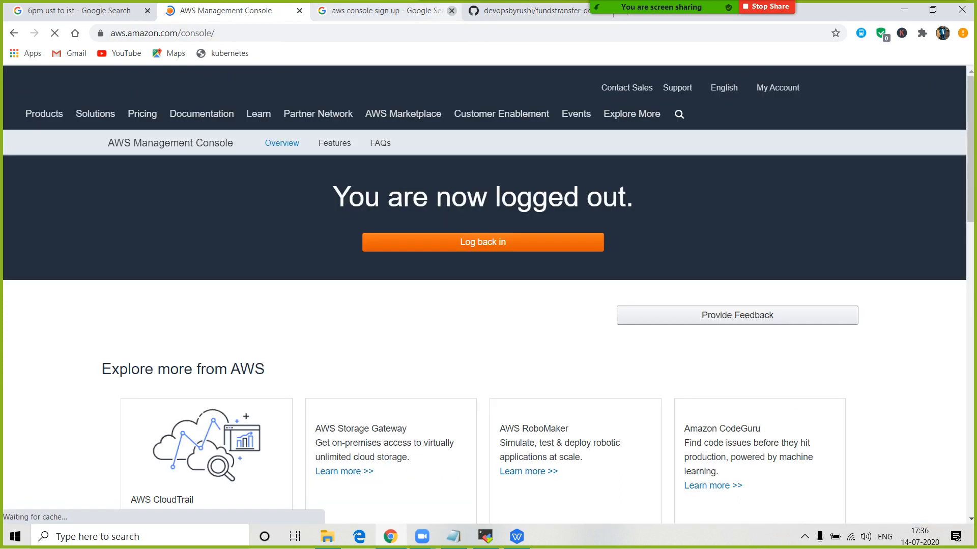
- Close the sign-up search and fundstransfer-dev tabs, then search Google for 'aws console free tier' in a new tab
{"action": "left_click", "coordinate": [452, 10]}
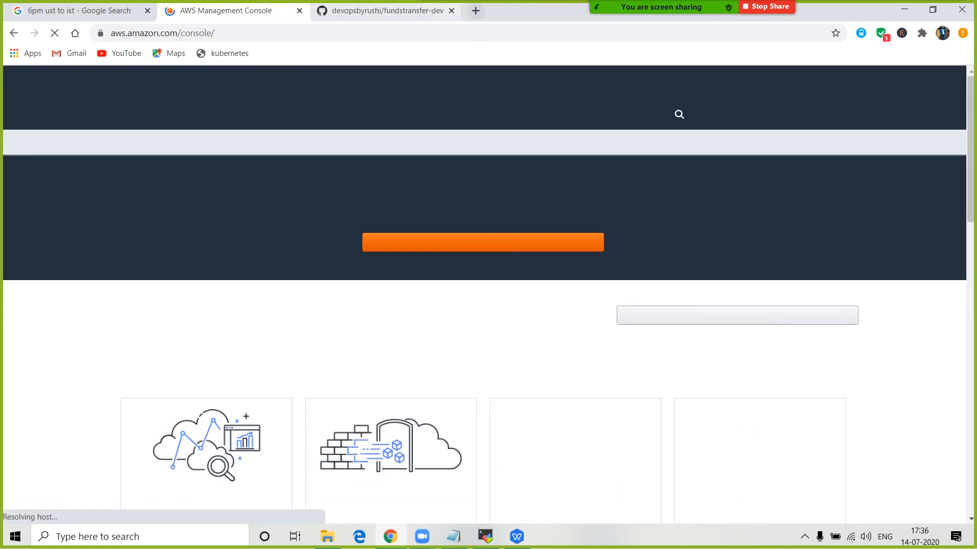
{"action": "left_click", "coordinate": [451, 11]}
{"action": "left_click", "coordinate": [324, 11]}
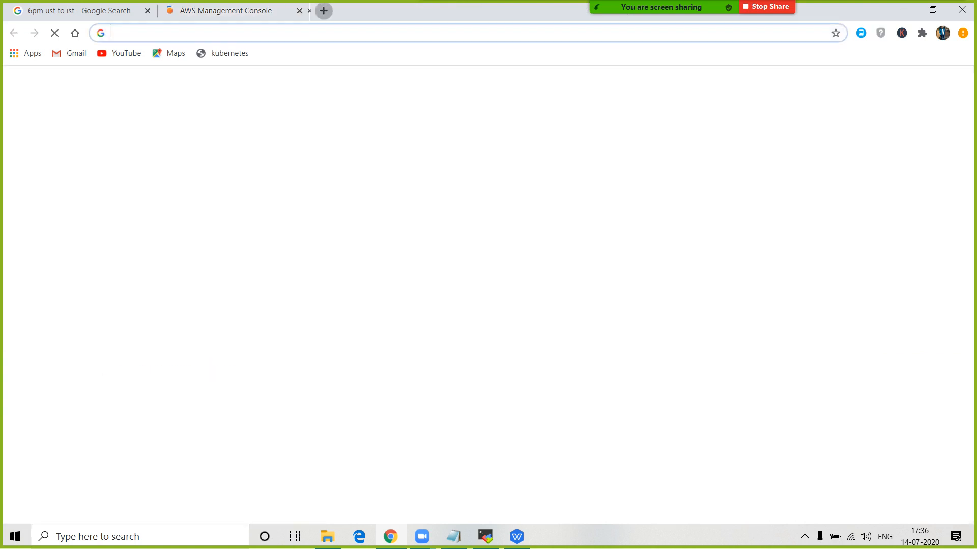
{"action": "type", "text": "aws"}
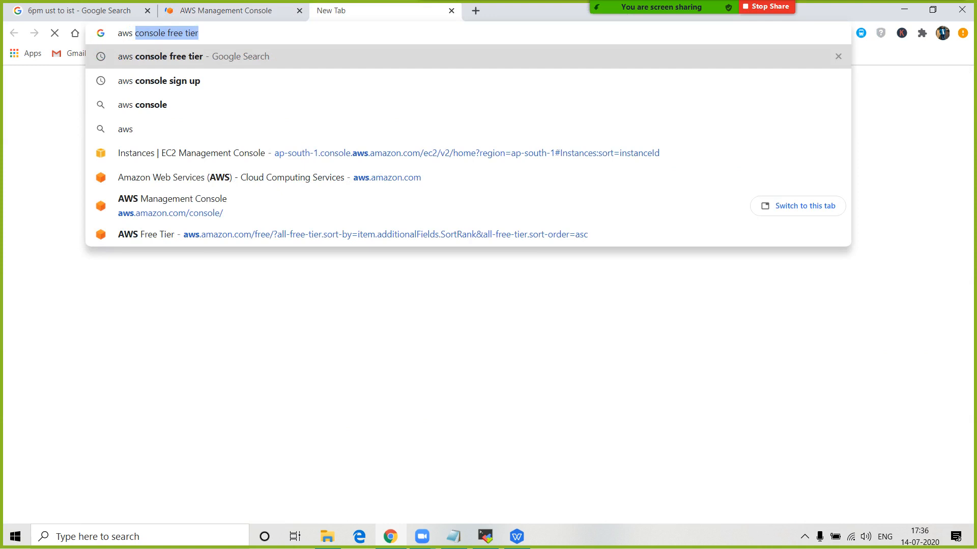
{"action": "key", "text": "Right"}
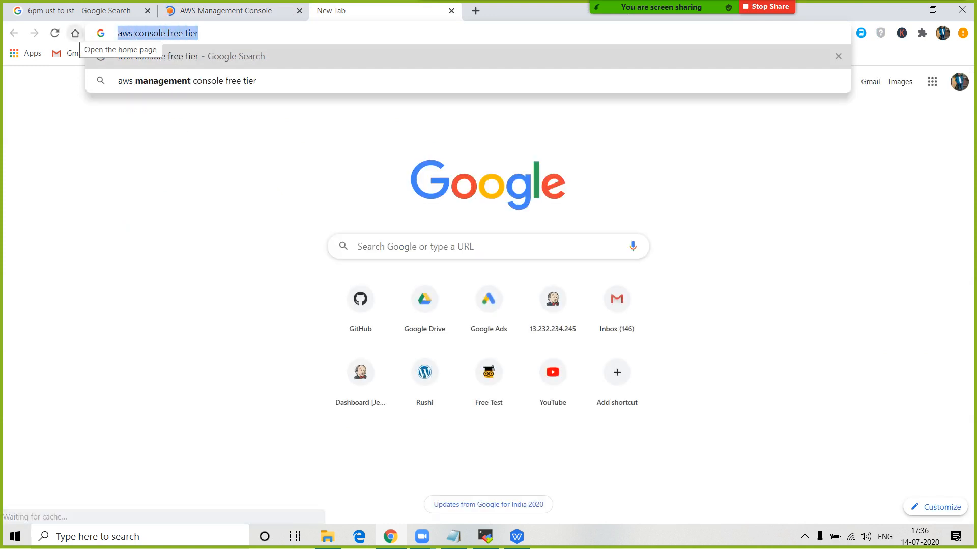
{"action": "left_click", "coordinate": [412, 247]}
{"action": "type", "text": "aws console free tier"}
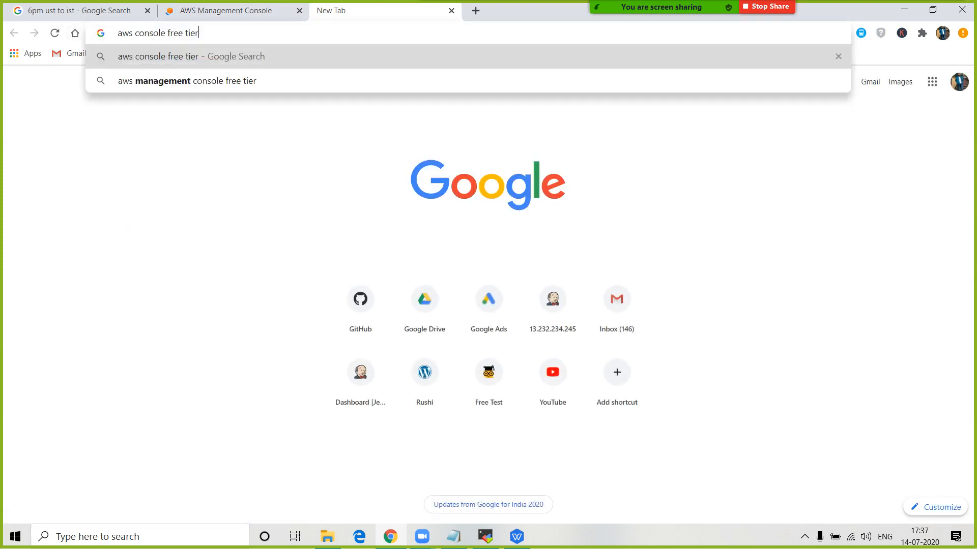
{"action": "key", "text": "Return"}
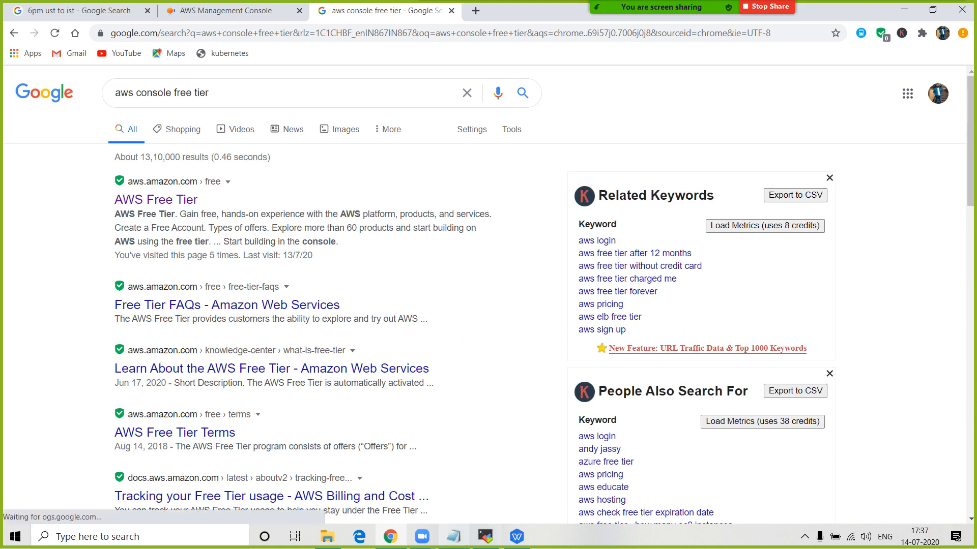
- Type 'AWS - amazon web services' a few lines below the existing Notepad note, then return to Chrome
{"action": "key", "text": "alt+Tab"}
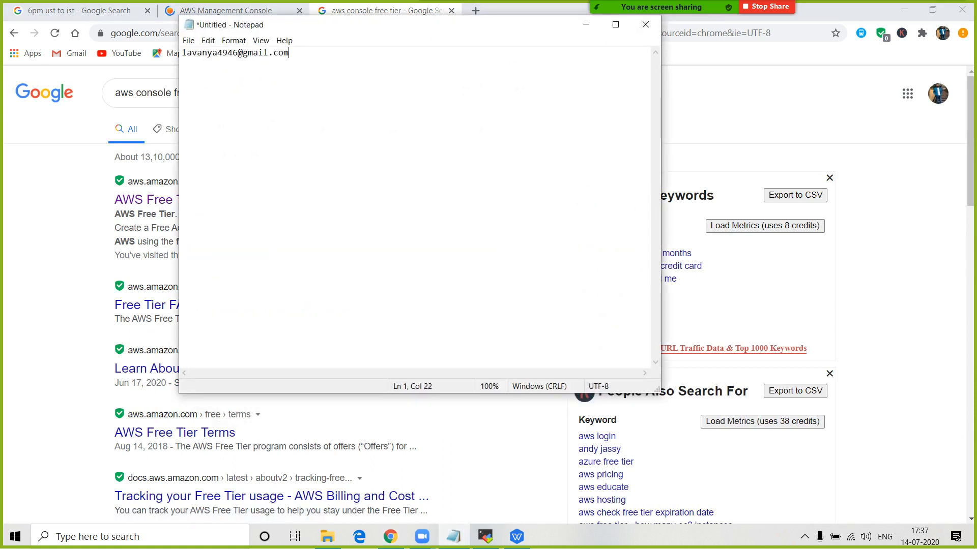
{"action": "key", "text": "Return"}
{"action": "key", "text": "Return"}
{"action": "key", "text": "Return"}
{"action": "type", "text": "AWS - amazon web serv"}
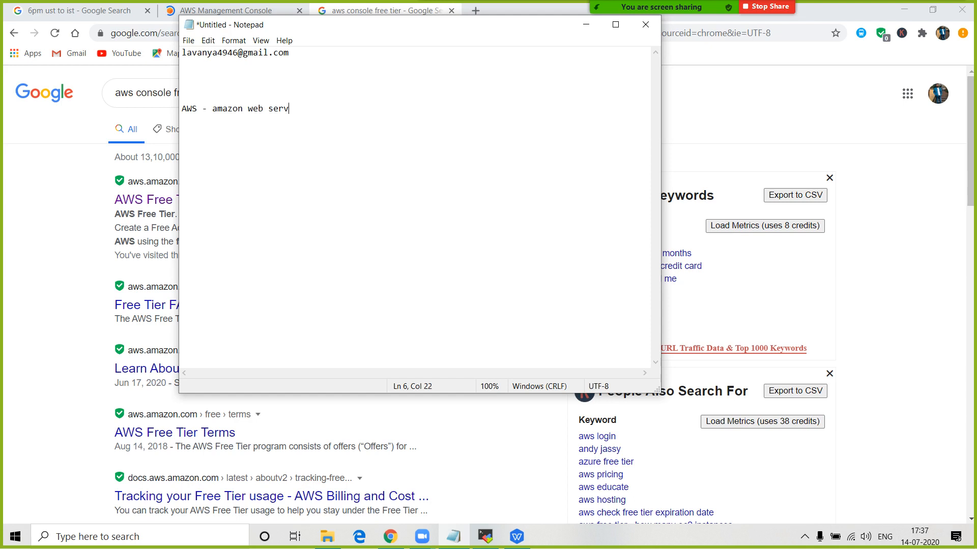
{"action": "type", "text": "ices"}
{"action": "key", "text": "shift+Left"}
{"action": "key", "text": "shift+Left"}
{"action": "key", "text": "shift+Left"}
{"action": "key", "text": "shift+Left"}
{"action": "key", "text": "shift+Left"}
{"action": "key", "text": "shift+Left"}
{"action": "key", "text": "shift+Left"}
{"action": "key", "text": "shift+Left"}
{"action": "key", "text": "shift+Left"}
{"action": "key", "text": "shift+Left"}
{"action": "key", "text": "shift+Left"}
{"action": "key", "text": "shift+Left"}
{"action": "key", "text": "shift+Left"}
{"action": "key", "text": "shift+Left"}
{"action": "key", "text": "shift+Left"}
{"action": "key", "text": "shift+Left"}
{"action": "key", "text": "shift+Left"}
{"action": "key", "text": "shift+Left"}
{"action": "key", "text": "shift+Left"}
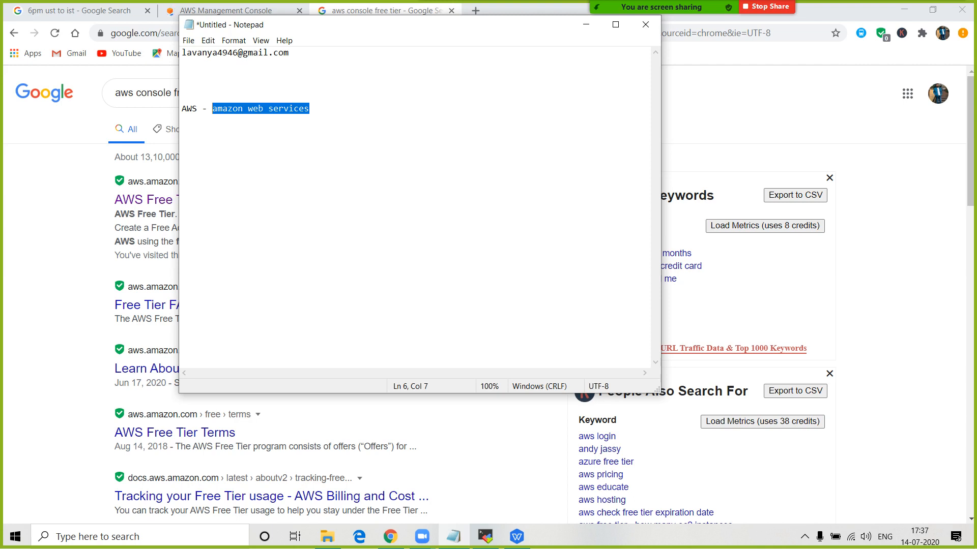
{"action": "key", "text": "alt+Tab"}
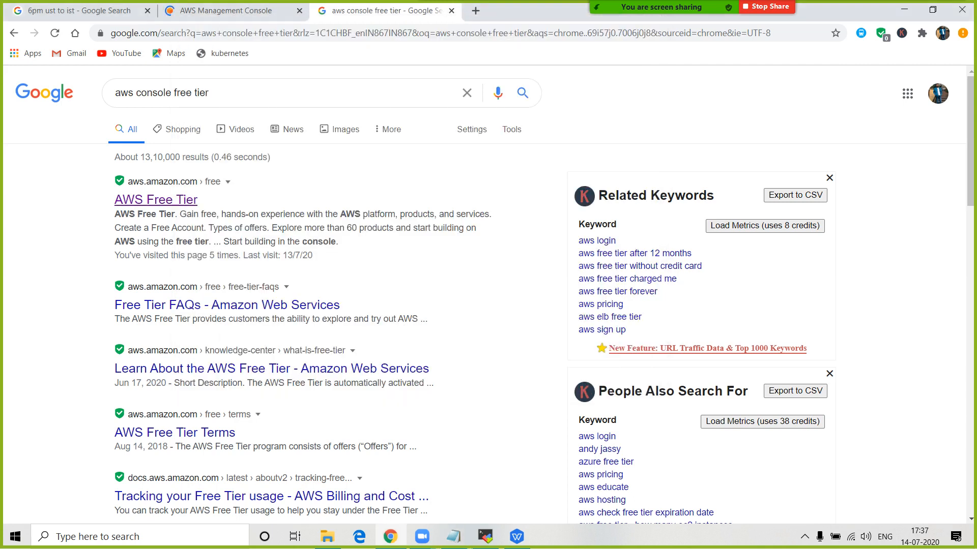
- Open the AWS Free Tier result and choose Create a Free Account
{"action": "left_click", "coordinate": [155, 199]}
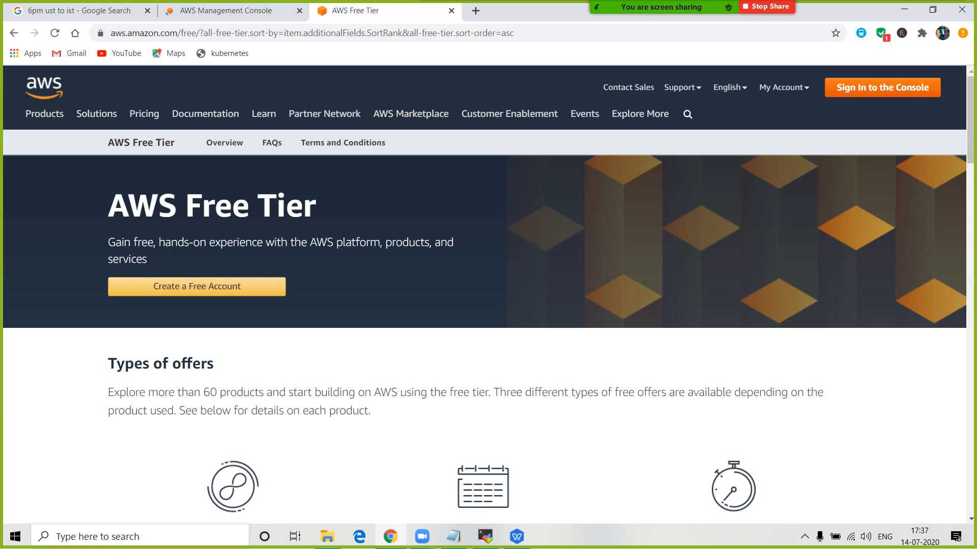
{"action": "left_click", "coordinate": [196, 287]}
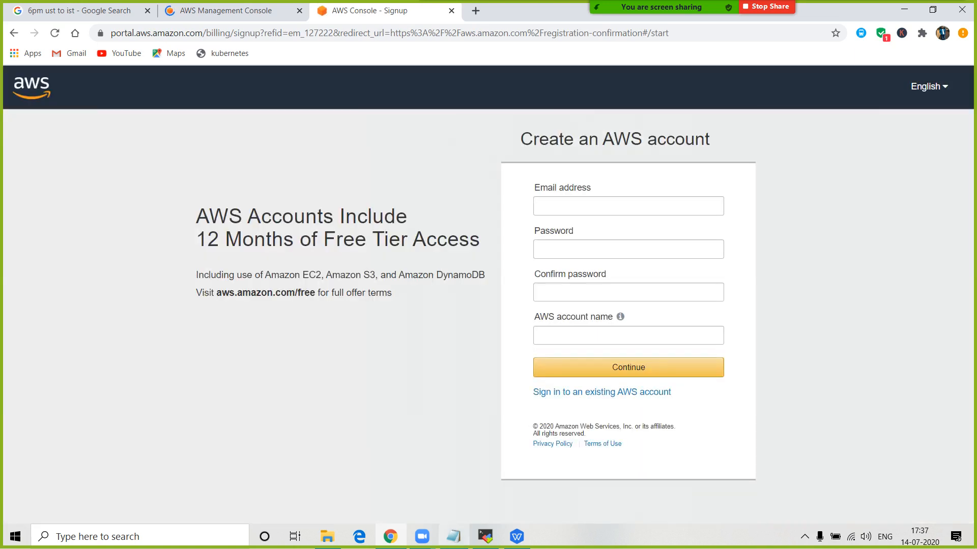
- Copy the saved e-mail address from Notepad into the signup form's Email address field
{"action": "left_click", "coordinate": [453, 537]}
{"action": "key", "text": "ctrl+Home"}
{"action": "key", "text": "End"}
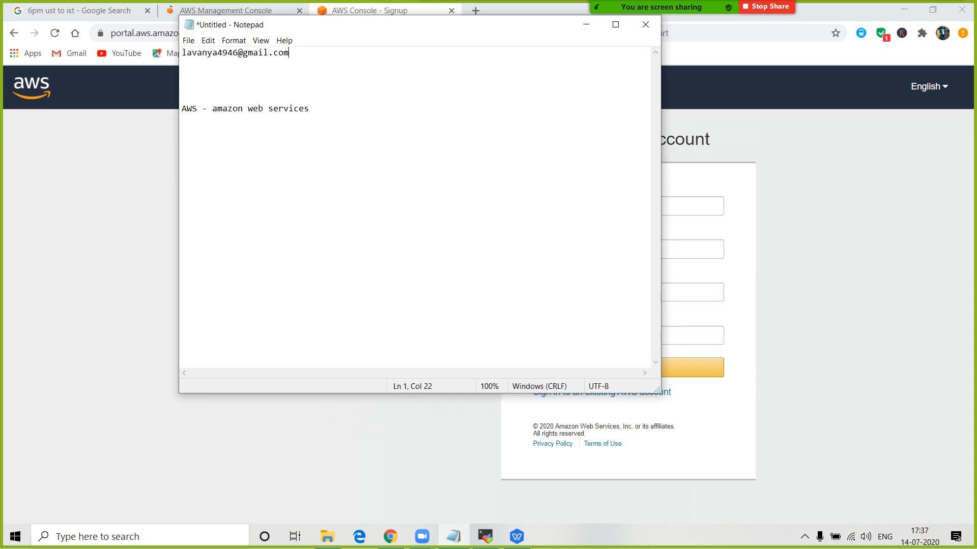
{"action": "key", "text": "shift+Home"}
{"action": "key", "text": "ctrl+c"}
{"action": "key", "text": "alt+Tab"}
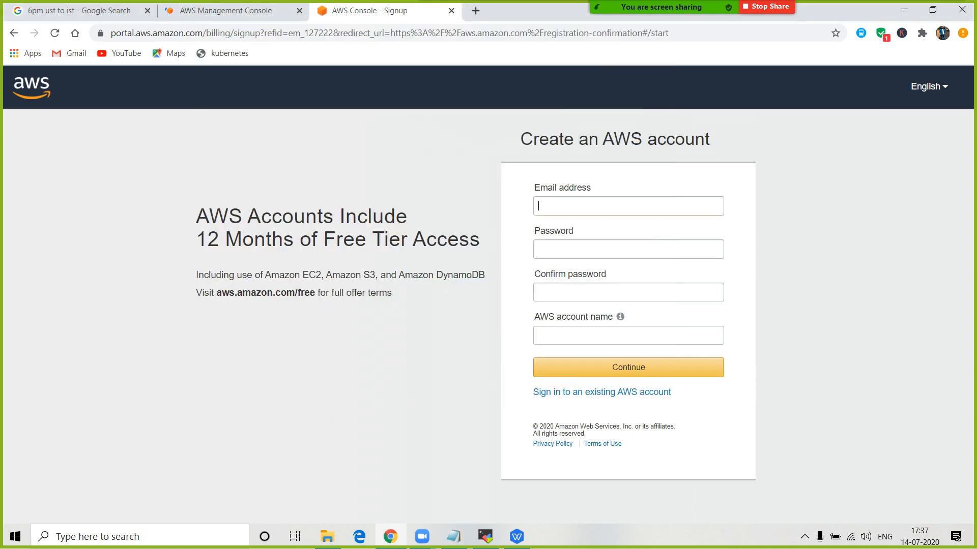
{"action": "key", "text": "ctrl+v"}
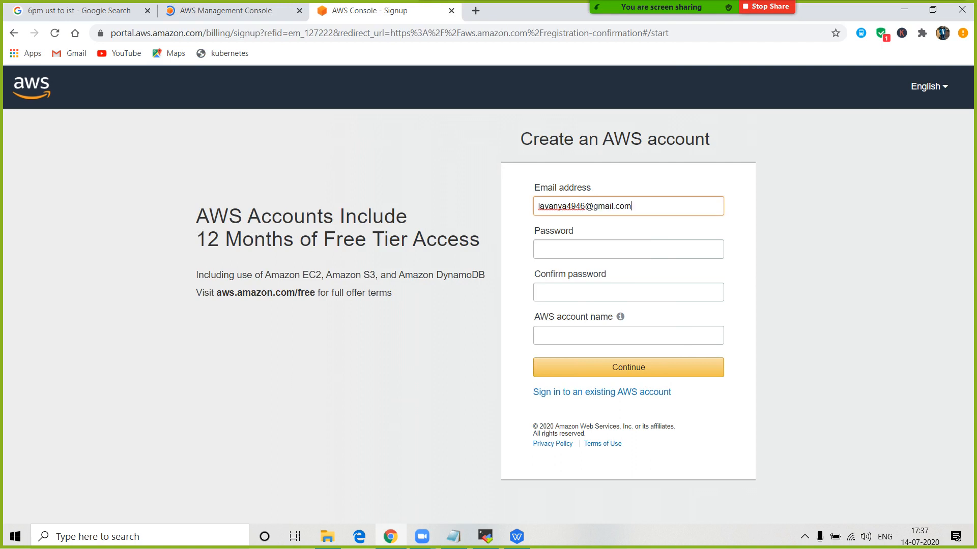
- Enter the account password and try to continue the signup form
{"action": "left_click", "coordinate": [585, 250]}
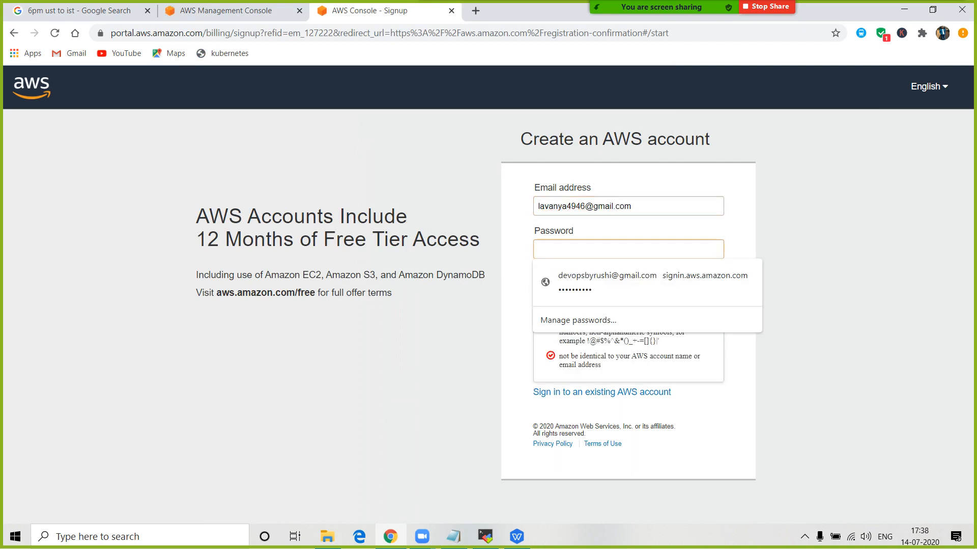
{"action": "left_click", "coordinate": [585, 206]}
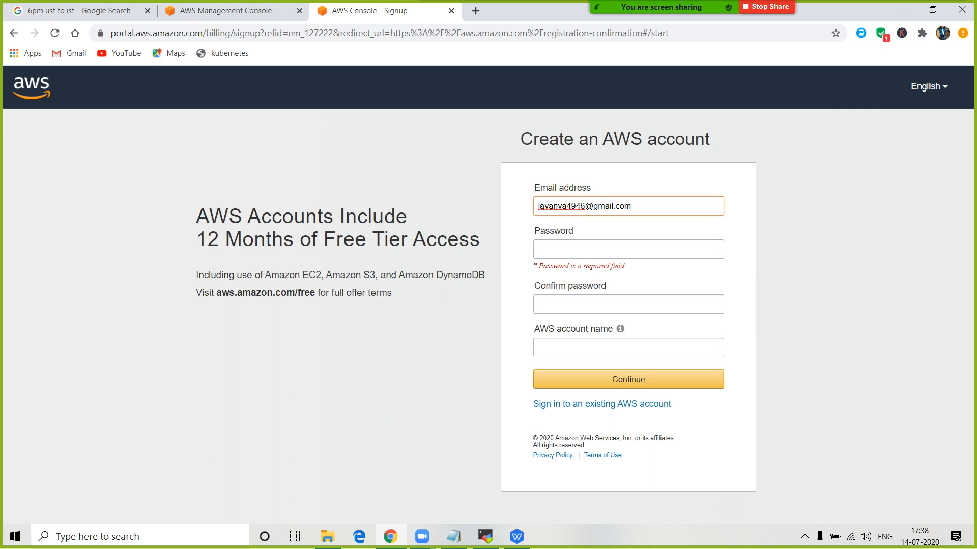
{"action": "left_click", "coordinate": [585, 249]}
{"action": "type", "text": "••••••••••"}
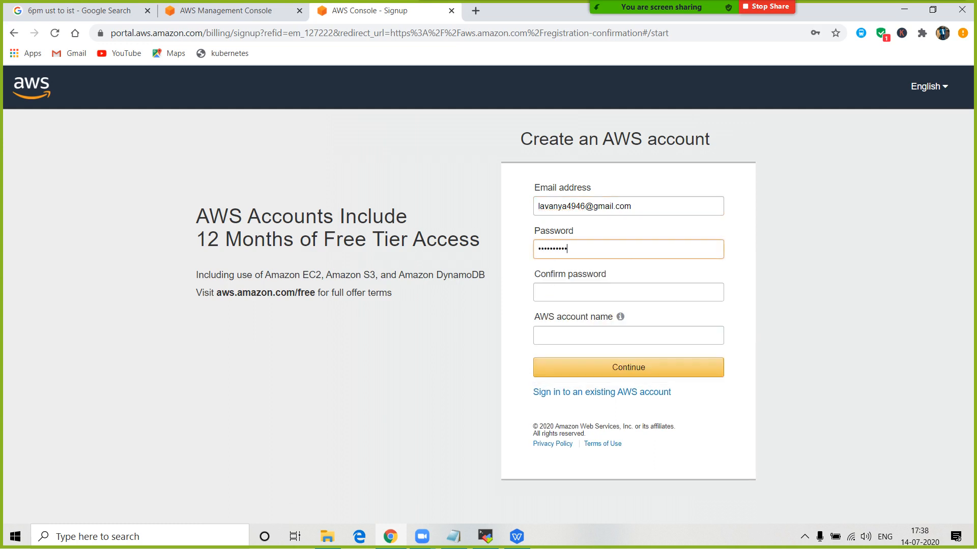
{"action": "type", "text": "•••••"}
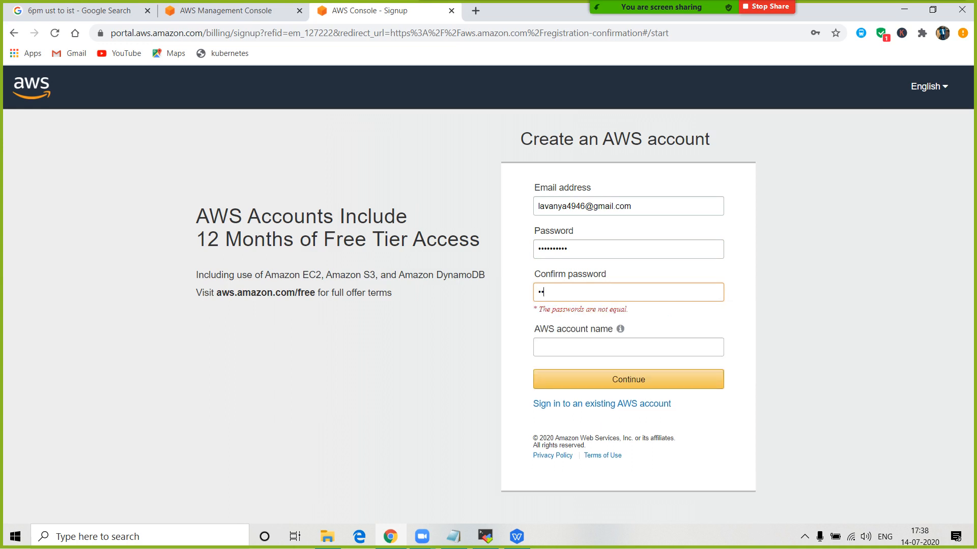
{"action": "type", "text": "•••••"}
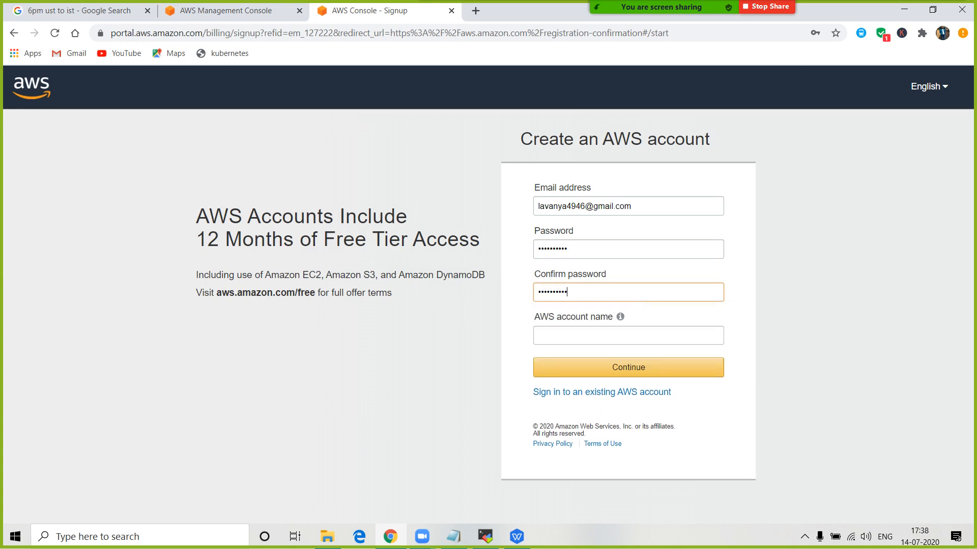
{"action": "key", "text": "Return"}
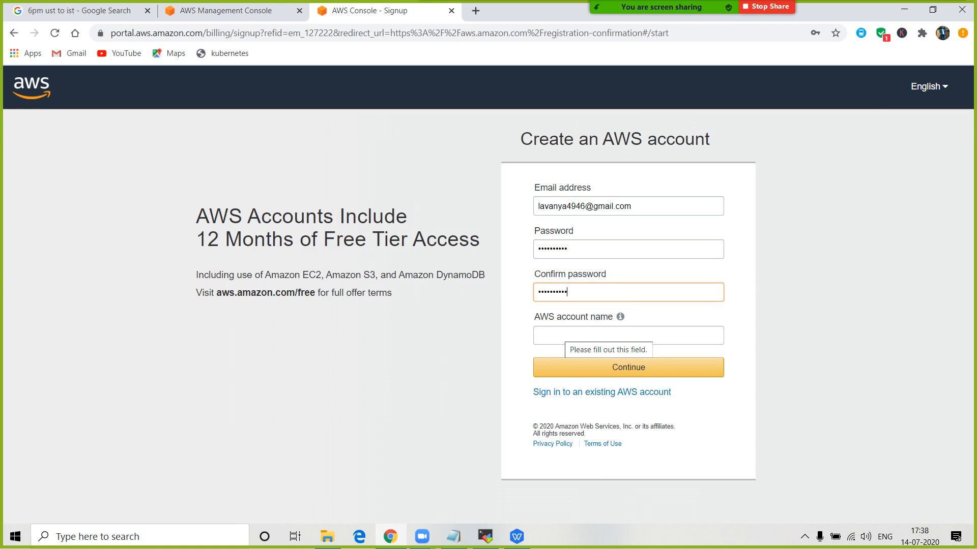
- Fill the AWS account name from the e-mail's name part and submit the account details
{"action": "left_click", "coordinate": [559, 333]}
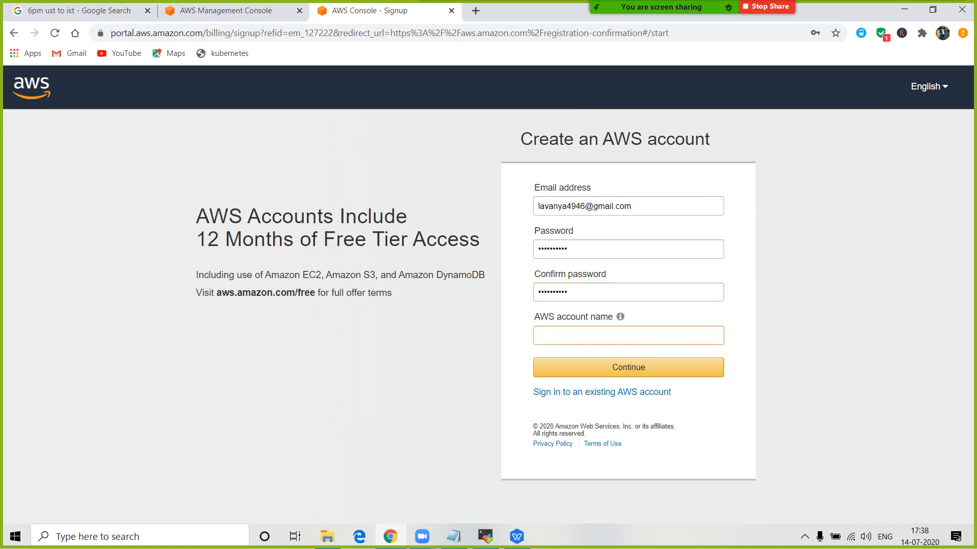
{"action": "left_click_drag", "start_coordinate": [585, 206], "coordinate": [537, 206]}
{"action": "key", "text": "ctrl+c"}
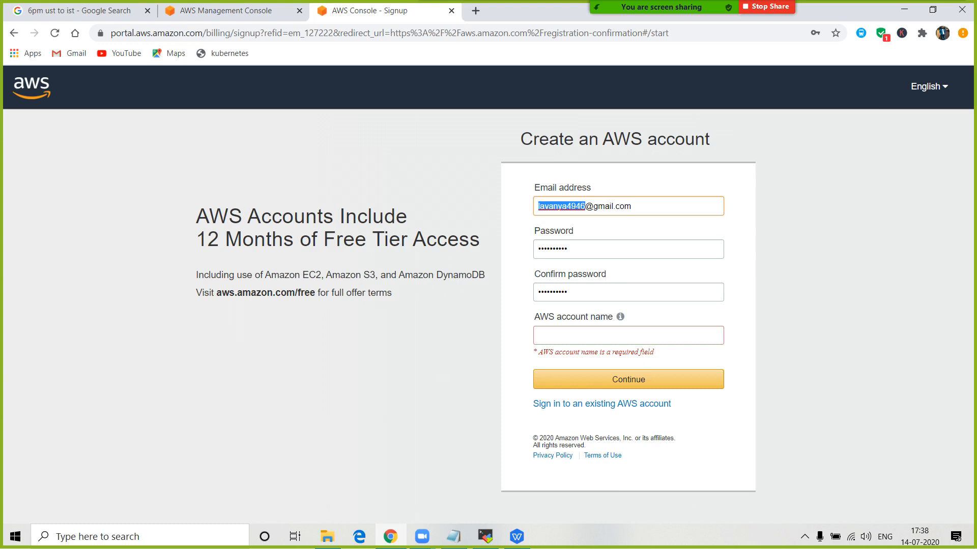
{"action": "left_click", "coordinate": [559, 336]}
{"action": "key", "text": "ctrl+v"}
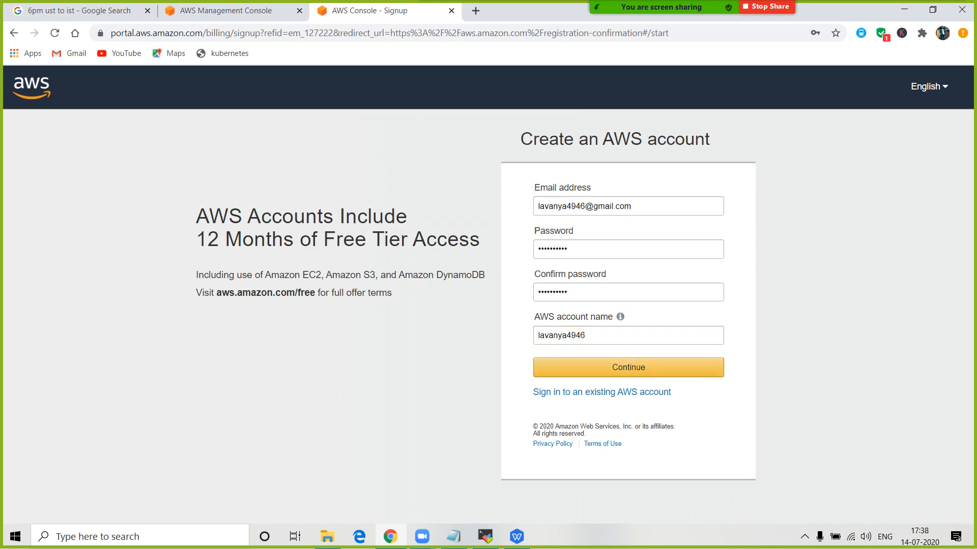
{"action": "left_click", "coordinate": [594, 368]}
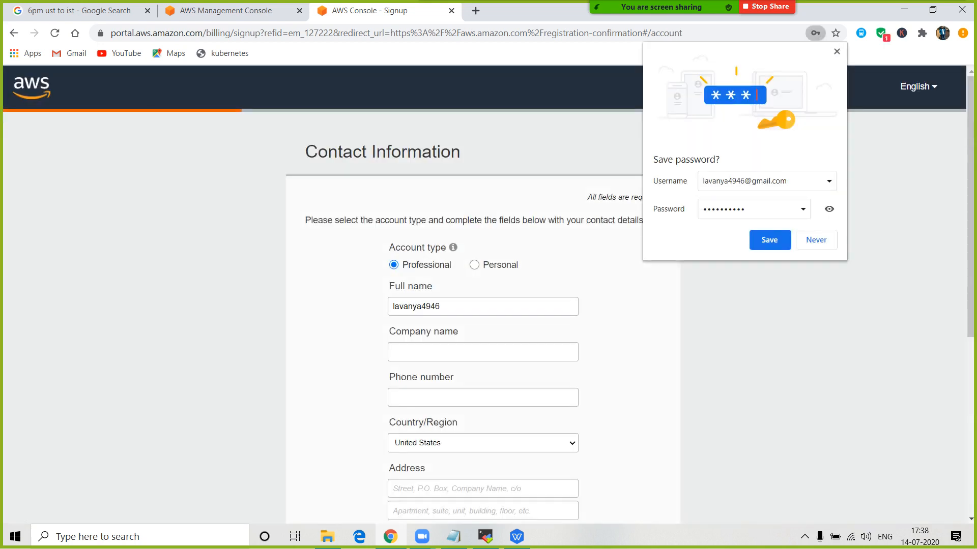
- Dismiss the save-password prompt, enter company name 'lavanyasoftware' and fill in the phone number
{"action": "left_click", "coordinate": [837, 52]}
{"action": "scroll", "coordinate": [483, 294], "scroll_direction": "down", "scroll_amount": 2}
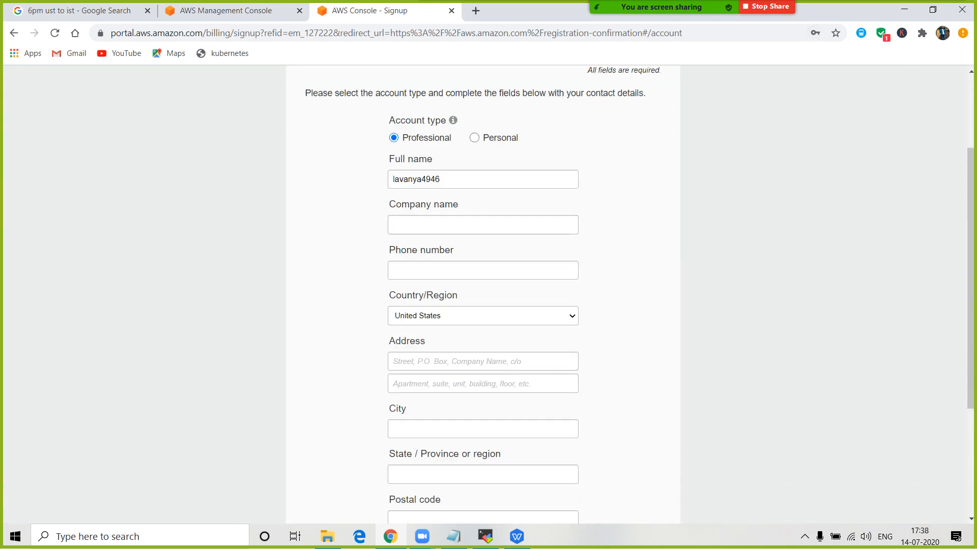
{"action": "scroll", "coordinate": [484, 294], "scroll_direction": "down", "scroll_amount": 4}
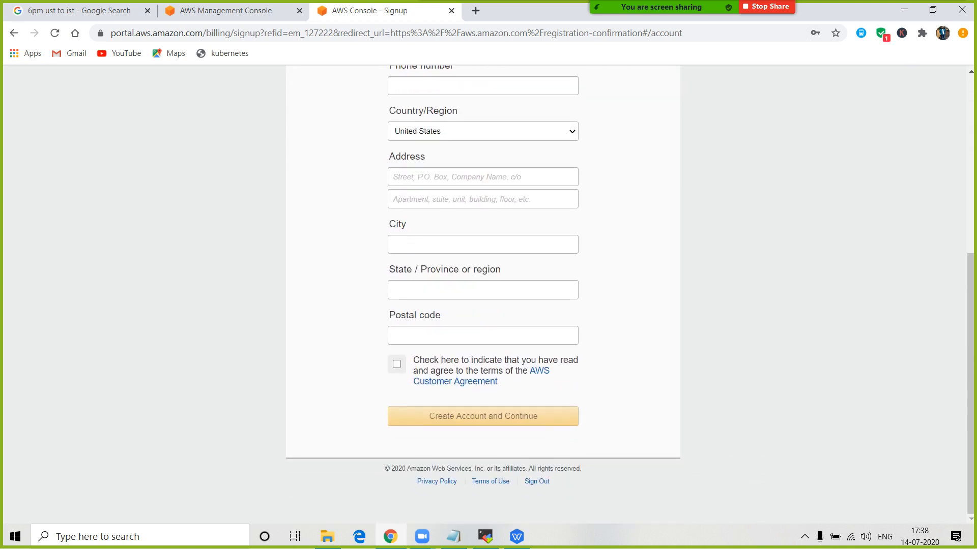
{"action": "scroll", "coordinate": [483, 294], "scroll_direction": "up", "scroll_amount": 6}
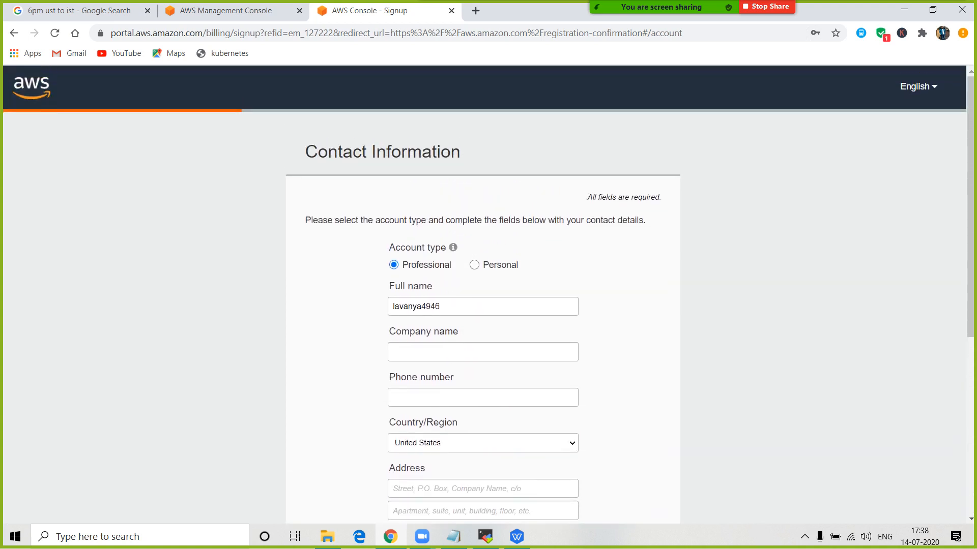
{"action": "left_click", "coordinate": [482, 352]}
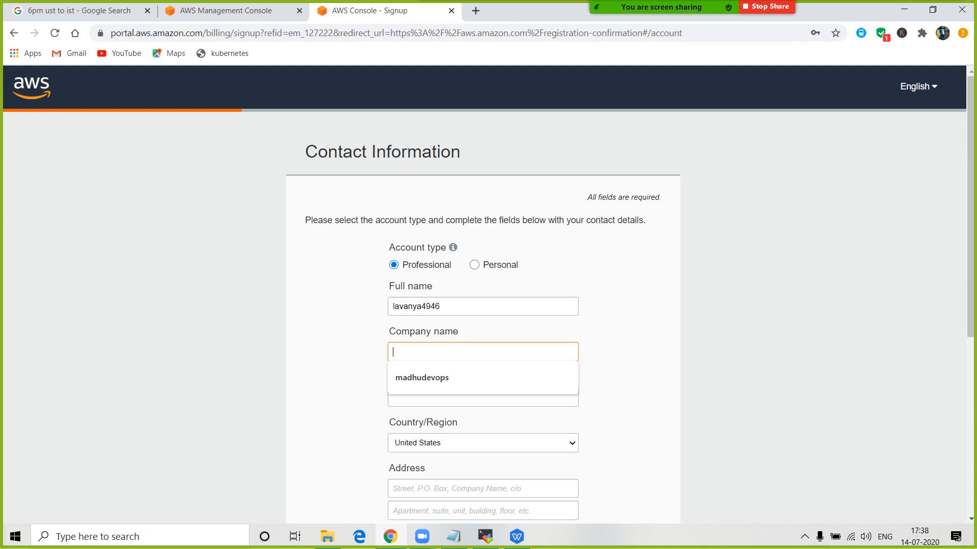
{"action": "type", "text": "lavanya"}
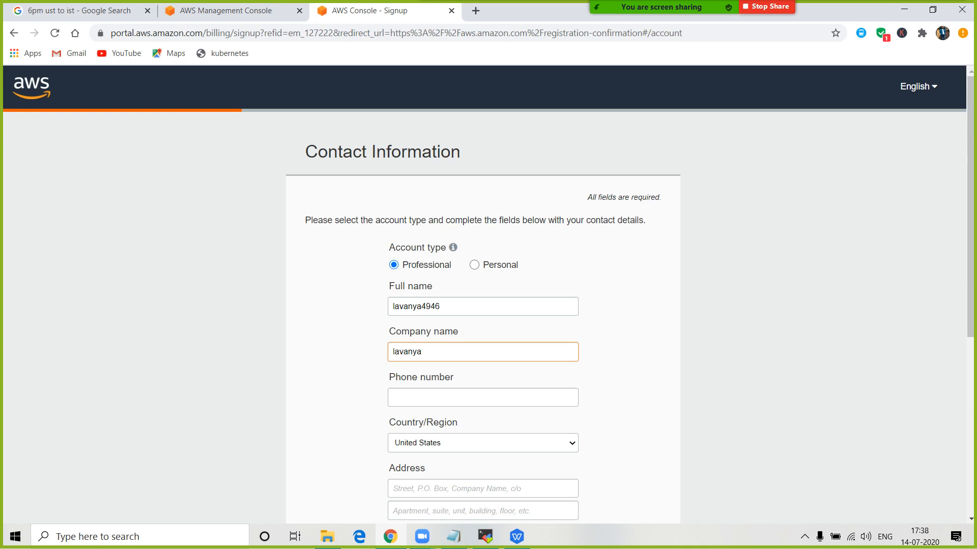
{"action": "type", "text": "software"}
{"action": "scroll", "coordinate": [484, 295], "scroll_direction": "down", "scroll_amount": 3}
{"action": "left_click", "coordinate": [482, 270]}
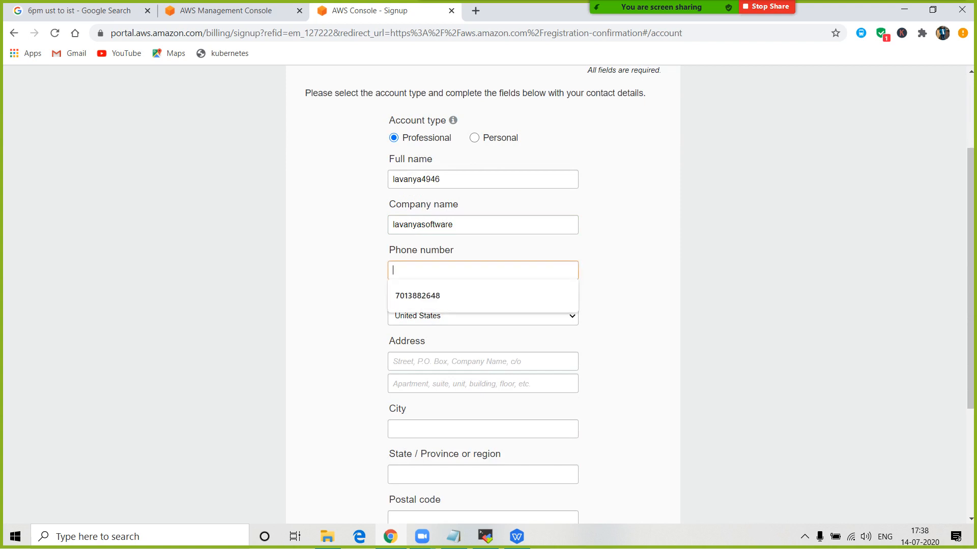
{"action": "type", "text": "91234"}
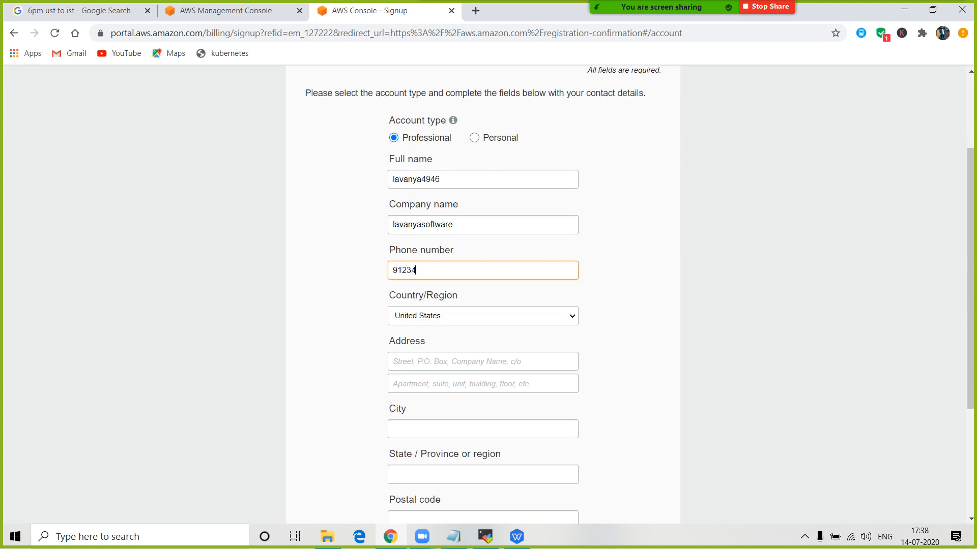
{"action": "type", "text": "56789"}
- Choose India as the country and enter both street address lines
{"action": "left_click", "coordinate": [483, 316]}
{"action": "type", "text": "in"}
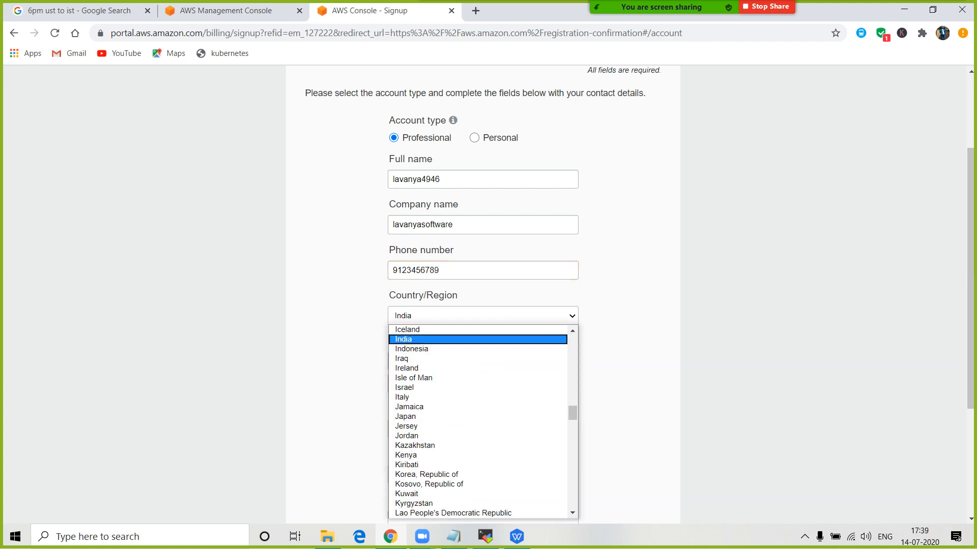
{"action": "key", "text": "Return"}
{"action": "scroll", "coordinate": [483, 295], "scroll_direction": "down", "scroll_amount": 1}
{"action": "key", "text": "Tab"}
{"action": "key", "text": "BackSpace"}
{"action": "key", "text": "BackSpace"}
{"action": "key", "text": "BackSpace"}
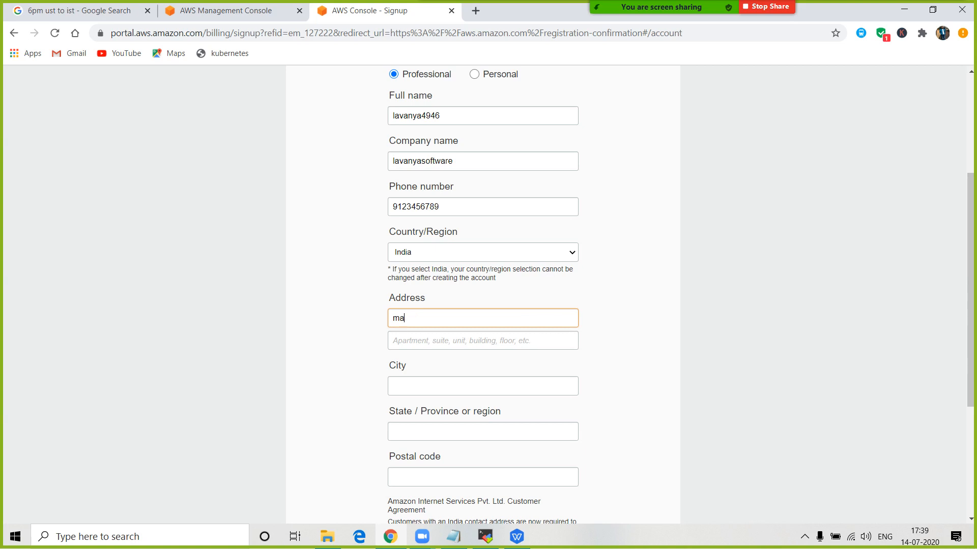
{"action": "key", "text": "Tab"}
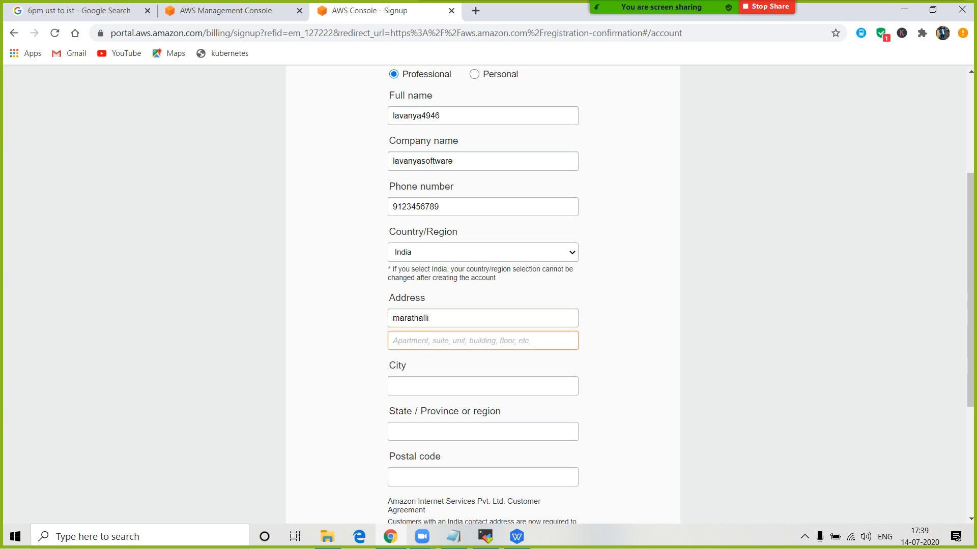
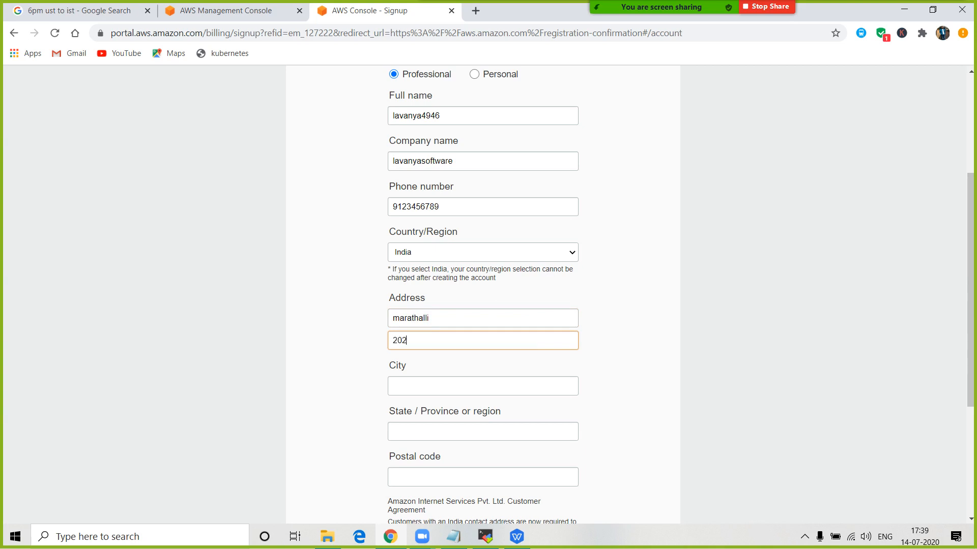
- Fill in the city, state and postal code, and accept the AISPL Customer Agreement
{"action": "scroll", "coordinate": [483, 295], "scroll_direction": "down", "scroll_amount": 4}
{"action": "key", "text": "Tab"}
{"action": "type", "text": "V"}
{"action": "key", "text": "BackSpace"}
{"action": "type", "text": "Banglore"}
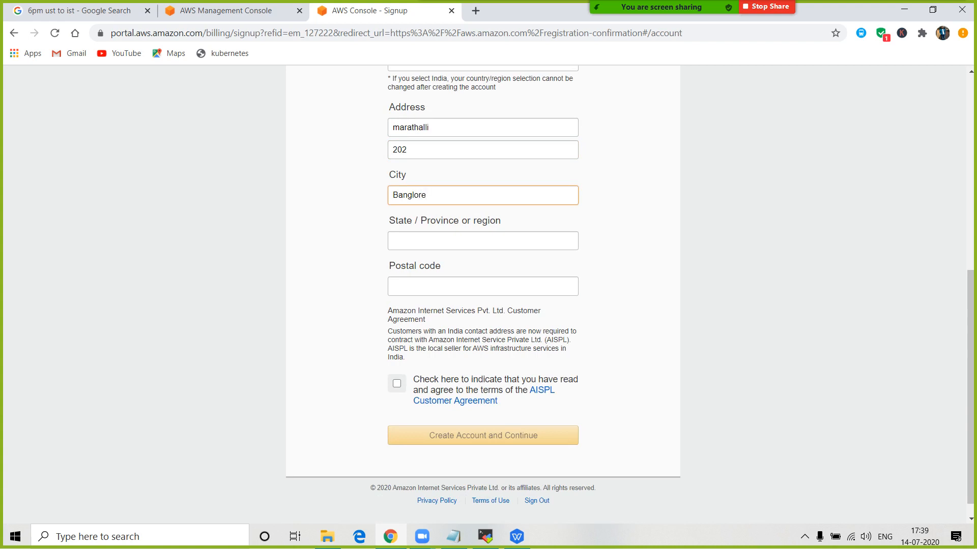
{"action": "key", "text": "Tab"}
{"action": "type", "text": "Karnataka"}
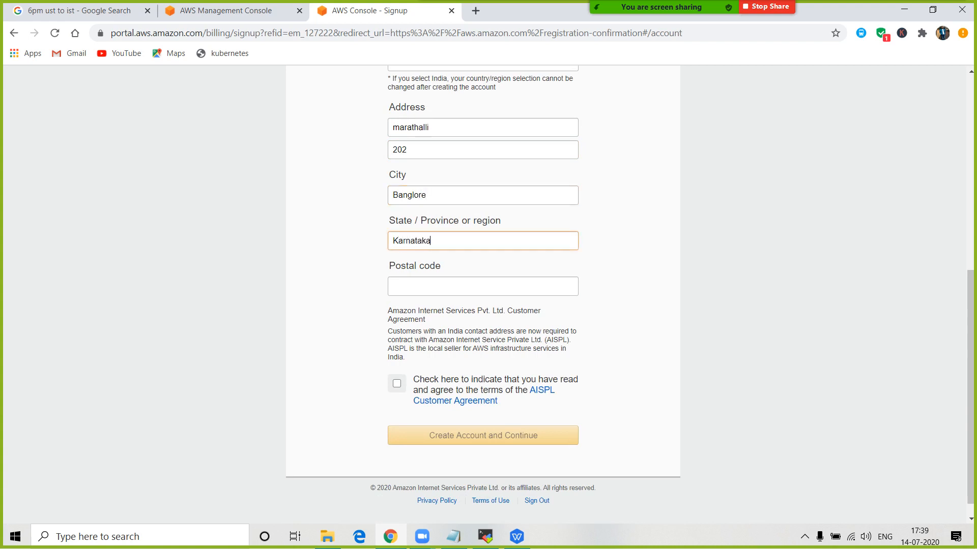
{"action": "key", "text": "Tab"}
{"action": "type", "text": "560037"}
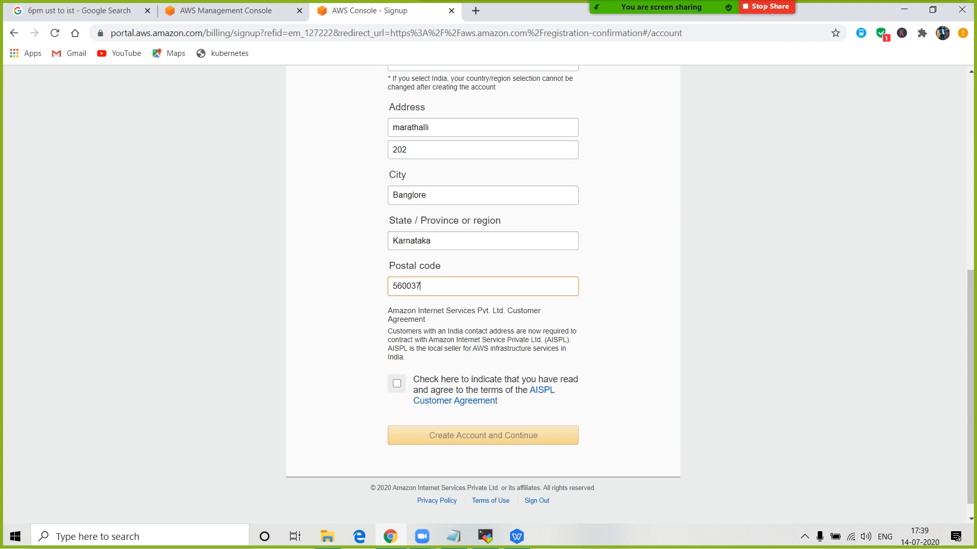
{"action": "key", "text": "Tab"}
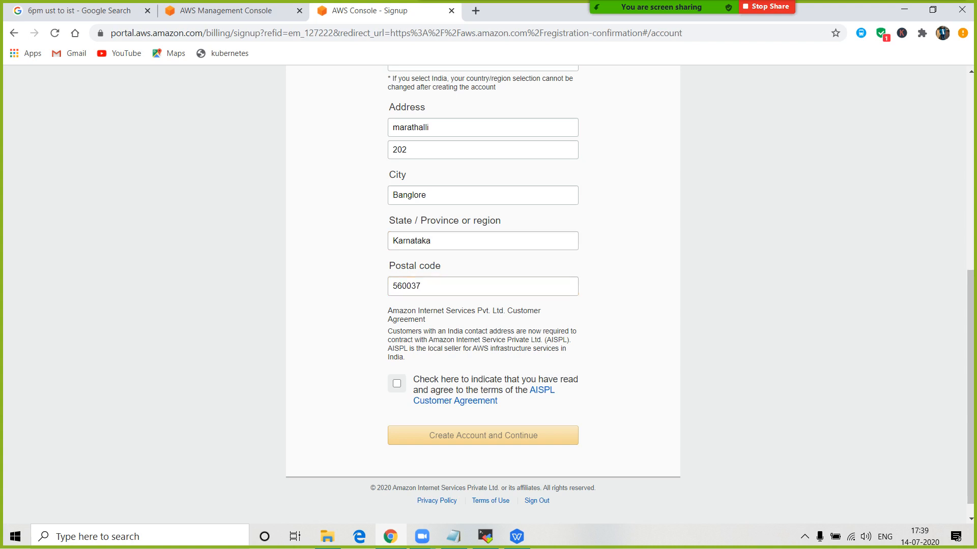
{"action": "scroll", "coordinate": [483, 305], "scroll_direction": "down", "scroll_amount": 1}
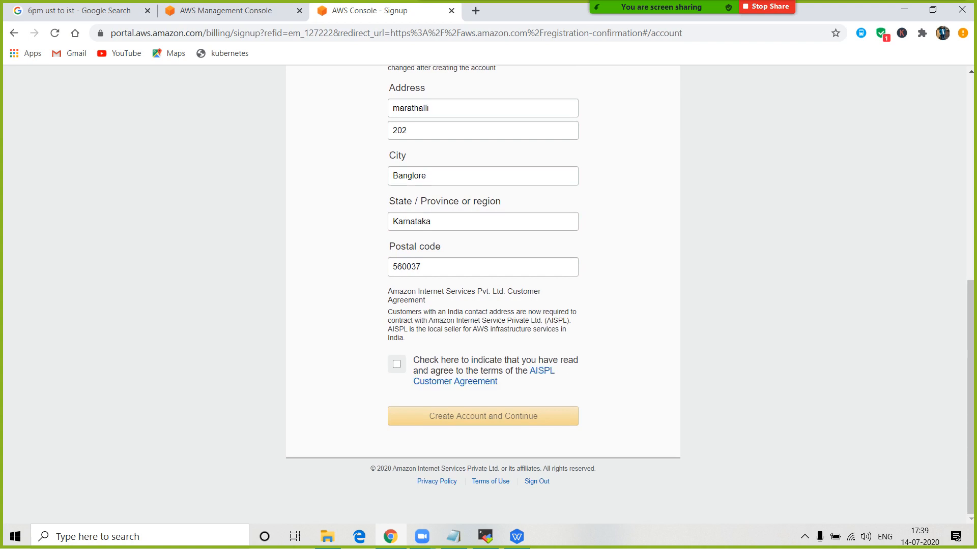
{"action": "left_click", "coordinate": [397, 364]}
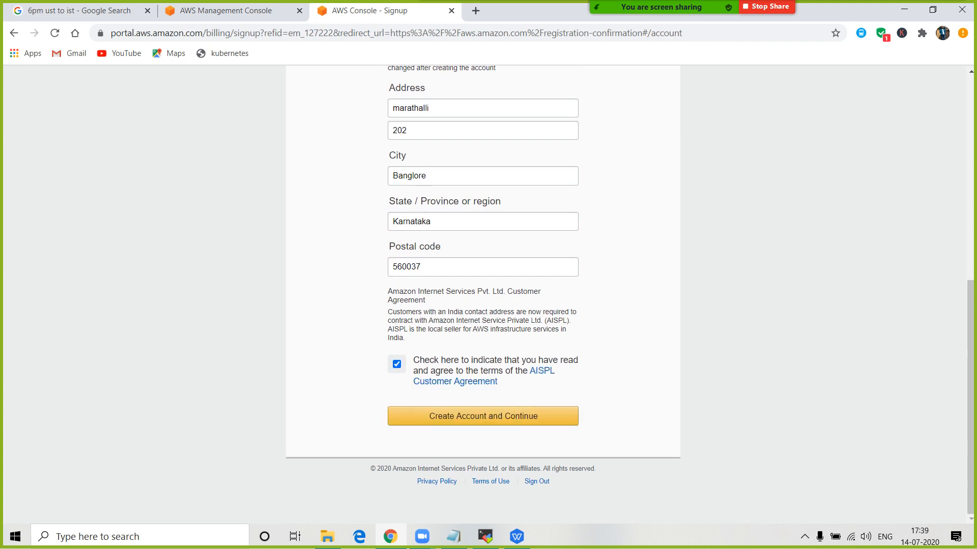
- Create the account and step through the card number and cardholder name fields on Payment Information
{"action": "left_click", "coordinate": [483, 416]}
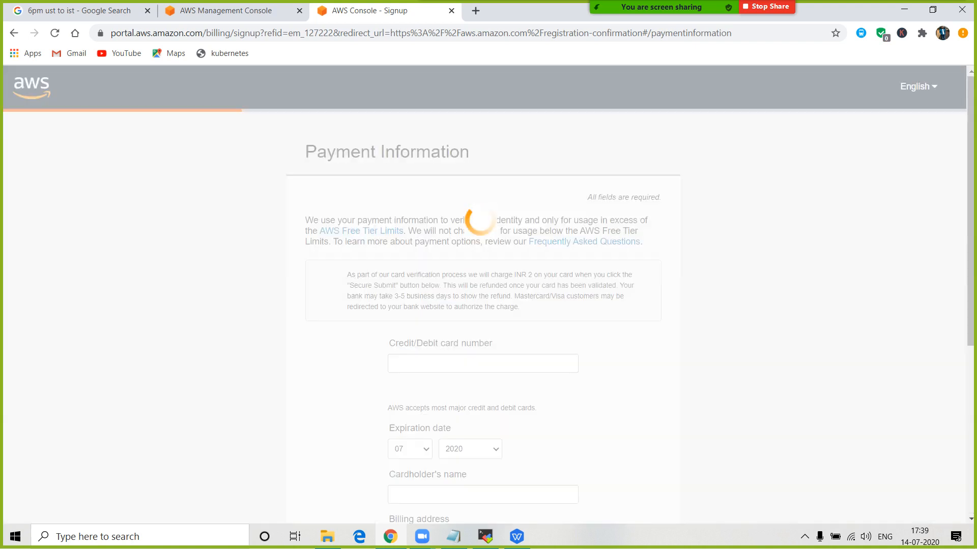
{"action": "scroll", "coordinate": [484, 295], "scroll_direction": "down", "scroll_amount": 1}
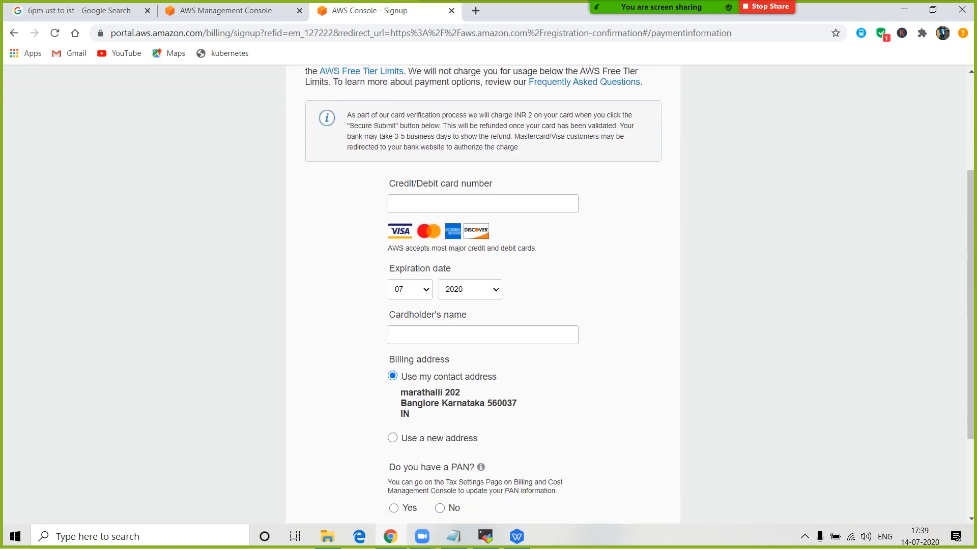
{"action": "left_click", "coordinate": [442, 173]}
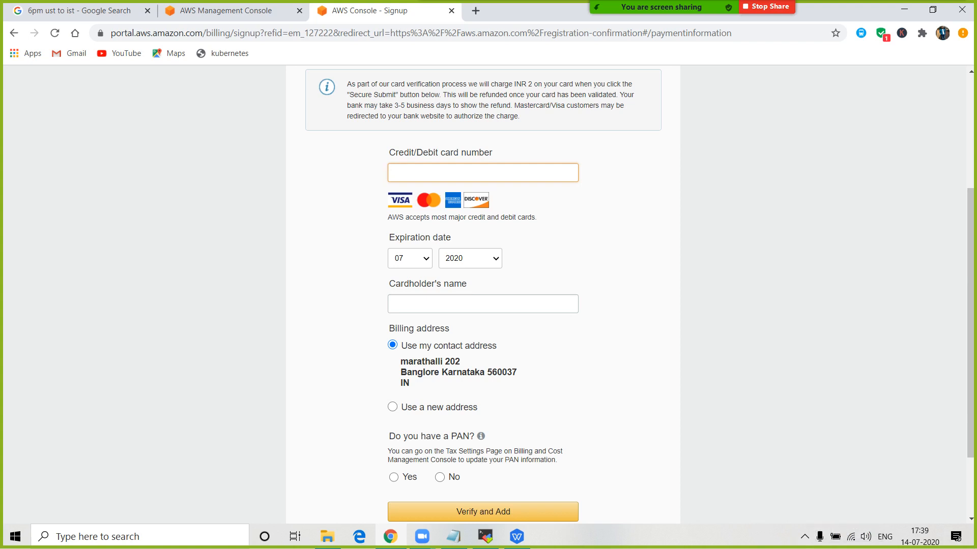
{"action": "scroll", "coordinate": [483, 295], "scroll_direction": "down", "scroll_amount": 1}
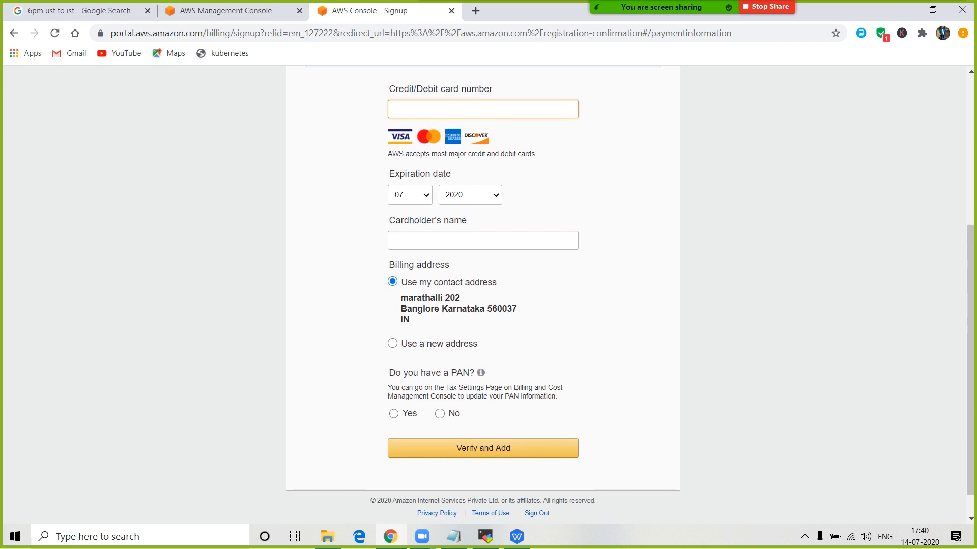
{"action": "left_click", "coordinate": [482, 240]}
{"action": "scroll", "coordinate": [482, 255], "scroll_direction": "down", "scroll_amount": 1}
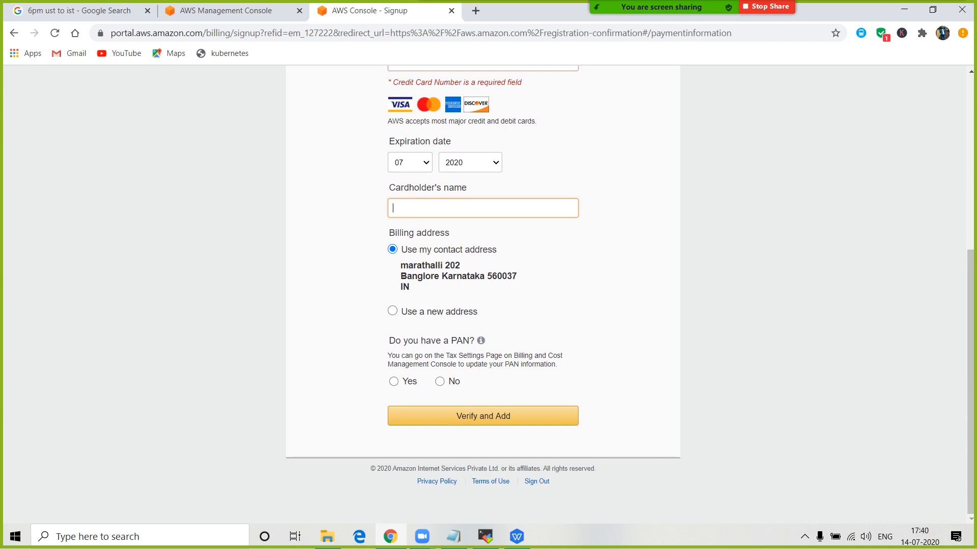
{"action": "left_click", "coordinate": [483, 417]}
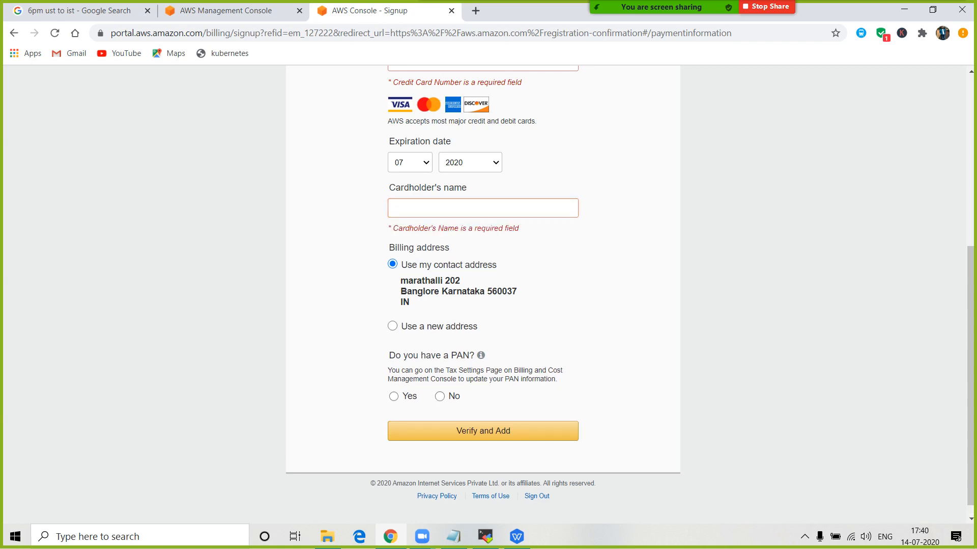
- Answer No to having a PAN and review the payment form
{"action": "left_click", "coordinate": [440, 396]}
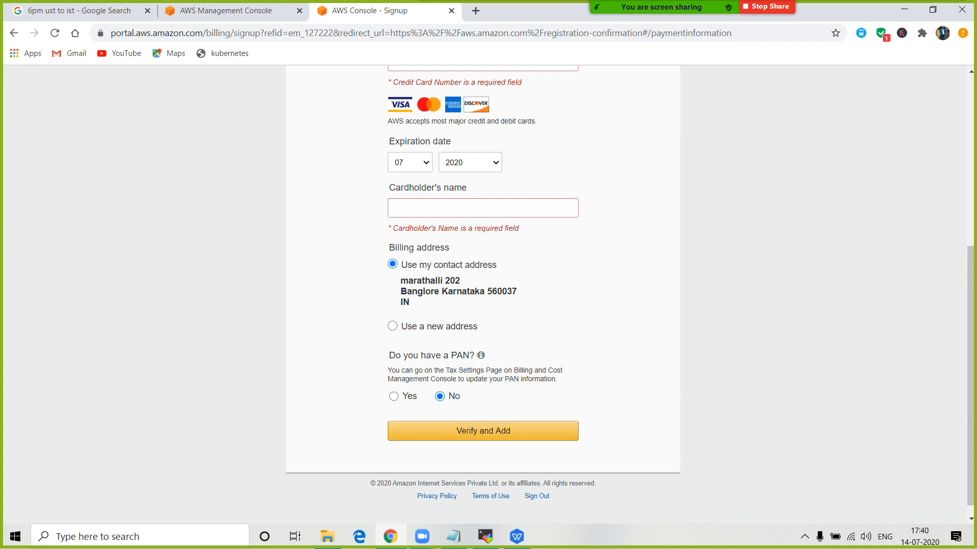
{"action": "scroll", "coordinate": [482, 294], "scroll_direction": "up", "scroll_amount": 2}
{"action": "scroll", "coordinate": [483, 294], "scroll_direction": "down", "scroll_amount": 1}
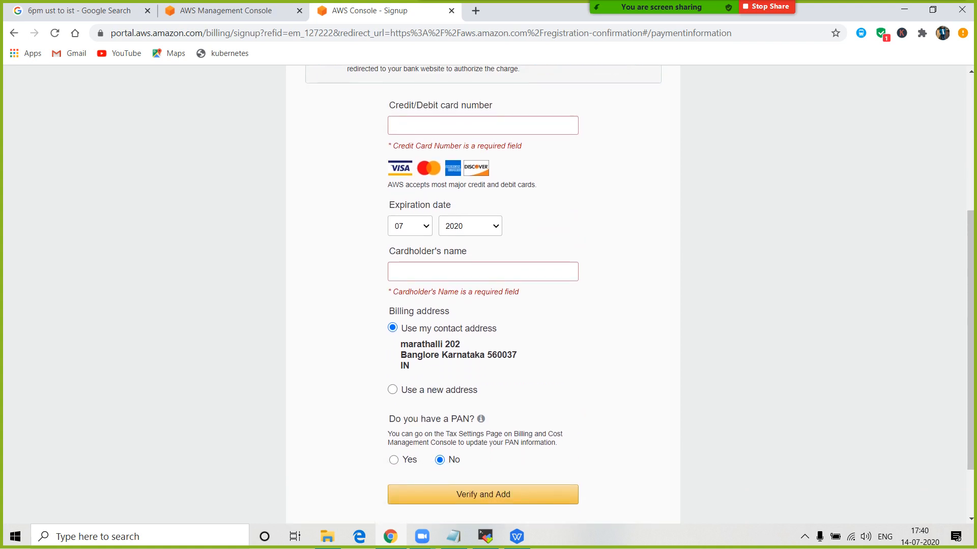
{"action": "scroll", "coordinate": [482, 294], "scroll_direction": "down", "scroll_amount": 1}
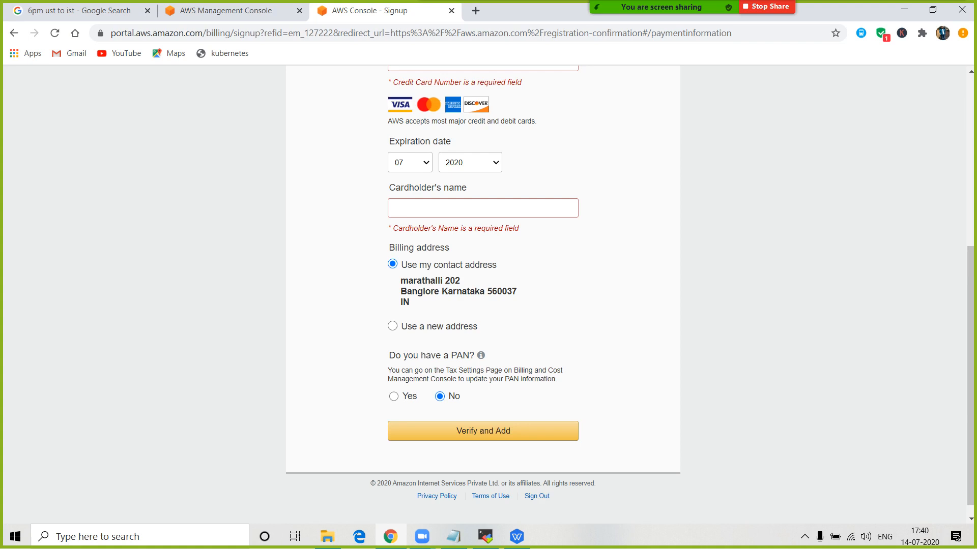
- Add the line '720hrs server -' to the Notepad notes below the AWS line
{"action": "left_click", "coordinate": [453, 537]}
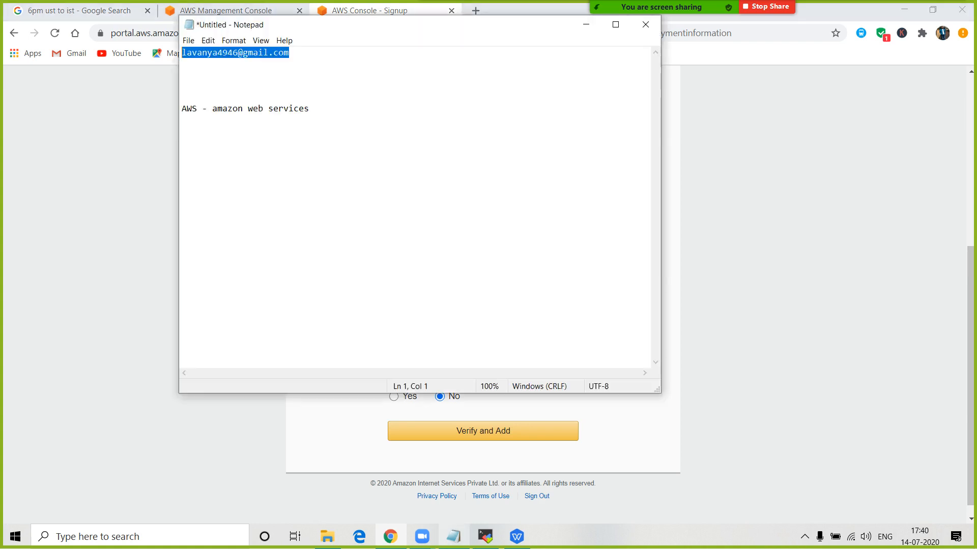
{"action": "left_click", "coordinate": [310, 109]}
{"action": "key", "text": "Return"}
{"action": "key", "text": "Return"}
{"action": "key", "text": "Return"}
{"action": "type", "text": "720"}
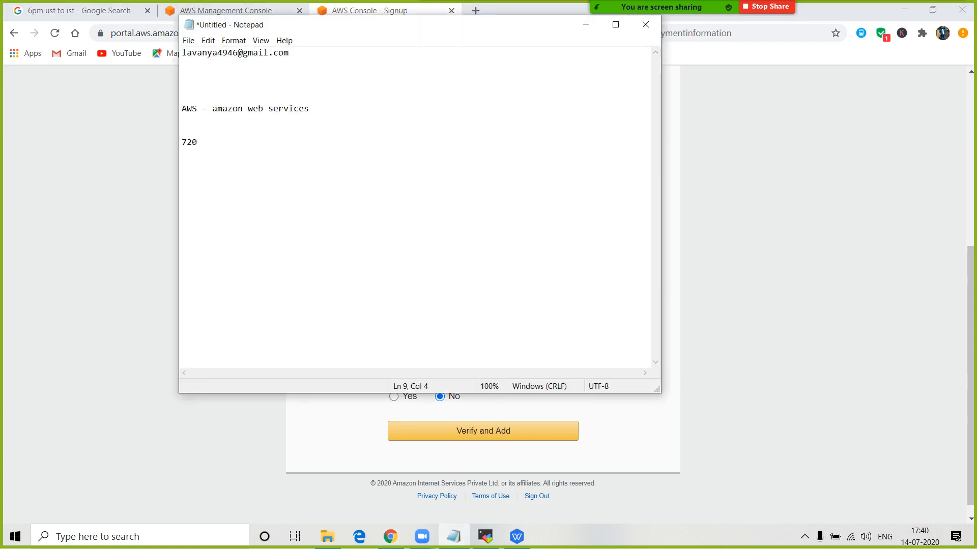
{"action": "type", "text": "hrs server"}
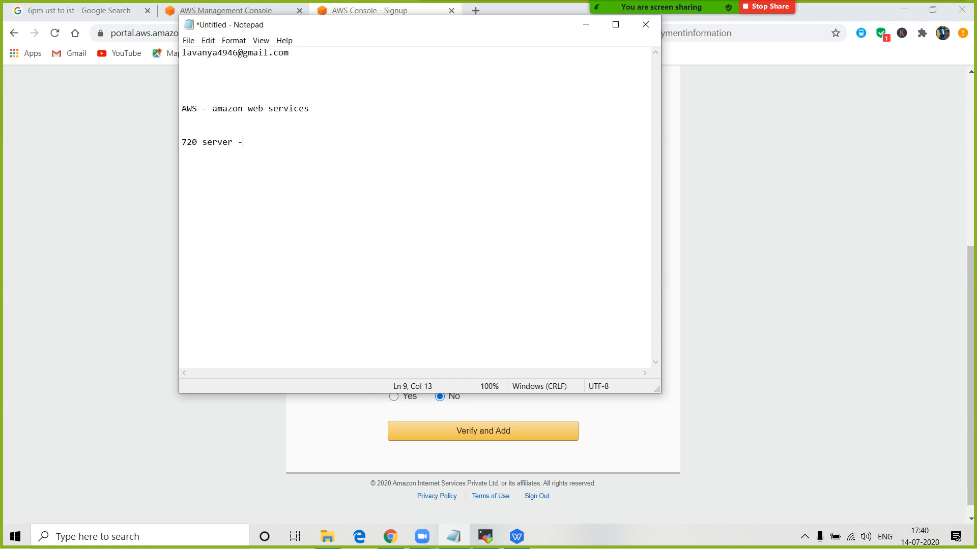
{"action": "type", "text": " -"}
{"action": "left_click", "coordinate": [198, 143]}
{"action": "type", "text": "hrs"}
{"action": "left_click_drag", "start_coordinate": [217, 142], "coordinate": [186, 142]}
{"action": "left_click", "coordinate": [259, 142]}
- Minimize Notepad and look over the Payment Information page
{"action": "left_click", "coordinate": [586, 25]}
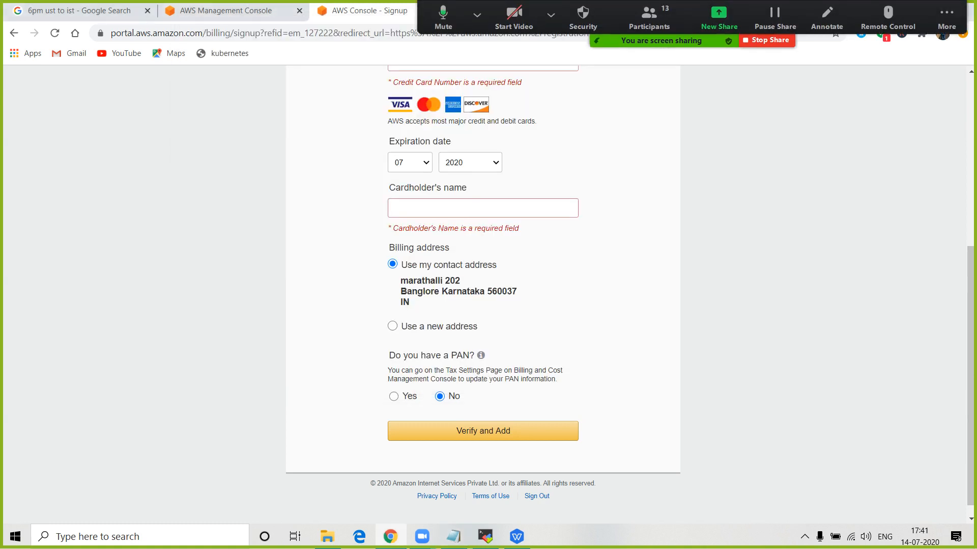
{"action": "scroll", "coordinate": [483, 290], "scroll_direction": "down", "scroll_amount": 1}
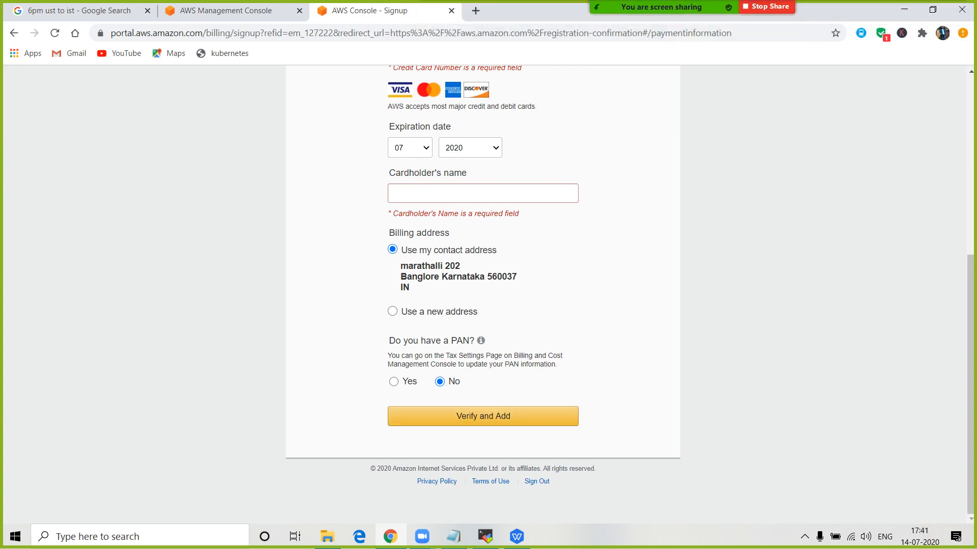
{"action": "scroll", "coordinate": [483, 295], "scroll_direction": "up", "scroll_amount": 3}
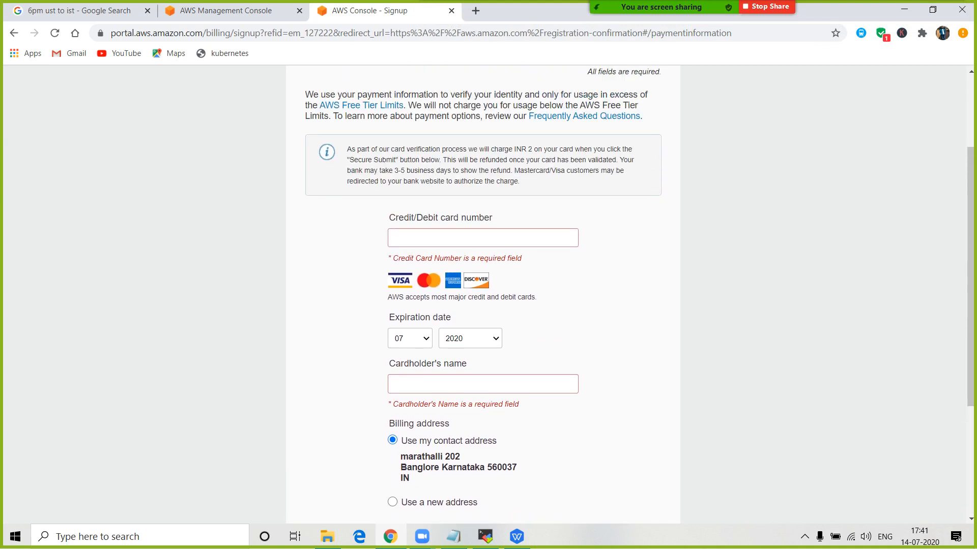
{"action": "scroll", "coordinate": [482, 295], "scroll_direction": "down", "scroll_amount": 3}
{"action": "scroll", "coordinate": [483, 295], "scroll_direction": "up", "scroll_amount": 5}
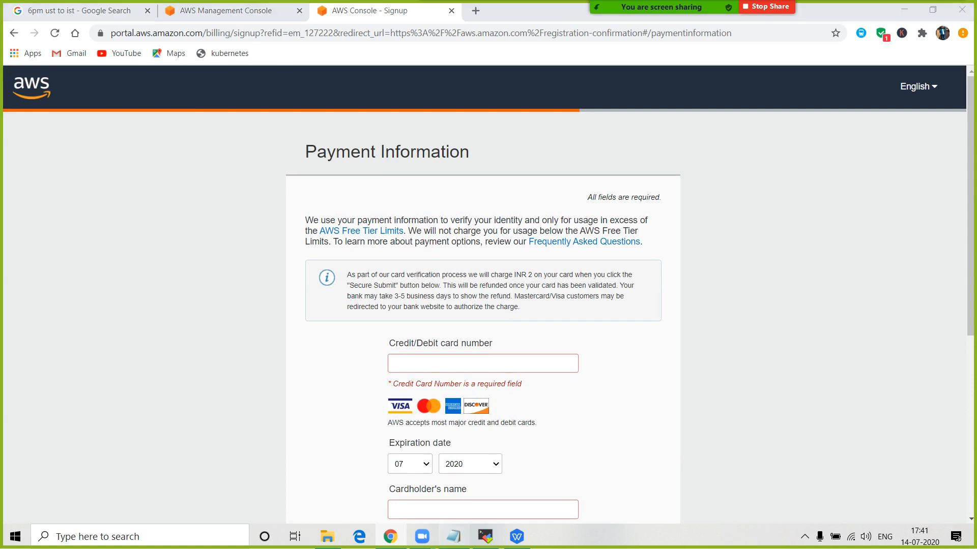
- Add a '2rs' line below the server note, then switch to the AWS Management Console tab
{"action": "left_click", "coordinate": [453, 536]}
{"action": "key", "text": "Return"}
{"action": "key", "text": "Return"}
{"action": "type", "text": "2rs"}
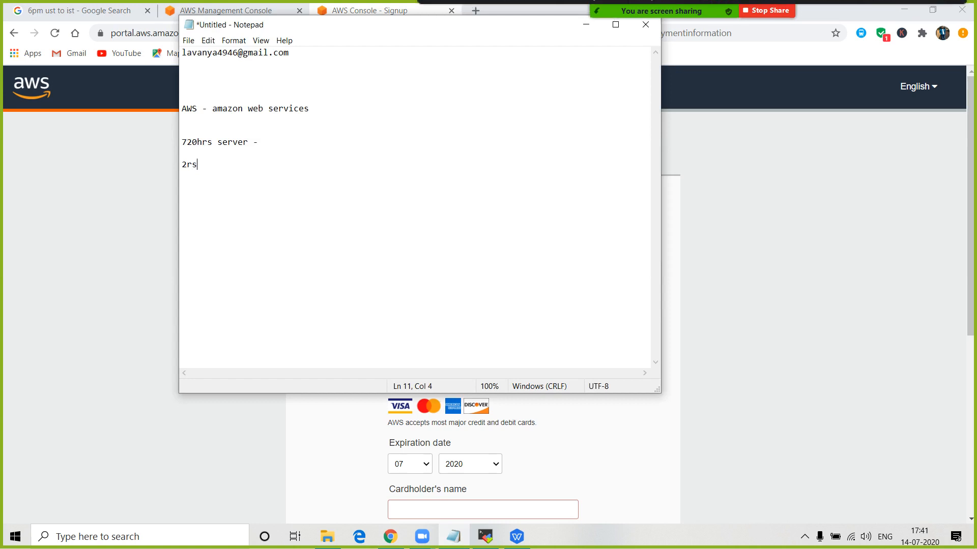
{"action": "left_click", "coordinate": [586, 24]}
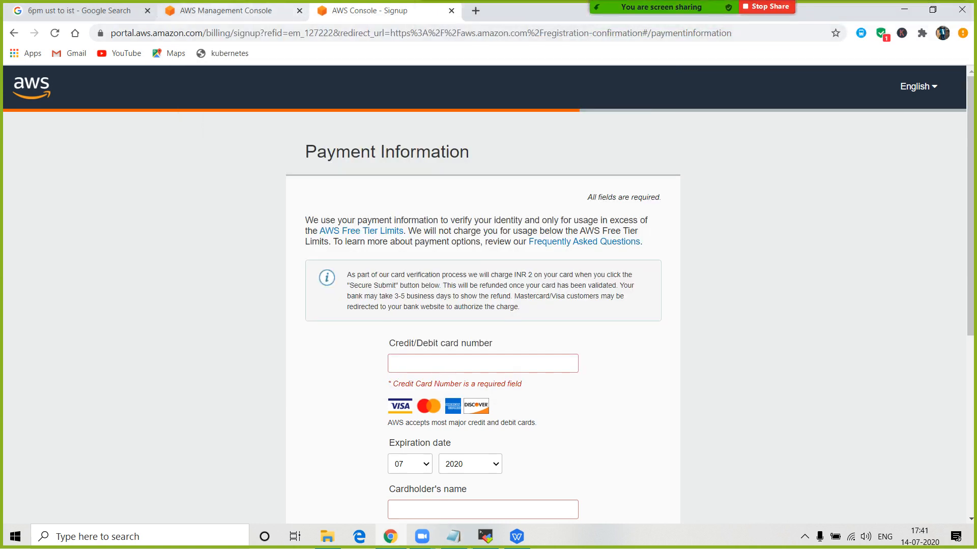
{"action": "left_click", "coordinate": [196, 10]}
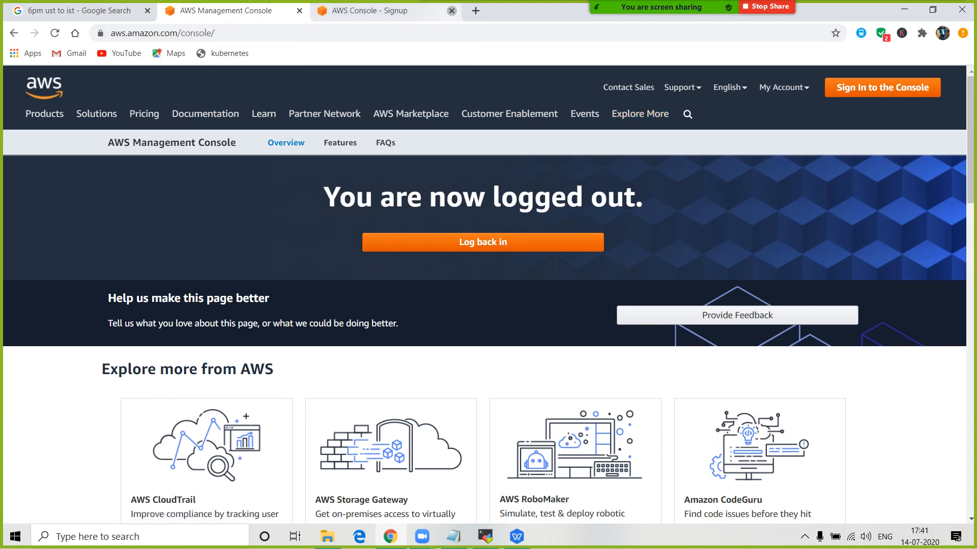
- Close the signup tab and sign back in as the root user with the saved password
{"action": "left_click", "coordinate": [451, 11]}
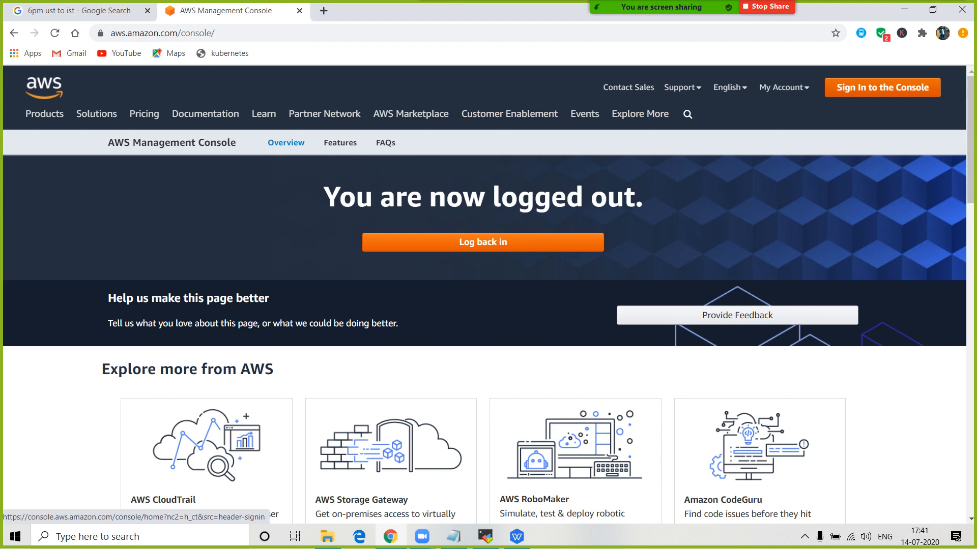
{"action": "left_click", "coordinate": [882, 87]}
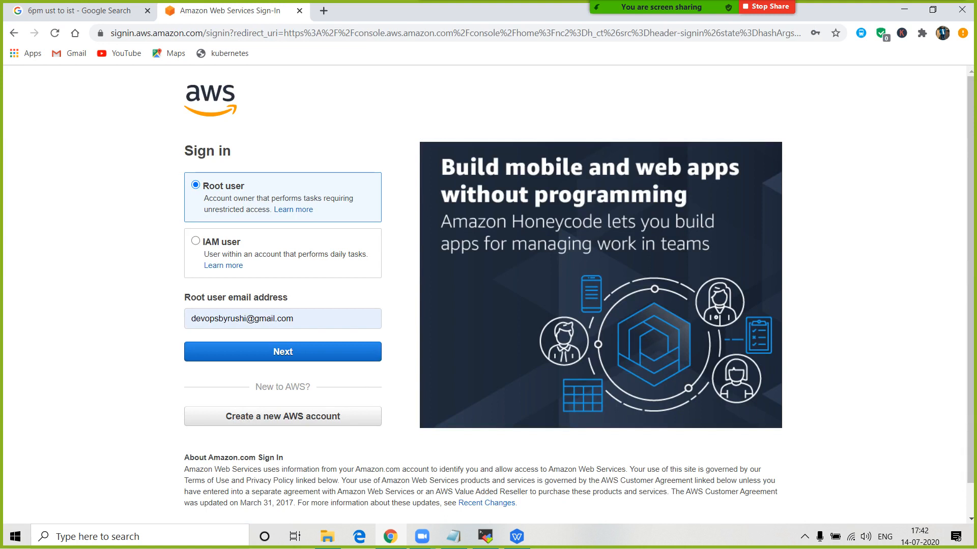
{"action": "left_click_drag", "start_coordinate": [311, 319], "coordinate": [190, 319]}
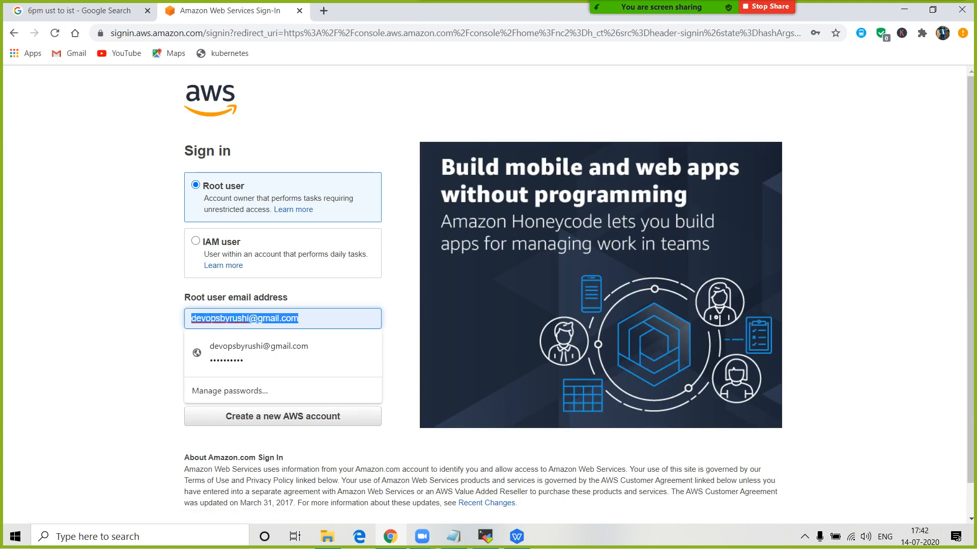
{"action": "triple_click", "coordinate": [286, 319]}
{"action": "left_click_drag", "start_coordinate": [311, 319], "coordinate": [190, 319]}
{"action": "left_click", "coordinate": [399, 351]}
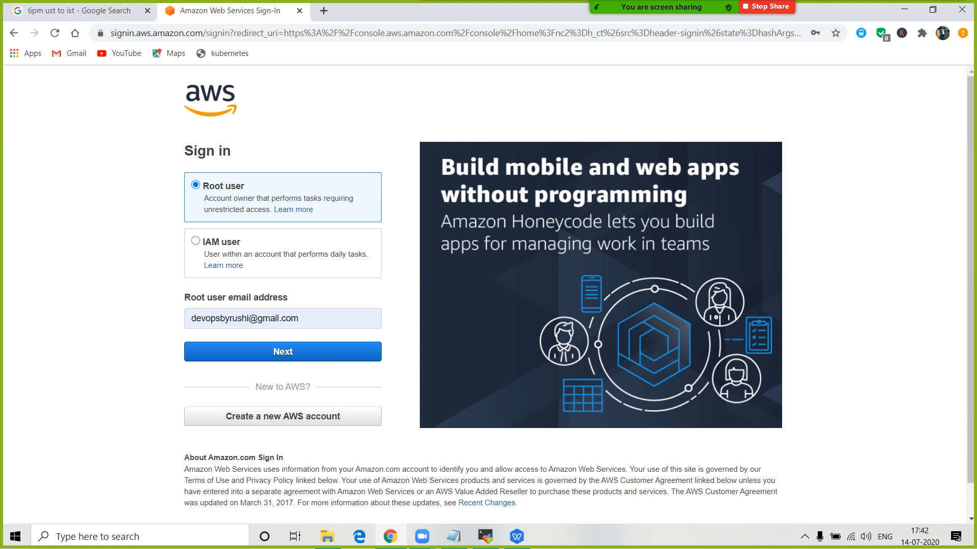
{"action": "left_click", "coordinate": [283, 352]}
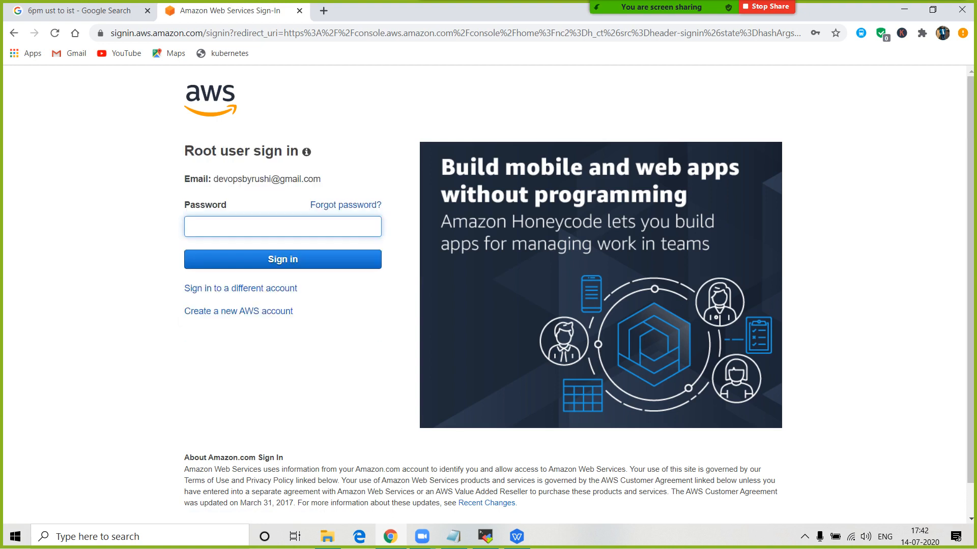
{"action": "key", "text": "Down"}
{"action": "key", "text": "Down"}
{"action": "key", "text": "Return"}
{"action": "key", "text": "Return"}
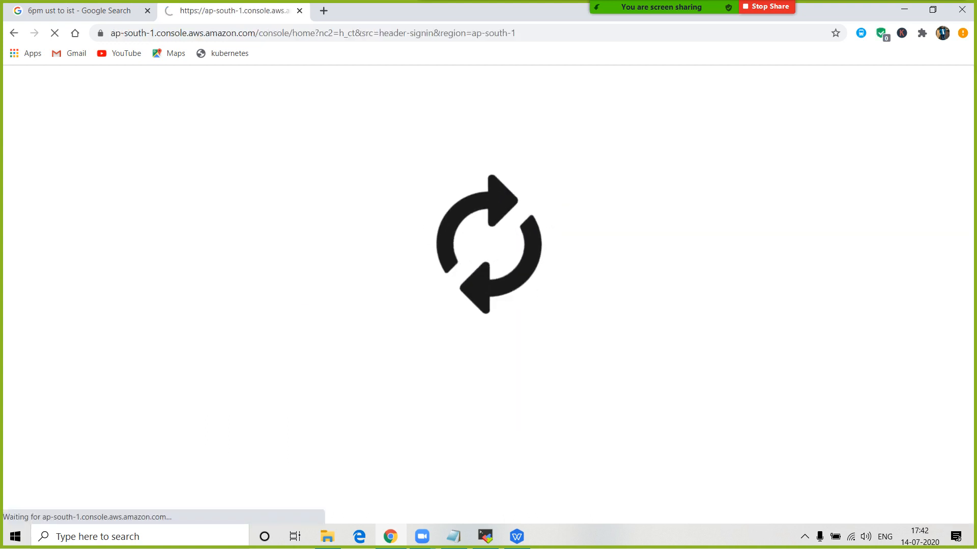
{"action": "mouse_move", "coordinate": [964, 4]}
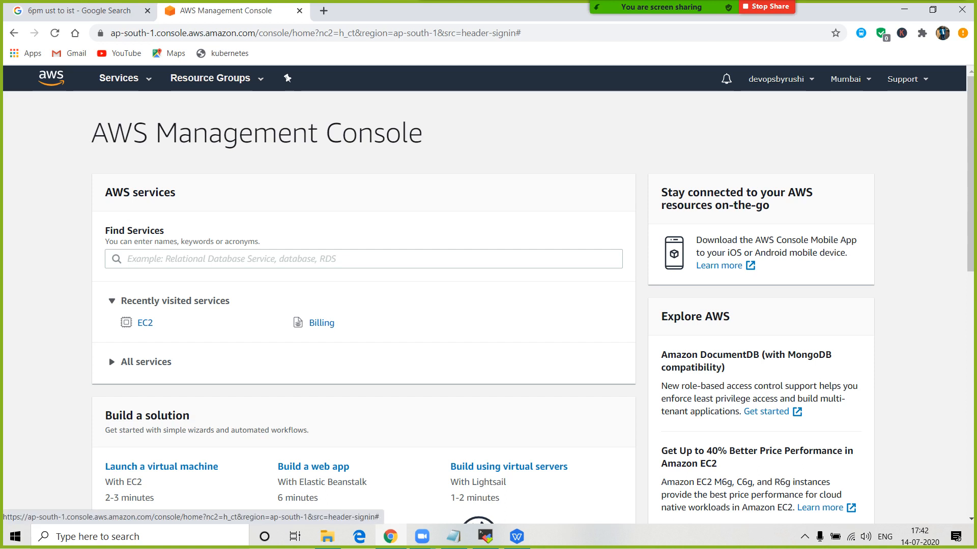
- Switch the console region to US East (N. Virginia)
{"action": "left_click", "coordinate": [781, 80]}
{"action": "left_click", "coordinate": [780, 79]}
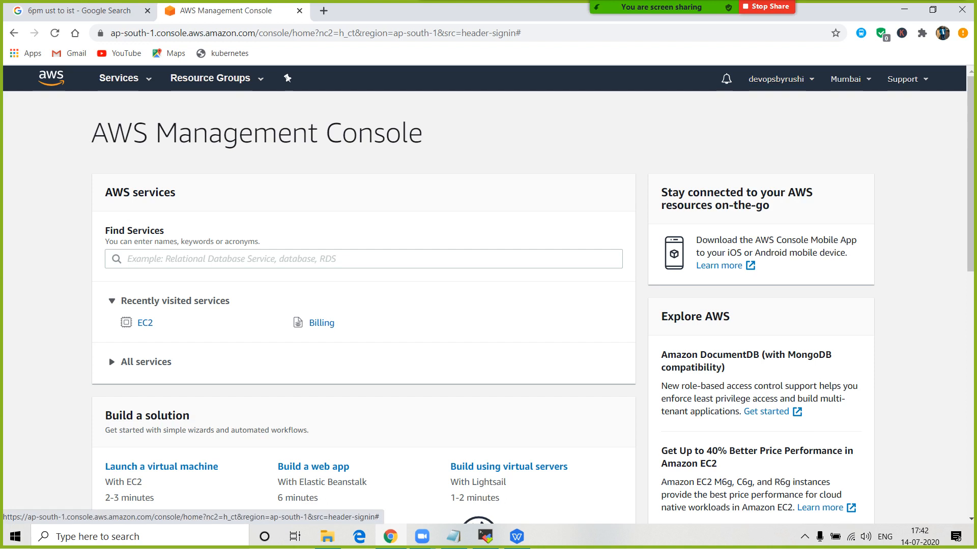
{"action": "left_click", "coordinate": [845, 79]}
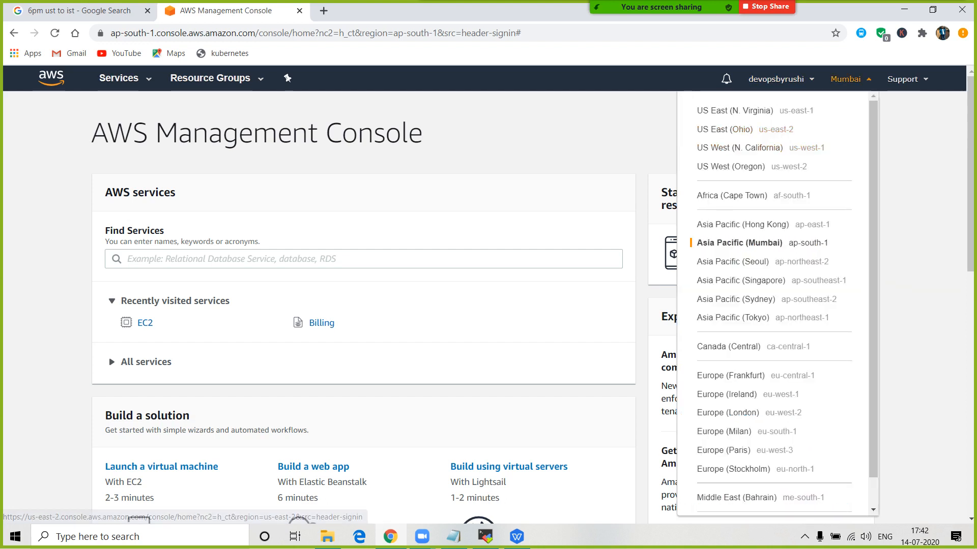
{"action": "scroll", "coordinate": [773, 300], "scroll_direction": "down", "scroll_amount": 1}
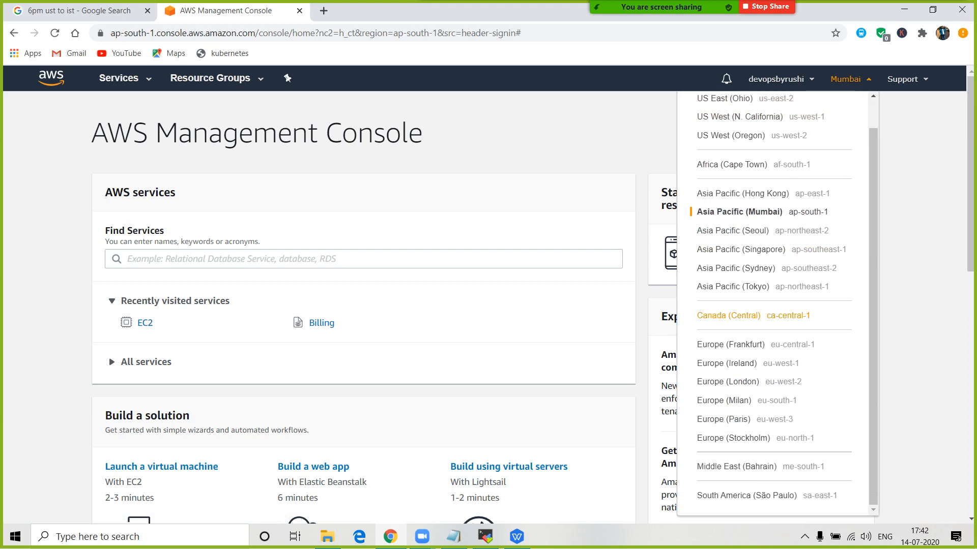
{"action": "scroll", "coordinate": [763, 305], "scroll_direction": "up", "scroll_amount": 1}
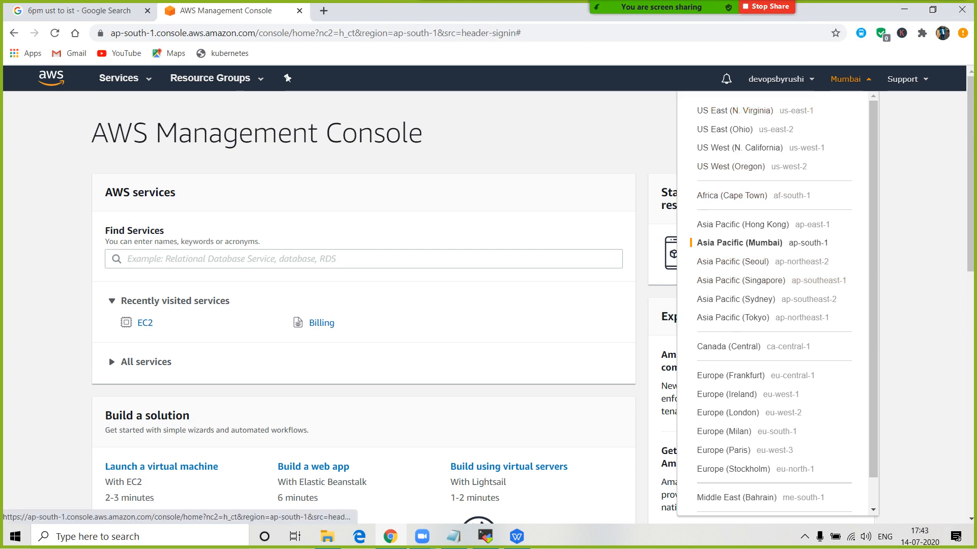
{"action": "left_click", "coordinate": [850, 79]}
{"action": "left_click", "coordinate": [850, 80]}
{"action": "left_click", "coordinate": [755, 111]}
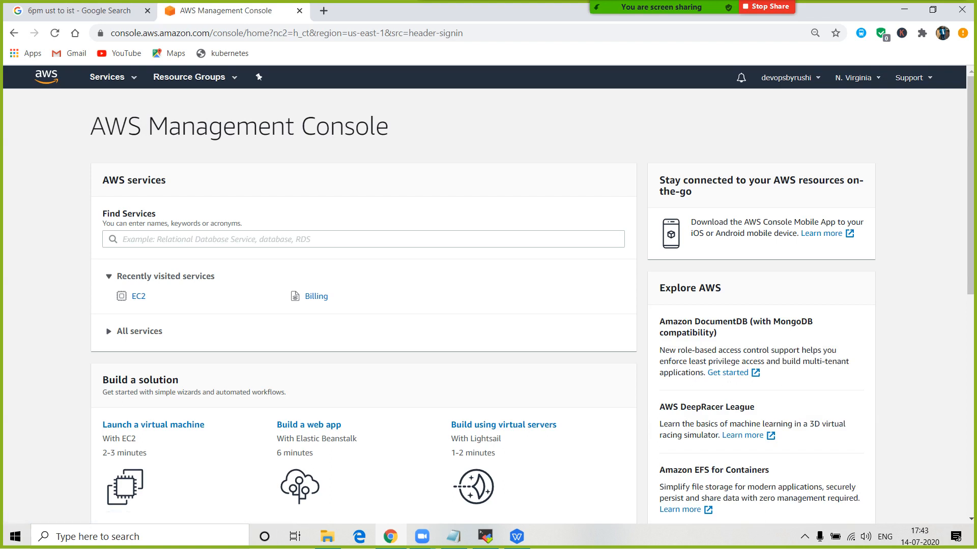
- Switch the region back to Asia Pacific (Mumbai)
{"action": "left_click", "coordinate": [790, 78]}
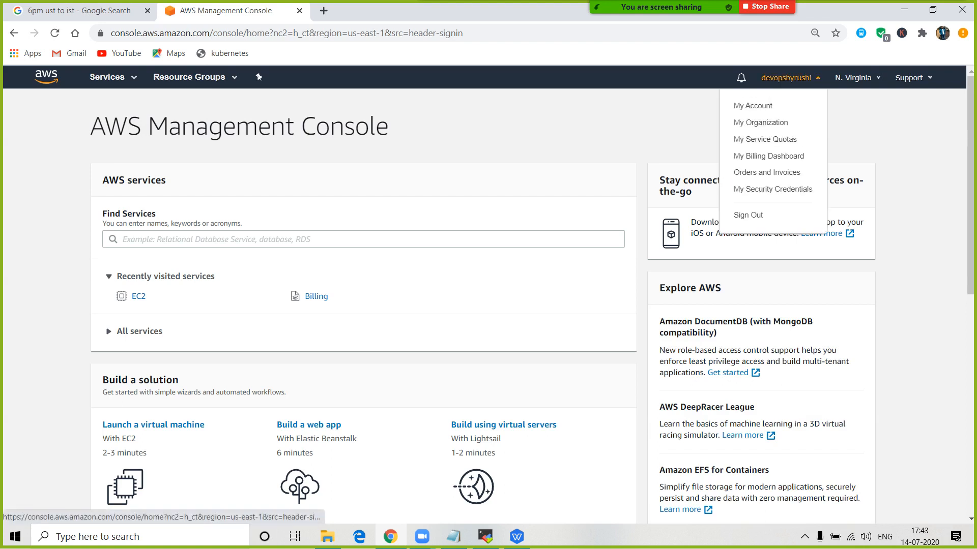
{"action": "left_click", "coordinate": [857, 78]}
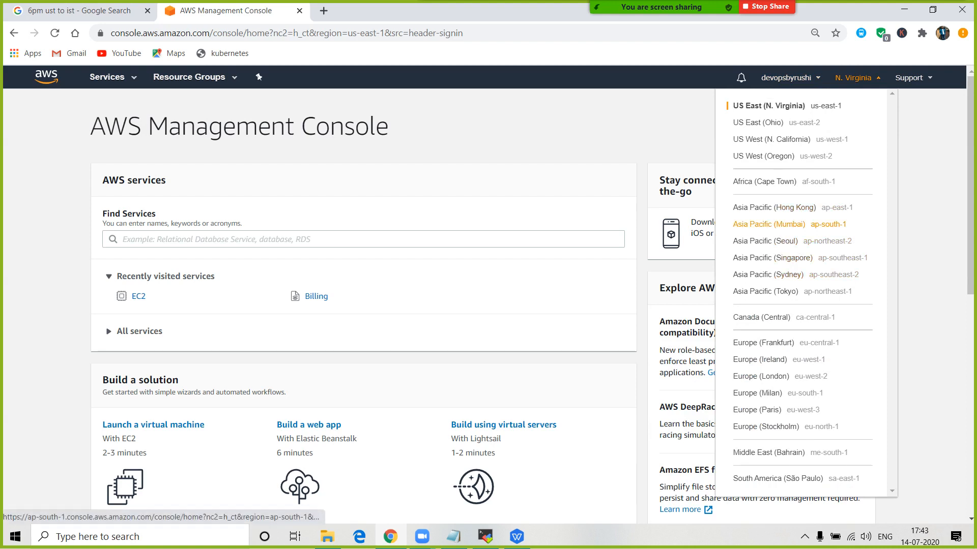
{"action": "left_click", "coordinate": [768, 223]}
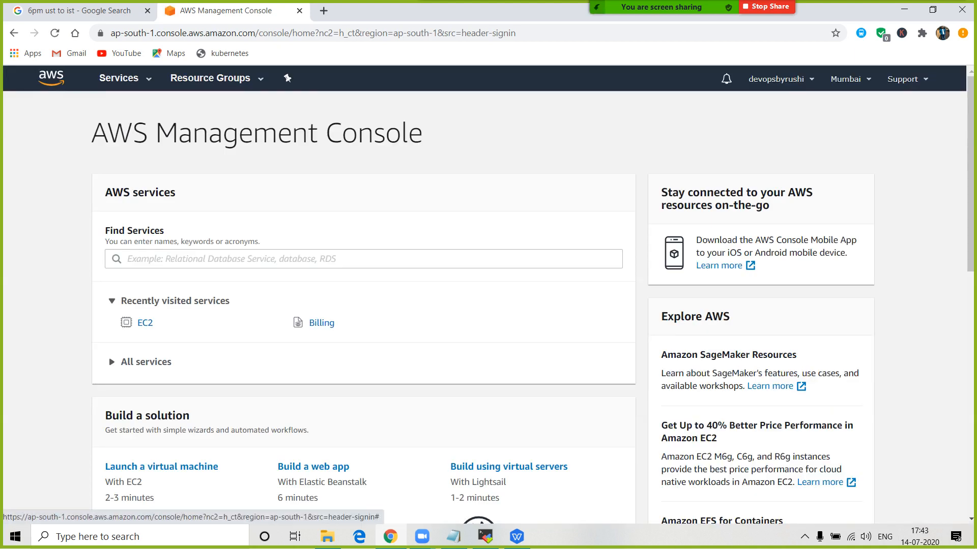
{"action": "mouse_move", "coordinate": [662, 7]}
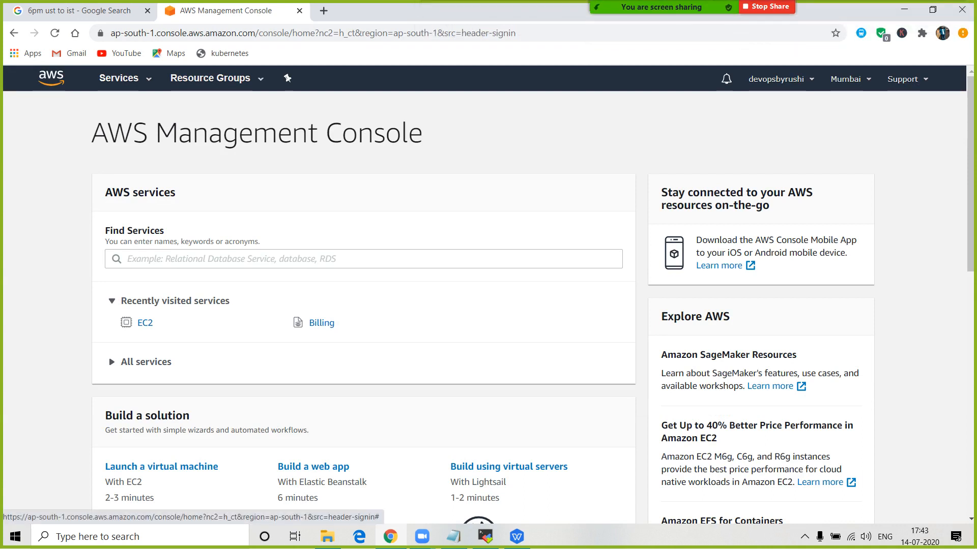
{"action": "left_click", "coordinate": [125, 78]}
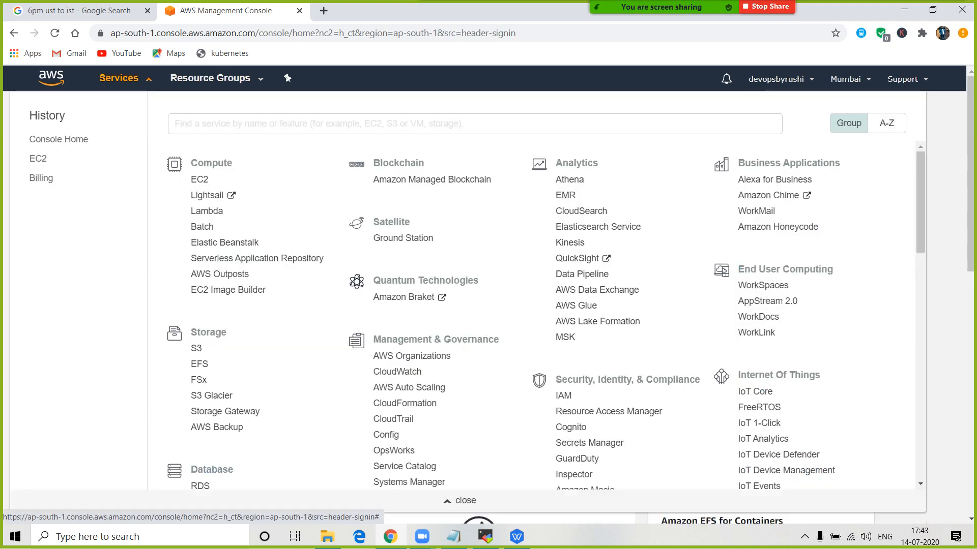
{"action": "left_click", "coordinate": [125, 78]}
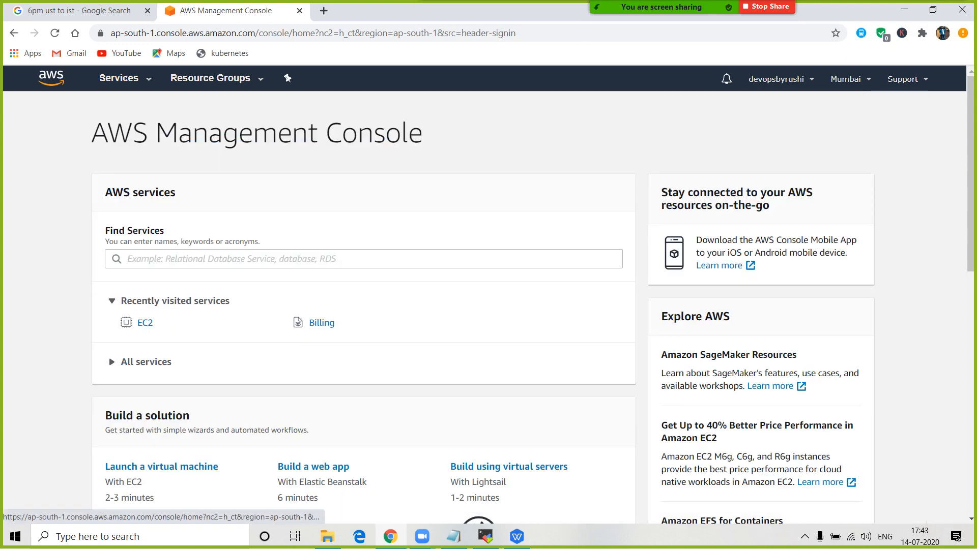
{"action": "left_click", "coordinate": [125, 78]}
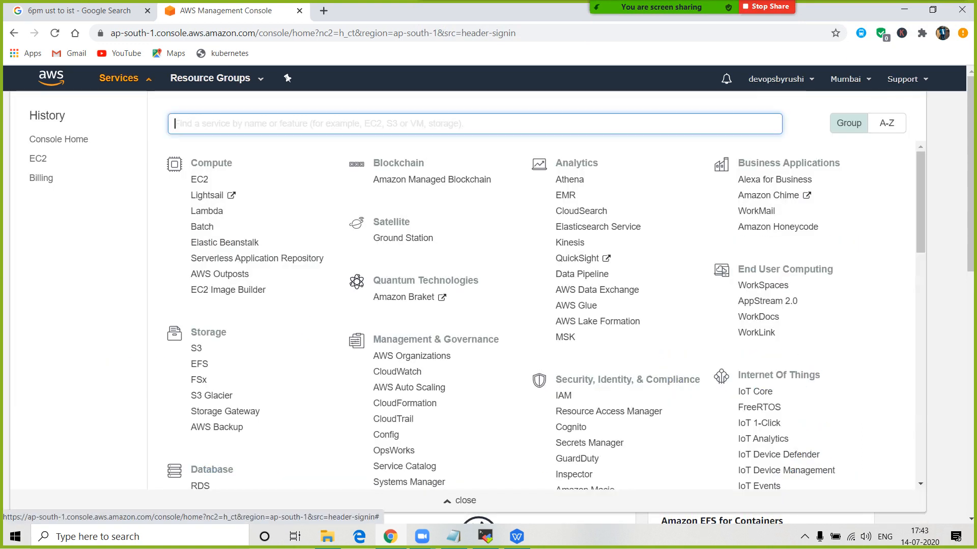
{"action": "scroll", "coordinate": [546, 319], "scroll_direction": "down", "scroll_amount": 8}
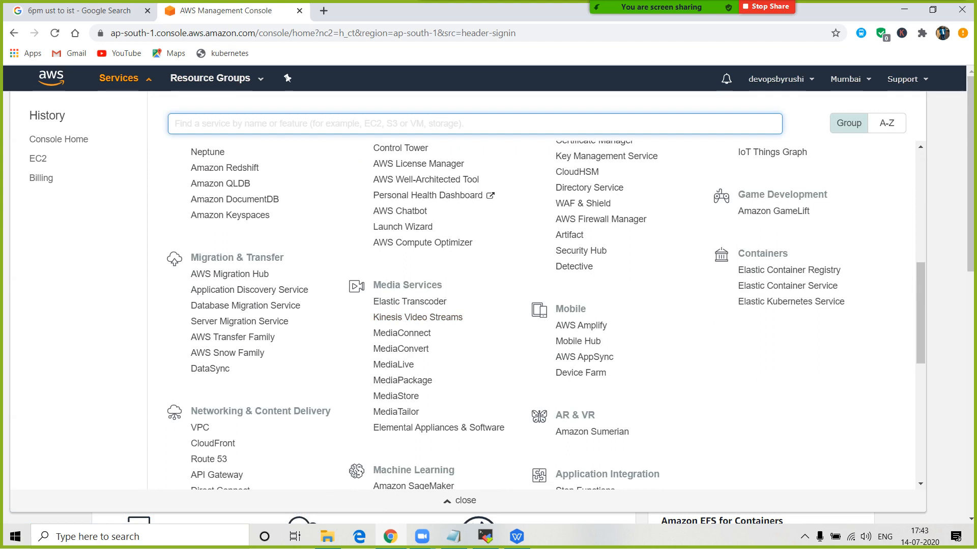
{"action": "left_click_drag", "start_coordinate": [442, 285], "coordinate": [373, 285]}
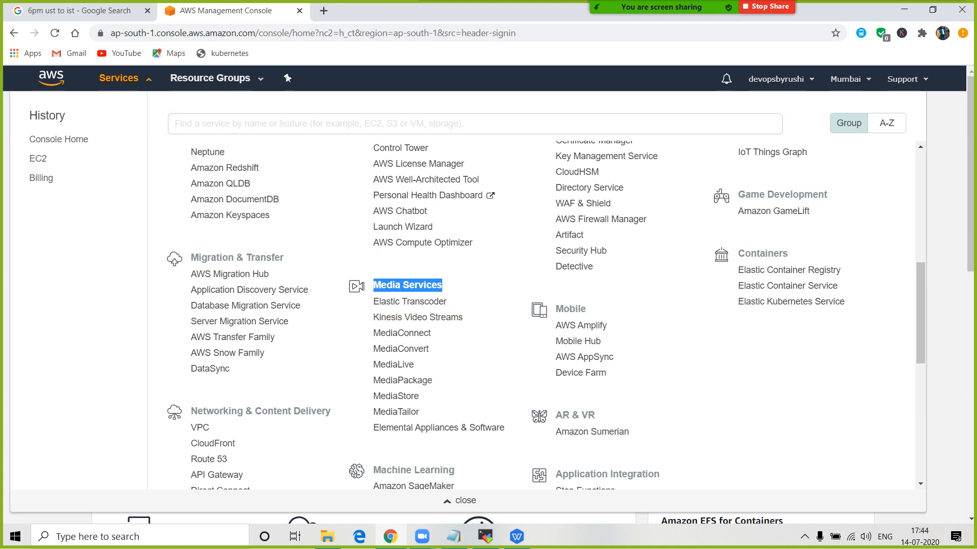
{"action": "left_click_drag", "start_coordinate": [504, 427], "coordinate": [373, 301]}
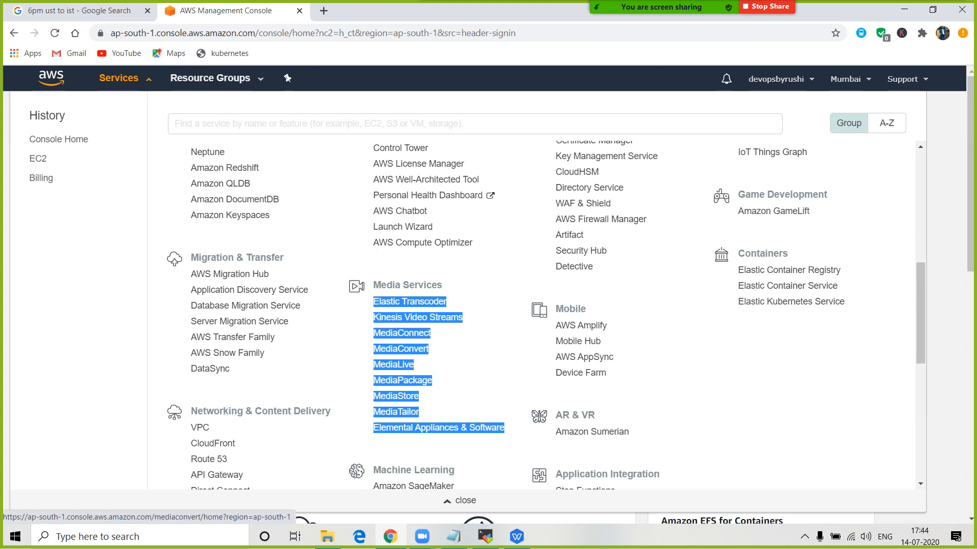
{"action": "left_click", "coordinate": [486, 349]}
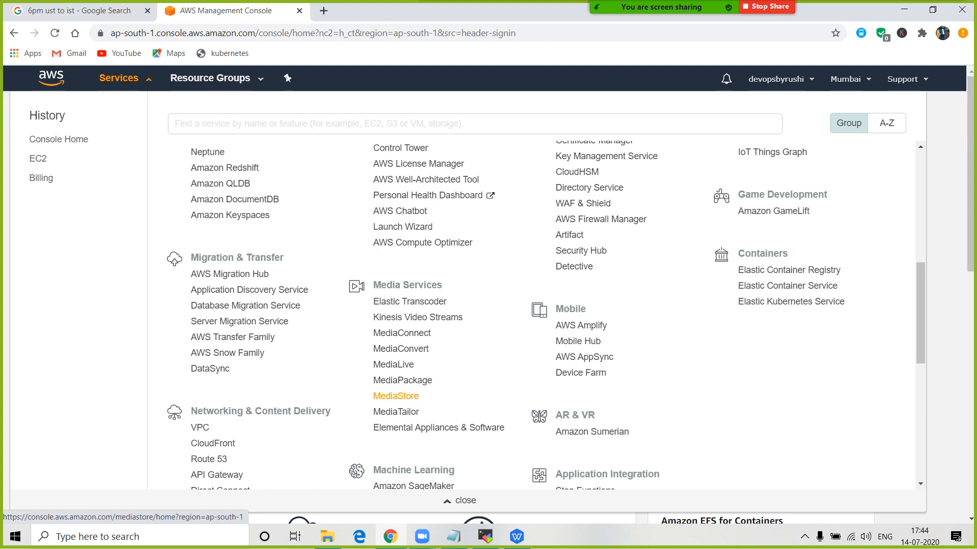
{"action": "left_click_drag", "start_coordinate": [416, 365], "coordinate": [374, 365]}
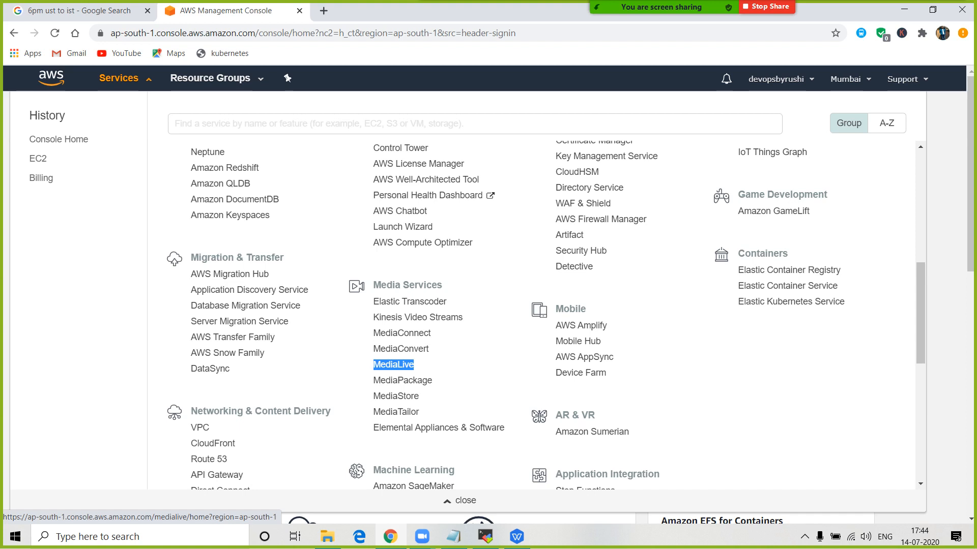
- Scroll through the services catalogue and return to the Compute group at the top
{"action": "scroll", "coordinate": [402, 380], "scroll_direction": "up", "scroll_amount": 8}
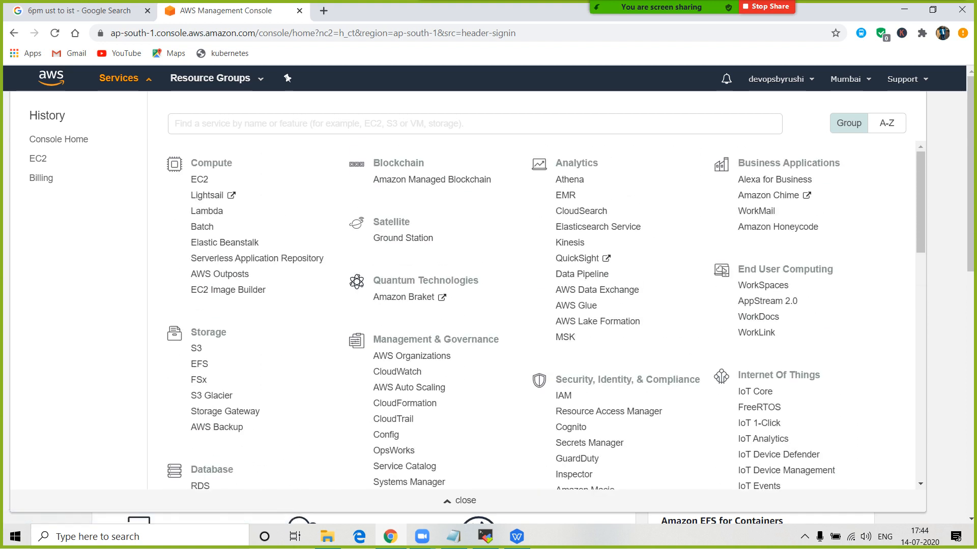
{"action": "scroll", "coordinate": [537, 315], "scroll_direction": "down", "scroll_amount": 5}
{"action": "scroll", "coordinate": [537, 315], "scroll_direction": "down", "scroll_amount": 8}
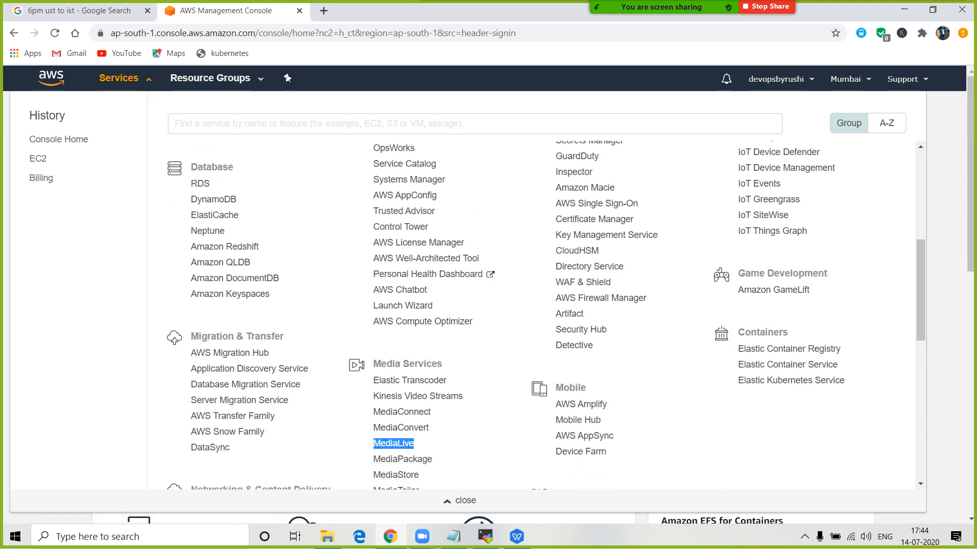
{"action": "scroll", "coordinate": [545, 318], "scroll_direction": "down", "scroll_amount": 3}
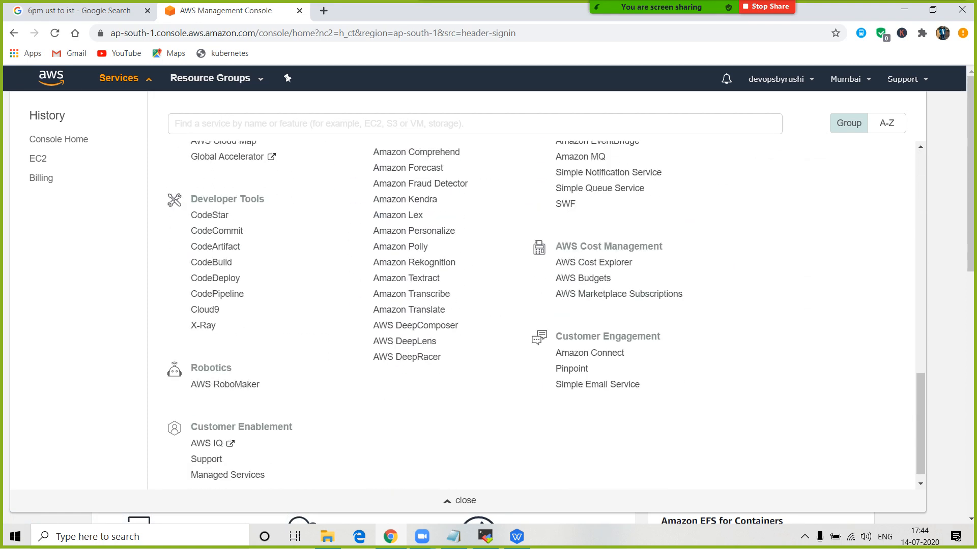
{"action": "scroll", "coordinate": [546, 318], "scroll_direction": "up", "scroll_amount": 12}
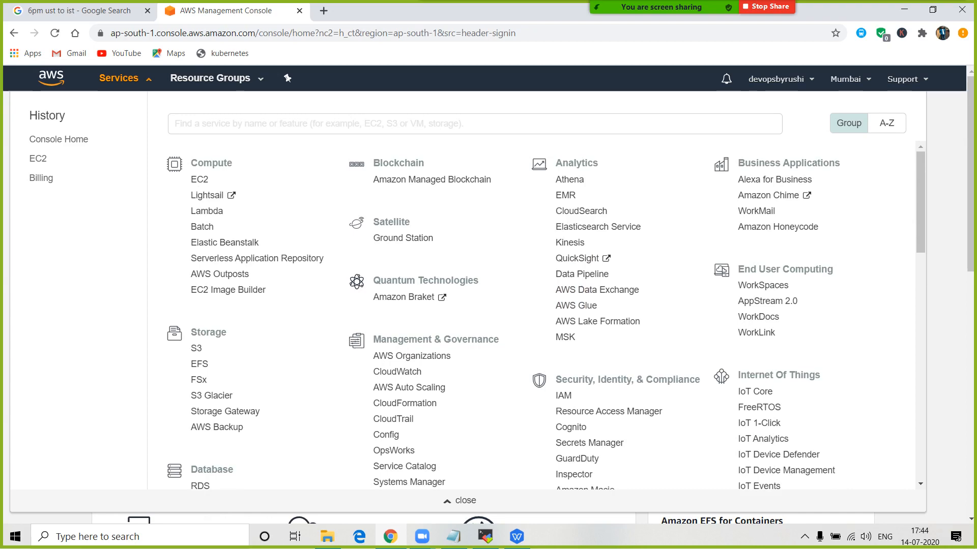
{"action": "scroll", "coordinate": [540, 315], "scroll_direction": "down", "scroll_amount": 1}
{"action": "scroll", "coordinate": [405, 244], "scroll_direction": "down", "scroll_amount": 3}
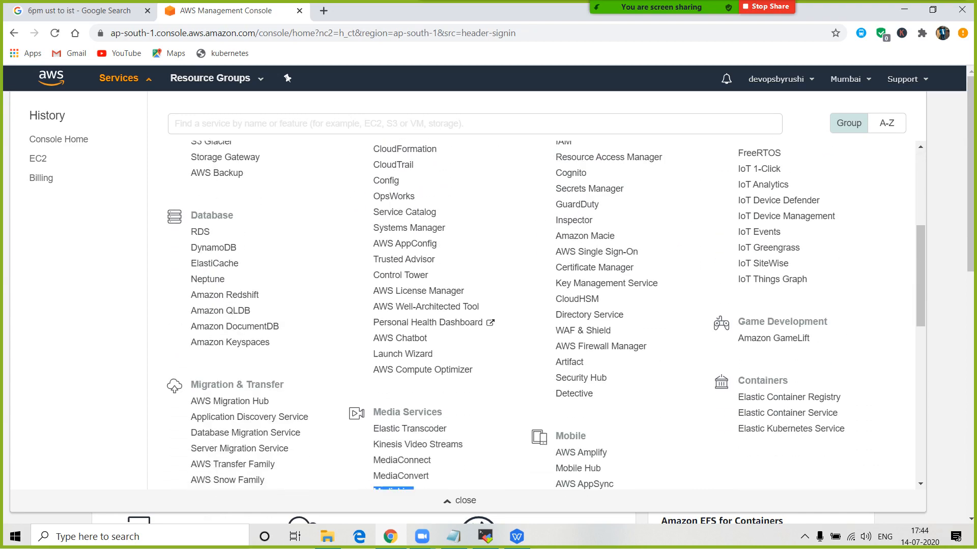
{"action": "scroll", "coordinate": [405, 243], "scroll_direction": "up", "scroll_amount": 1}
{"action": "scroll", "coordinate": [404, 243], "scroll_direction": "down", "scroll_amount": 10}
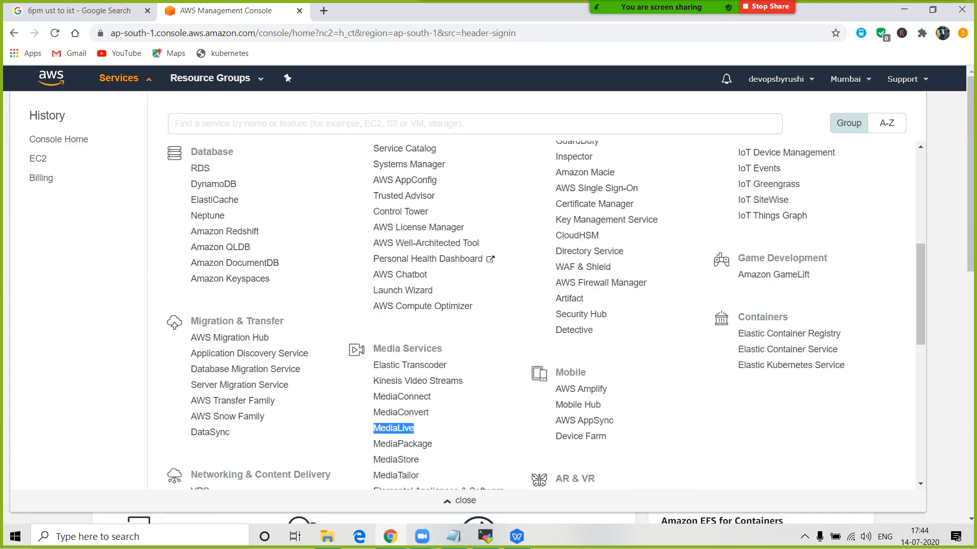
{"action": "scroll", "coordinate": [404, 243], "scroll_direction": "up", "scroll_amount": 12}
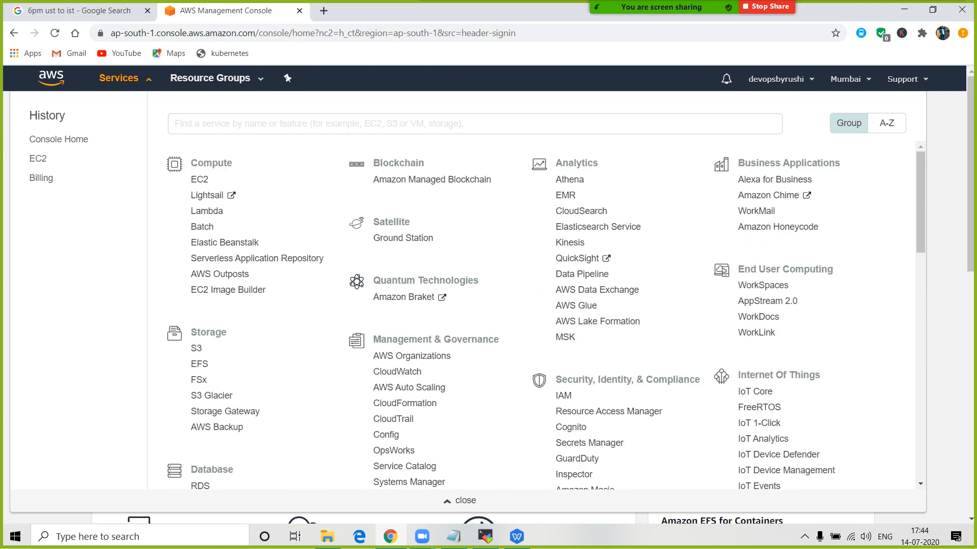
{"action": "scroll", "coordinate": [546, 317], "scroll_direction": "down", "scroll_amount": 2}
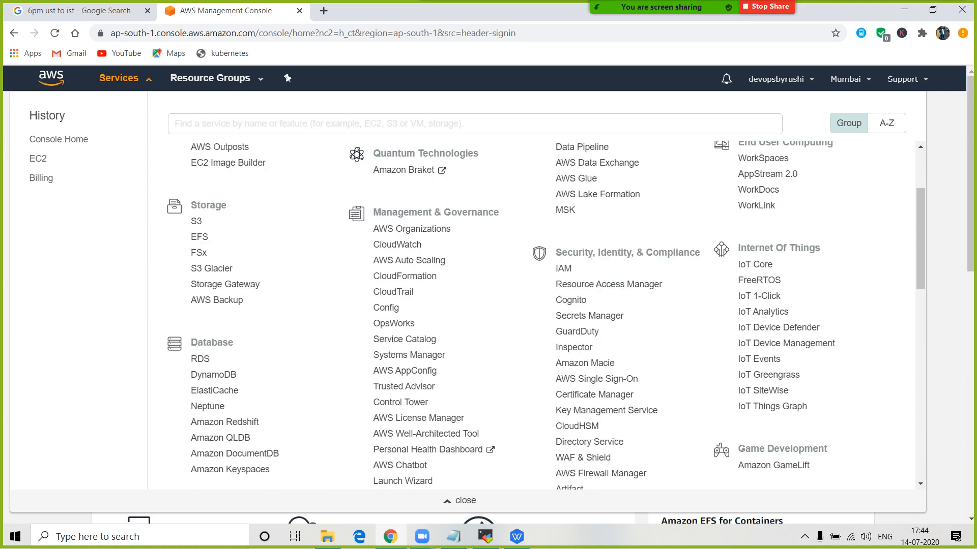
{"action": "scroll", "coordinate": [546, 314], "scroll_direction": "down", "scroll_amount": 6}
{"action": "scroll", "coordinate": [546, 315], "scroll_direction": "down", "scroll_amount": 3}
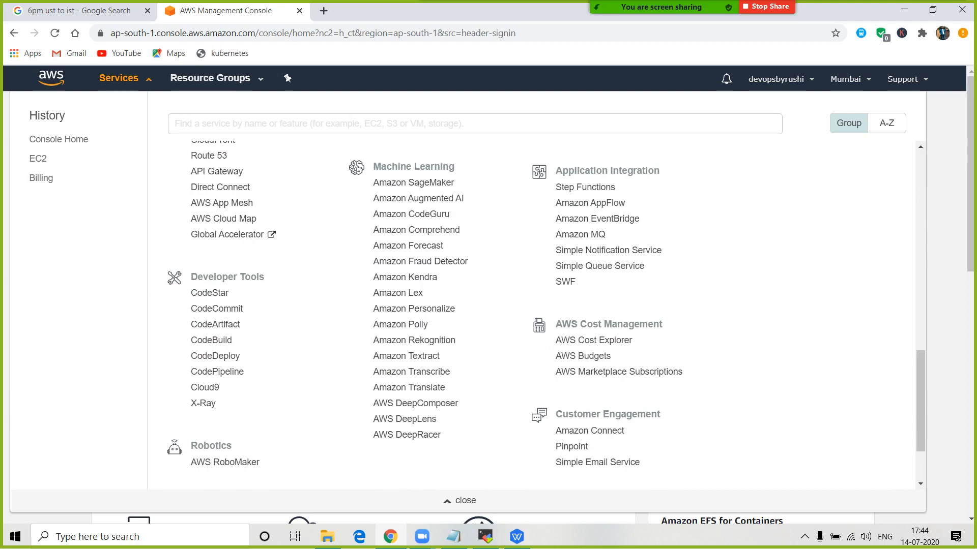
{"action": "scroll", "coordinate": [546, 314], "scroll_direction": "up", "scroll_amount": 6}
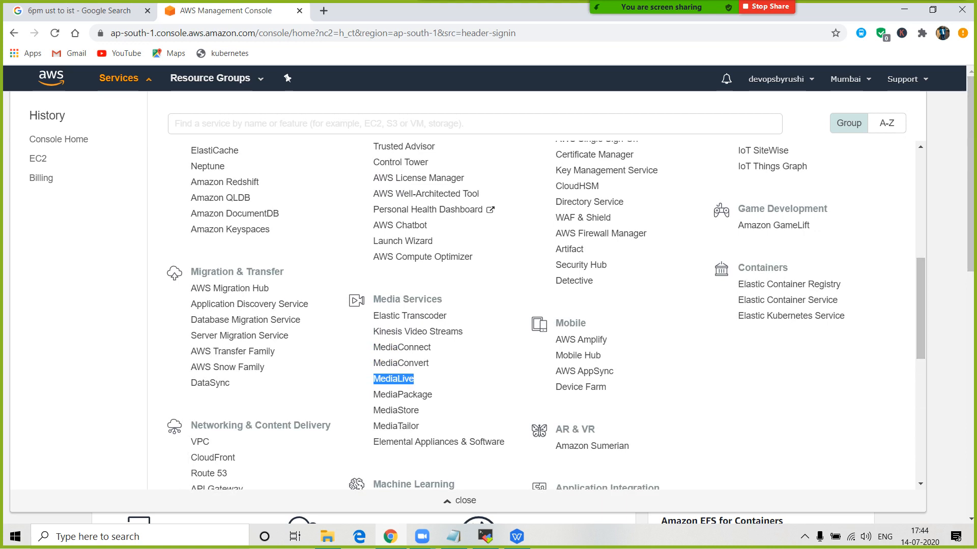
{"action": "scroll", "coordinate": [545, 314], "scroll_direction": "up", "scroll_amount": 2}
{"action": "scroll", "coordinate": [546, 314], "scroll_direction": "down", "scroll_amount": 2}
{"action": "scroll", "coordinate": [545, 315], "scroll_direction": "up", "scroll_amount": 3}
{"action": "scroll", "coordinate": [545, 315], "scroll_direction": "up", "scroll_amount": 1}
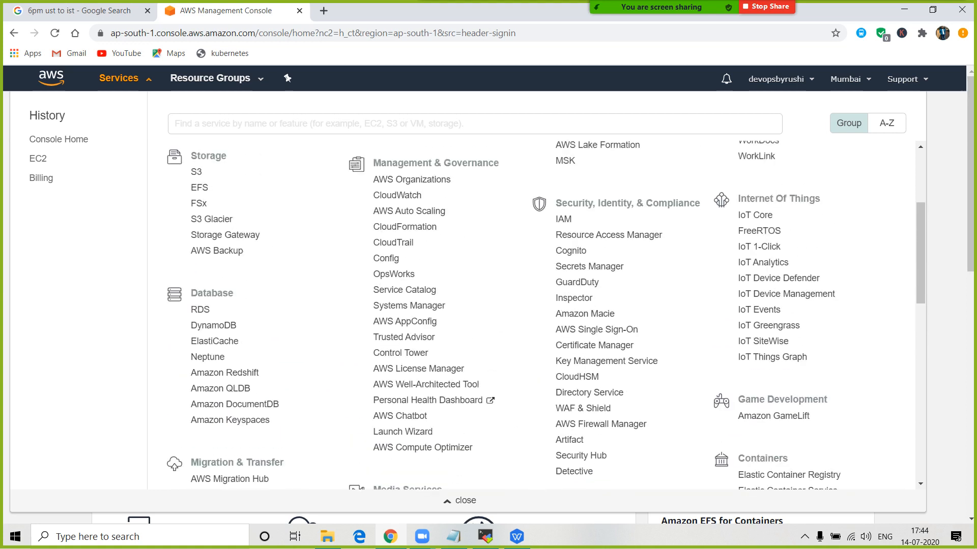
{"action": "scroll", "coordinate": [545, 315], "scroll_direction": "up", "scroll_amount": 2}
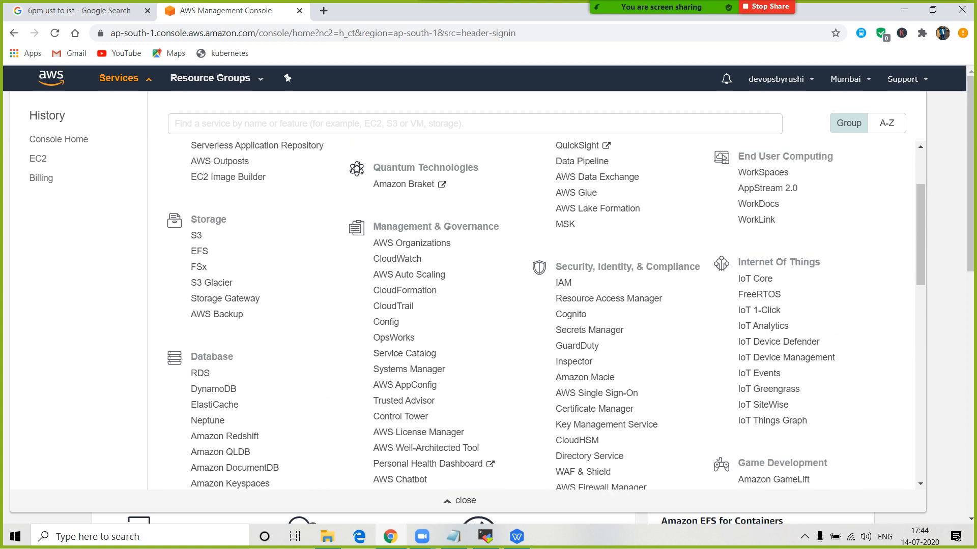
{"action": "scroll", "coordinate": [546, 315], "scroll_direction": "up", "scroll_amount": 2}
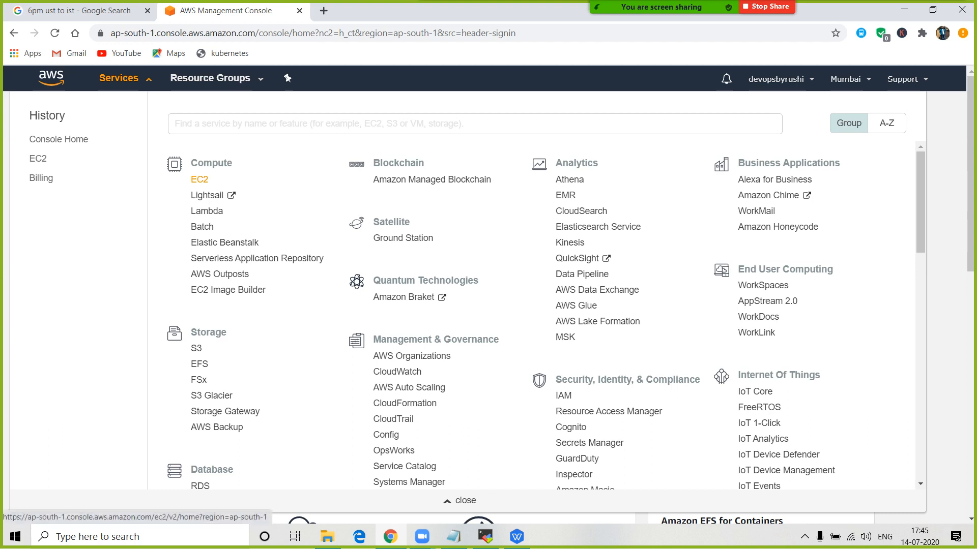
- Select the EC2 link text under Compute and copy it
{"action": "left_click_drag", "start_coordinate": [210, 180], "coordinate": [191, 180]}
{"action": "right_click", "coordinate": [192, 179]}
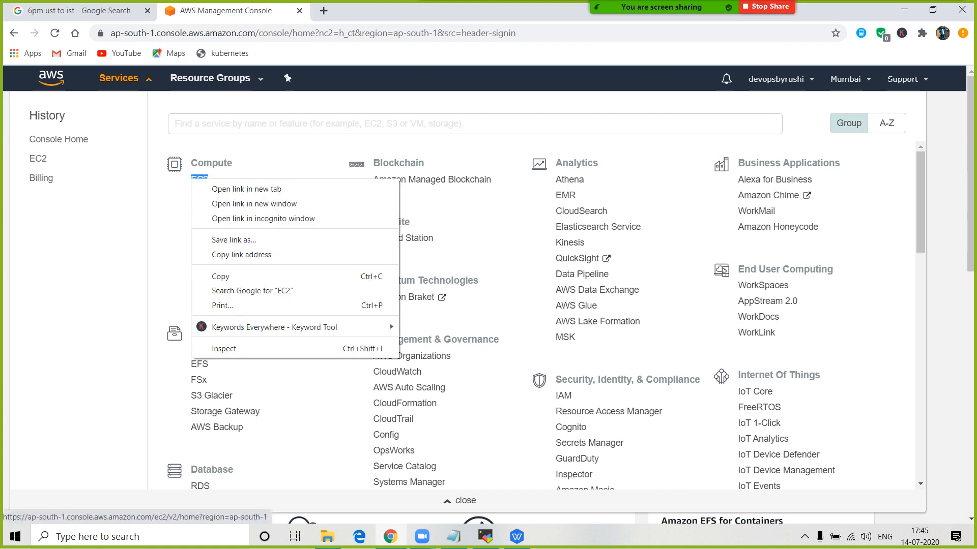
{"action": "left_click", "coordinate": [221, 277]}
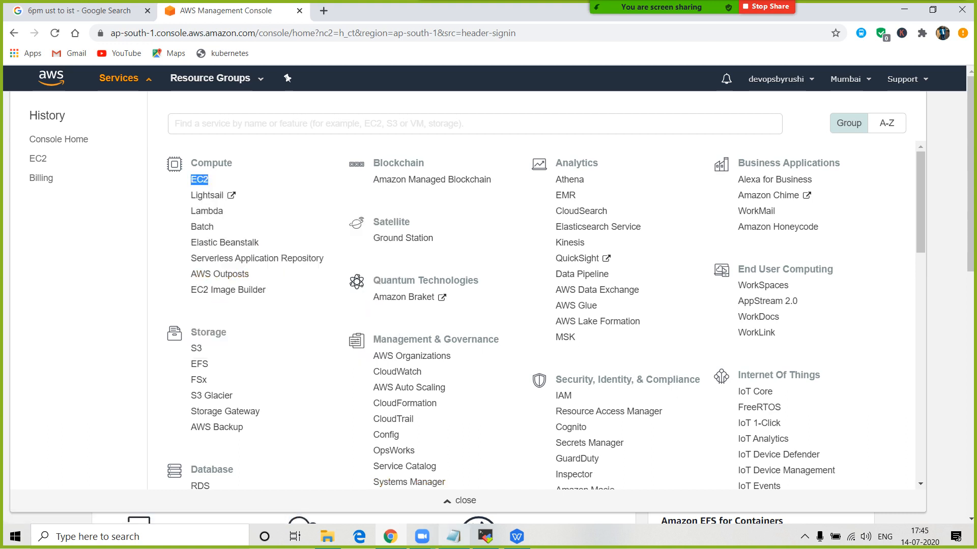
{"action": "left_click", "coordinate": [453, 536]}
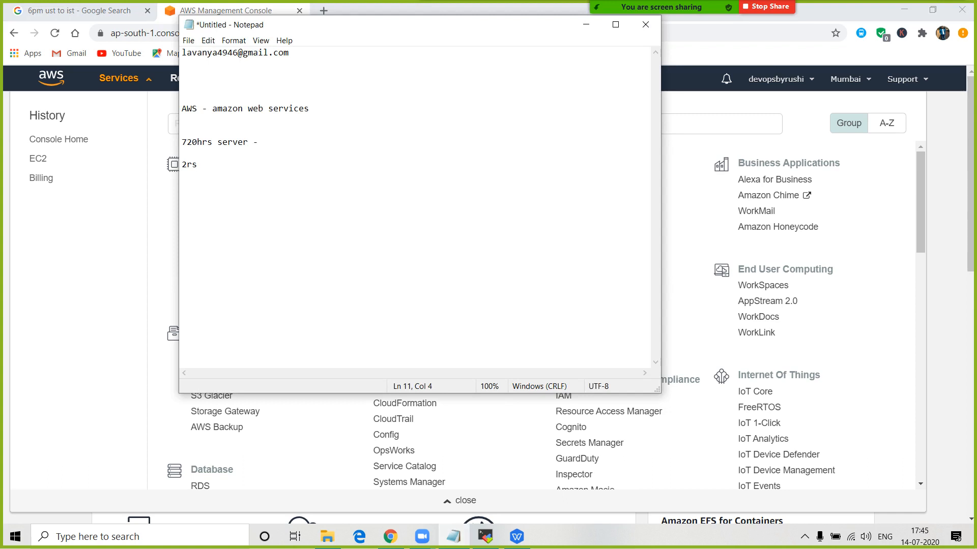
- Paste EC2 on a new Notepad line followed by ' - Elastic Compute cloud --> server --> computer'
{"action": "key", "text": "Return"}
{"action": "key", "text": "Return"}
{"action": "key", "text": "Return"}
{"action": "key", "text": "ctrl+v"}
{"action": "type", "text": "- Elasti"}
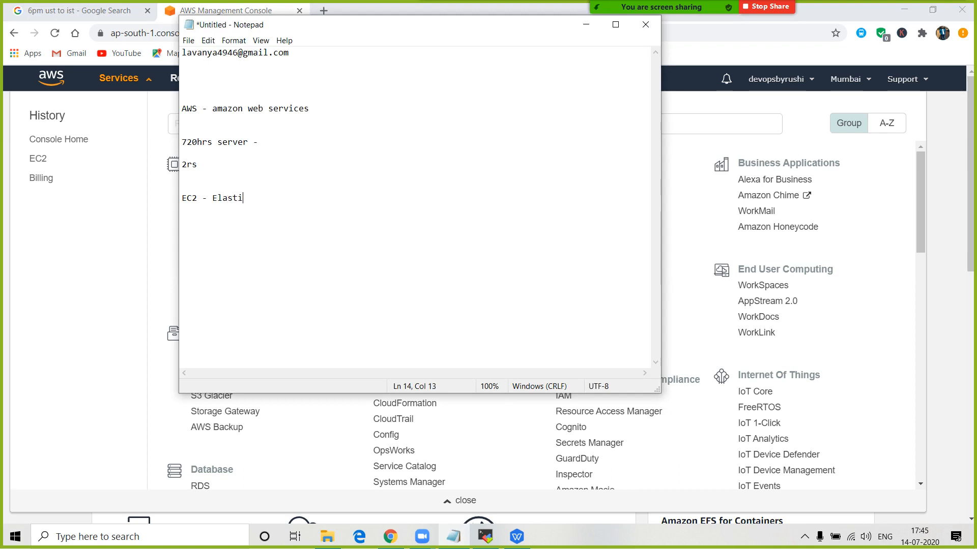
{"action": "type", "text": "c COmp"}
{"action": "key", "text": "BackSpace"}
{"action": "key", "text": "BackSpace"}
{"action": "key", "text": "BackSpace"}
{"action": "type", "text": "ompute cloud"}
{"action": "type", "text": "-->"}
{"action": "type", "text": "server"}
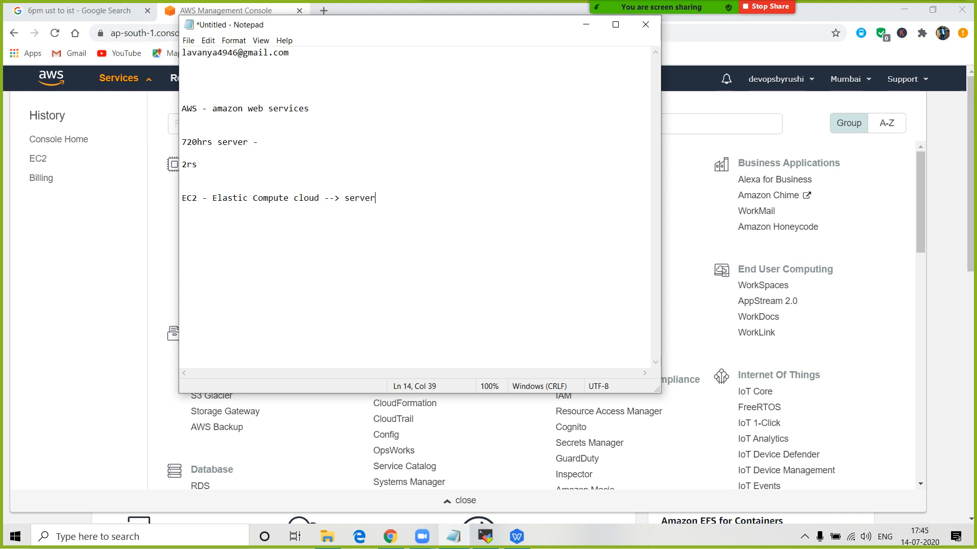
{"action": "type", "text": "  --> computer"}
- Insert 'Instance -->' after server on the EC2 line, then return to the console
{"action": "left_click_drag", "start_coordinate": [446, 198], "coordinate": [182, 198]}
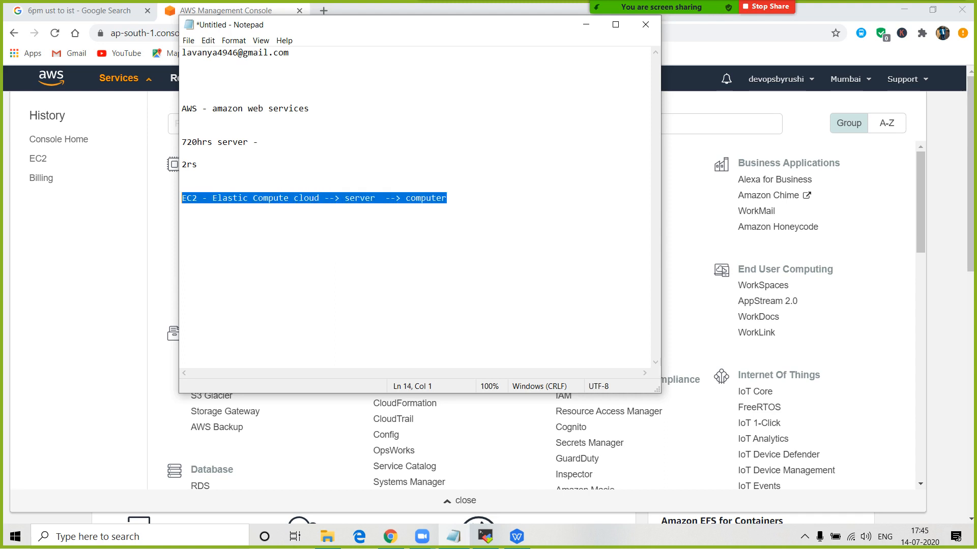
{"action": "left_click", "coordinate": [183, 210]}
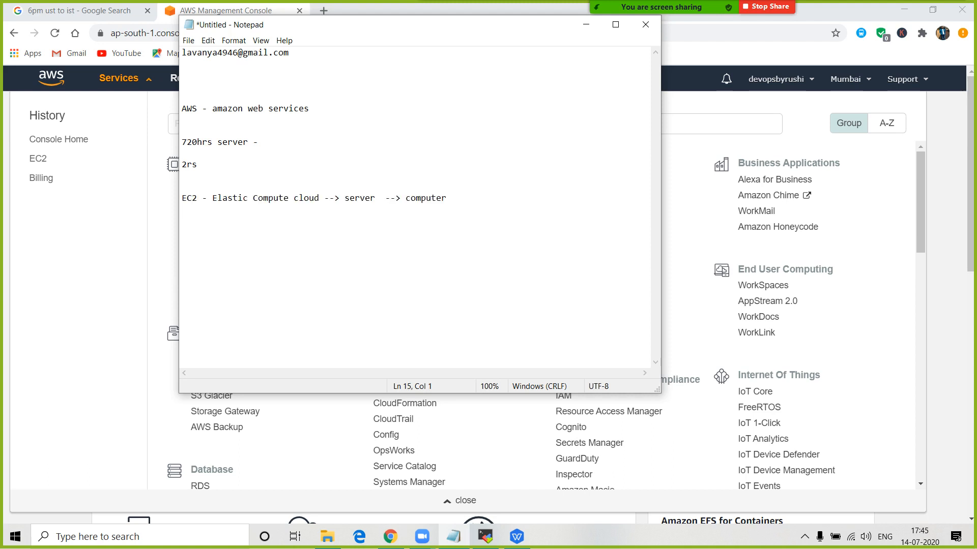
{"action": "left_click", "coordinate": [400, 199]}
{"action": "type", "text": "Instance -->"}
{"action": "left_click_drag", "start_coordinate": [507, 198], "coordinate": [182, 199]}
{"action": "key", "text": "alt+Tab"}
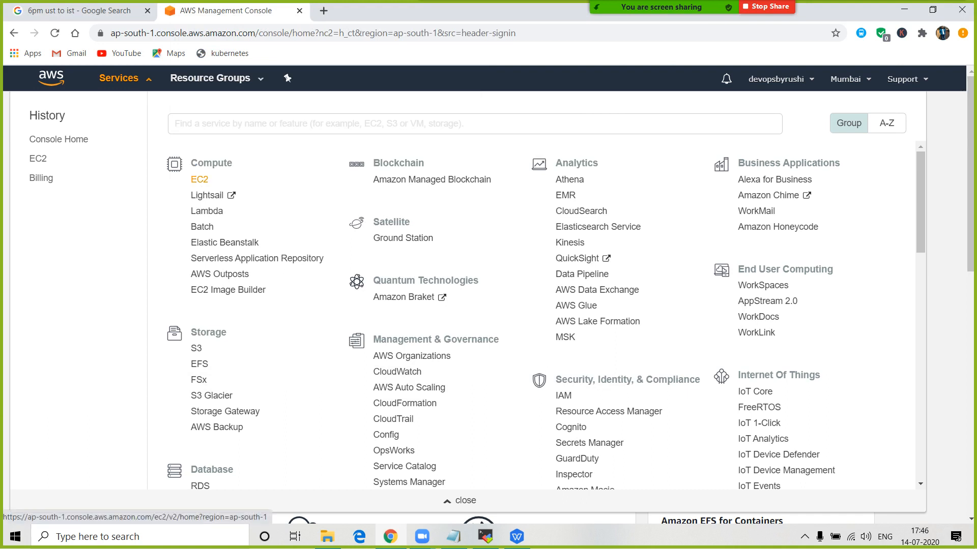
- Go from EC2 under Compute via Running instances into the Launch Instance wizard
{"action": "left_click", "coordinate": [199, 179]}
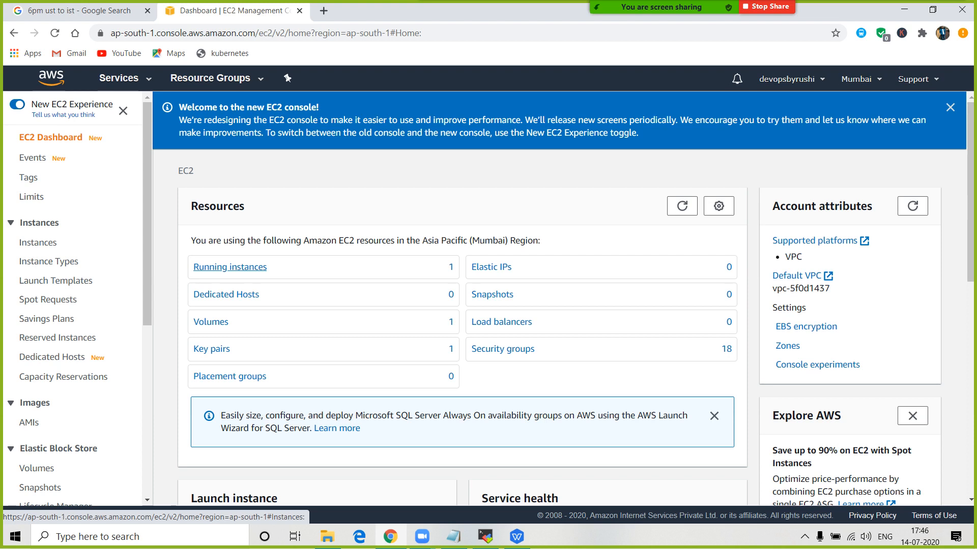
{"action": "left_click", "coordinate": [230, 267]}
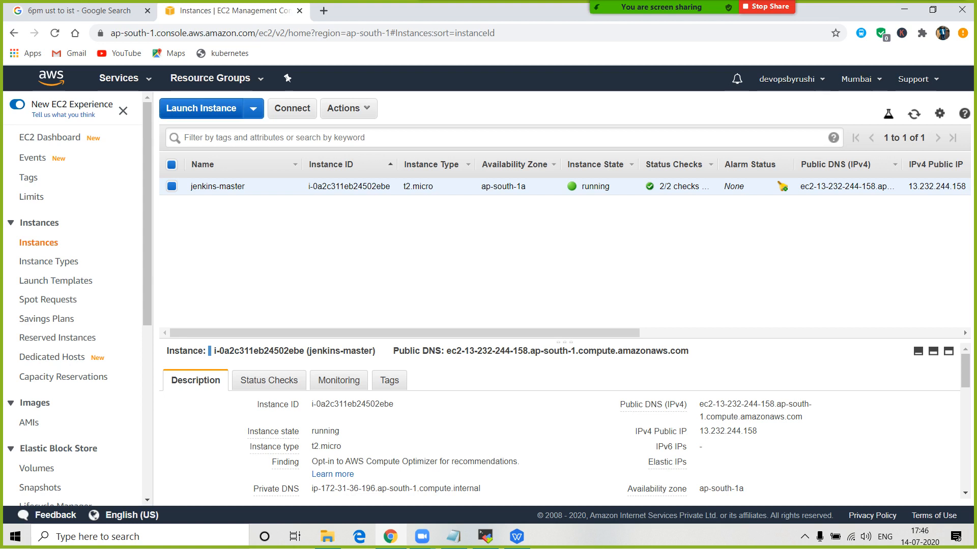
{"action": "left_click", "coordinate": [200, 108]}
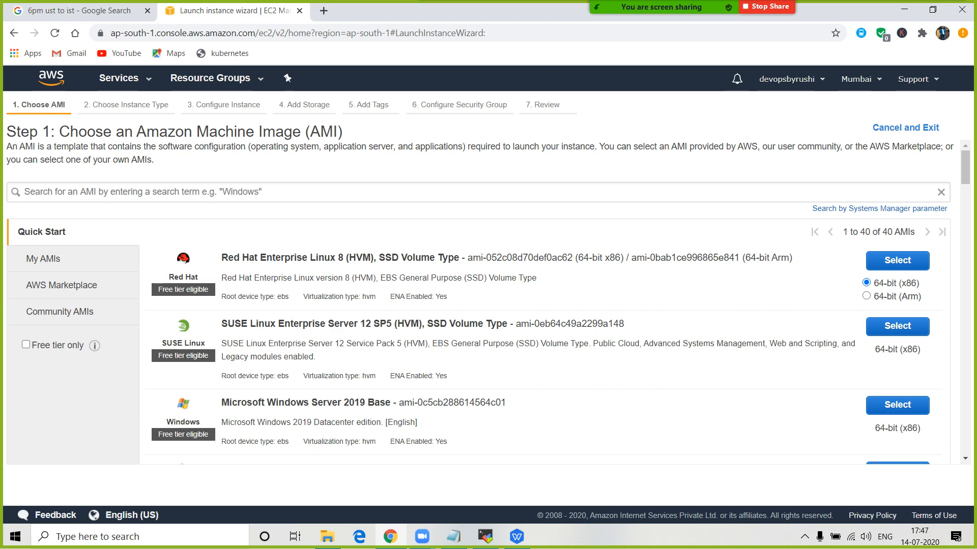
- Search the Quick Start AMIs for 'wind' to list Windows images
{"action": "left_click_drag", "start_coordinate": [12, 106], "coordinate": [561, 106]}
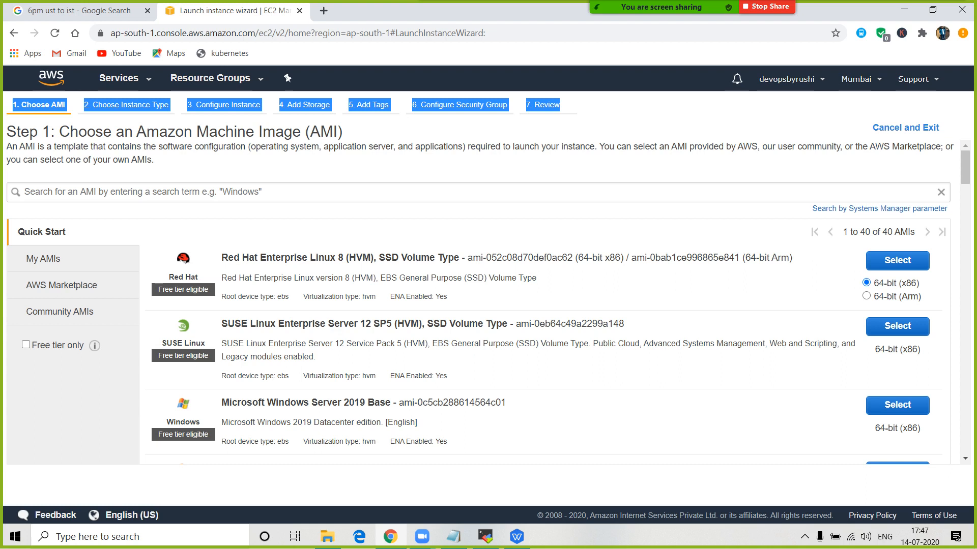
{"action": "left_click", "coordinate": [604, 112]}
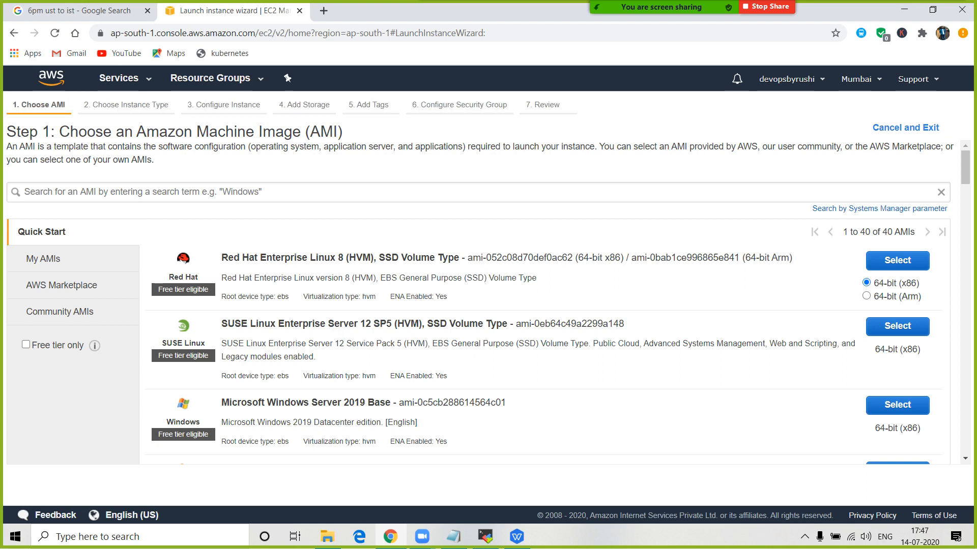
{"action": "scroll", "coordinate": [478, 305], "scroll_direction": "down", "scroll_amount": 1}
{"action": "scroll", "coordinate": [478, 305], "scroll_direction": "up", "scroll_amount": 1}
{"action": "left_click", "coordinate": [479, 192]}
{"action": "type", "text": "wind"}
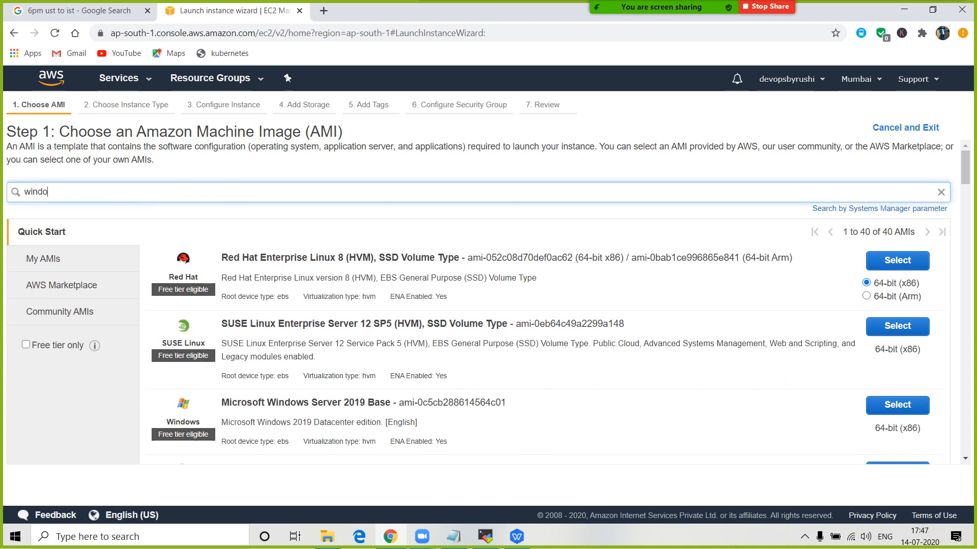
{"action": "key", "text": "Return"}
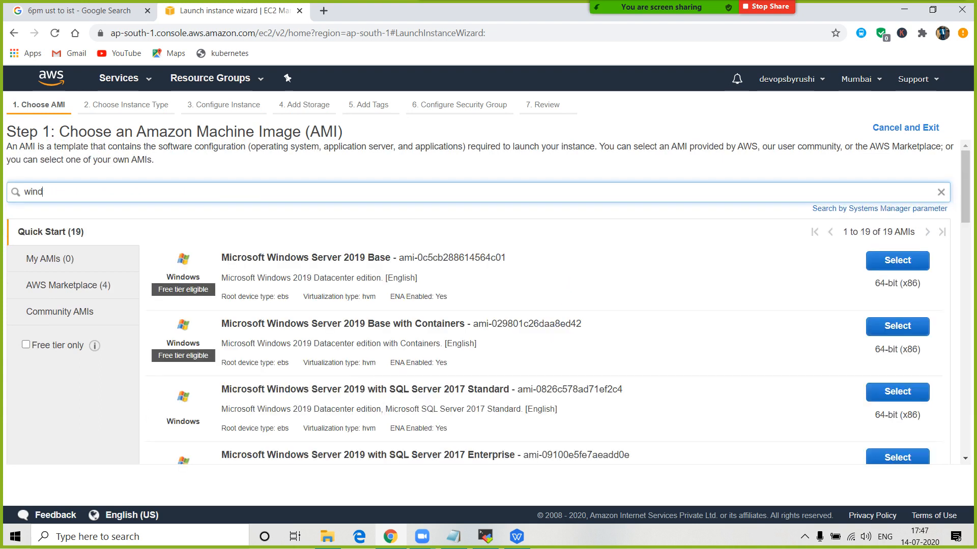
- Delete the 'wind' term so the AMI search box is empty
{"action": "scroll", "coordinate": [488, 305], "scroll_direction": "down", "scroll_amount": 1}
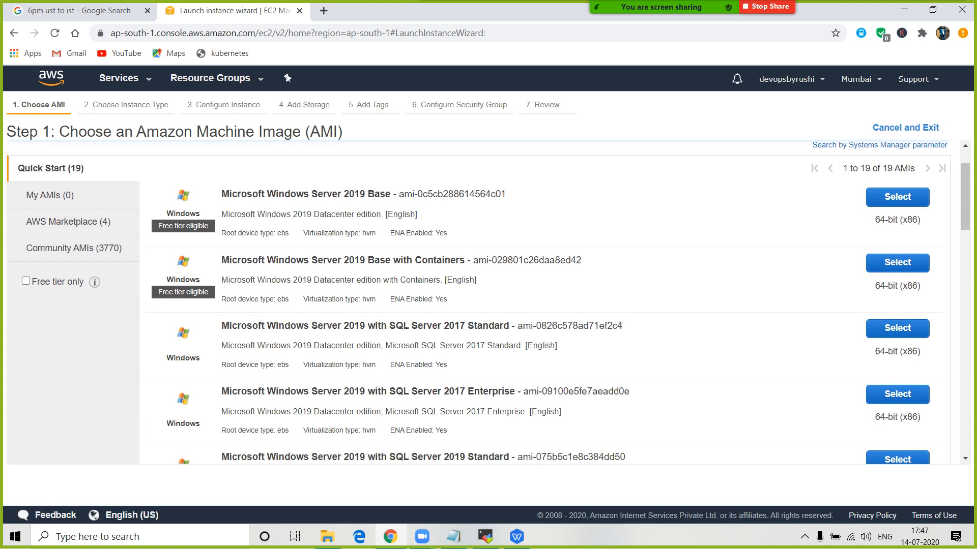
{"action": "scroll", "coordinate": [488, 305], "scroll_direction": "up", "scroll_amount": 1}
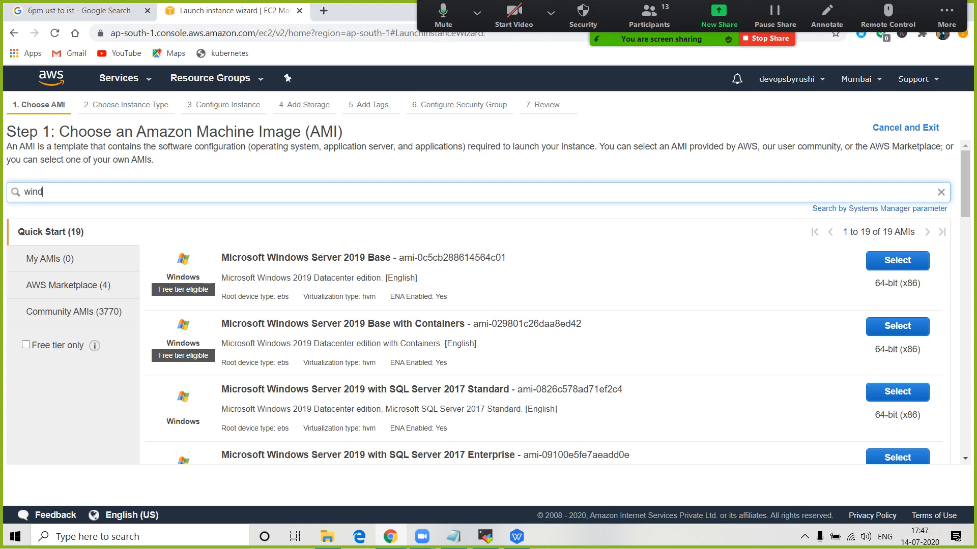
{"action": "key", "text": "ctrl+a"}
{"action": "key", "text": "BackSpace"}
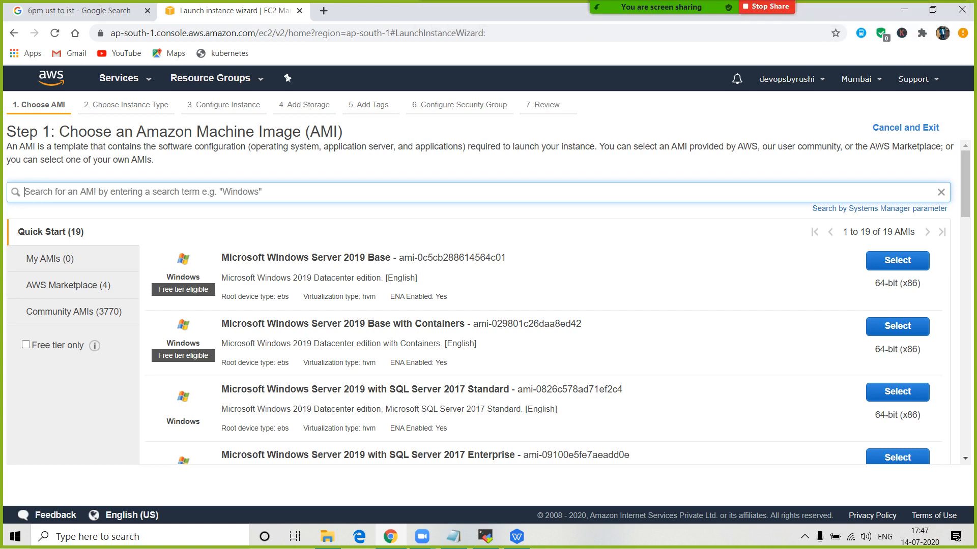
{"action": "left_click", "coordinate": [453, 536]}
- Add the line 'Linux - Redhat - ubuntu -- centos' below the EC2 note
{"action": "left_click", "coordinate": [183, 209]}
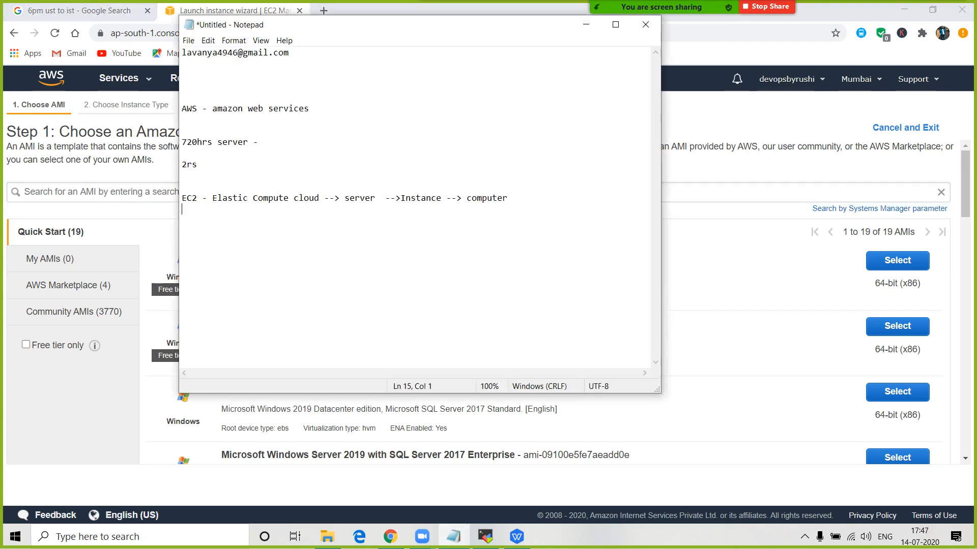
{"action": "key", "text": "Return"}
{"action": "type", "text": "Luinux"}
{"action": "key", "text": "BackSpace"}
{"action": "key", "text": "BackSpace"}
{"action": "key", "text": "BackSpace"}
{"action": "key", "text": "BackSpace"}
{"action": "key", "text": "BackSpace"}
{"action": "type", "text": "inux - Redha"}
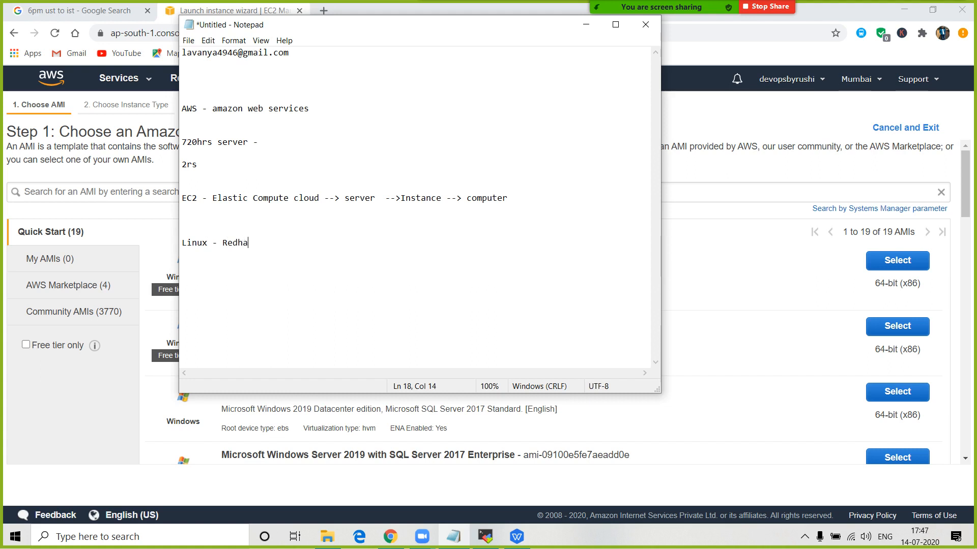
{"action": "type", "text": "t - ubuntu -- centos"}
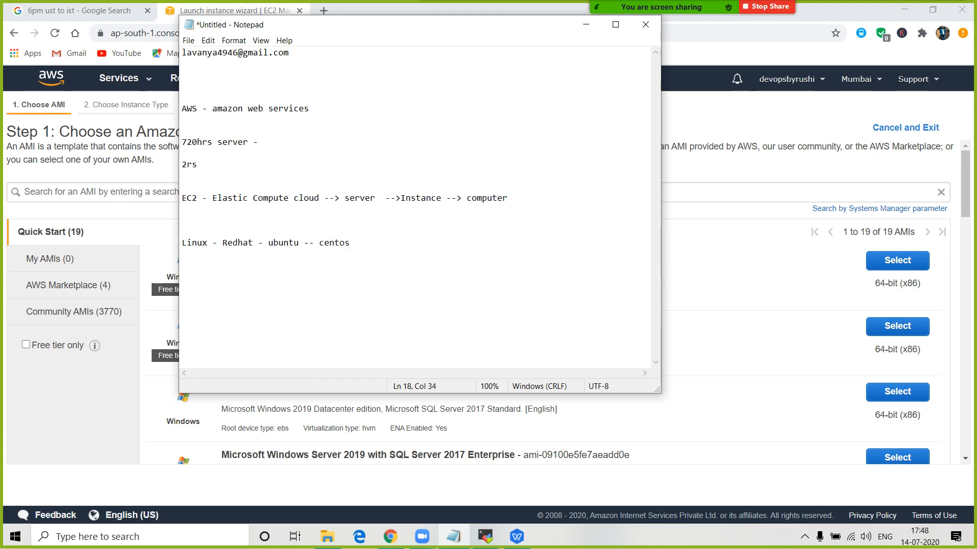
{"action": "left_click_drag", "start_coordinate": [300, 243], "coordinate": [268, 243]}
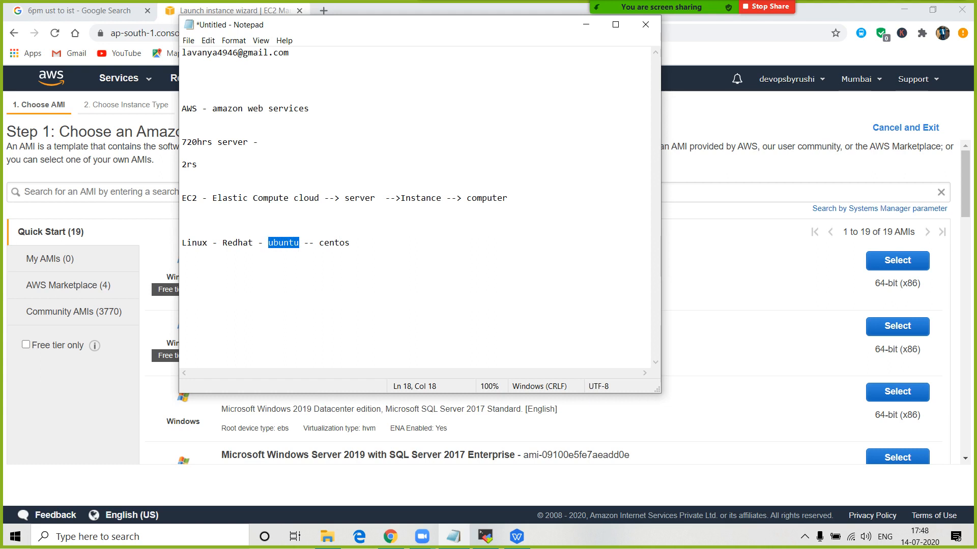
{"action": "left_click", "coordinate": [825, 192]}
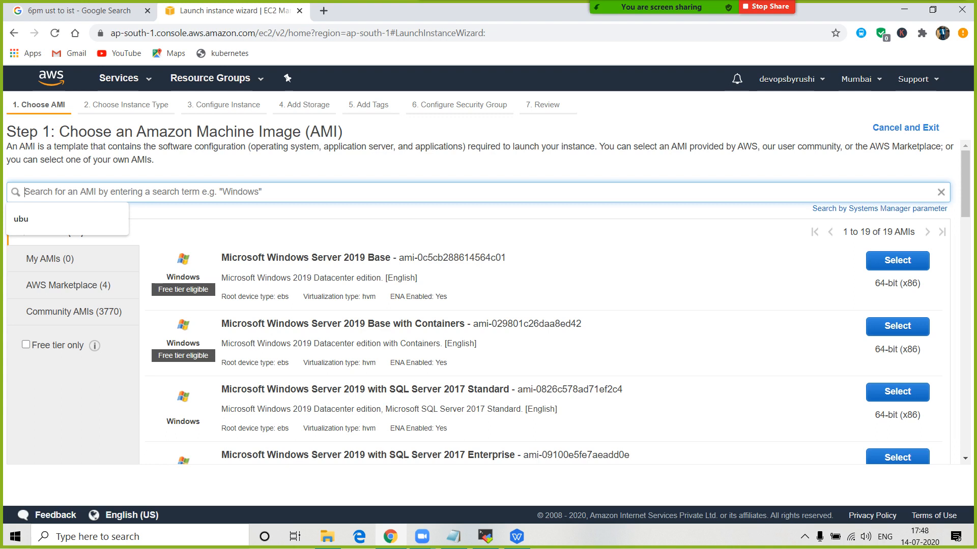
- Search the AMIs for 'ubuntu'
{"action": "type", "text": "ubuntu"}
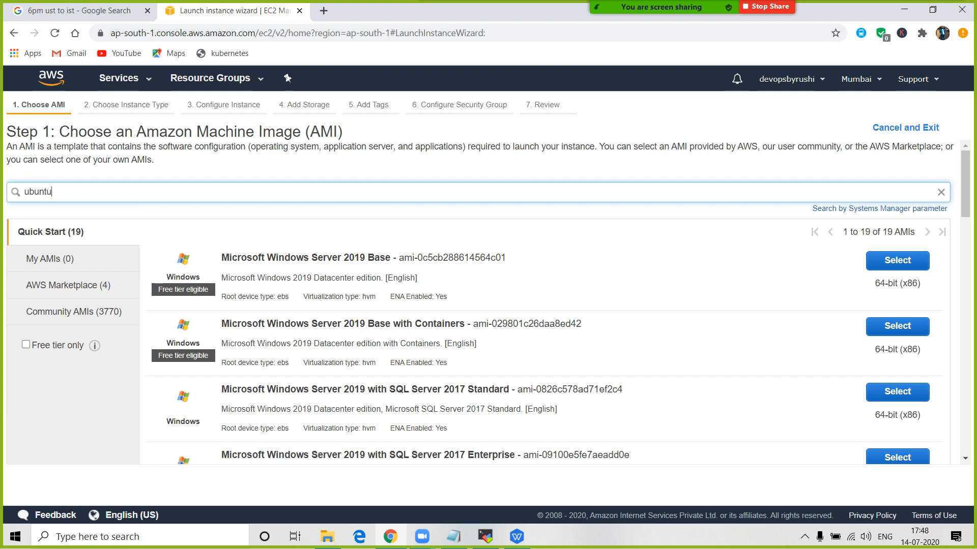
{"action": "key", "text": "Return"}
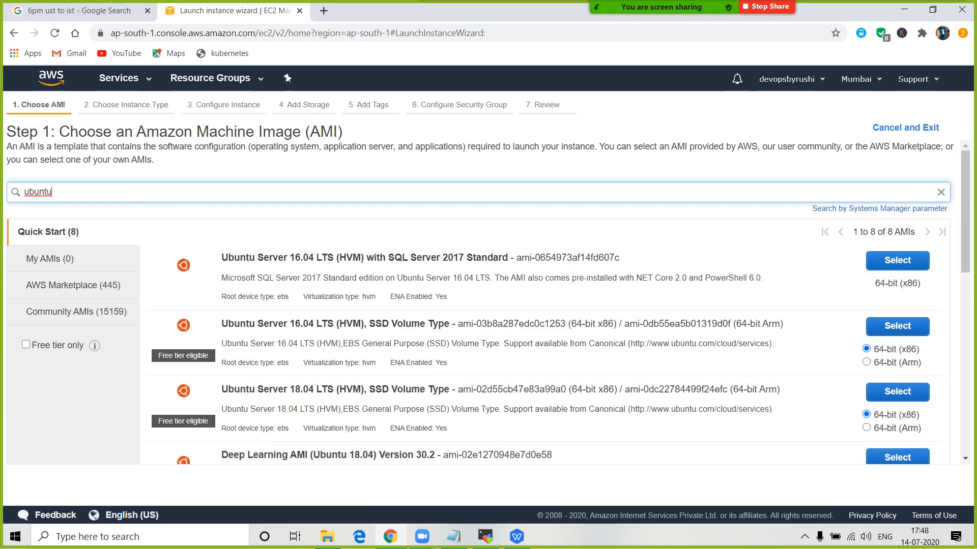
{"action": "double_click", "coordinate": [302, 257]}
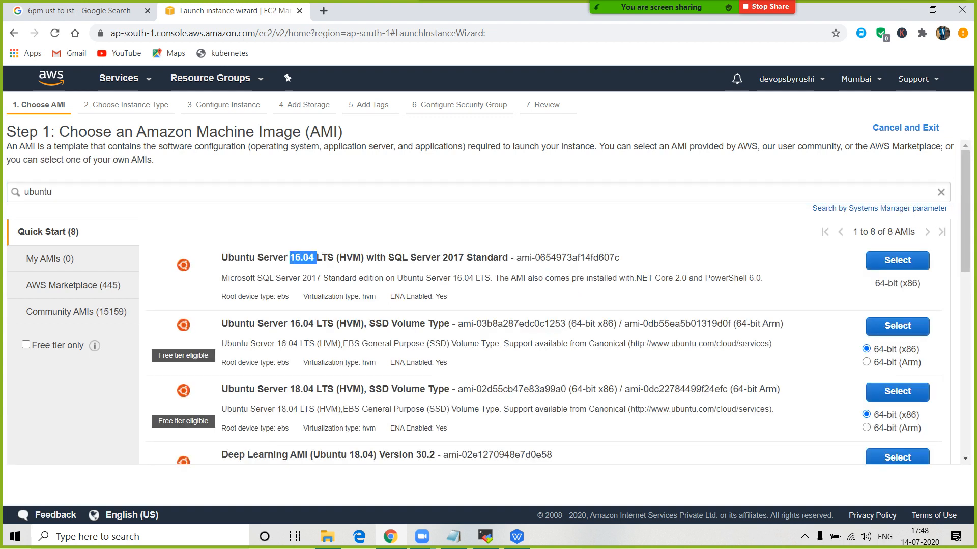
{"action": "scroll", "coordinate": [305, 259], "scroll_direction": "down", "scroll_amount": 1}
{"action": "scroll", "coordinate": [306, 259], "scroll_direction": "up", "scroll_amount": 1}
- Turn on 'Free tier only' to show the three free-tier Ubuntu Server AMIs
{"action": "left_click", "coordinate": [26, 345]}
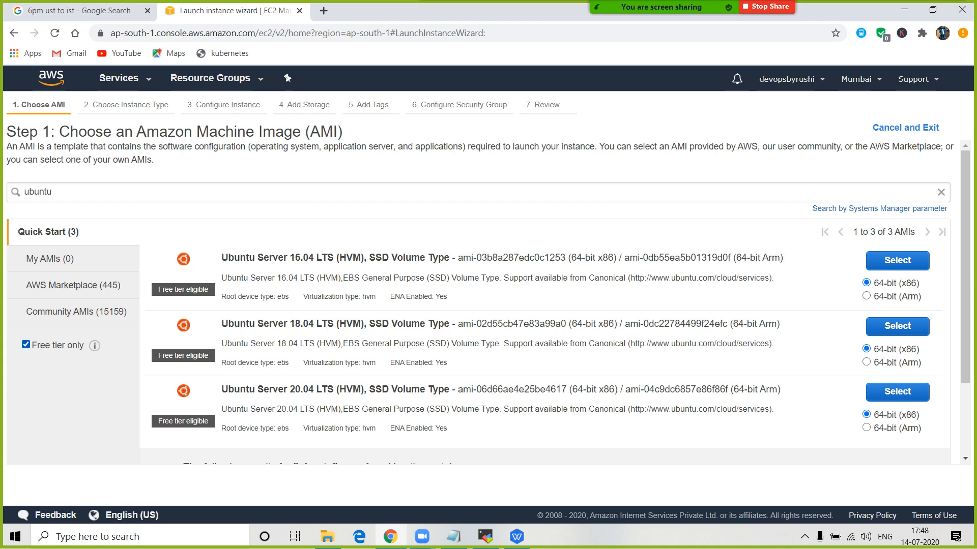
{"action": "left_click", "coordinate": [26, 345]}
{"action": "scroll", "coordinate": [489, 305], "scroll_direction": "down", "scroll_amount": 5}
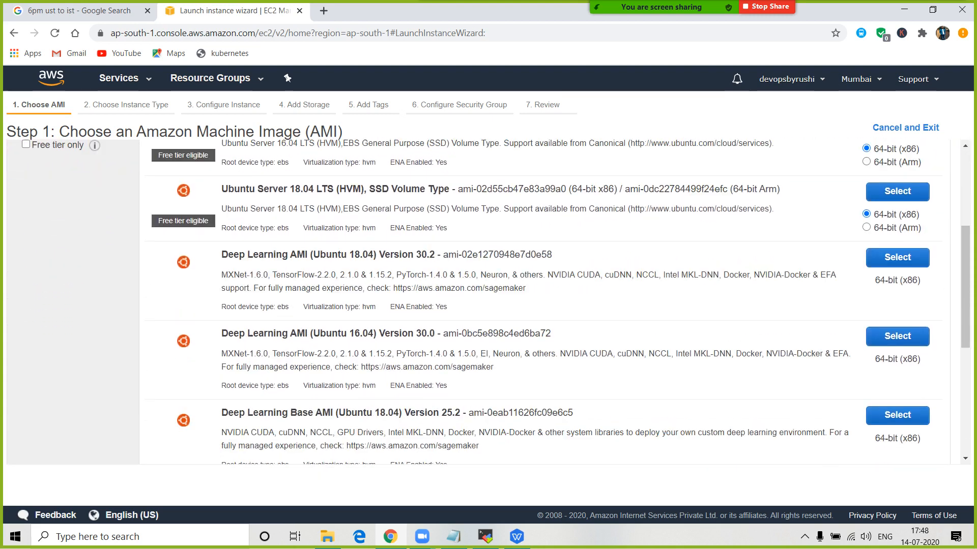
{"action": "scroll", "coordinate": [560, 305], "scroll_direction": "down", "scroll_amount": 2}
{"action": "scroll", "coordinate": [560, 305], "scroll_direction": "up", "scroll_amount": 4}
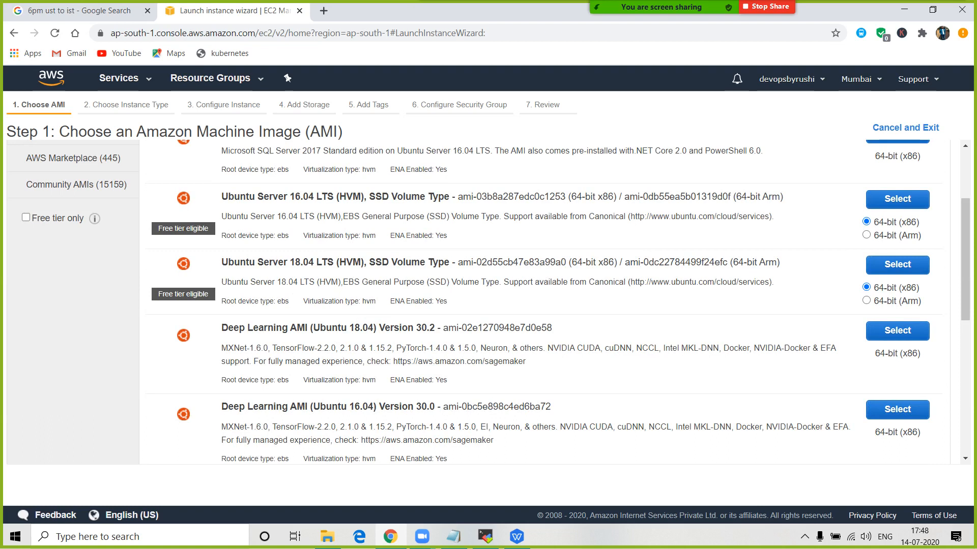
{"action": "scroll", "coordinate": [488, 302], "scroll_direction": "up", "scroll_amount": 1}
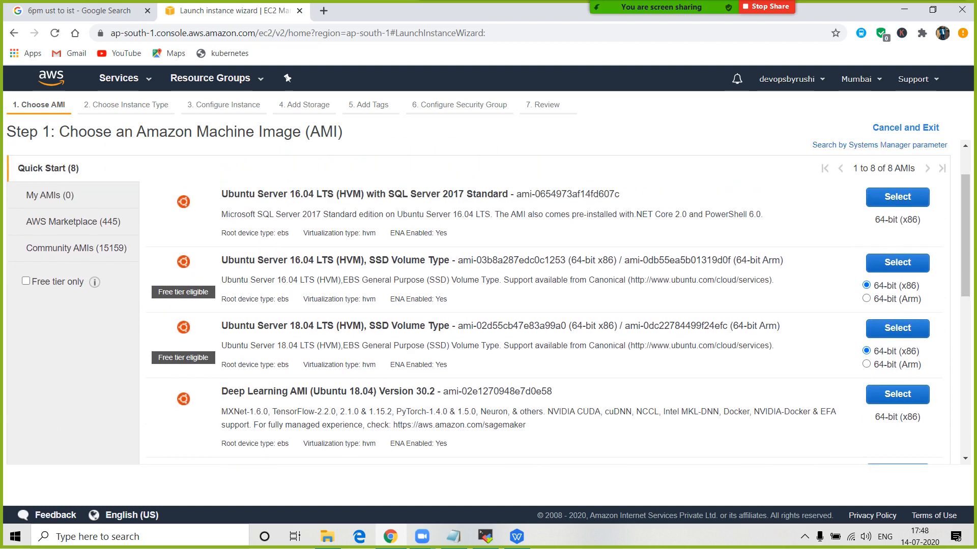
{"action": "left_click", "coordinate": [26, 281]}
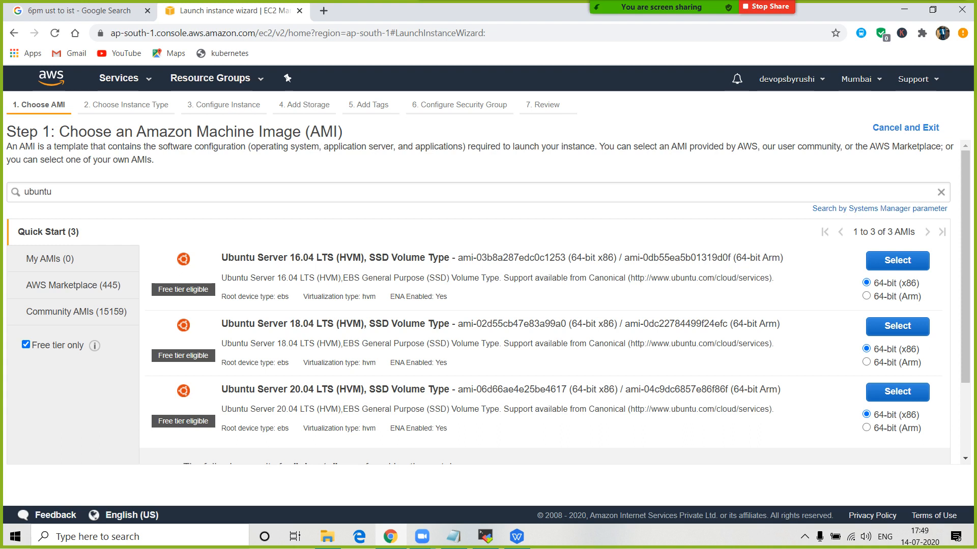
- Add 'ubuntu - present' with versions 18.04 and 20.04 below the Linux list in Notepad
{"action": "left_click", "coordinate": [453, 536]}
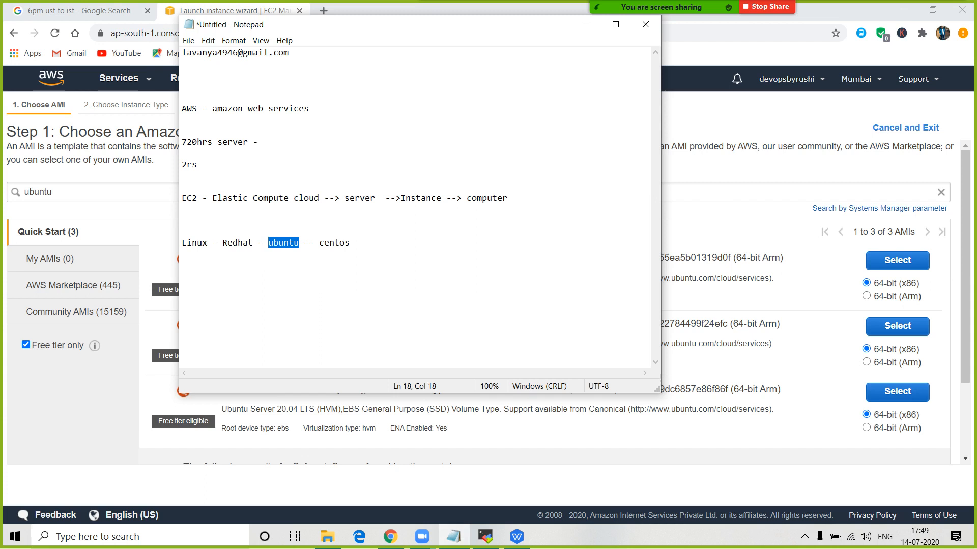
{"action": "left_click", "coordinate": [351, 244]}
{"action": "key", "text": "Return"}
{"action": "key", "text": "Return"}
{"action": "key", "text": "Return"}
{"action": "type", "text": "ubu"}
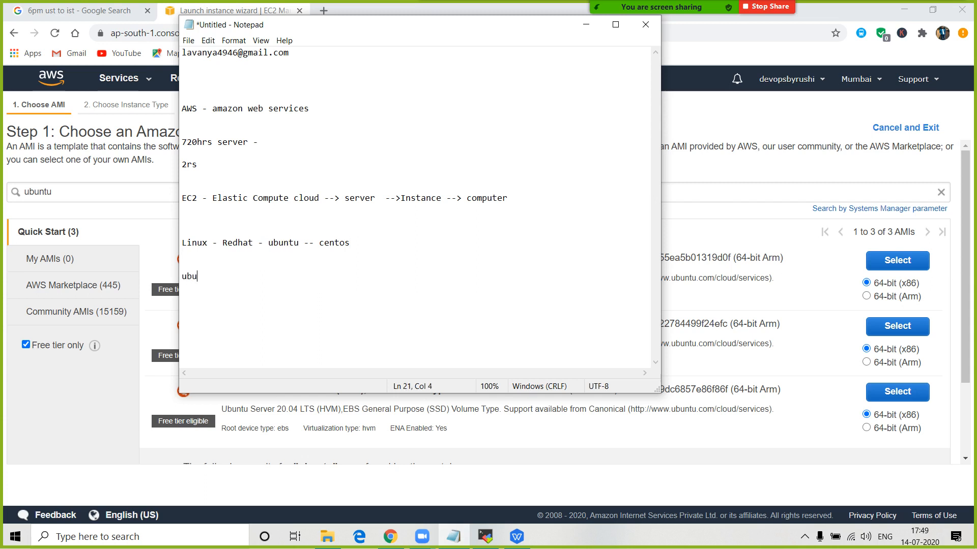
{"action": "type", "text": "ntu - prees"}
{"action": "key", "text": "BackSpace"}
{"action": "key", "text": "BackSpace"}
{"action": "type", "text": "sent   "}
{"action": "type", "text": "18.04"}
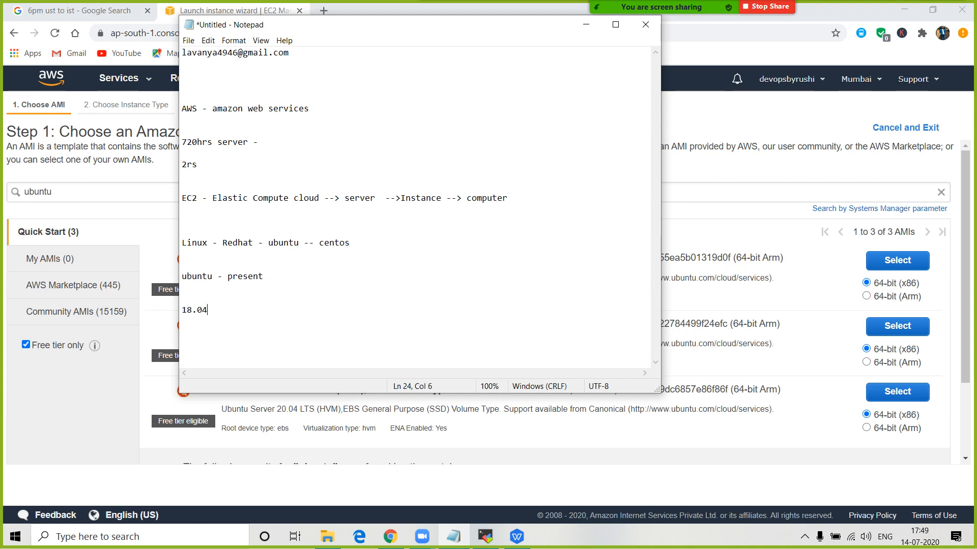
{"action": "double_click", "coordinate": [197, 276]}
{"action": "key", "text": "ctrl+c"}
{"action": "left_click", "coordinate": [197, 299]}
{"action": "key", "text": "ctrl+v"}
{"action": "type", "text": "20.04"}
{"action": "left_click", "coordinate": [586, 24]}
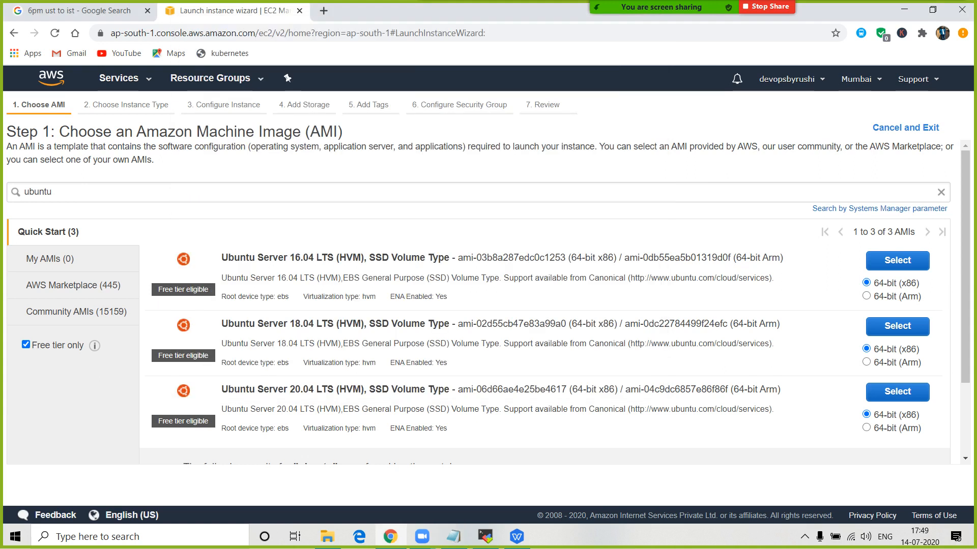
{"action": "scroll", "coordinate": [549, 301], "scroll_direction": "down", "scroll_amount": 2}
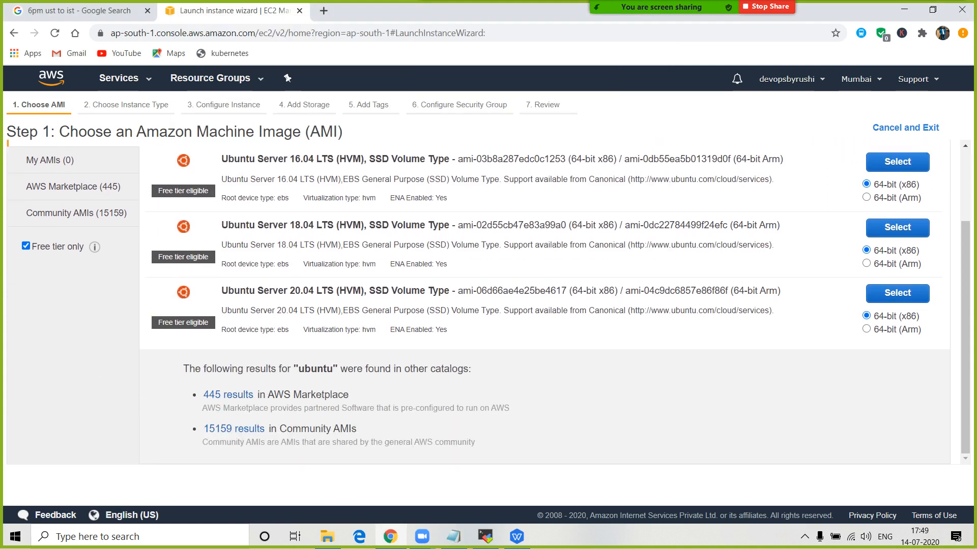
{"action": "scroll", "coordinate": [550, 300], "scroll_direction": "up", "scroll_amount": 1}
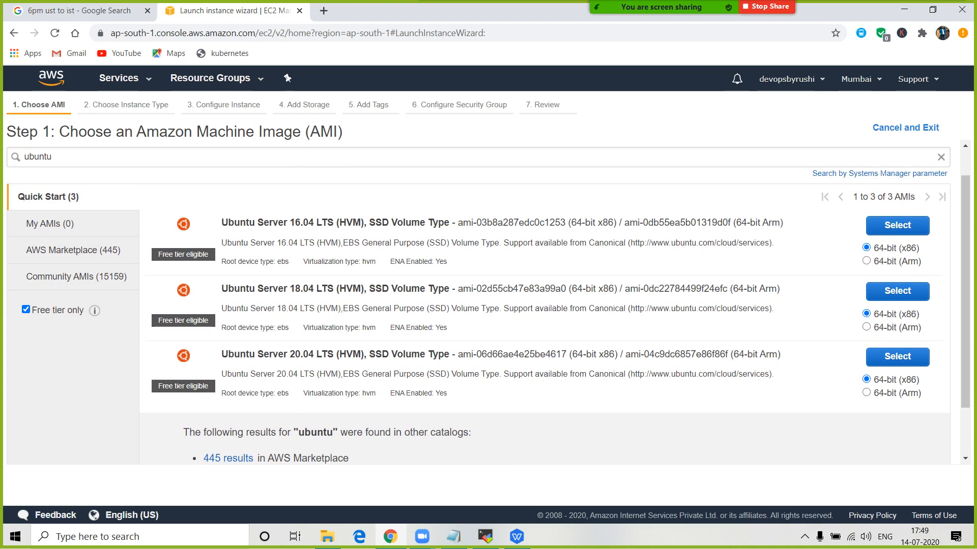
{"action": "scroll", "coordinate": [479, 300], "scroll_direction": "up", "scroll_amount": 1}
{"action": "scroll", "coordinate": [478, 300], "scroll_direction": "down", "scroll_amount": 1}
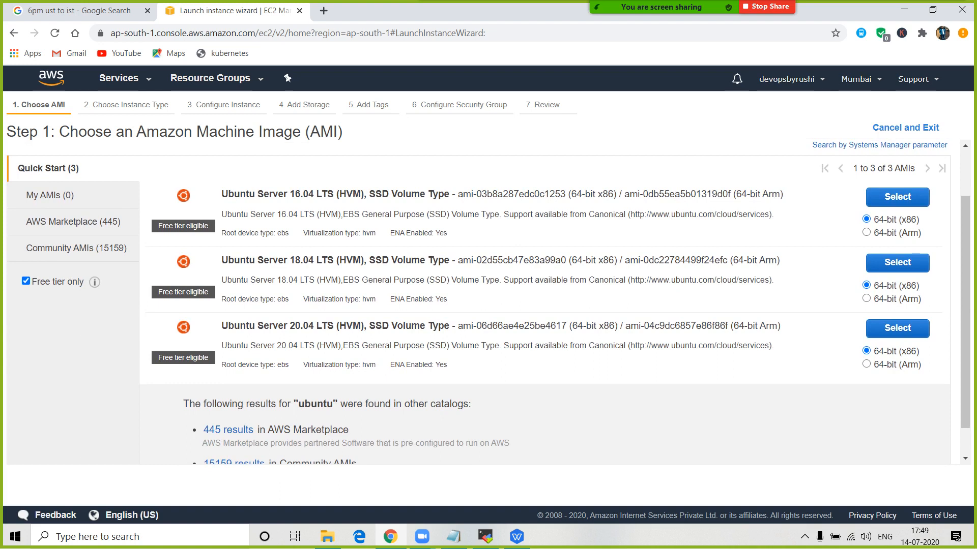
{"action": "left_click_drag", "start_coordinate": [287, 260], "coordinate": [338, 261]}
{"action": "left_click_drag", "start_coordinate": [288, 325], "coordinate": [326, 325]}
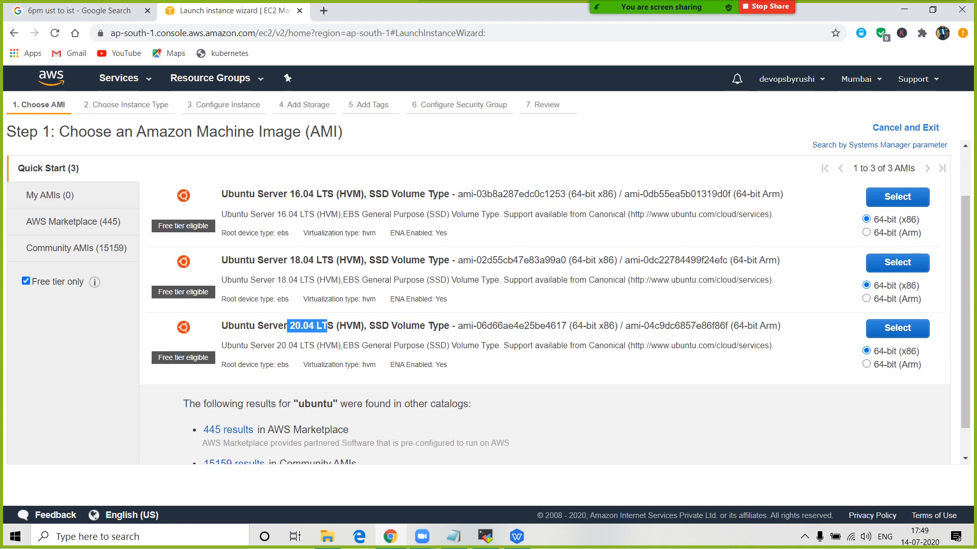
{"action": "key", "text": "alt+Tab"}
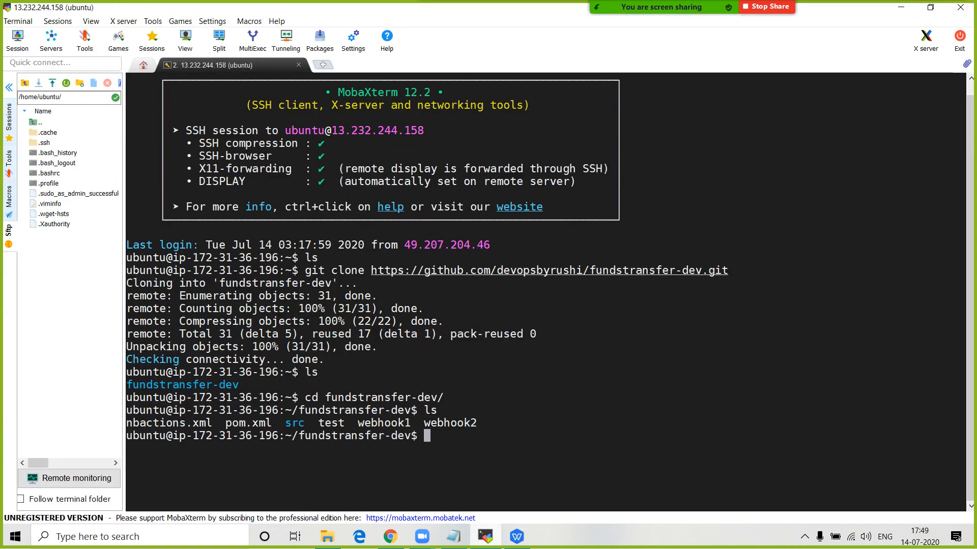
{"action": "key", "text": "alt+Tab"}
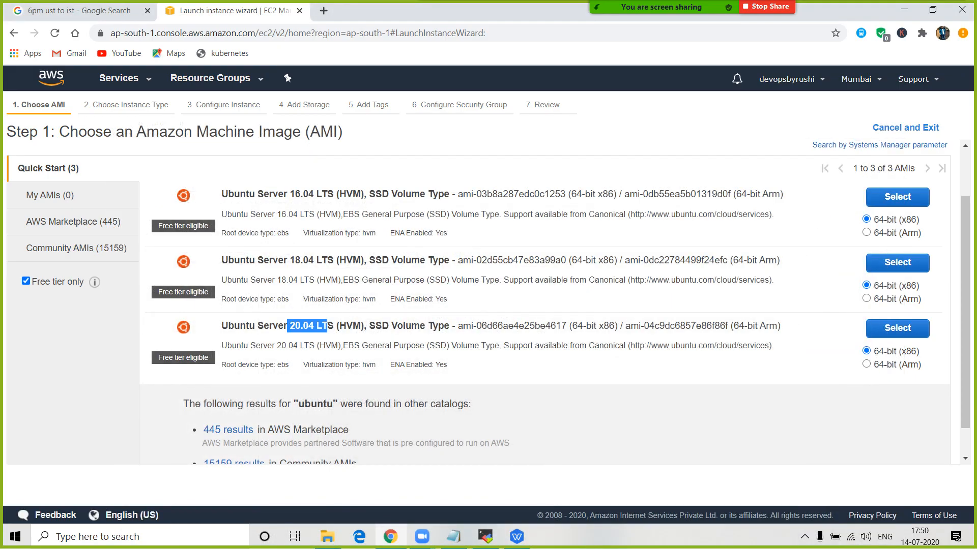
{"action": "left_click", "coordinate": [328, 326]}
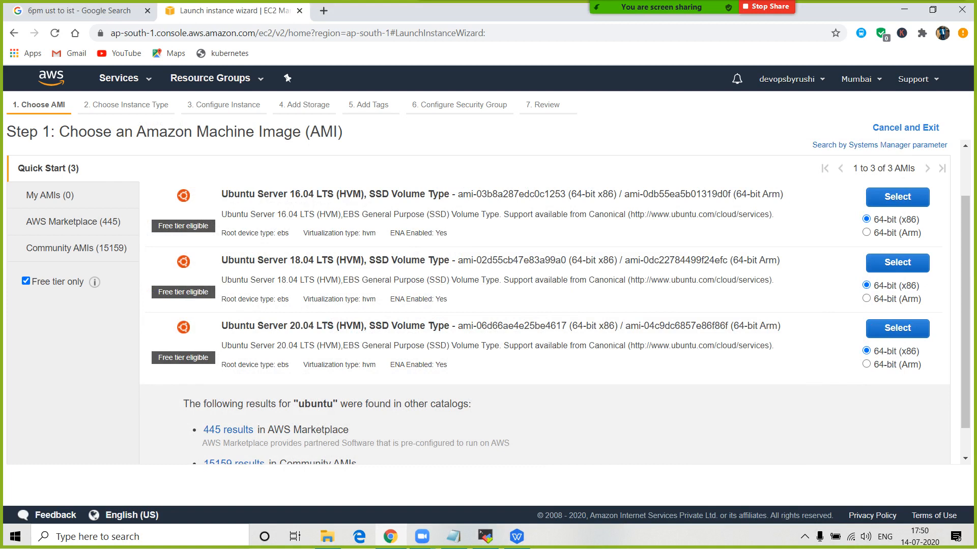
{"action": "scroll", "coordinate": [489, 302], "scroll_direction": "up", "scroll_amount": 2}
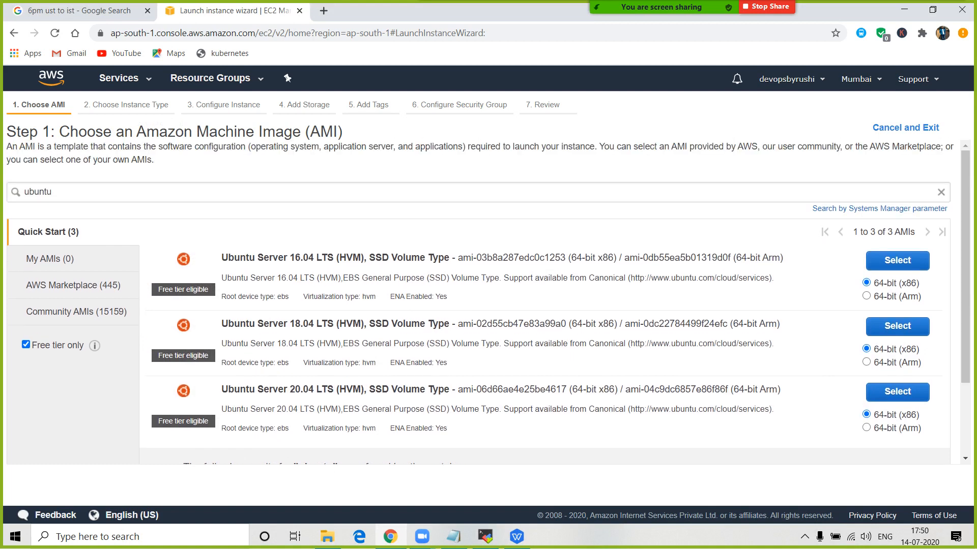
{"action": "scroll", "coordinate": [489, 303], "scroll_direction": "down", "scroll_amount": 3}
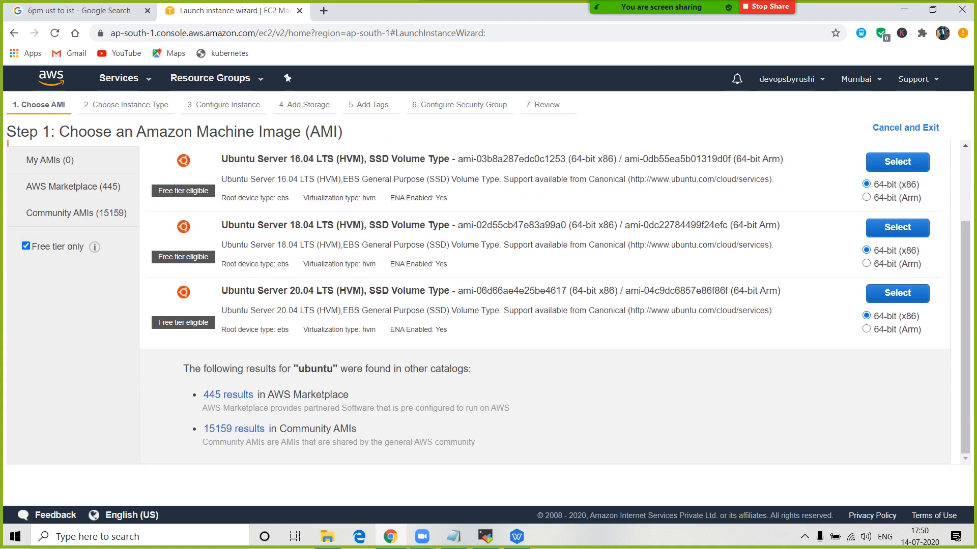
{"action": "scroll", "coordinate": [488, 303], "scroll_direction": "up", "scroll_amount": 3}
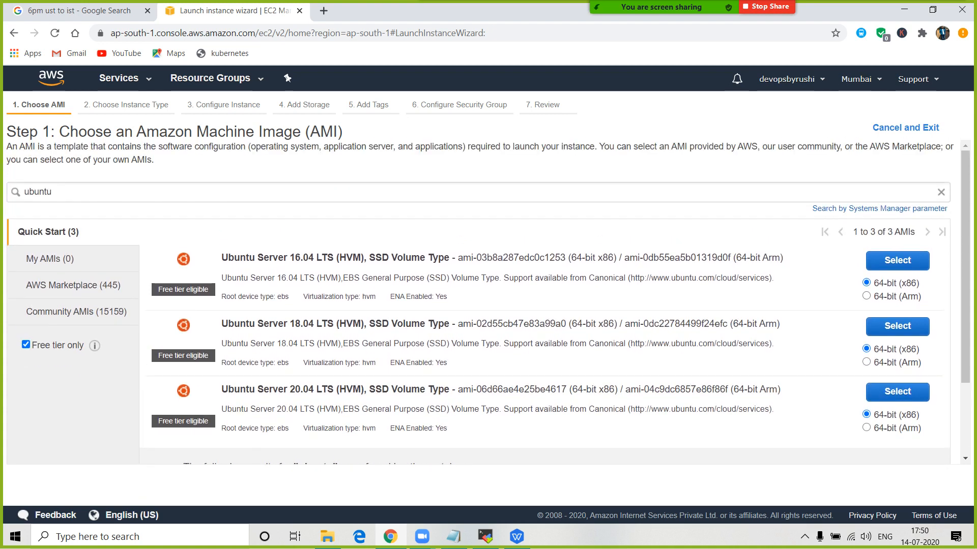
- Select the Ubuntu Server 18.04 AMI and review t2.micro's vCPU and memory
{"action": "left_click", "coordinate": [897, 326]}
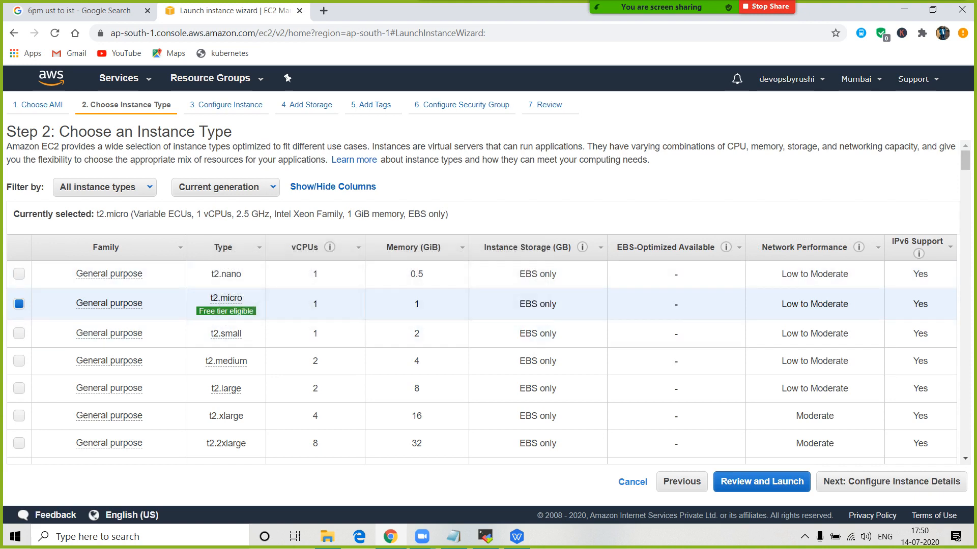
{"action": "mouse_move", "coordinate": [225, 311]}
{"action": "double_click", "coordinate": [316, 305]}
{"action": "double_click", "coordinate": [417, 304]}
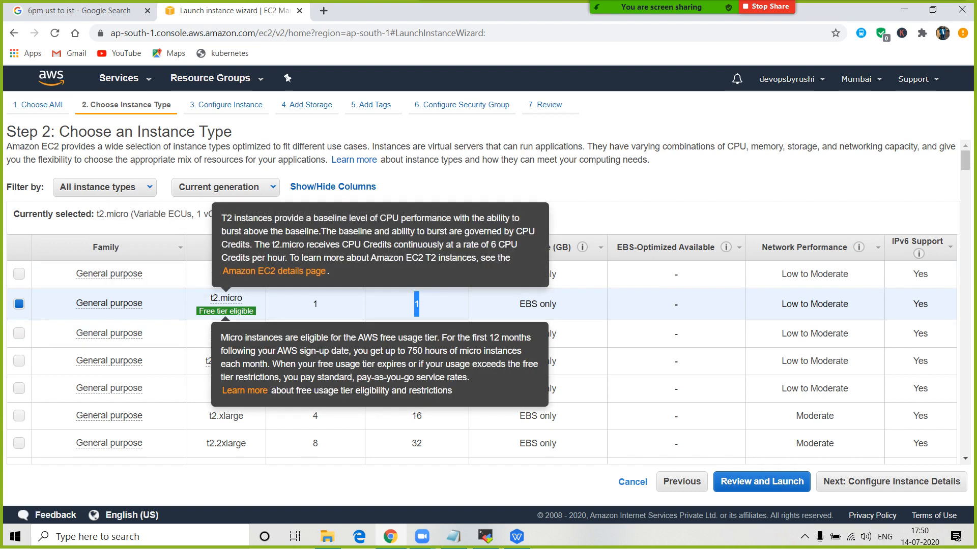
- Briefly pick t2.2xlarge (8 vCPUs, 32 GiB), then revert to t2.micro and proceed
{"action": "scroll", "coordinate": [488, 416], "scroll_direction": "down", "scroll_amount": 1}
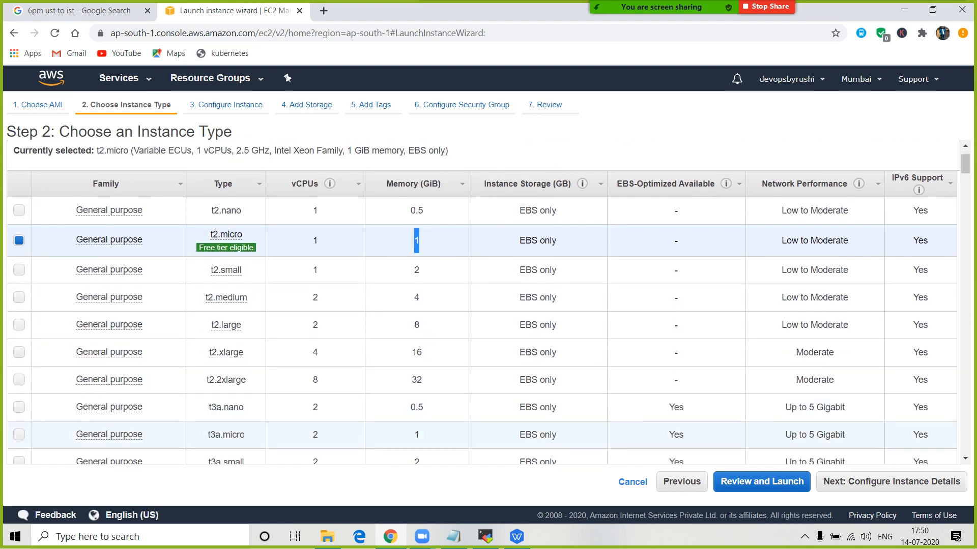
{"action": "left_click_drag", "start_coordinate": [312, 380], "coordinate": [318, 380]}
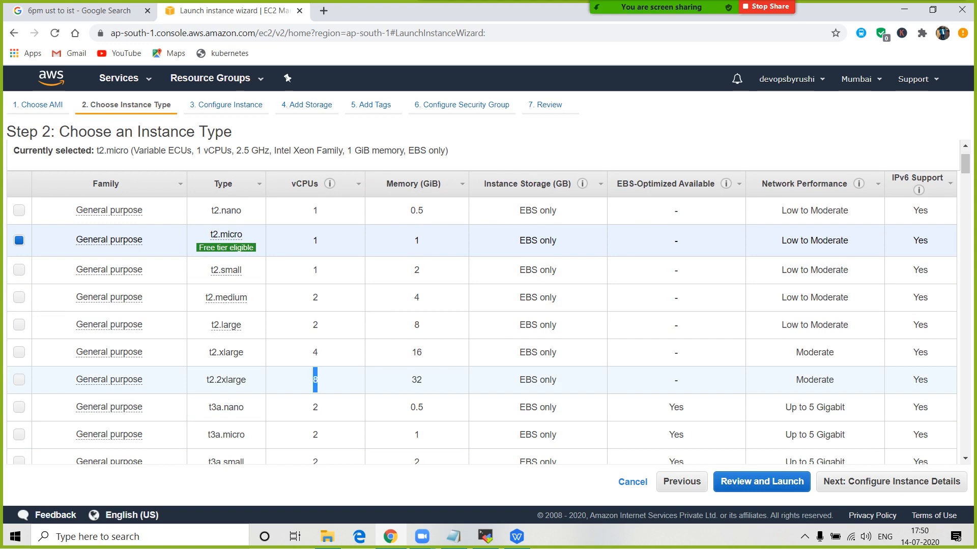
{"action": "left_click", "coordinate": [315, 380]}
{"action": "left_click_drag", "start_coordinate": [422, 380], "coordinate": [412, 380]}
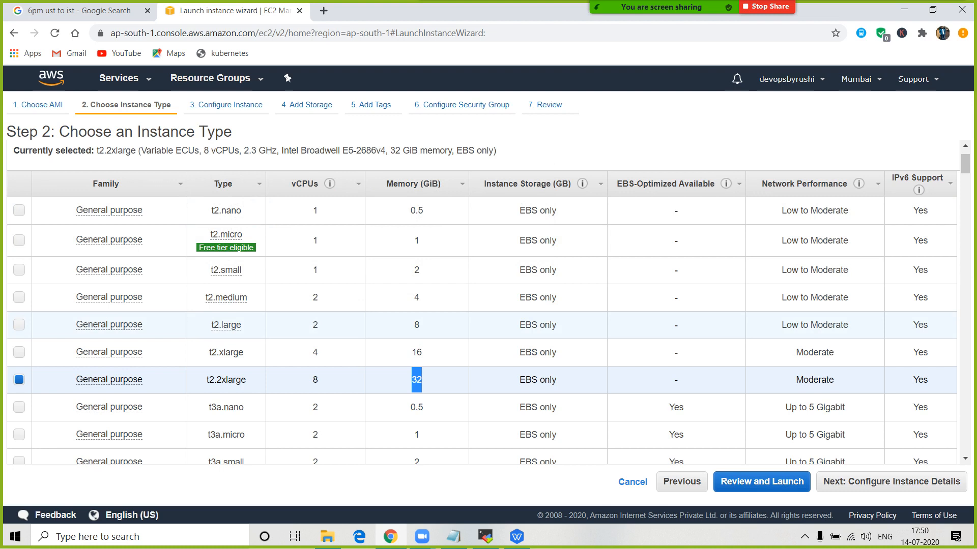
{"action": "scroll", "coordinate": [483, 326], "scroll_direction": "down", "scroll_amount": 1}
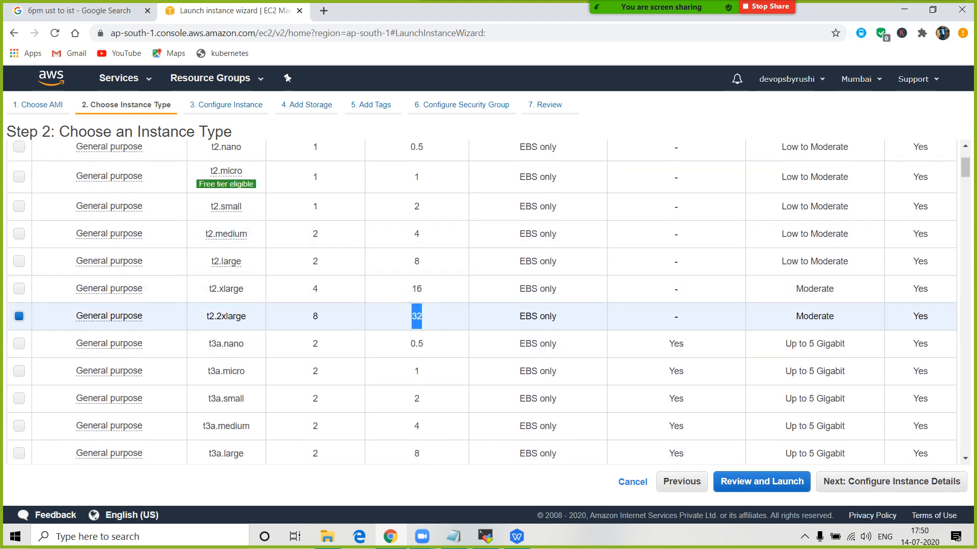
{"action": "scroll", "coordinate": [483, 325], "scroll_direction": "up", "scroll_amount": 3}
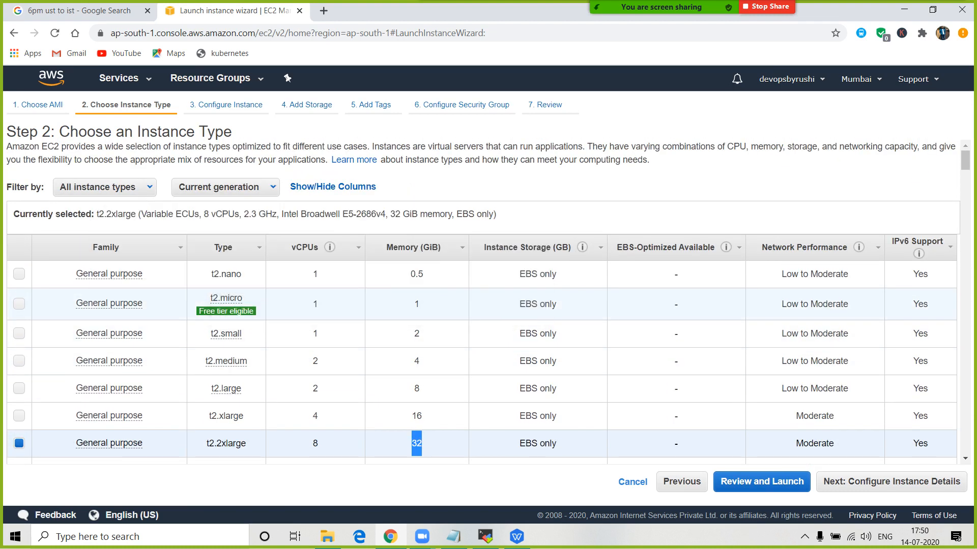
{"action": "left_click", "coordinate": [20, 304]}
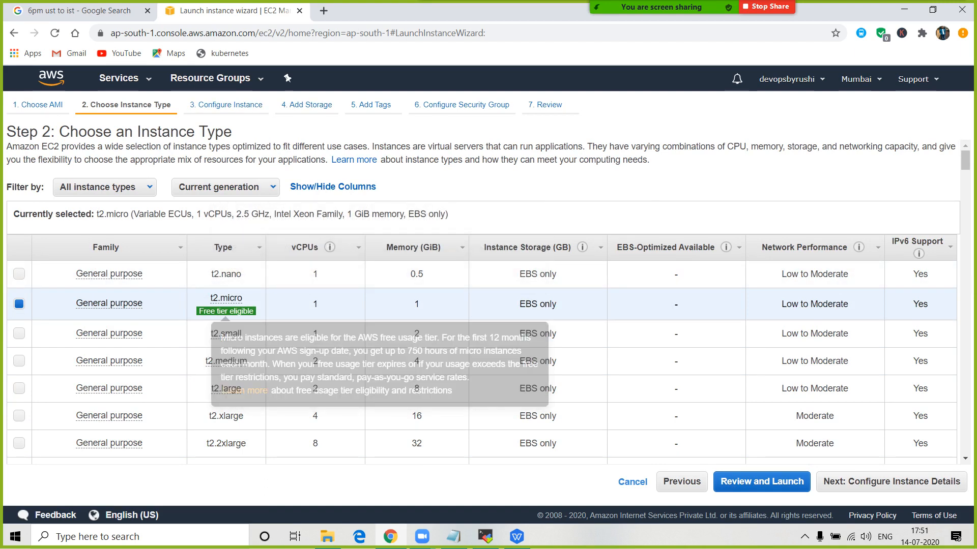
{"action": "left_click", "coordinate": [892, 481]}
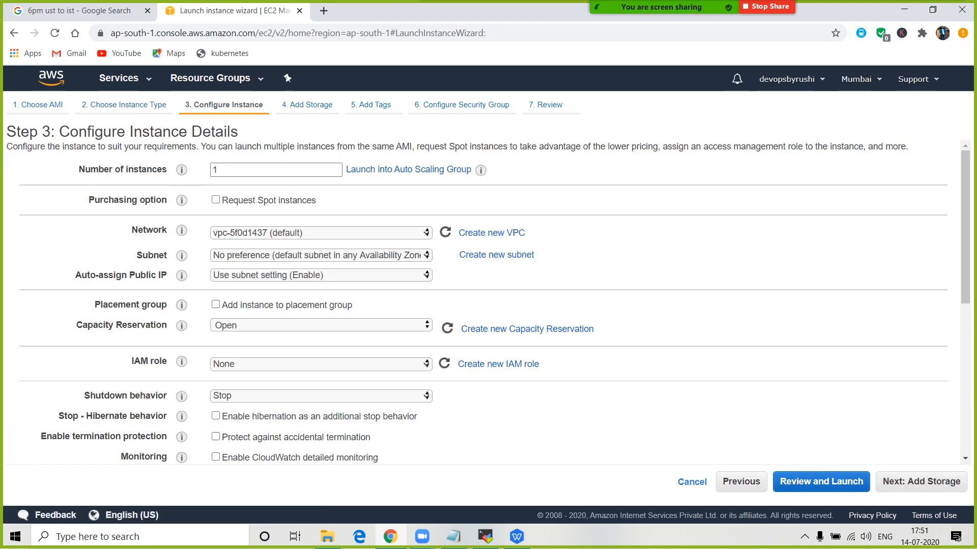
- Try 10 as the number of instances, then set it back to 1
{"action": "mouse_move", "coordinate": [661, 7]}
{"action": "double_click", "coordinate": [215, 170]}
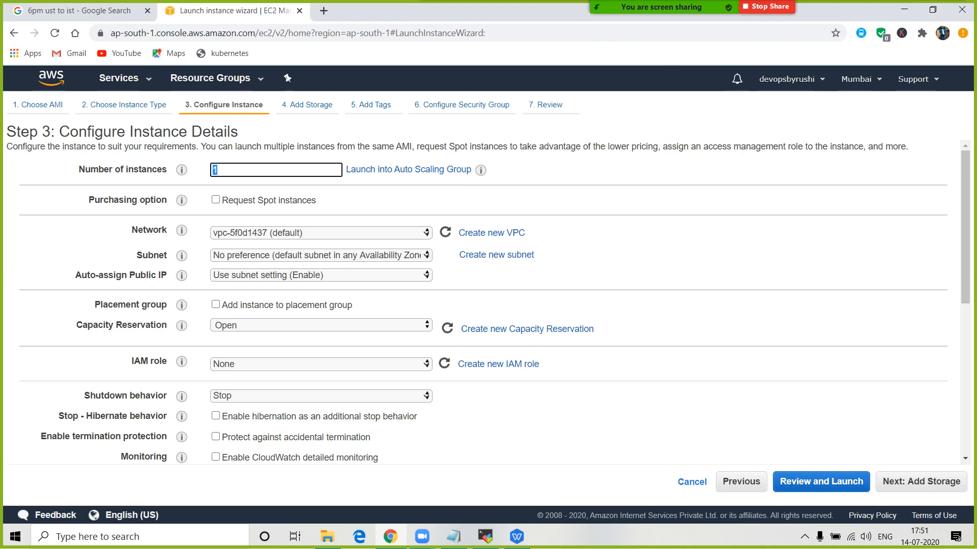
{"action": "left_click", "coordinate": [218, 170]}
{"action": "key", "text": "BackSpace"}
{"action": "type", "text": "10"}
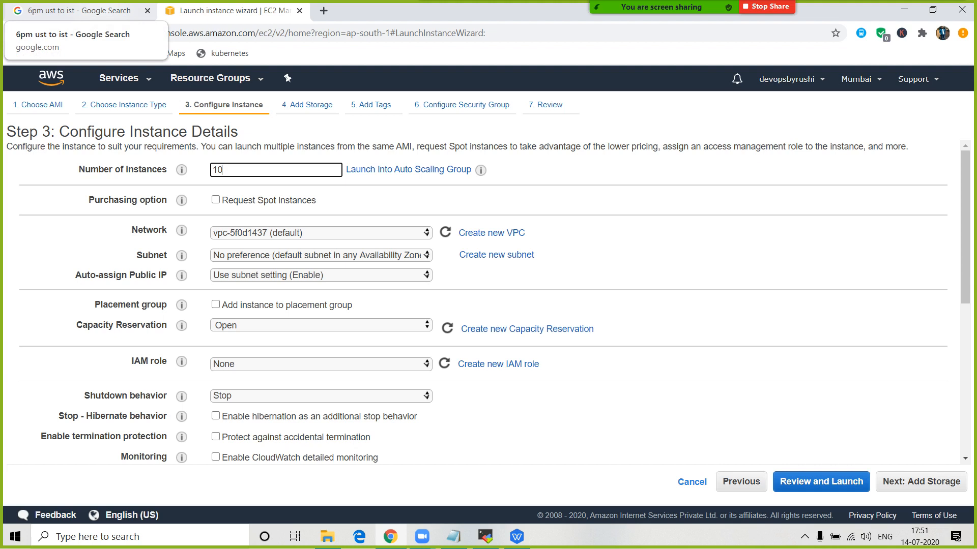
{"action": "key", "text": "BackSpace"}
{"action": "key", "text": "BackSpace"}
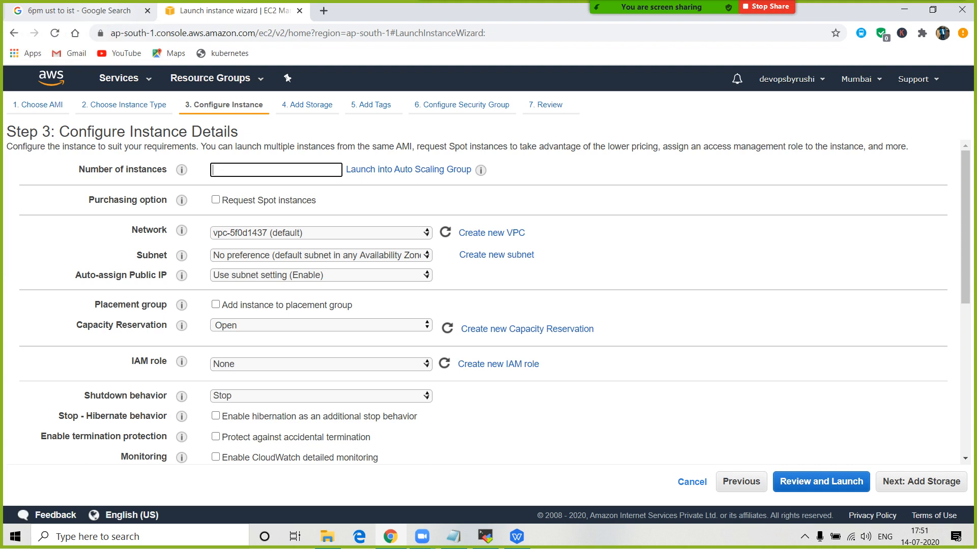
{"action": "type", "text": "1"}
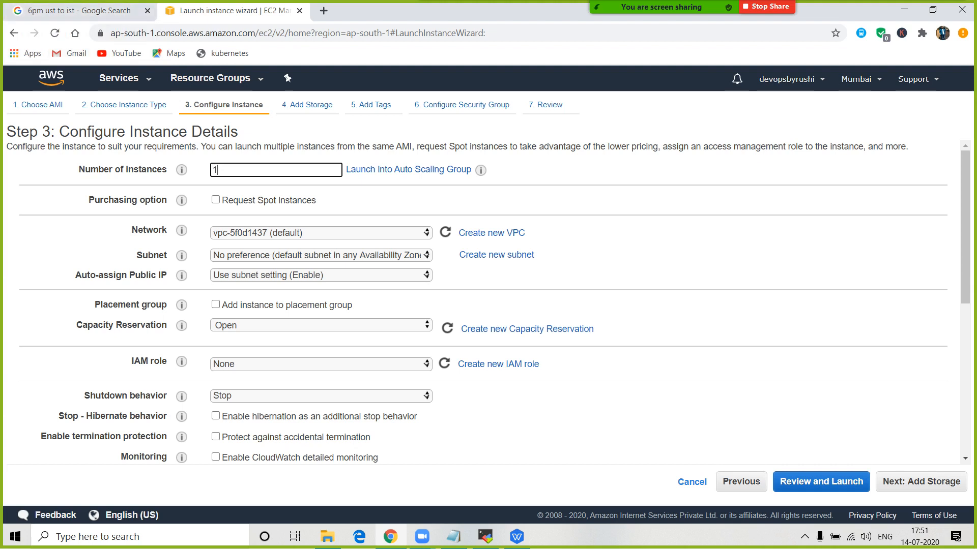
- Review the default Network dropdown and proceed to the Add Storage step
{"action": "left_click_drag", "start_coordinate": [131, 230], "coordinate": [223, 459]}
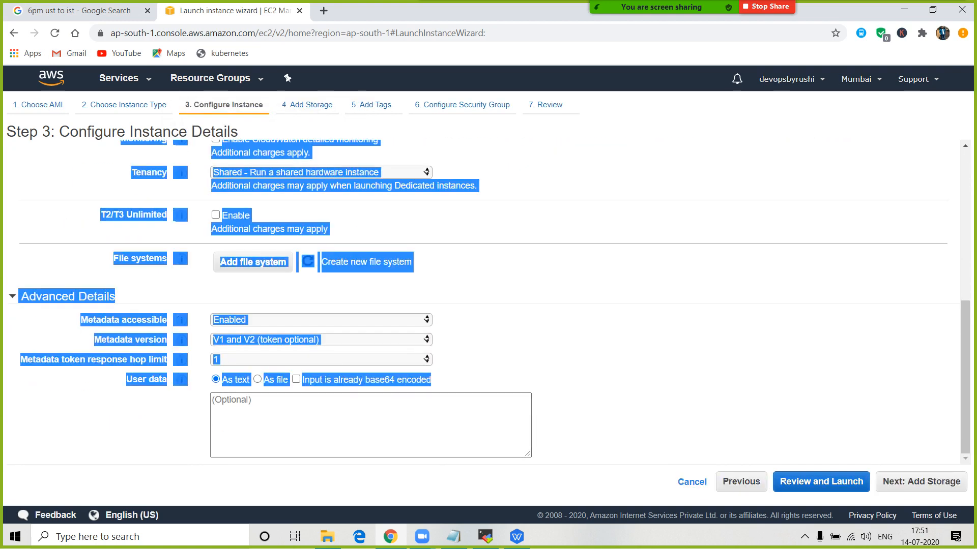
{"action": "scroll", "coordinate": [483, 303], "scroll_direction": "up", "scroll_amount": 5}
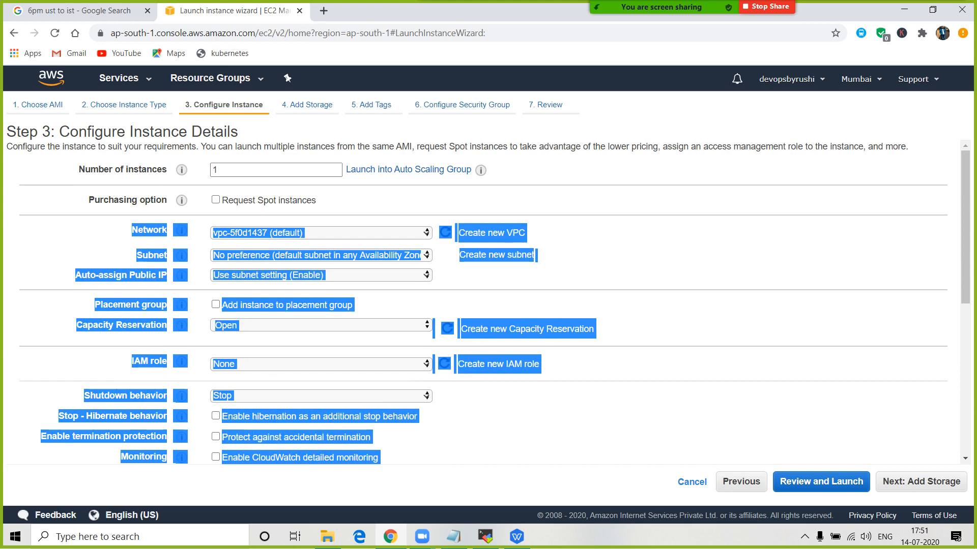
{"action": "left_click", "coordinate": [621, 275]}
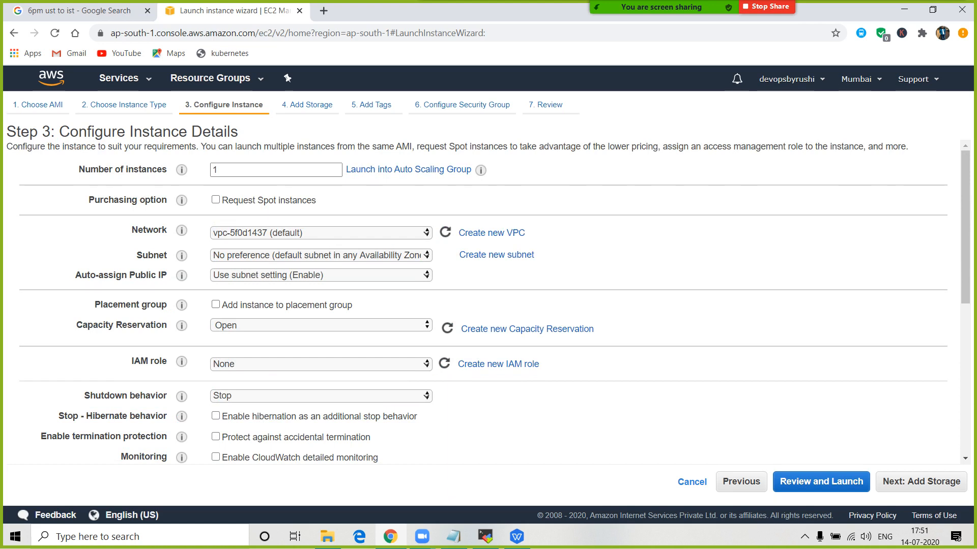
{"action": "left_click", "coordinate": [321, 233]}
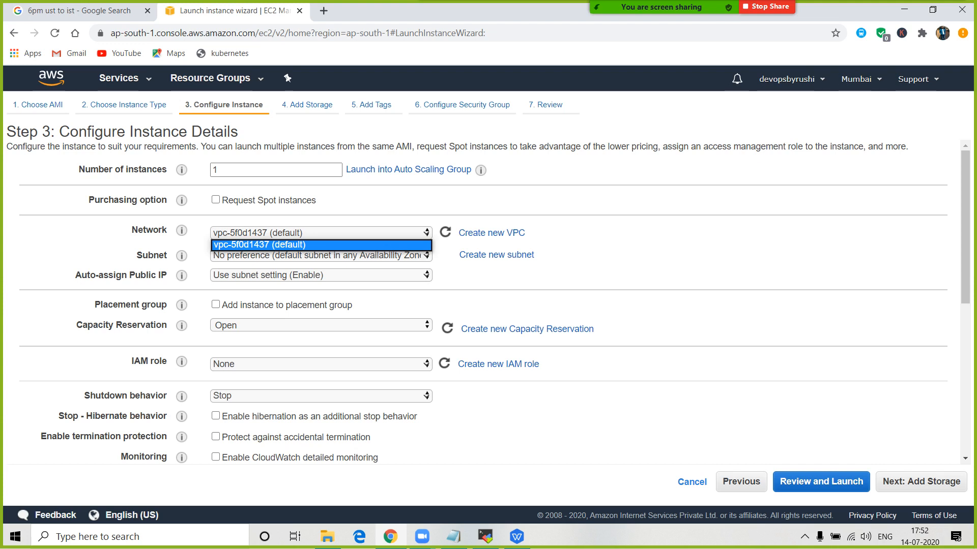
{"action": "left_click_drag", "start_coordinate": [295, 184], "coordinate": [250, 306]}
{"action": "double_click", "coordinate": [240, 170]}
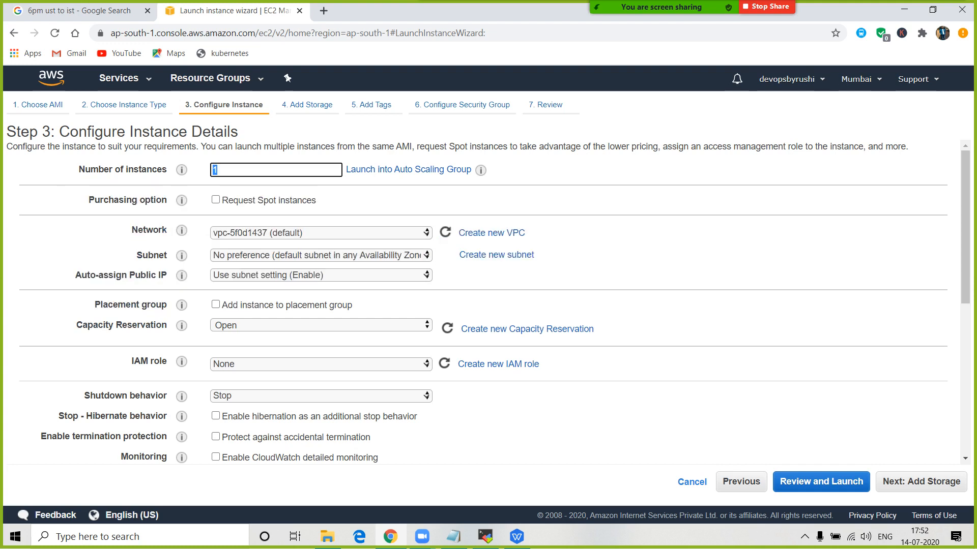
{"action": "left_click", "coordinate": [921, 482]}
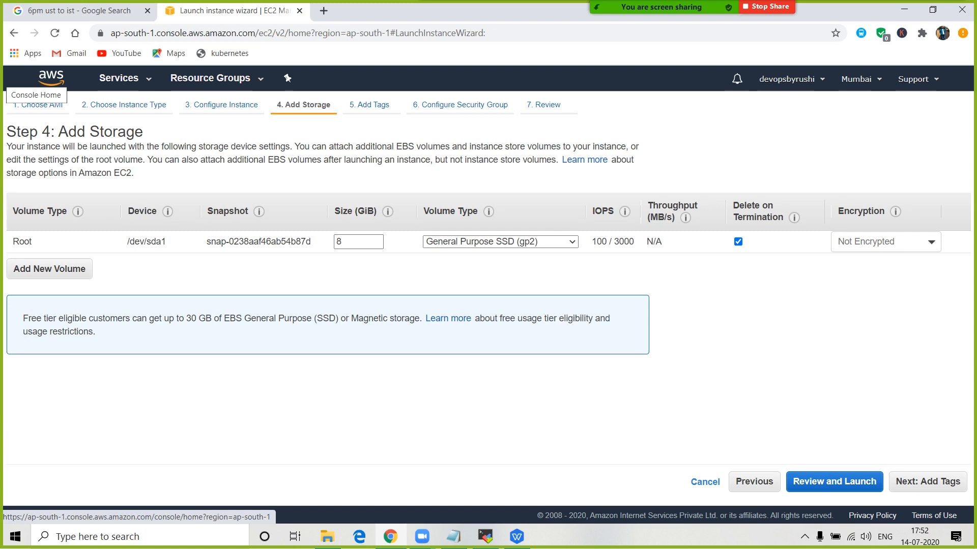
- Replace the default 8 GiB root volume size with 20 GiB
{"action": "left_click_drag", "start_coordinate": [342, 242], "coordinate": [315, 246]}
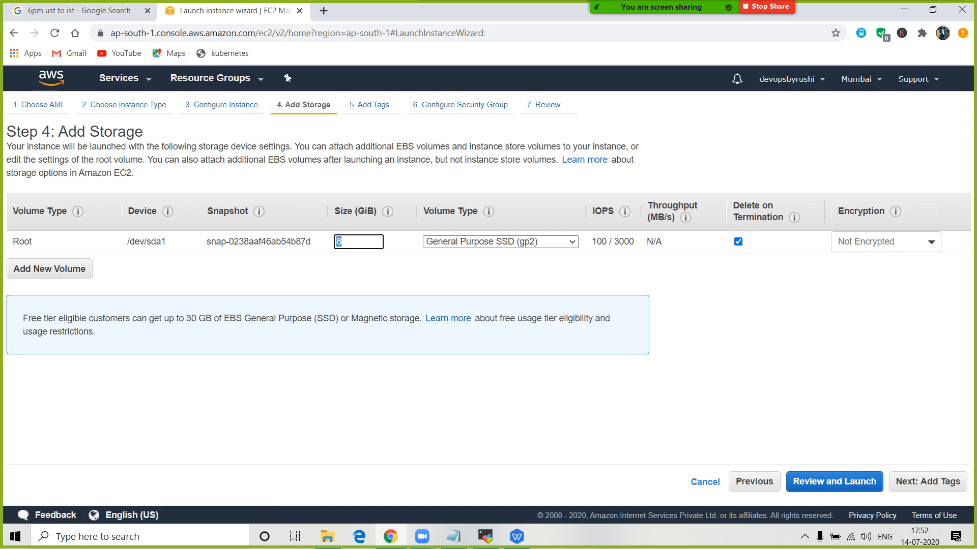
{"action": "type", "text": "20"}
{"action": "key", "text": "BackSpace"}
{"action": "key", "text": "BackSpace"}
{"action": "type", "text": "40"}
{"action": "key", "text": "BackSpace"}
{"action": "key", "text": "BackSpace"}
{"action": "type", "text": "8"}
{"action": "key", "text": "BackSpace"}
{"action": "type", "text": "20"}
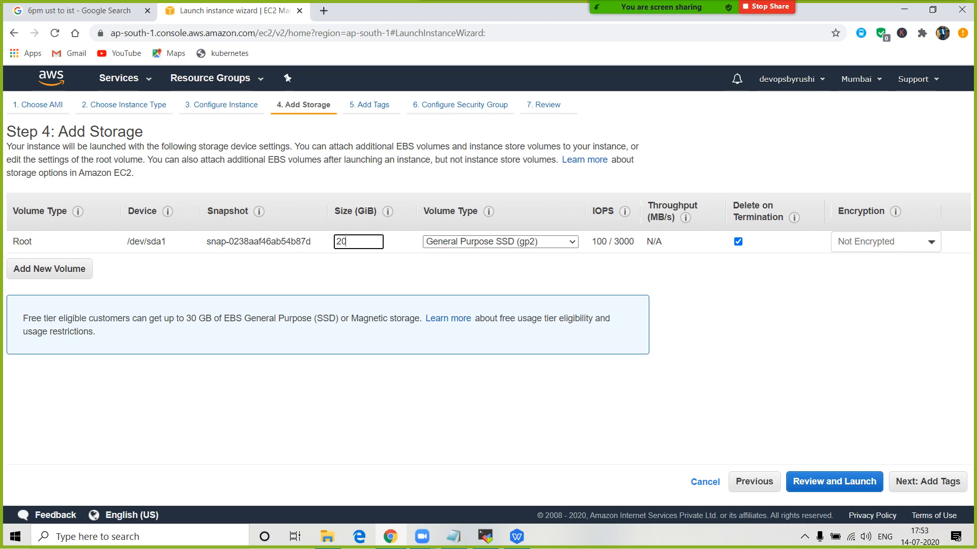
- Change the root volume size from 20 back to 8 GiB
{"action": "double_click", "coordinate": [341, 242]}
{"action": "type", "text": "8"}
{"action": "double_click", "coordinate": [341, 242]}
{"action": "left_click", "coordinate": [342, 242]}
{"action": "key", "text": "BackSpace"}
{"action": "type", "text": "2"}
{"action": "type", "text": "8"}
{"action": "key", "text": "BackSpace"}
{"action": "type", "text": "10"}
{"action": "key", "text": "BackSpace"}
{"action": "key", "text": "BackSpace"}
{"action": "type", "text": "8"}
- Leave the volume type unchanged and proceed to the Add Tags step
{"action": "left_click", "coordinate": [501, 242]}
{"action": "left_click", "coordinate": [501, 241]}
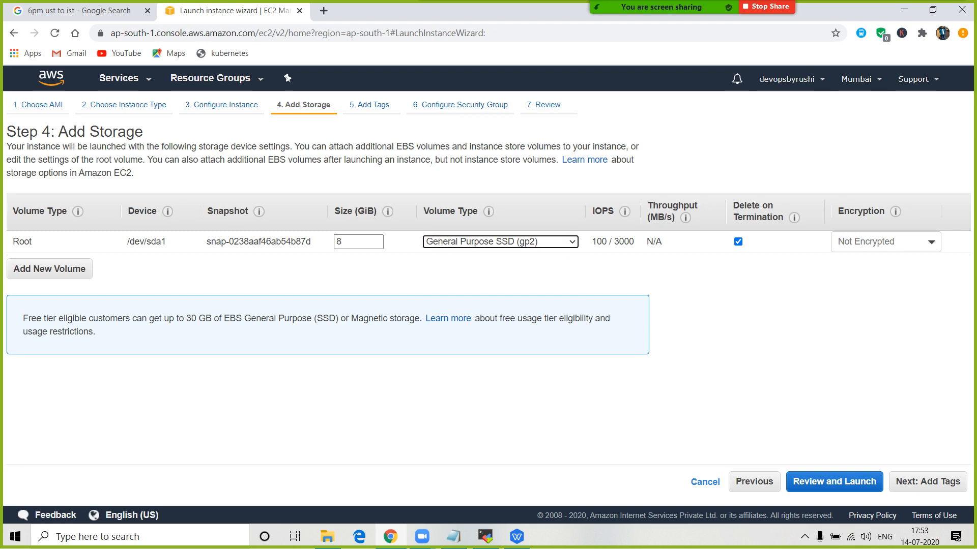
{"action": "left_click", "coordinate": [501, 402]}
{"action": "left_click", "coordinate": [928, 481]}
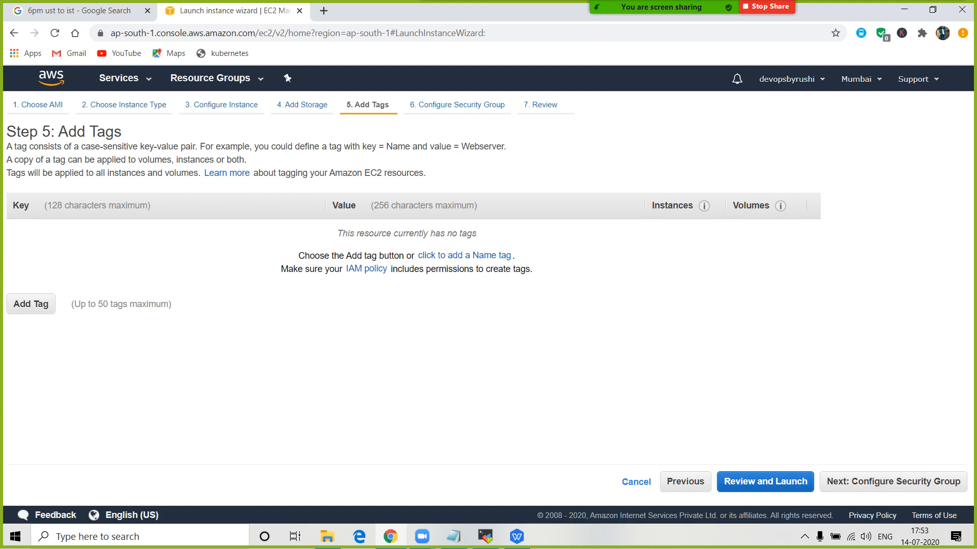
- Add a new tag row with the key Name
{"action": "left_click", "coordinate": [30, 303]}
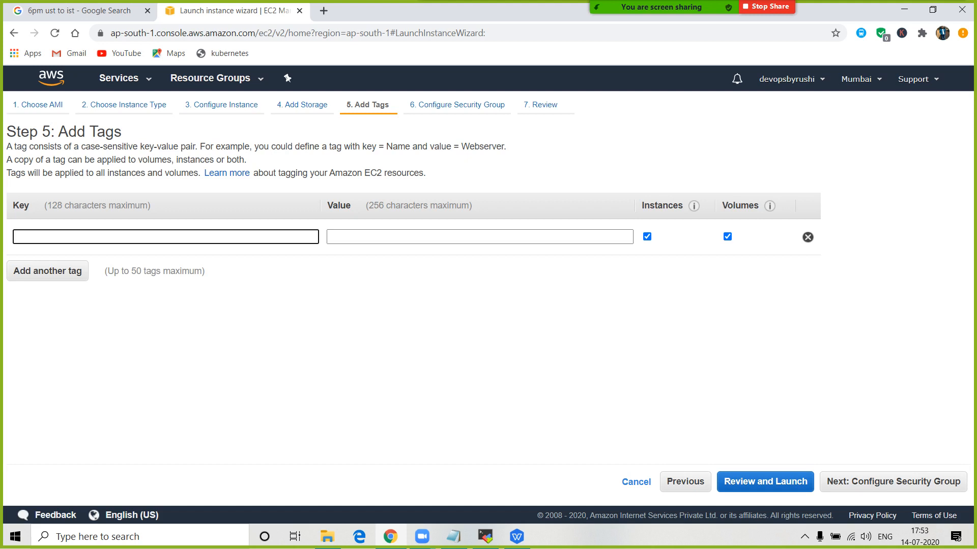
{"action": "left_click_drag", "start_coordinate": [387, 146], "coordinate": [411, 147]}
{"action": "key", "text": "ctrl+c"}
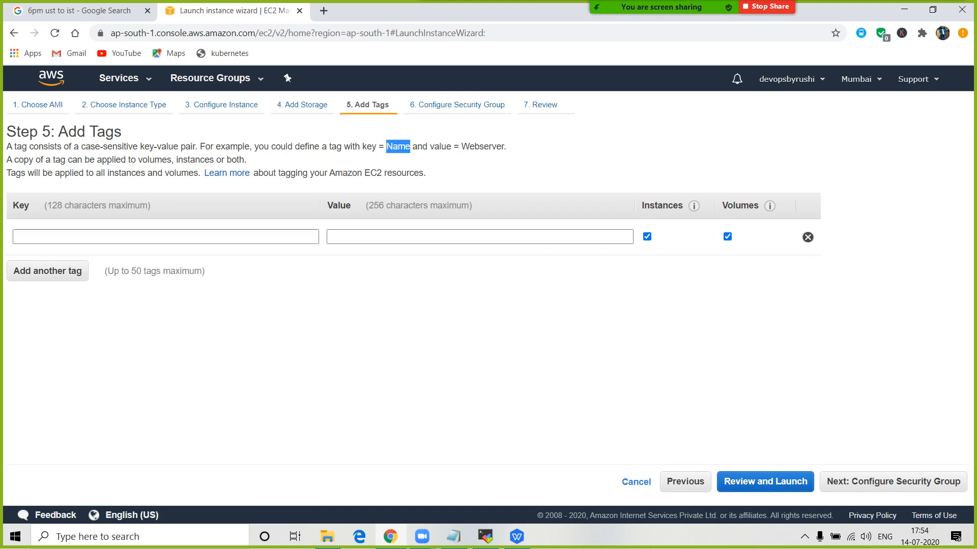
{"action": "left_click", "coordinate": [165, 237]}
{"action": "key", "text": "ctrl+v"}
- Set the tag value to Firstserver-eveningbatch and continue to Configure Security Group
{"action": "left_click", "coordinate": [480, 237]}
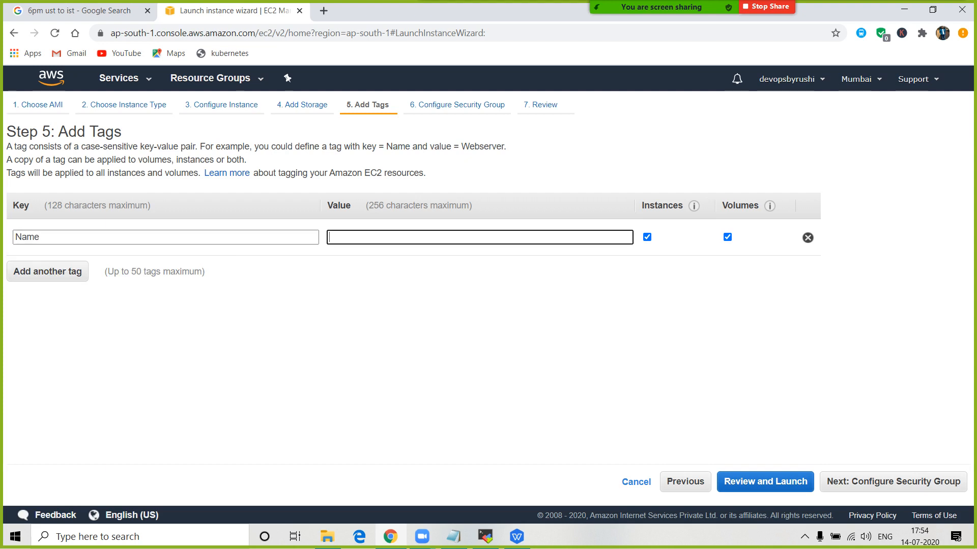
{"action": "type", "text": "my-eveningbatc"}
{"action": "key", "text": "BackSpace"}
{"action": "key", "text": "BackSpace"}
{"action": "key", "text": "BackSpace"}
{"action": "key", "text": "BackSpace"}
{"action": "key", "text": "BackSpace"}
{"action": "key", "text": "BackSpace"}
{"action": "key", "text": "BackSpace"}
{"action": "key", "text": "BackSpace"}
{"action": "key", "text": "BackSpace"}
{"action": "key", "text": "BackSpace"}
{"action": "key", "text": "BackSpace"}
{"action": "key", "text": "BackSpace"}
{"action": "key", "text": "BackSpace"}
{"action": "key", "text": "BackSpace"}
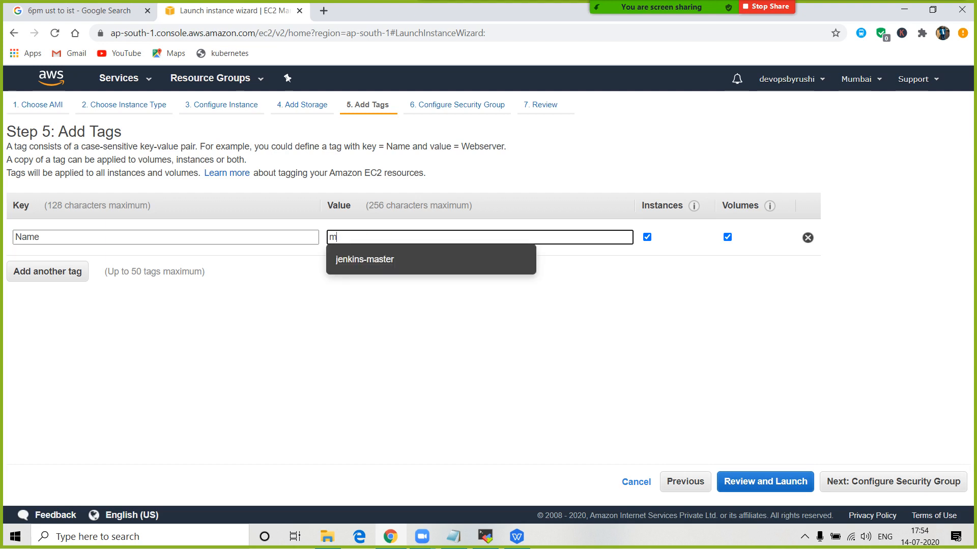
{"action": "type", "text": "My"}
{"action": "key", "text": "BackSpace"}
{"action": "key", "text": "BackSpace"}
{"action": "type", "text": "Fir"}
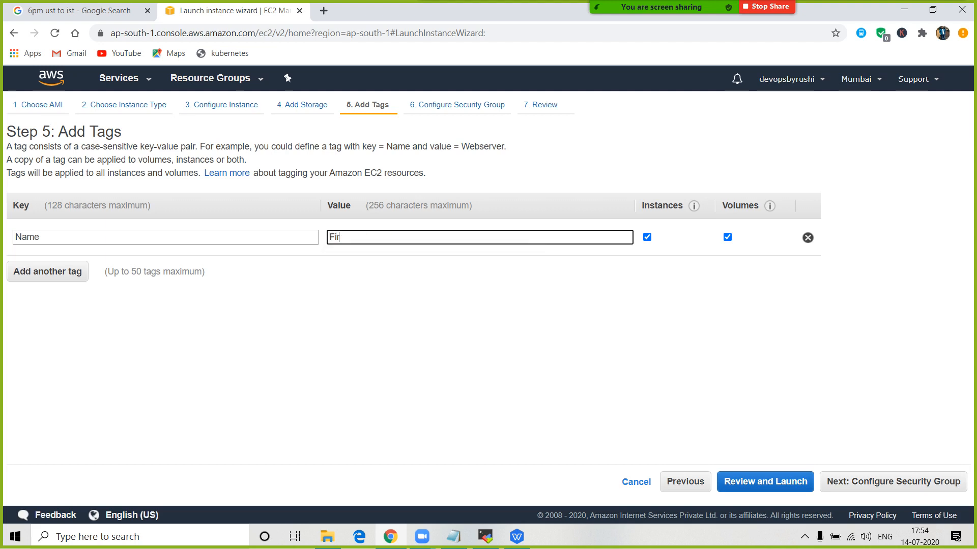
{"action": "type", "text": "stserver-eveningbatch"}
{"action": "left_click", "coordinate": [892, 482]}
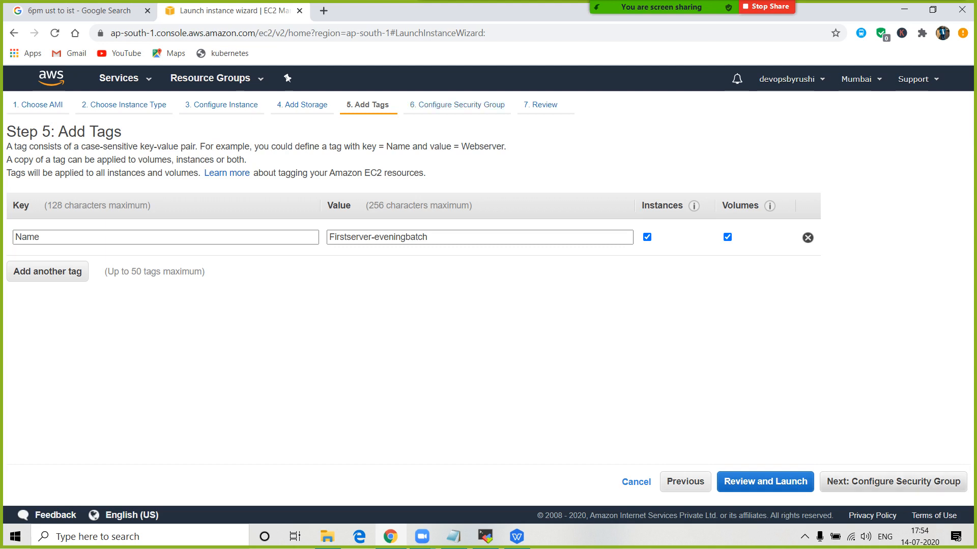
{"action": "left_click", "coordinate": [893, 481]}
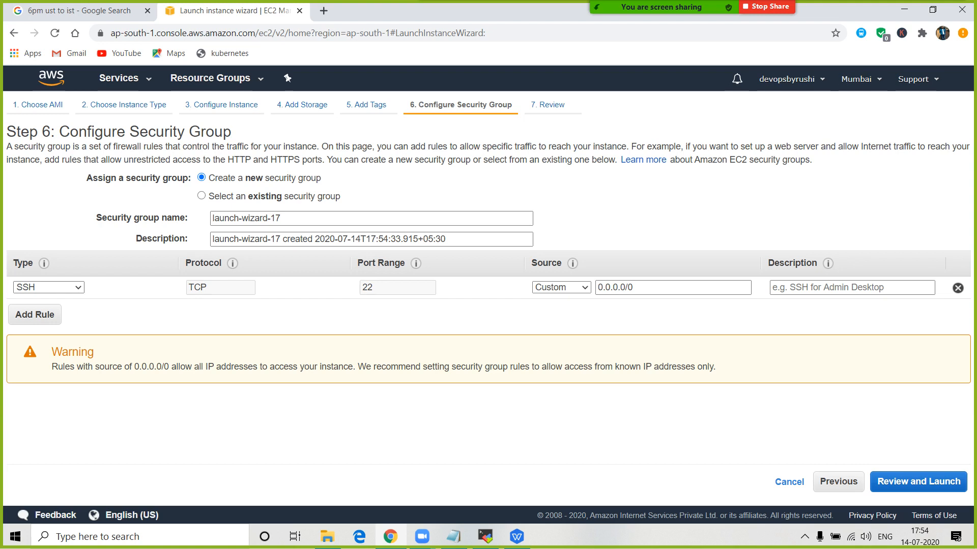
- Note 'SSH - 22' in Notepad, then return to the EC2 launch wizard
{"action": "left_click", "coordinate": [453, 536]}
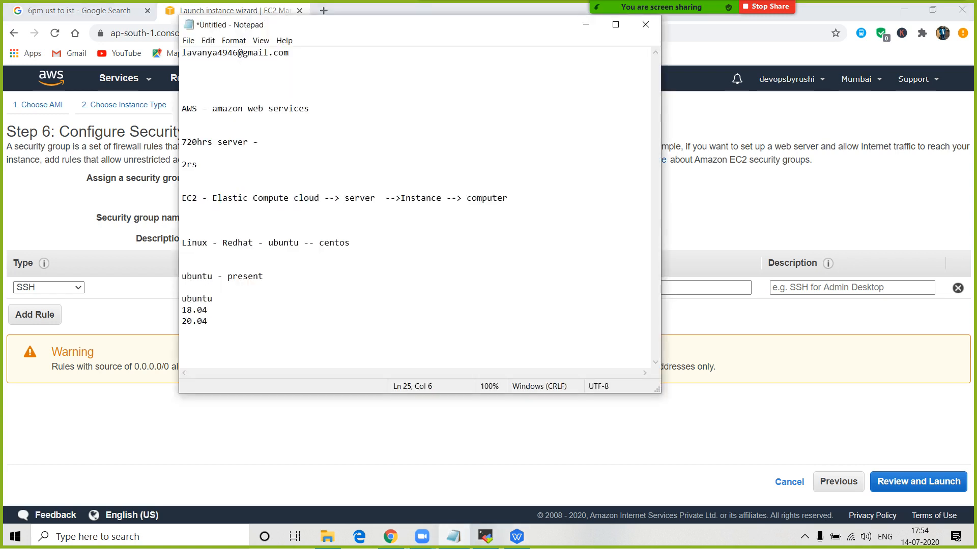
{"action": "type", "text": "SSH - 22"}
{"action": "key", "text": "shift+Left"}
{"action": "key", "text": "alt+Tab"}
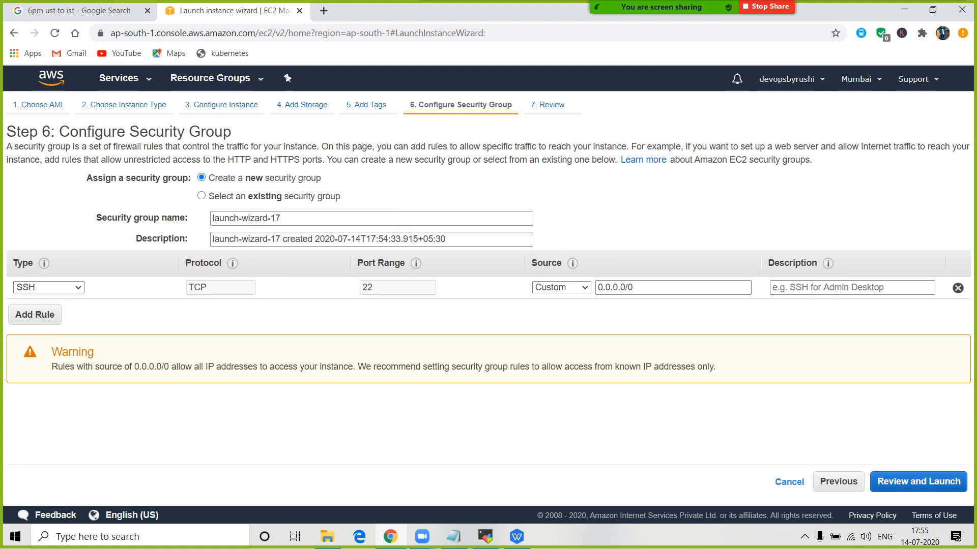
- Add a second inbound Custom TCP Rule with port range 23
{"action": "left_click", "coordinate": [34, 315]}
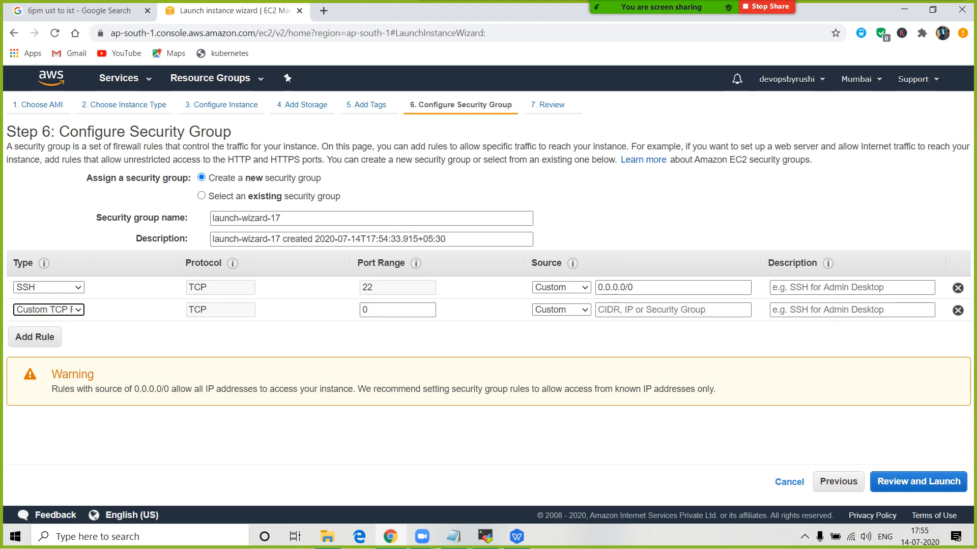
{"action": "left_click", "coordinate": [49, 310]}
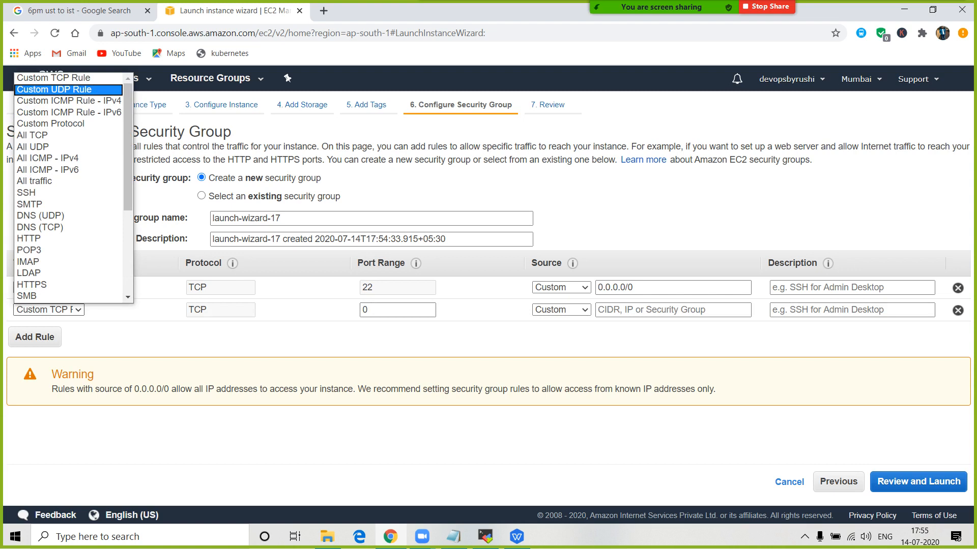
{"action": "key", "text": "Return"}
{"action": "key", "text": "Tab"}
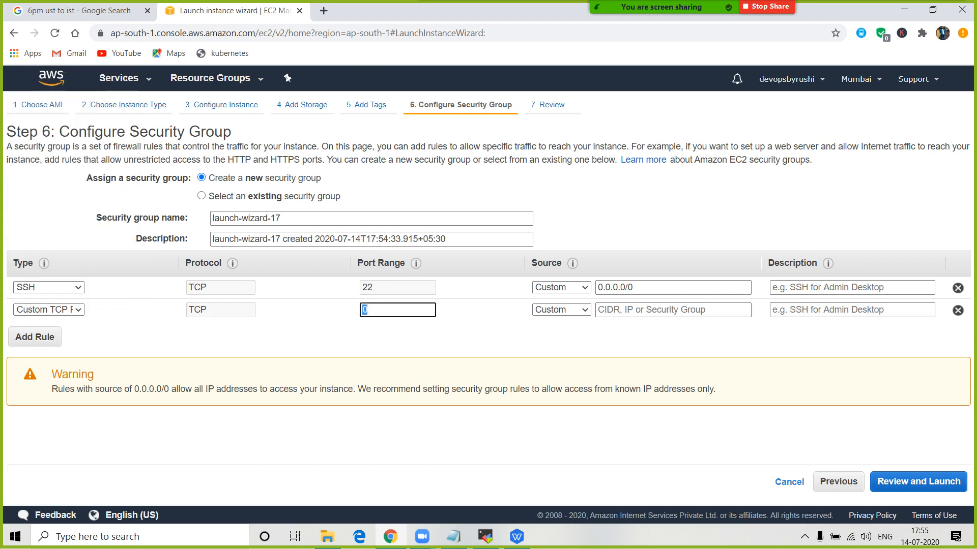
{"action": "key", "text": "BackSpace"}
{"action": "type", "text": "23"}
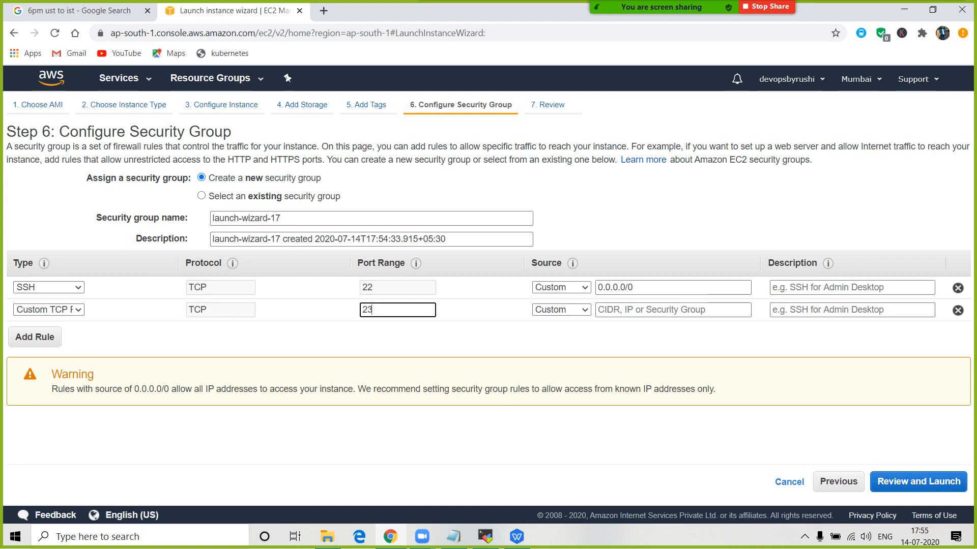
- Add the line '12 -12' below the SSH - 22 note
{"action": "left_click", "coordinate": [454, 537]}
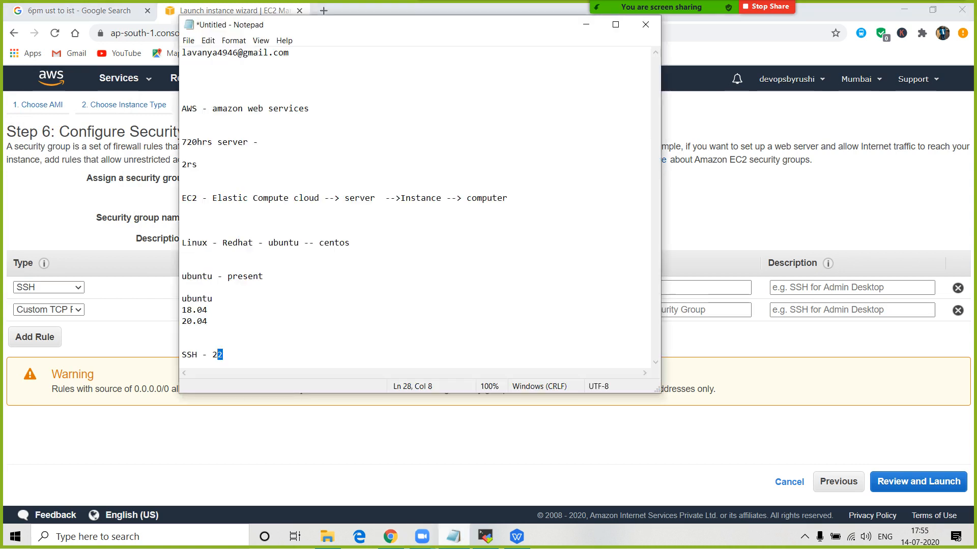
{"action": "key", "text": "End"}
{"action": "key", "text": "Return"}
{"action": "key", "text": "Return"}
{"action": "key", "text": "Return"}
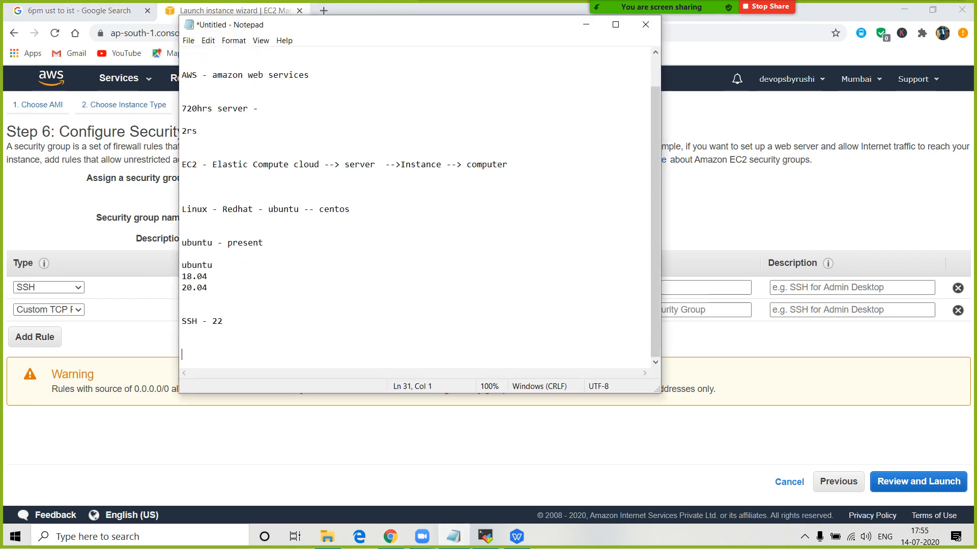
{"action": "type", "text": "12 -12"}
- Add the lines 'fundsservice -1001' and 'creditcard -1002' to the notes
{"action": "key", "text": "Return"}
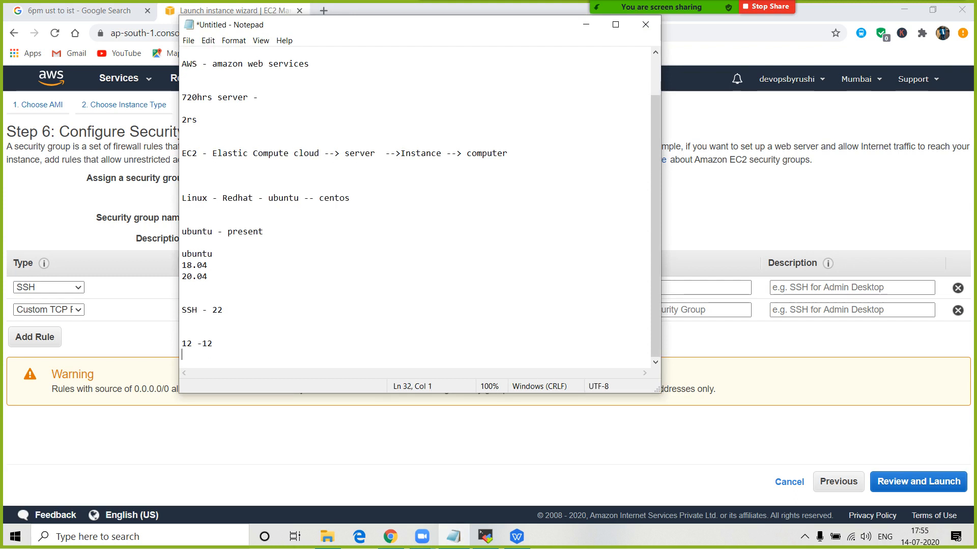
{"action": "key", "text": "Return"}
{"action": "type", "text": "service "}
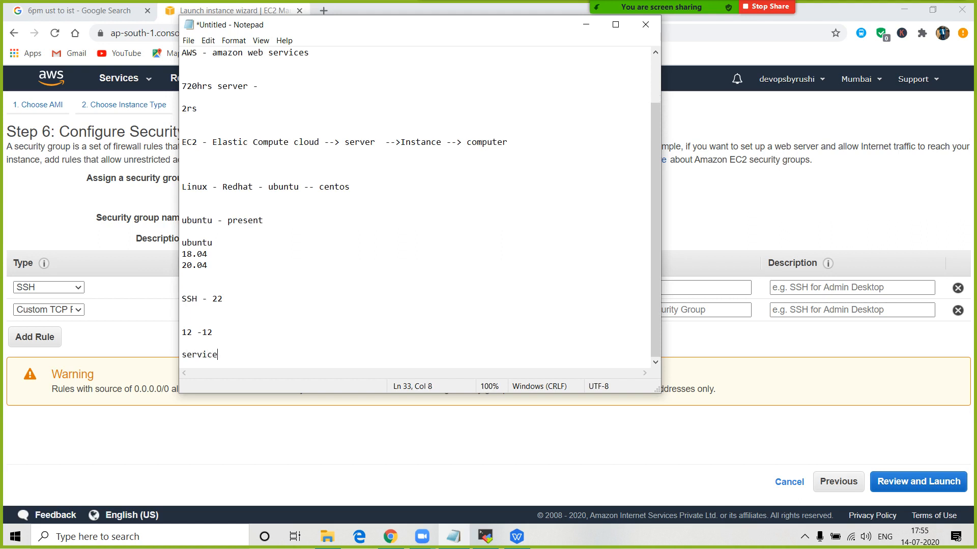
{"action": "type", "text": "funds"}
{"action": "key", "text": "BackSpace"}
{"action": "key", "text": "Right"}
{"action": "key", "text": "Right"}
{"action": "key", "text": "Right"}
{"action": "key", "text": "Right"}
{"action": "type", "text": "-1001"}
{"action": "key", "text": "Return"}
{"action": "type", "text": "cred"}
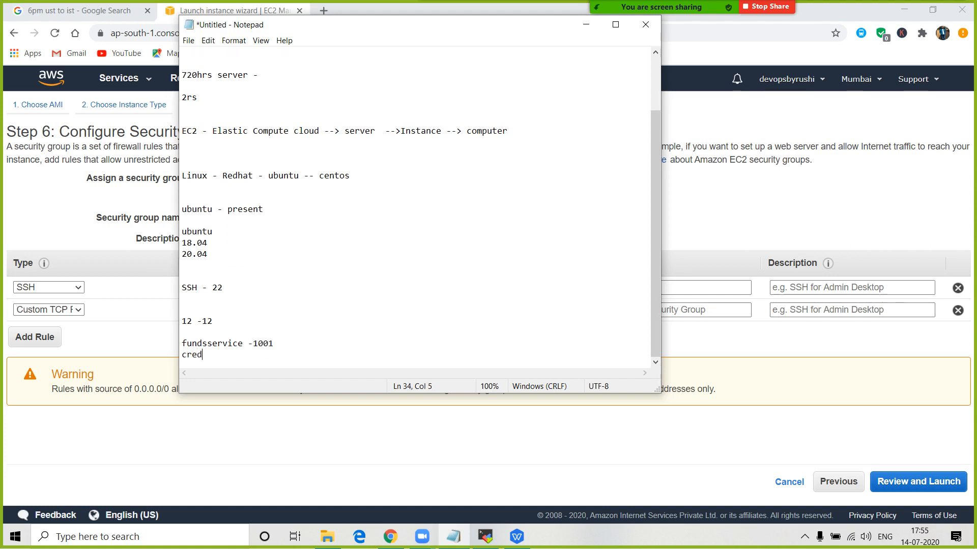
{"action": "type", "text": "itcard -1002"}
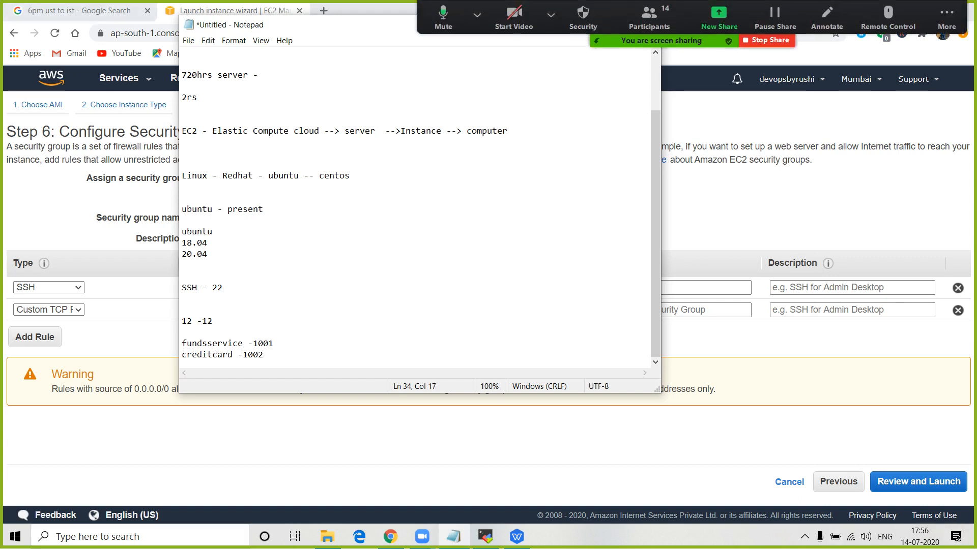
- Keep the second rule as Custom TCP Rule and change its port to 1001
{"action": "left_click", "coordinate": [97, 333]}
{"action": "left_click", "coordinate": [48, 310]}
{"action": "scroll", "coordinate": [69, 91], "scroll_direction": "down", "scroll_amount": 1}
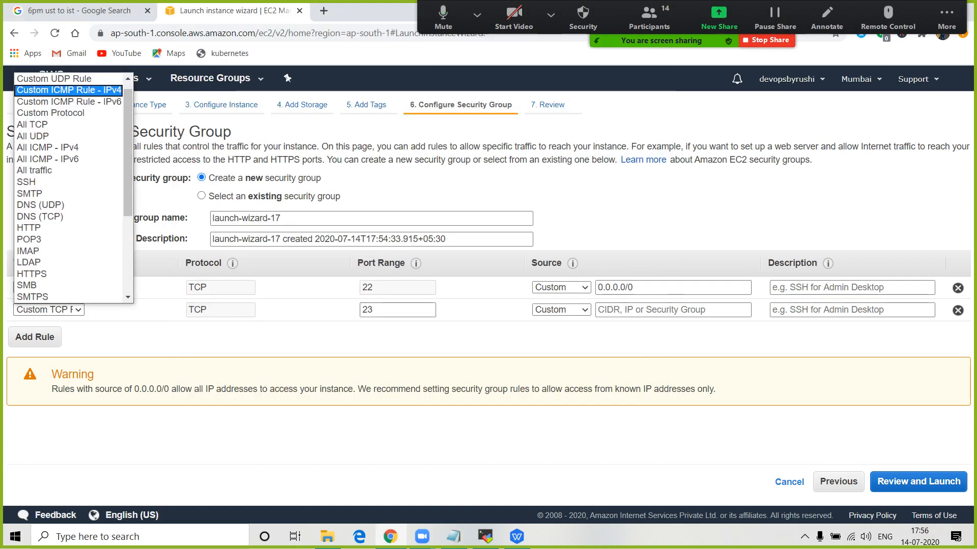
{"action": "left_click", "coordinate": [48, 310]}
{"action": "left_click", "coordinate": [49, 310]}
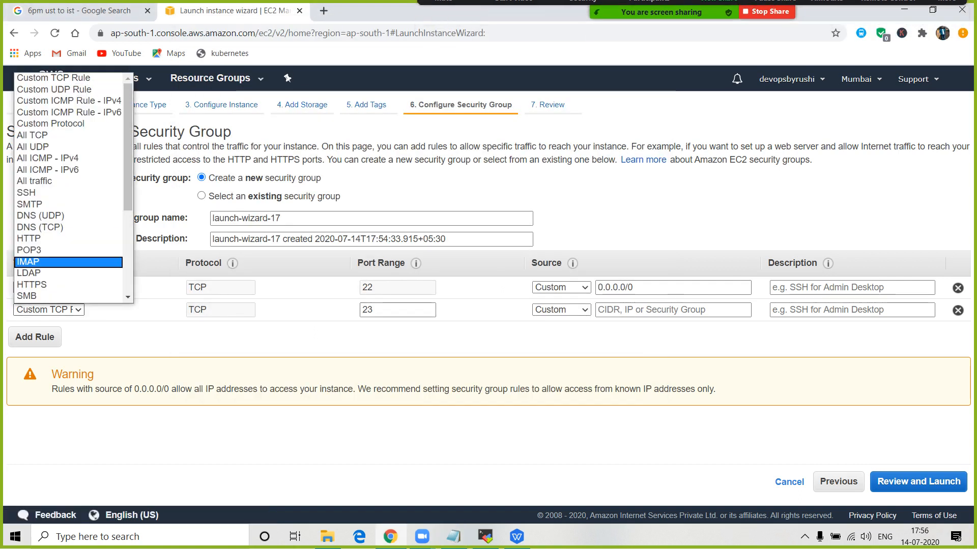
{"action": "left_click", "coordinate": [54, 78]}
{"action": "left_click", "coordinate": [397, 310]}
{"action": "key", "text": "ctrl+a"}
{"action": "type", "text": "1001"}
{"action": "left_click", "coordinate": [561, 310]}
- Set its source to 0.0.0.0/0, then delete the rule so only SSH remains
{"action": "left_click", "coordinate": [672, 310]}
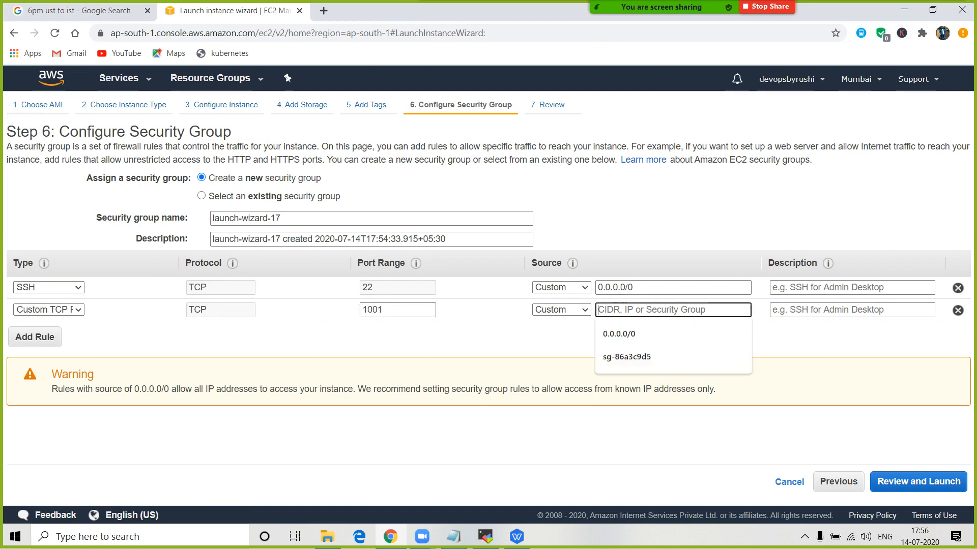
{"action": "type", "text": "0.0.0.0/0"}
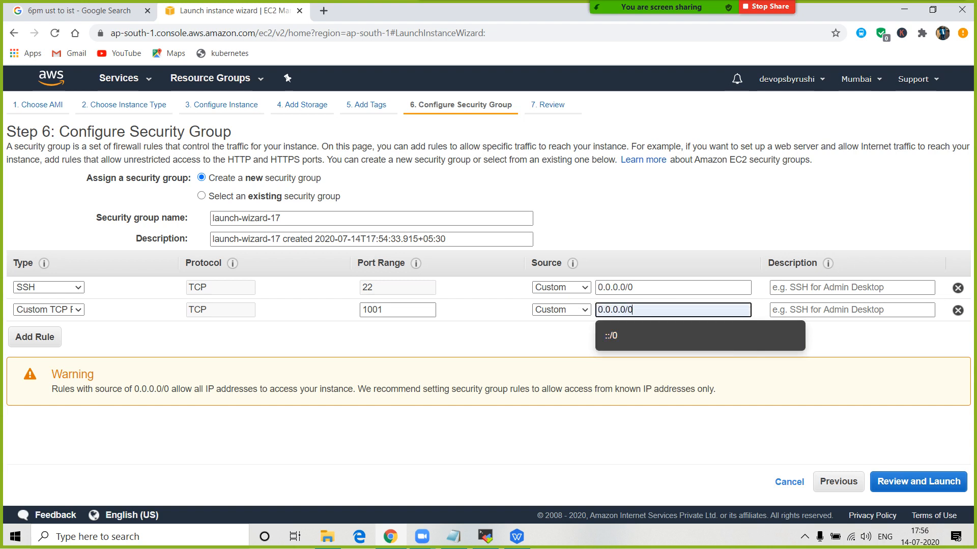
{"action": "left_click", "coordinate": [631, 438]}
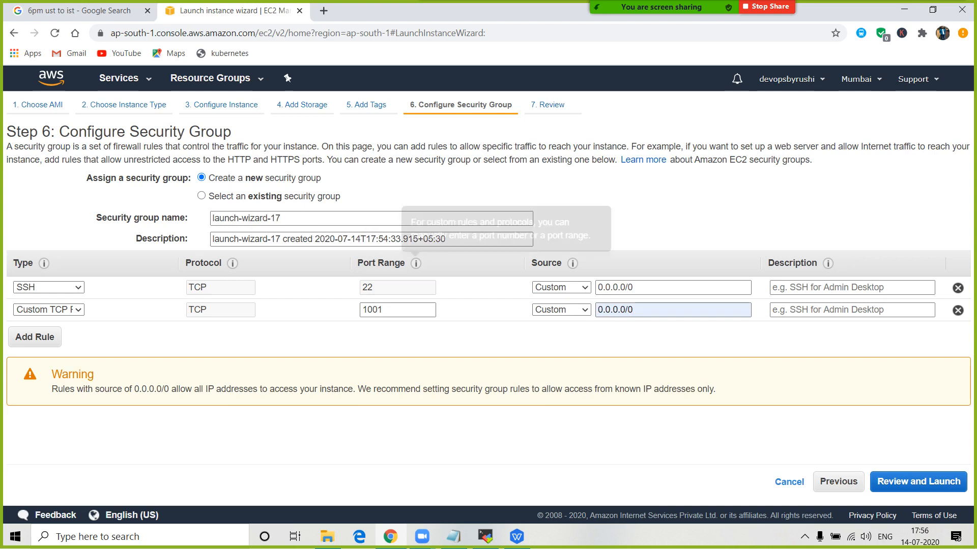
{"action": "left_click", "coordinate": [958, 310]}
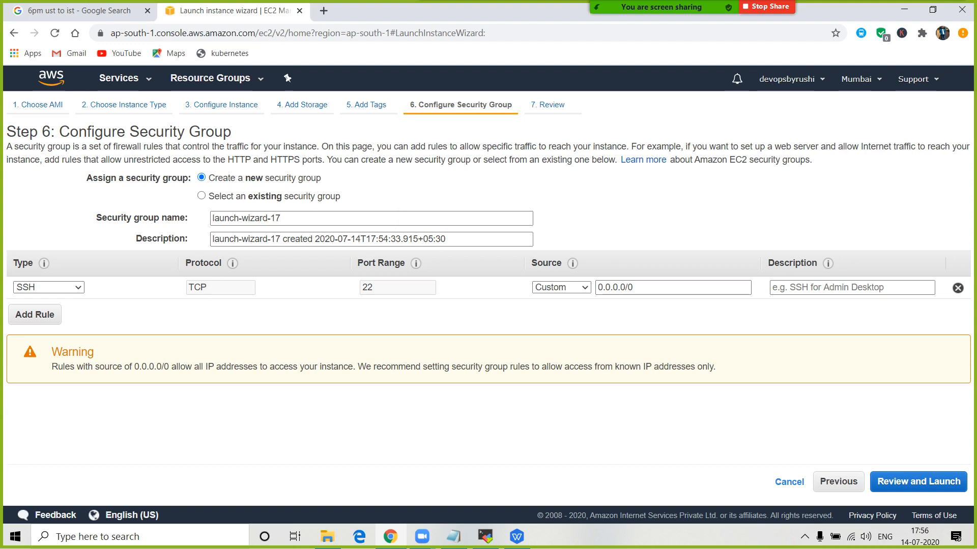
- Add the lines '1 server', 'Port -22' and 'IP' to the notes
{"action": "left_click", "coordinate": [453, 537]}
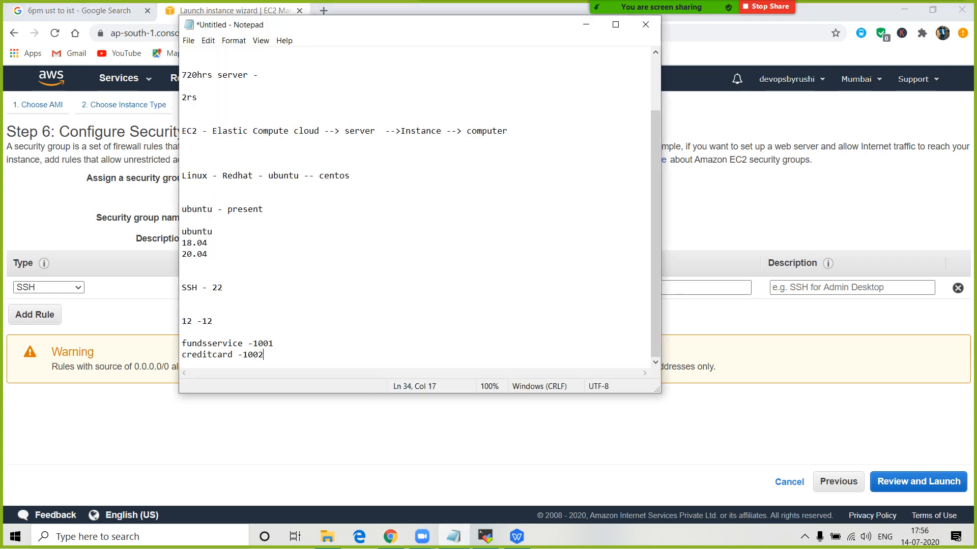
{"action": "key", "text": "Return"}
{"action": "key", "text": "Return"}
{"action": "key", "text": "Return"}
{"action": "key", "text": "Return"}
{"action": "type", "text": "1 server"}
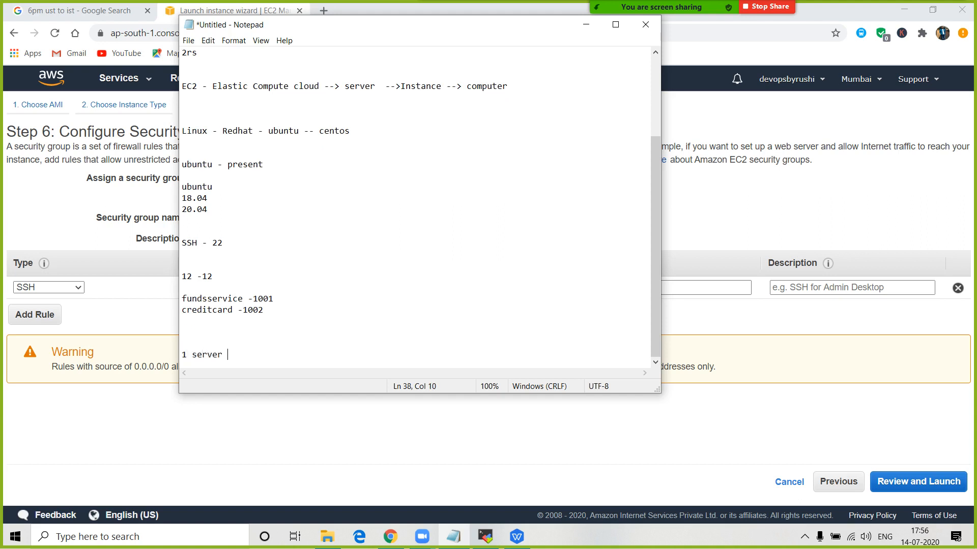
{"action": "key", "text": "Return"}
{"action": "type", "text": "Port "}
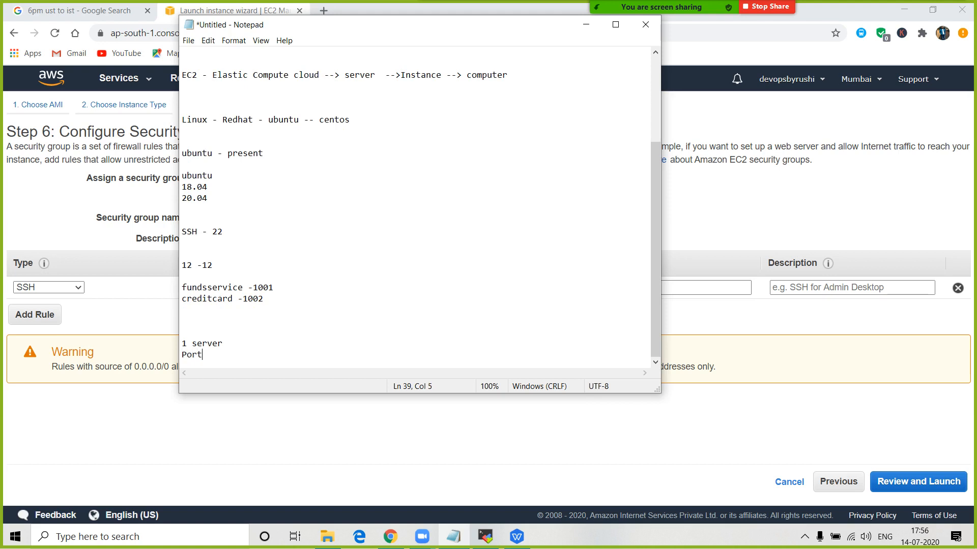
{"action": "type", "text": "-22"}
{"action": "key", "text": "Return"}
{"action": "type", "text": "IP"}
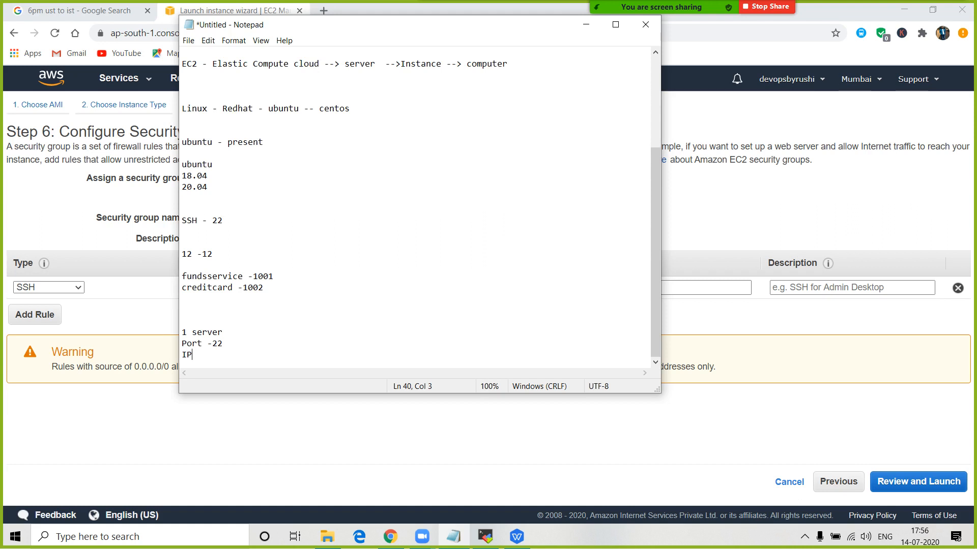
{"action": "key", "text": "Return"}
- Add the lines 'username' and 'password' below IP
{"action": "type", "text": "userbam"}
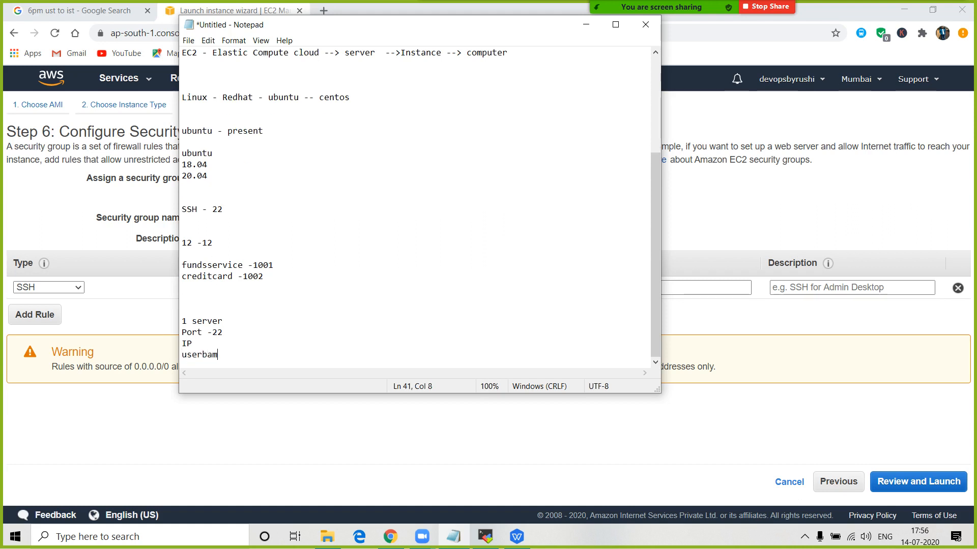
{"action": "key", "text": "BackSpace"}
{"action": "key", "text": "BackSpace"}
{"action": "key", "text": "BackSpace"}
{"action": "type", "text": "name"}
{"action": "key", "text": "Return"}
{"action": "type", "text": "password"}
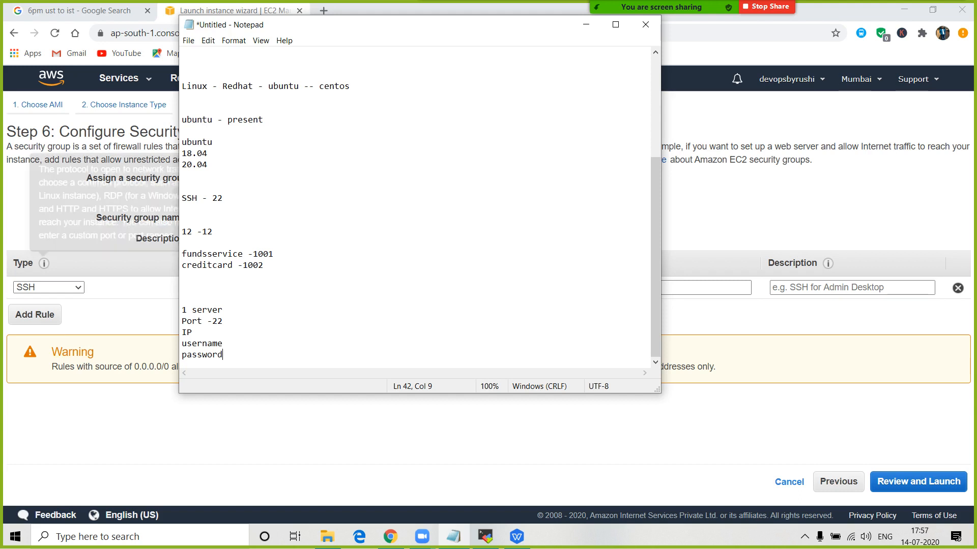
- Highlight the connection-details lines, then select the SSH rule's 0.0.0.0/0 source in EC2
{"action": "key", "text": "shift+Up"}
{"action": "key", "text": "shift+Up"}
{"action": "key", "text": "shift+Up"}
{"action": "key", "text": "shift+Up"}
{"action": "key", "text": "shift+Home"}
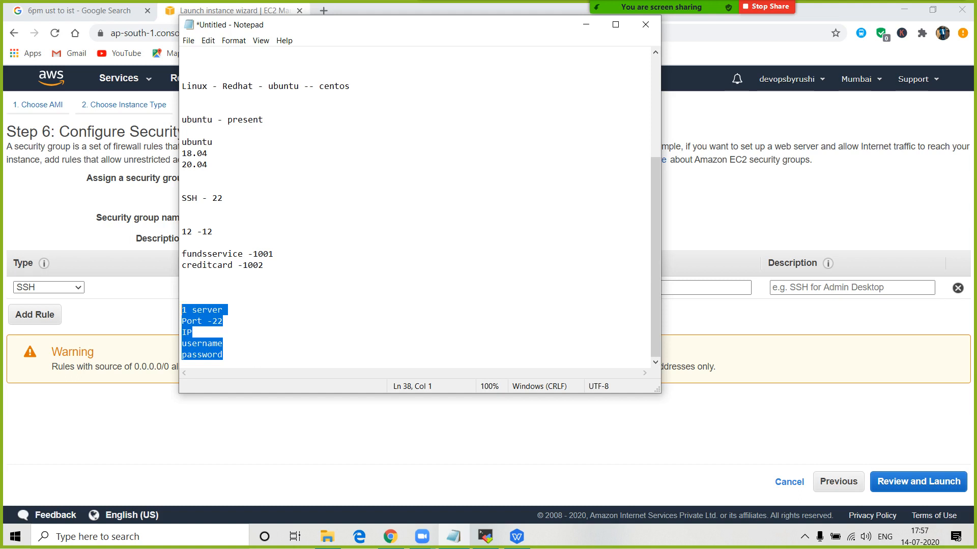
{"action": "key", "text": "Right"}
{"action": "key", "text": "shift+Up"}
{"action": "key", "text": "shift+Up"}
{"action": "key", "text": "shift+Up"}
{"action": "key", "text": "shift+Up"}
{"action": "key", "text": "shift+Home"}
{"action": "key", "text": "alt+Tab"}
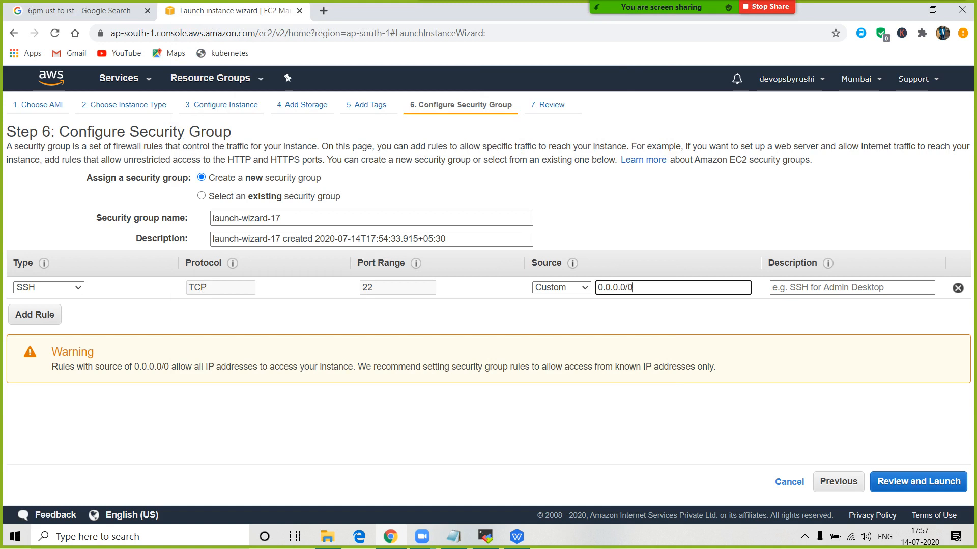
{"action": "key", "text": "ctrl+a"}
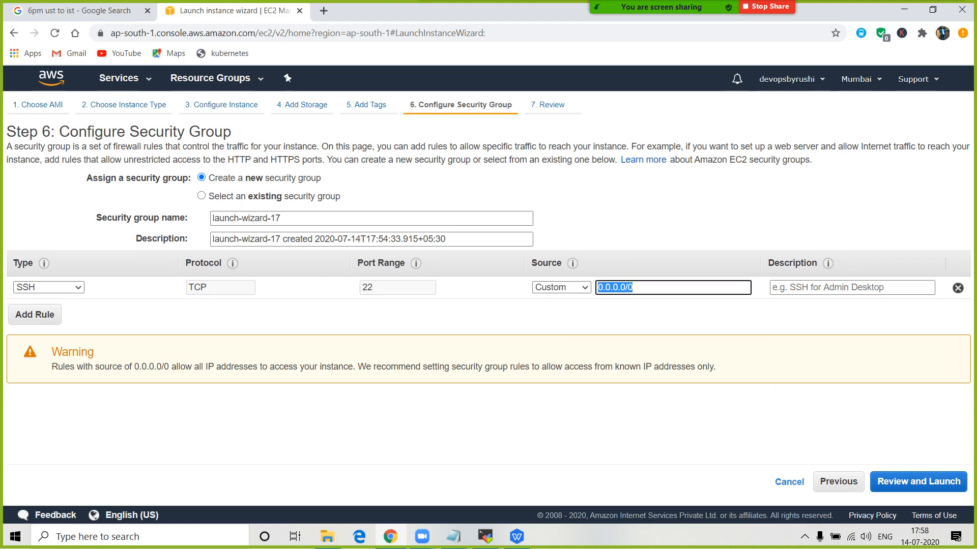
- Set the SSH rule's Source to My IP in the security group step
{"action": "left_click", "coordinate": [561, 287]}
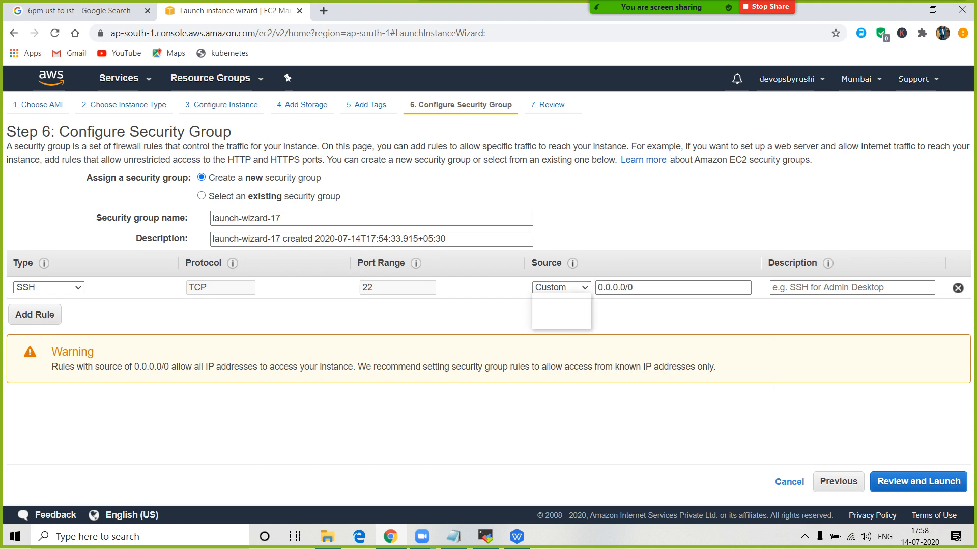
{"action": "key", "text": "Down"}
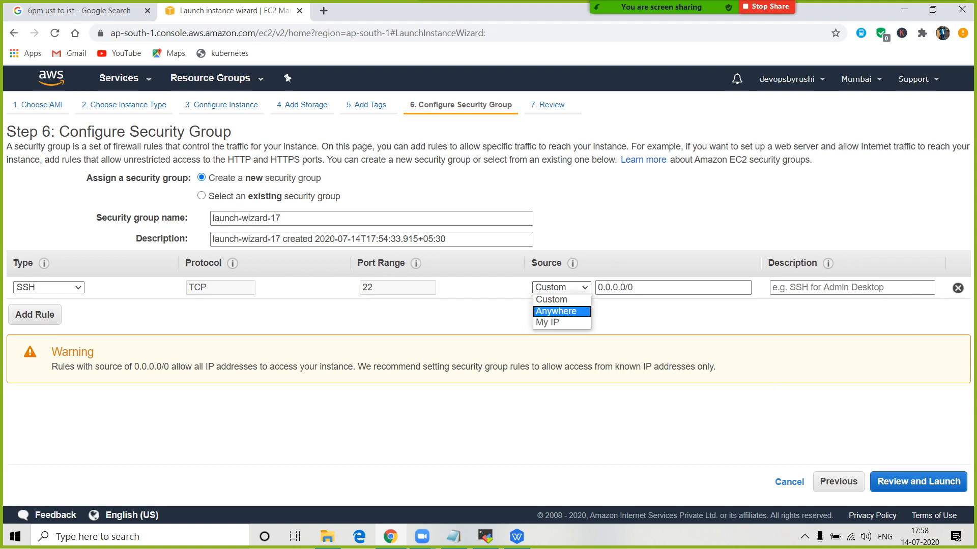
{"action": "key", "text": "Down"}
{"action": "key", "text": "Return"}
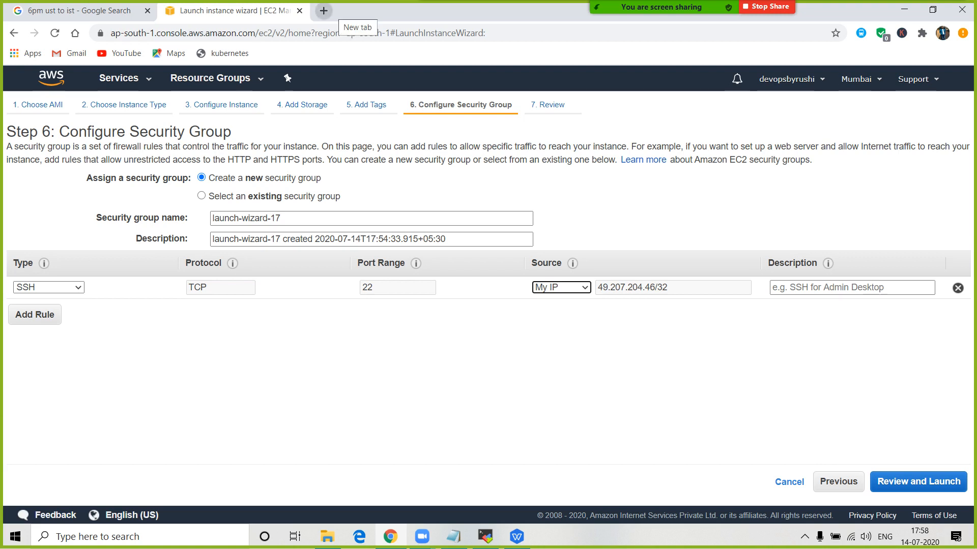
- Search Google for 'what is my ip' in a new tab and copy the public address
{"action": "left_click", "coordinate": [324, 10]}
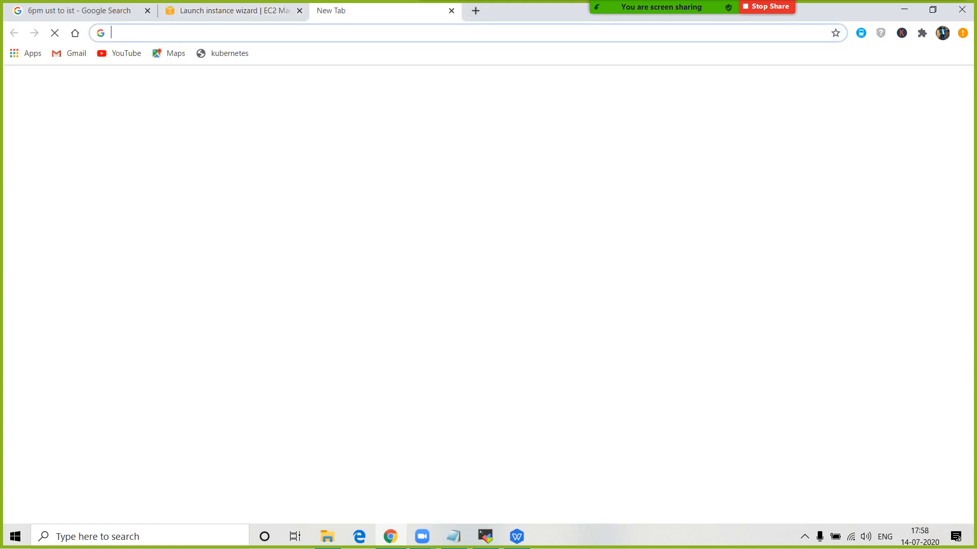
{"action": "type", "text": "what is "}
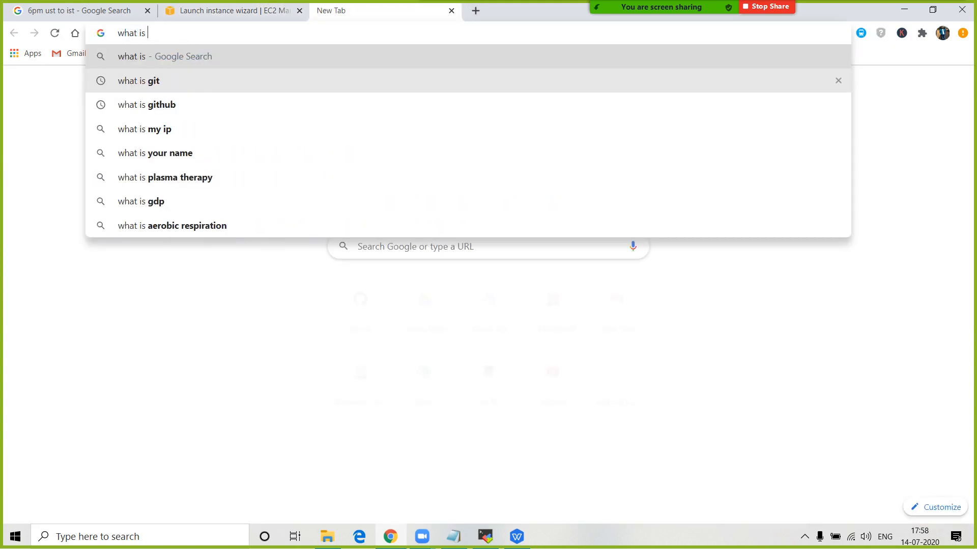
{"action": "type", "text": "my ip"}
{"action": "key", "text": "Return"}
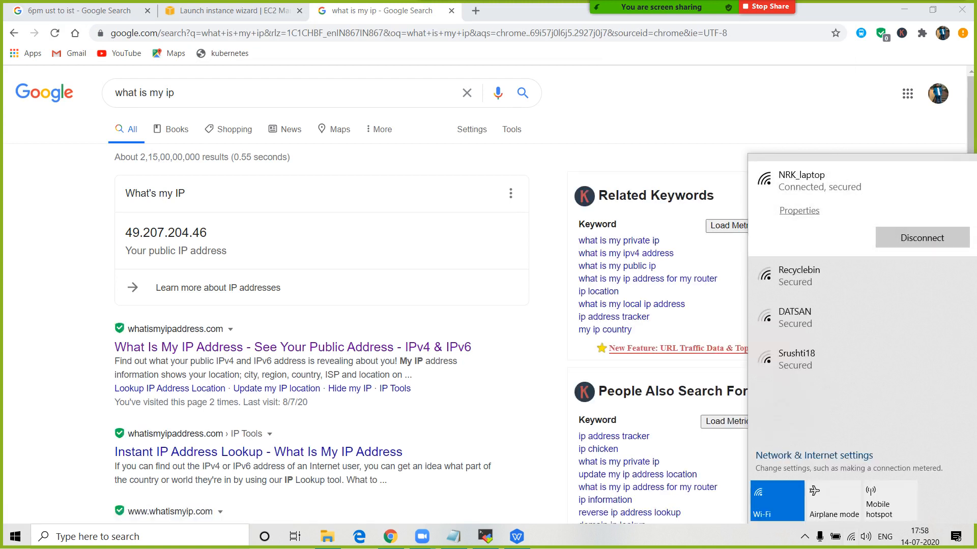
{"action": "left_click_drag", "start_coordinate": [207, 232], "coordinate": [125, 232]}
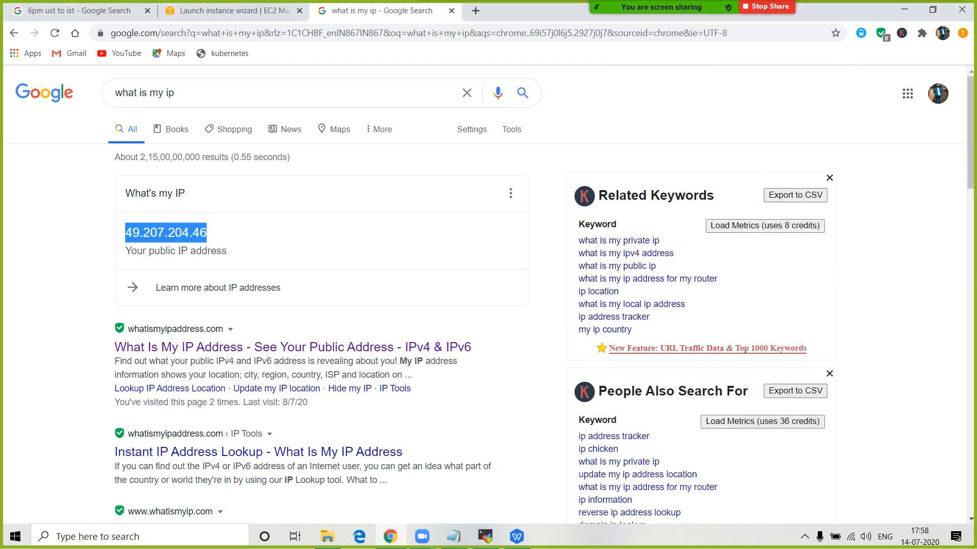
{"action": "right_click", "coordinate": [134, 226]}
{"action": "left_click", "coordinate": [153, 237]}
- Compare the copied IP with the My IP source in the launch wizard
{"action": "left_click", "coordinate": [232, 11]}
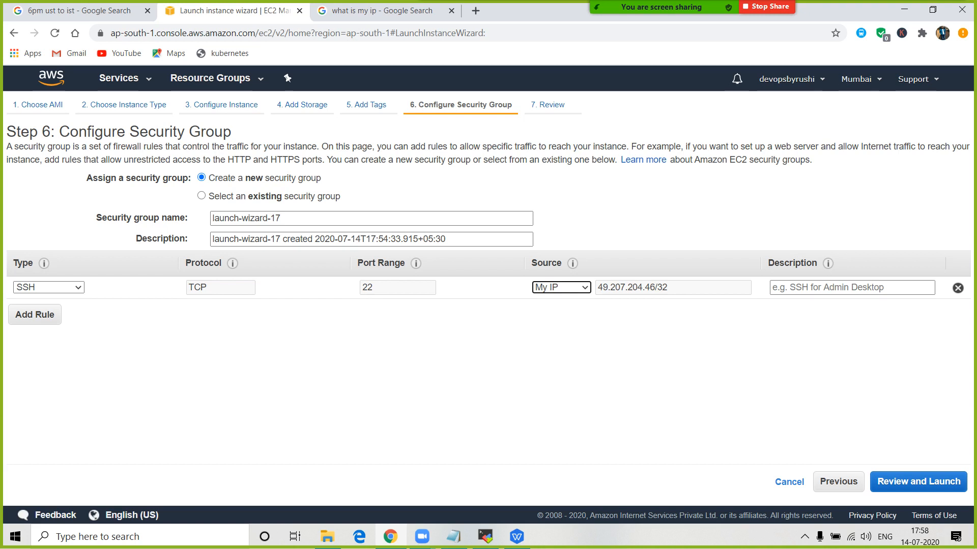
{"action": "left_click", "coordinate": [379, 11]}
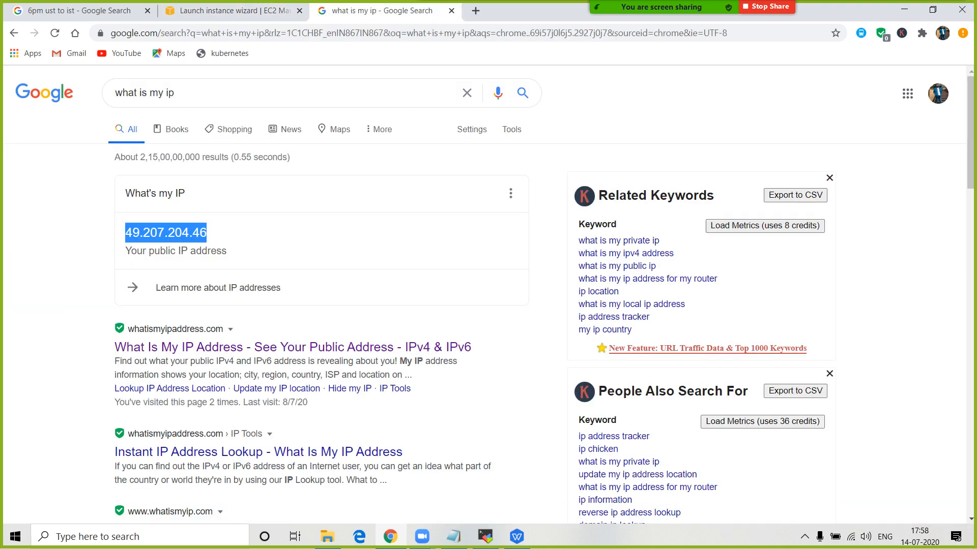
{"action": "left_click", "coordinate": [232, 11]}
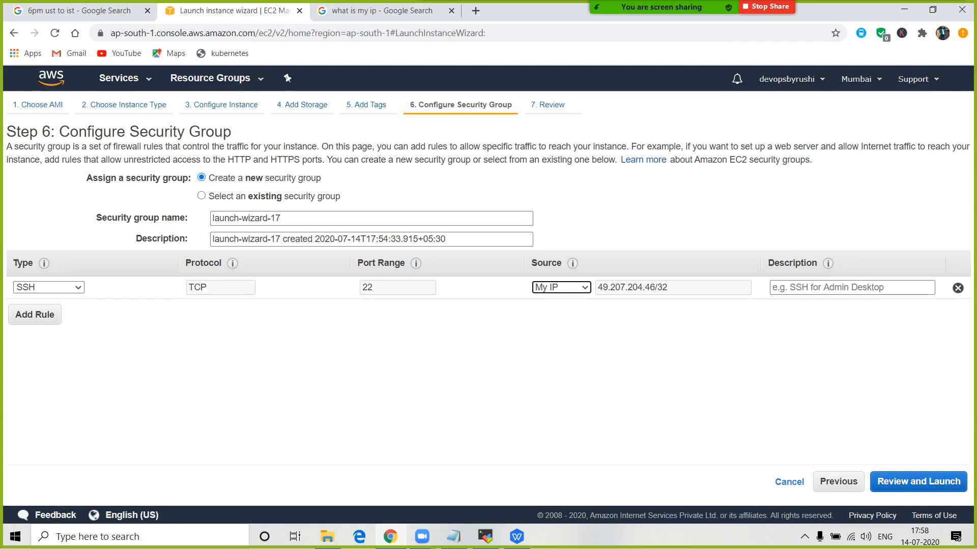
- Switch the SSH source to Custom and clear the partial '00' range entry
{"action": "left_click", "coordinate": [562, 288]}
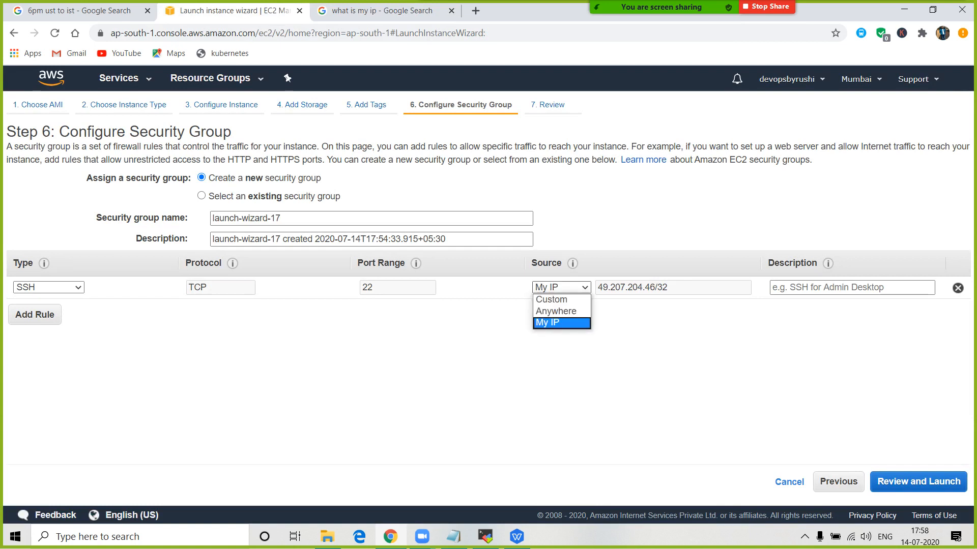
{"action": "key", "text": "Down"}
{"action": "key", "text": "Up"}
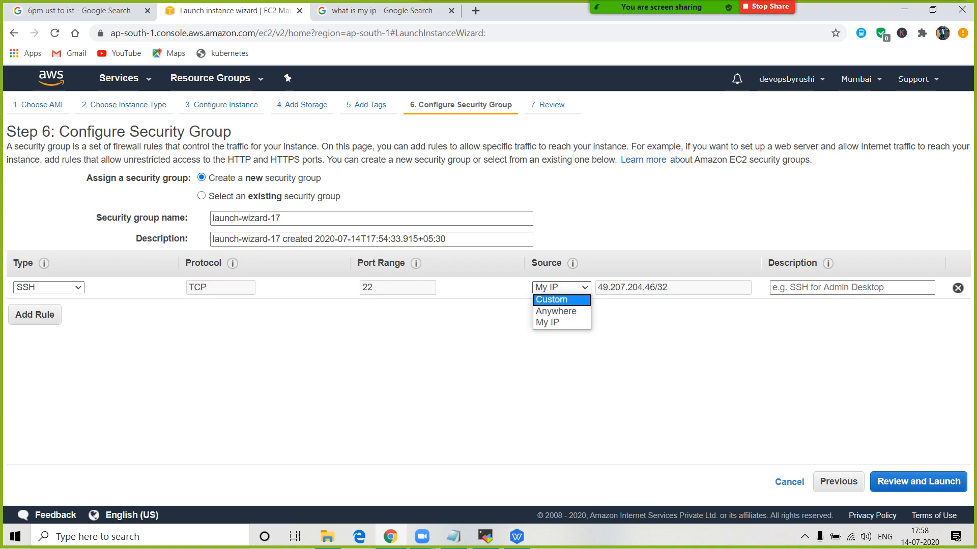
{"action": "key", "text": "Return"}
{"action": "key", "text": "Tab"}
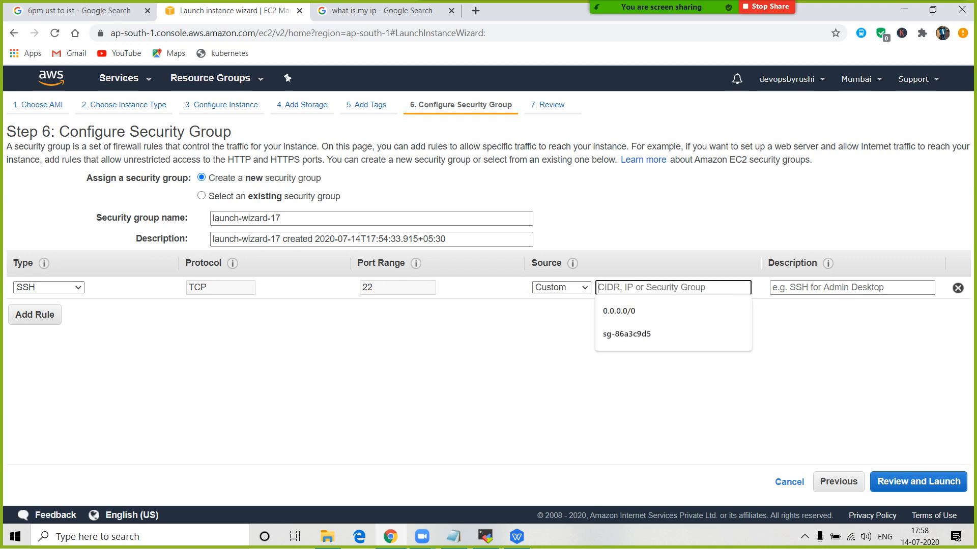
{"action": "type", "text": "00"}
{"action": "key", "text": "BackSpace"}
{"action": "key", "text": "BackSpace"}
- Try the SSH source as Anywhere, then set it back to My IP
{"action": "key", "text": "shift+Tab"}
{"action": "key", "text": "alt+Down"}
{"action": "key", "text": "Down"}
{"action": "key", "text": "Return"}
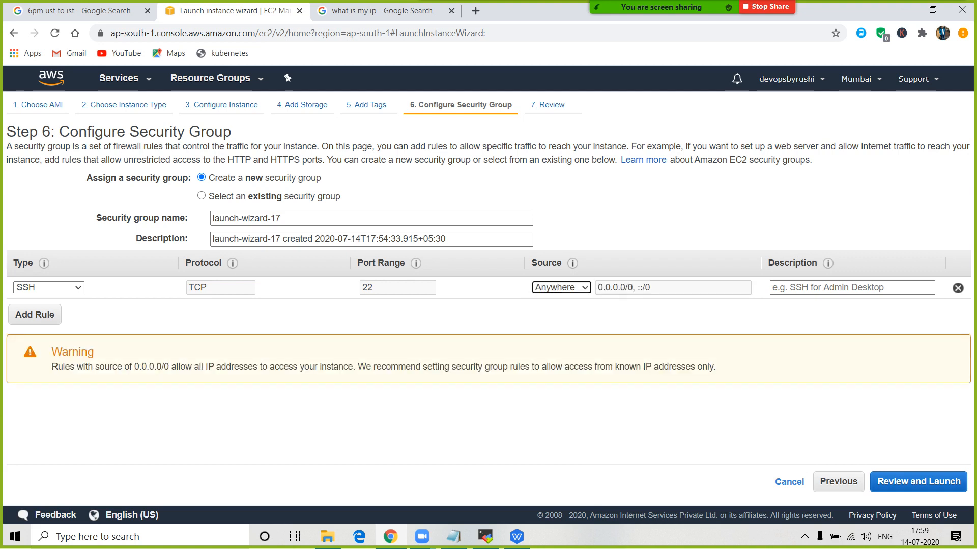
{"action": "key", "text": "alt+Down"}
{"action": "key", "text": "Down"}
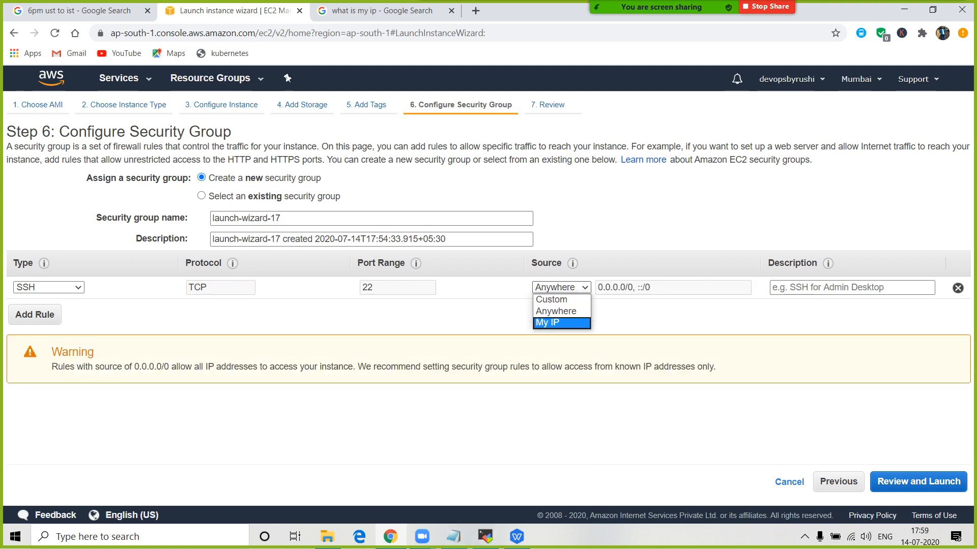
{"action": "key", "text": "Return"}
- Highlight the server connection notes in Notepad for reference
{"action": "key", "text": "alt+Tab"}
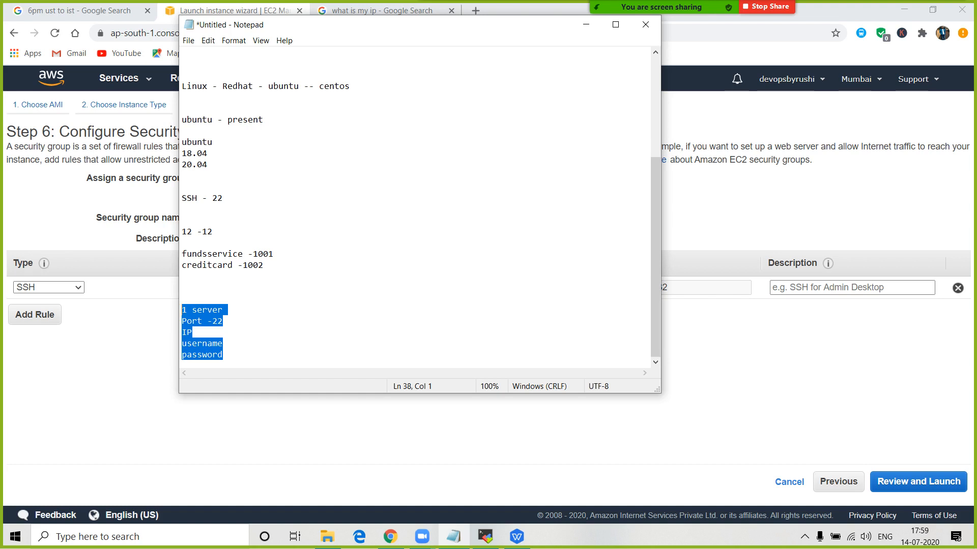
{"action": "left_click_drag", "start_coordinate": [225, 355], "coordinate": [182, 287]}
{"action": "key", "text": "alt+Tab"}
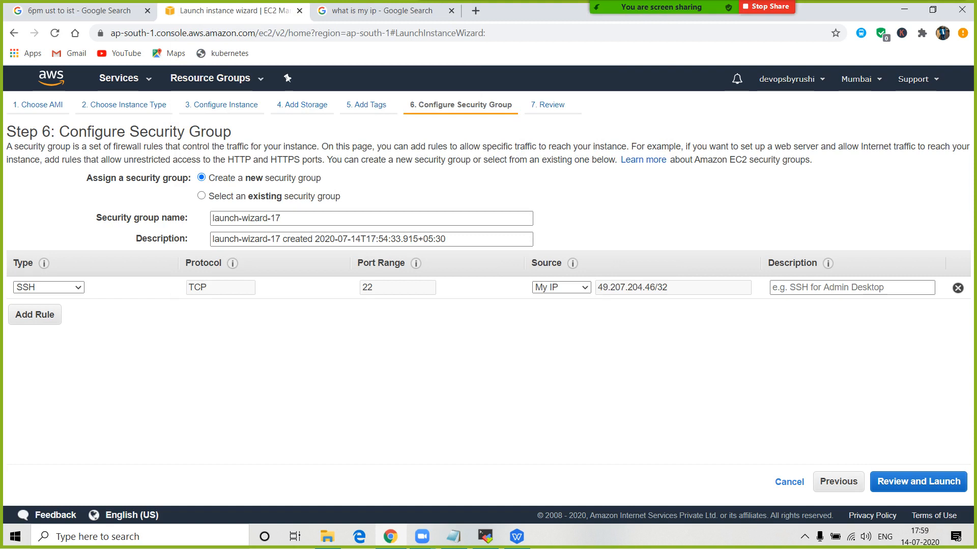
- Set the SSH rule's source to Anywhere, 0.0.0.0/0 and ::/0
{"action": "left_click", "coordinate": [561, 288]}
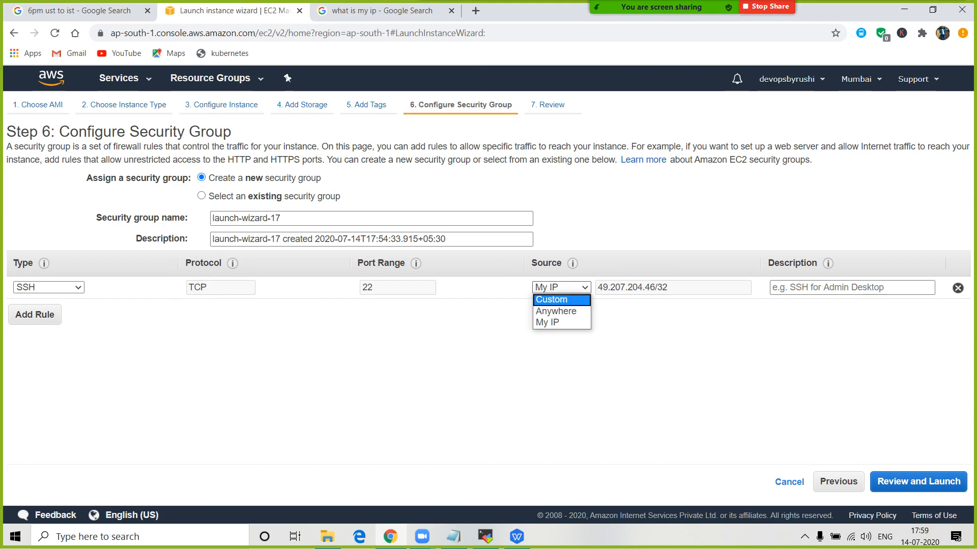
{"action": "left_click", "coordinate": [561, 300]}
{"action": "left_click", "coordinate": [561, 288]}
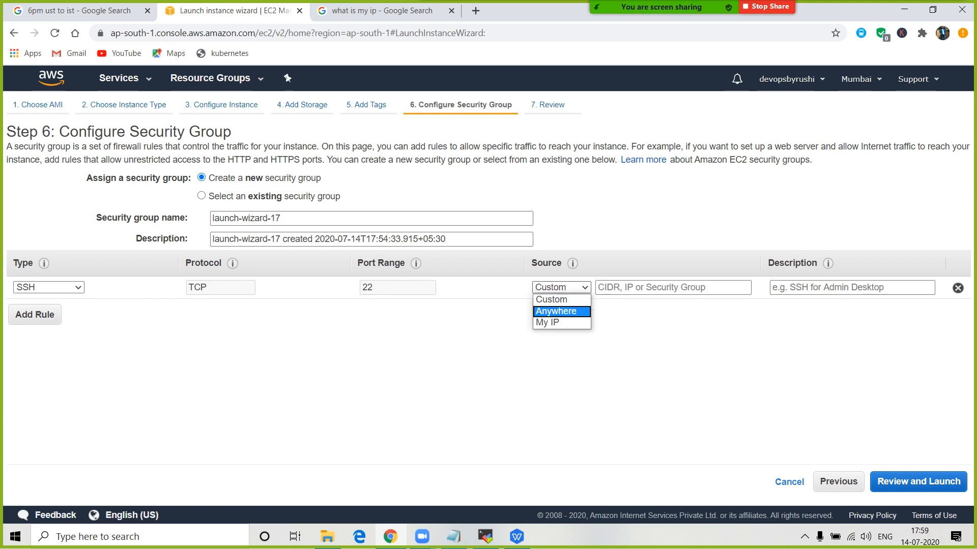
{"action": "left_click", "coordinate": [561, 311]}
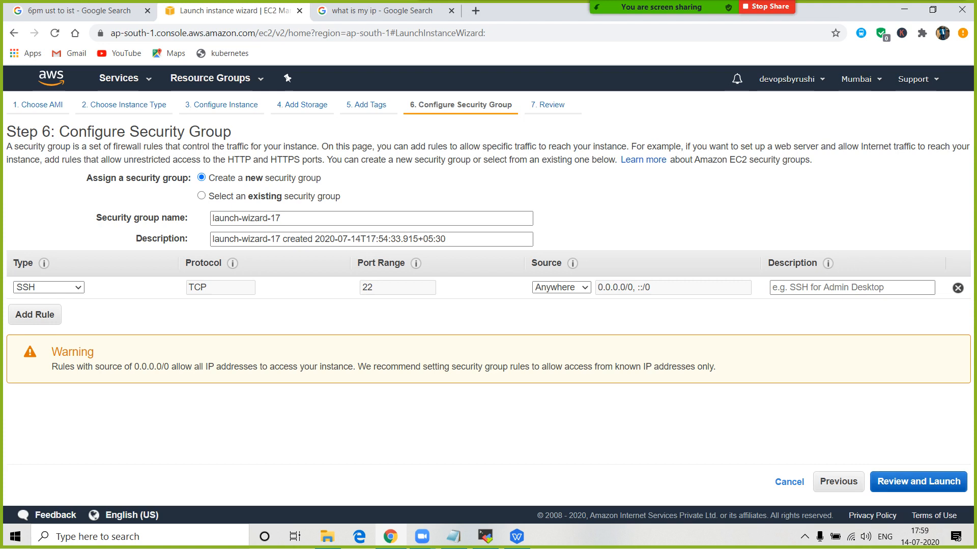
- Go to Review Instance Launch and inspect the expanded instance details
{"action": "left_click", "coordinate": [918, 482]}
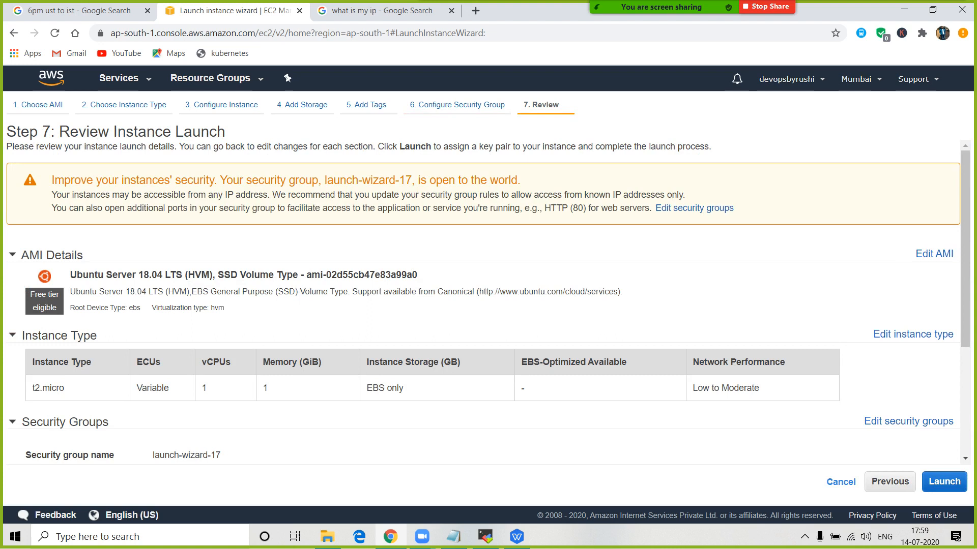
{"action": "scroll", "coordinate": [483, 305], "scroll_direction": "down", "scroll_amount": 1}
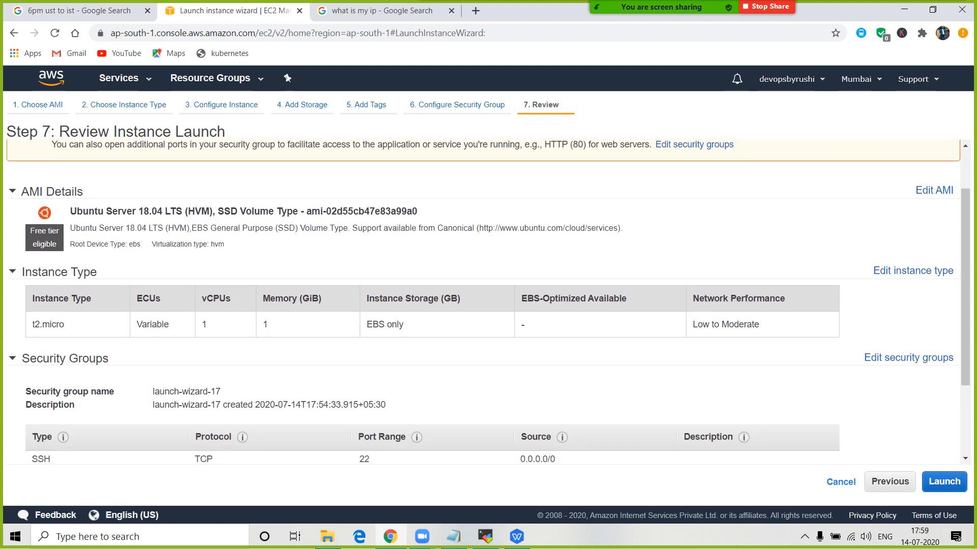
{"action": "scroll", "coordinate": [488, 300], "scroll_direction": "down", "scroll_amount": 2}
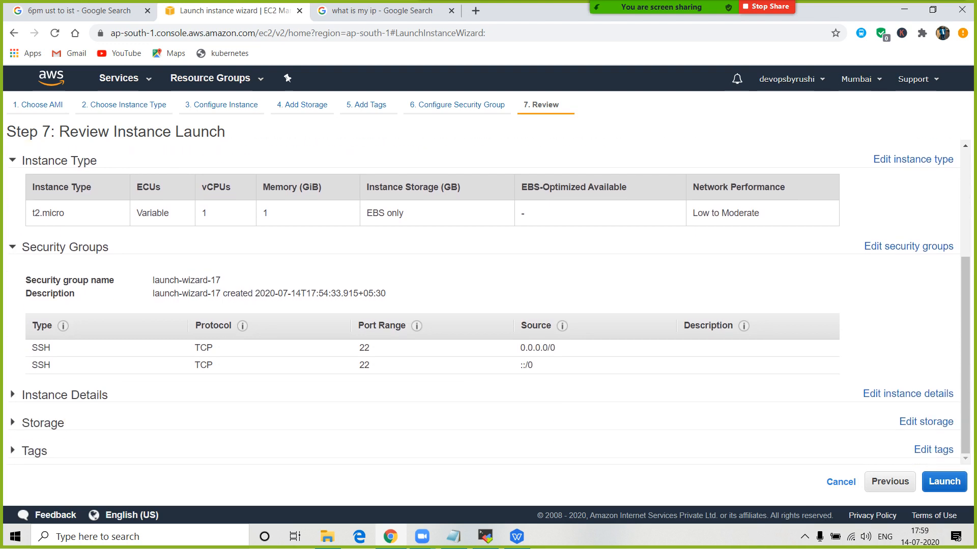
{"action": "left_click", "coordinate": [64, 395]}
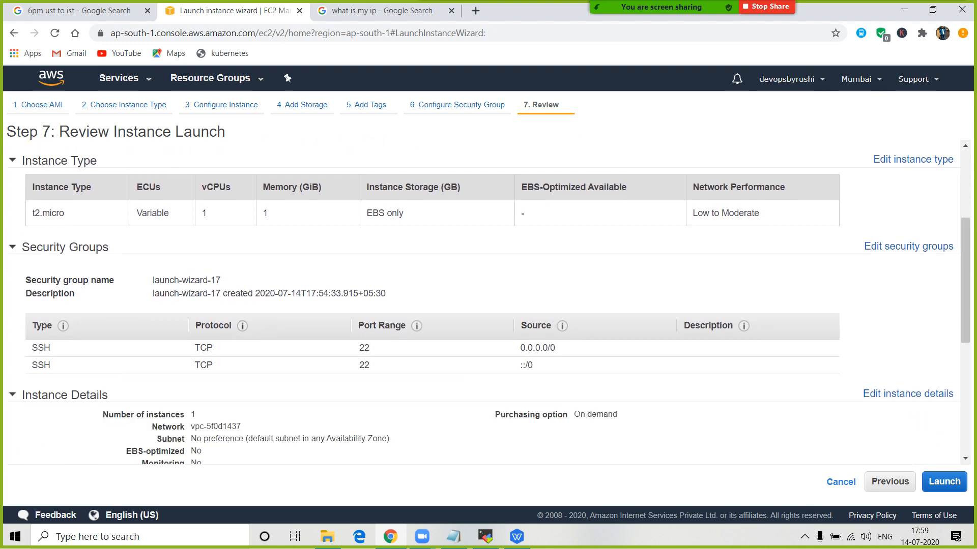
{"action": "scroll", "coordinate": [483, 302], "scroll_direction": "up", "scroll_amount": 4}
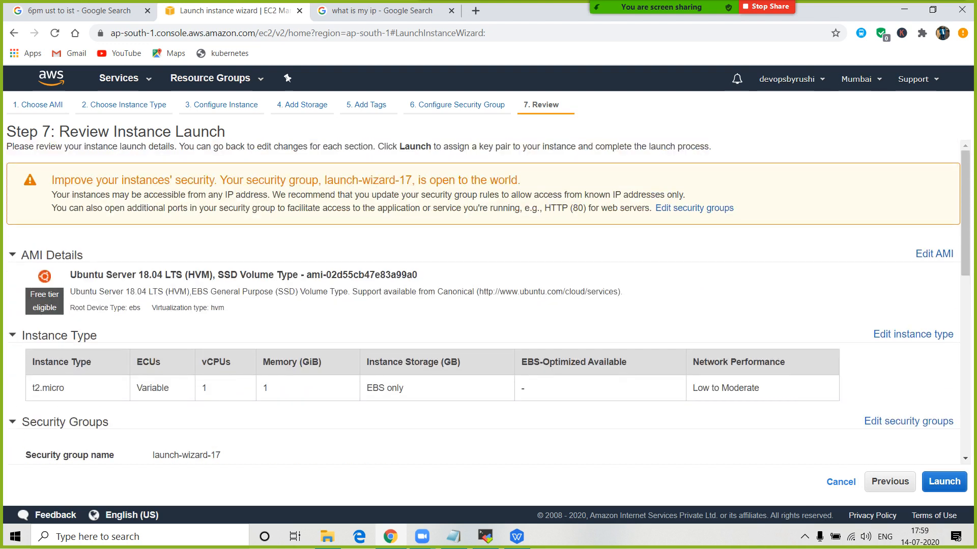
{"action": "scroll", "coordinate": [489, 300], "scroll_direction": "down", "scroll_amount": 3}
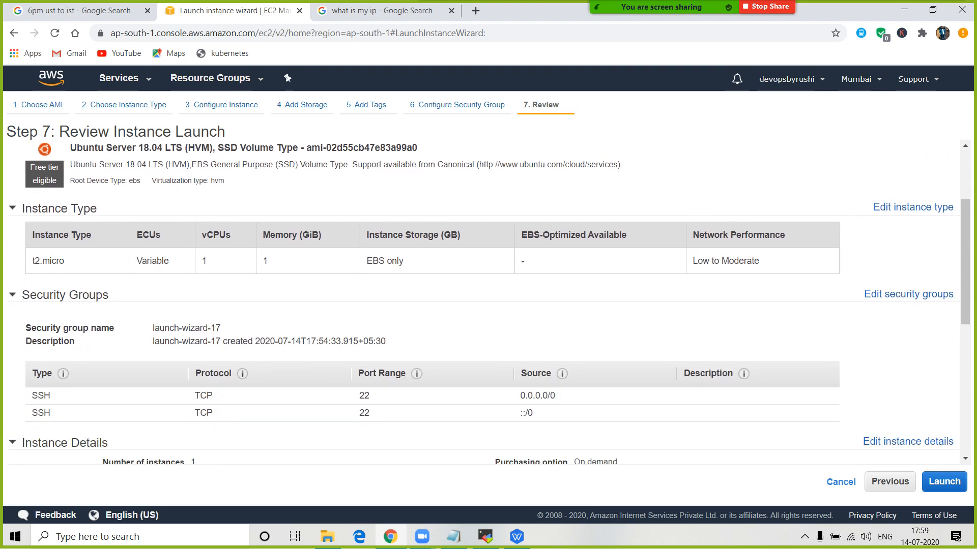
{"action": "scroll", "coordinate": [488, 300], "scroll_direction": "down", "scroll_amount": 5}
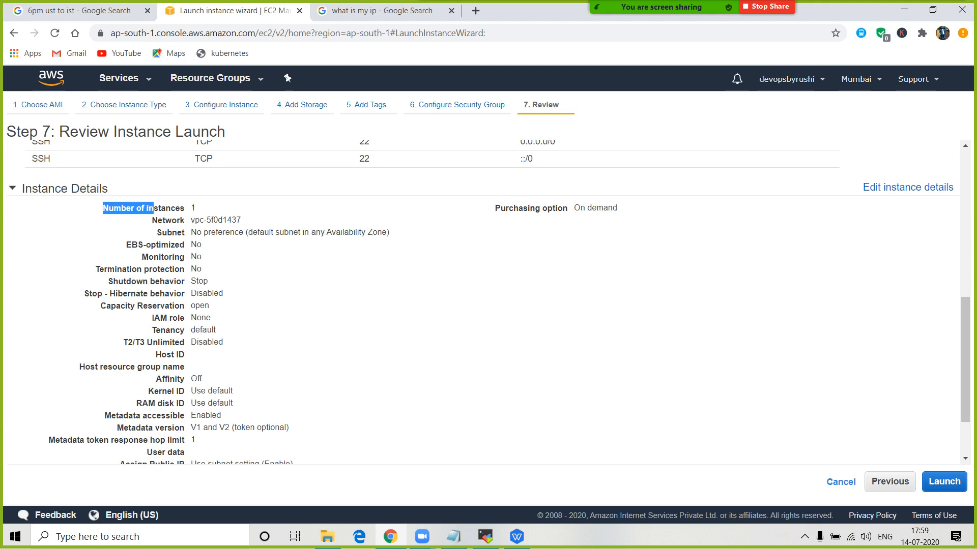
{"action": "scroll", "coordinate": [488, 303], "scroll_direction": "down", "scroll_amount": 2}
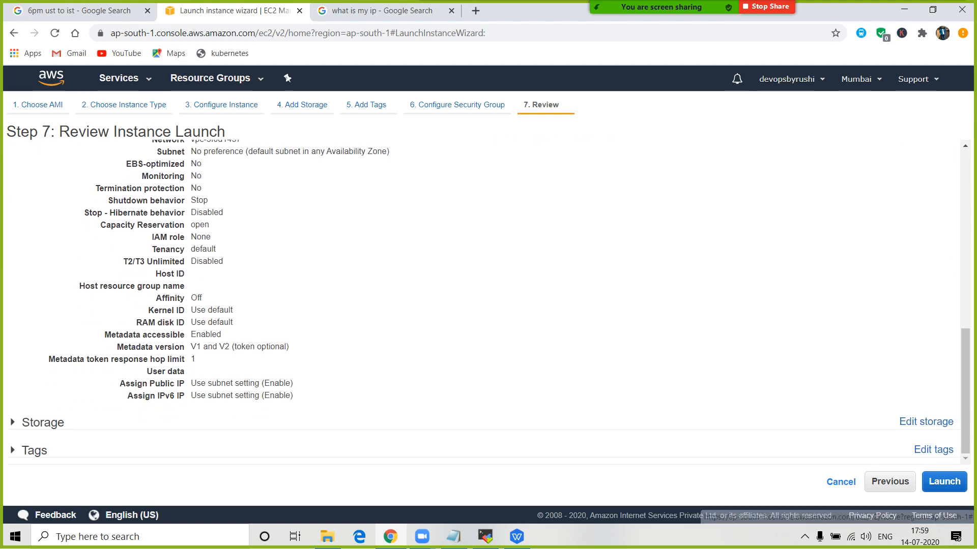
- Check the storage and Name tag sections, then launch to bring up the key pair dialog
{"action": "left_click", "coordinate": [12, 422]}
{"action": "scroll", "coordinate": [488, 302], "scroll_direction": "down", "scroll_amount": 2}
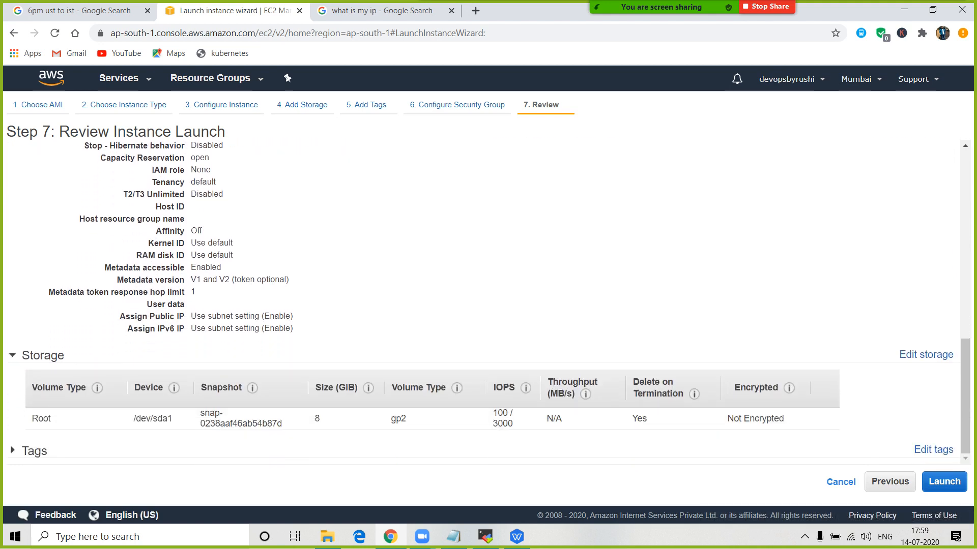
{"action": "left_click", "coordinate": [13, 450]}
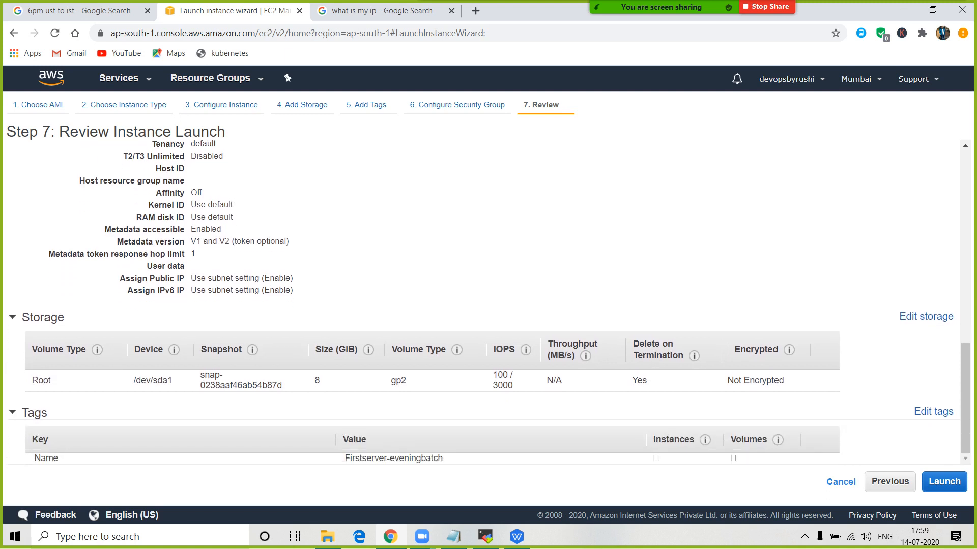
{"action": "left_click", "coordinate": [944, 482]}
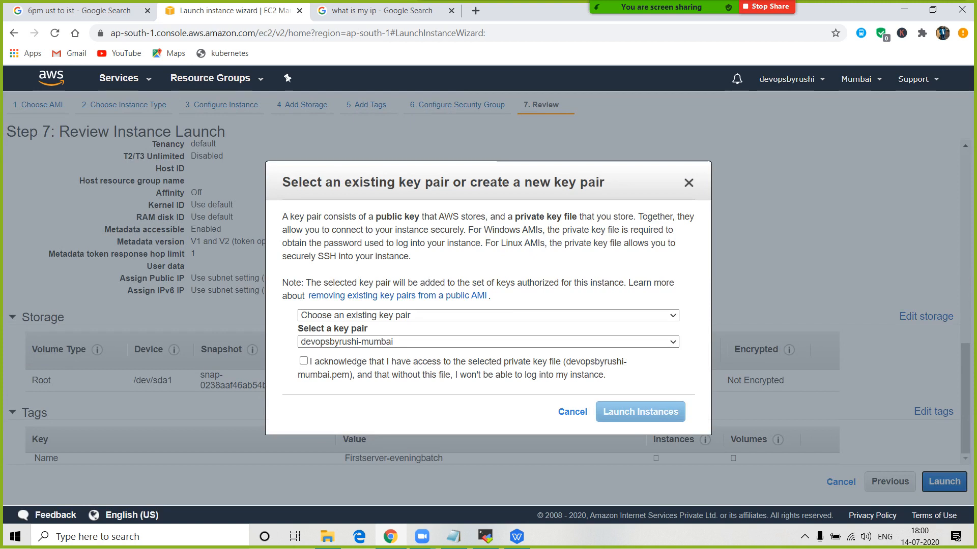
- Type two example passwords on new lines below the connection notes
{"action": "left_click", "coordinate": [453, 536]}
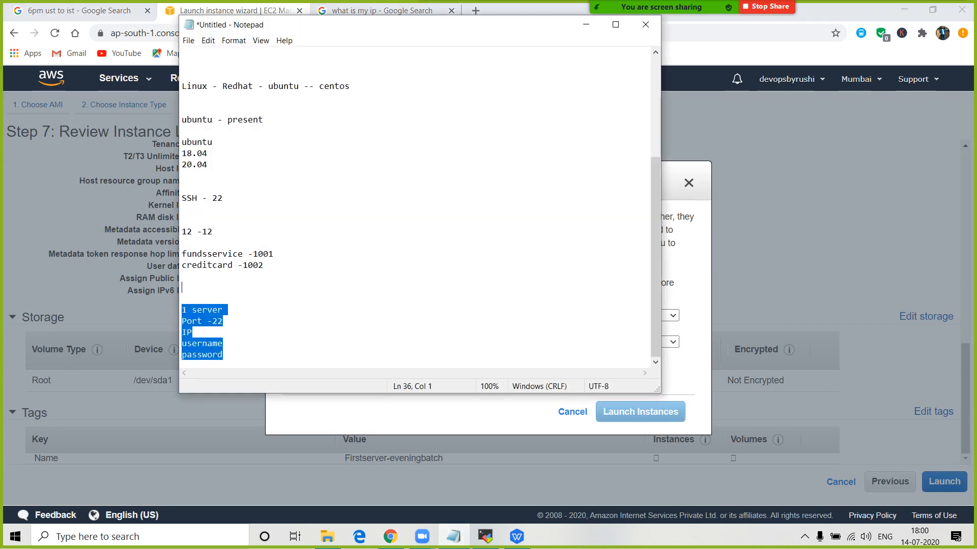
{"action": "left_click", "coordinate": [193, 333]}
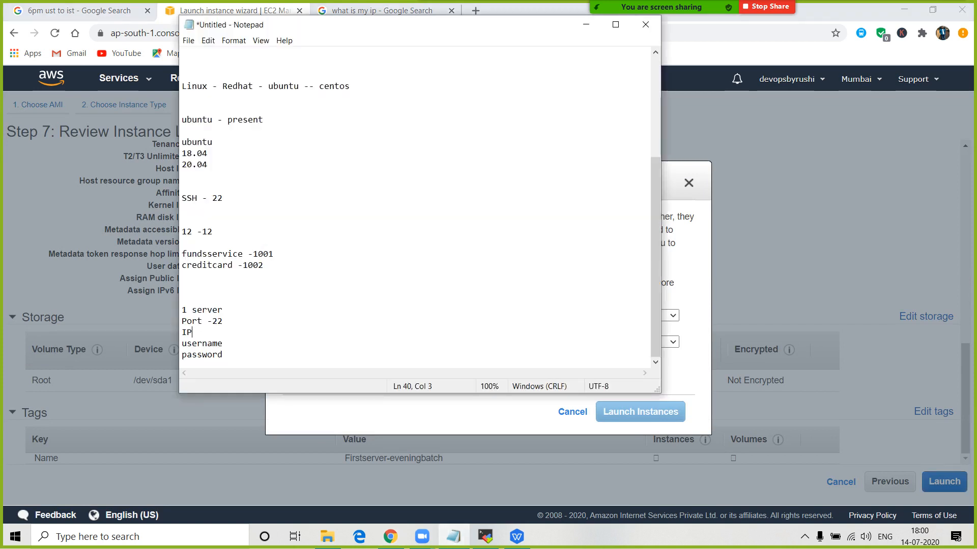
{"action": "left_click_drag", "start_coordinate": [223, 355], "coordinate": [182, 355]}
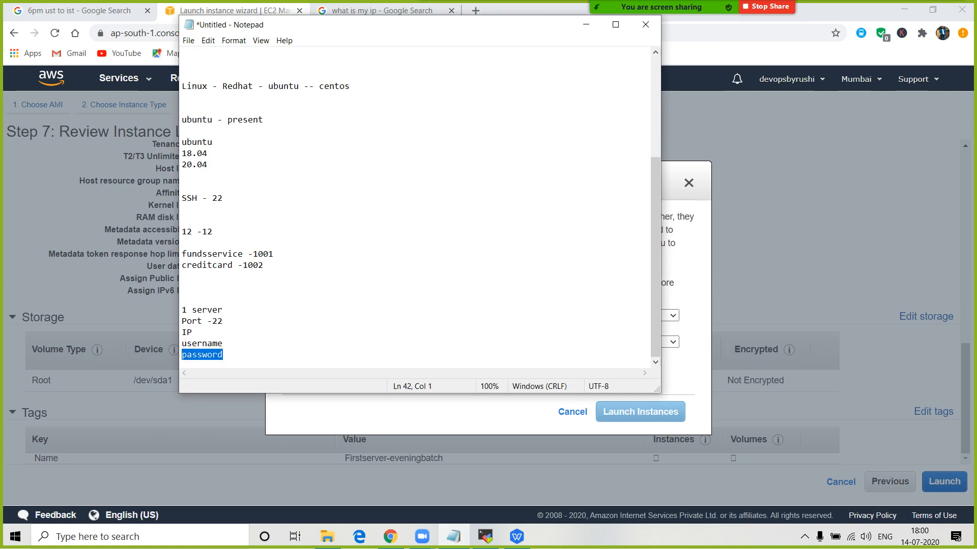
{"action": "left_click", "coordinate": [223, 355]}
{"action": "key", "text": "Return"}
{"action": "key", "text": "Return"}
{"action": "key", "text": "Return"}
{"action": "key", "text": "Return"}
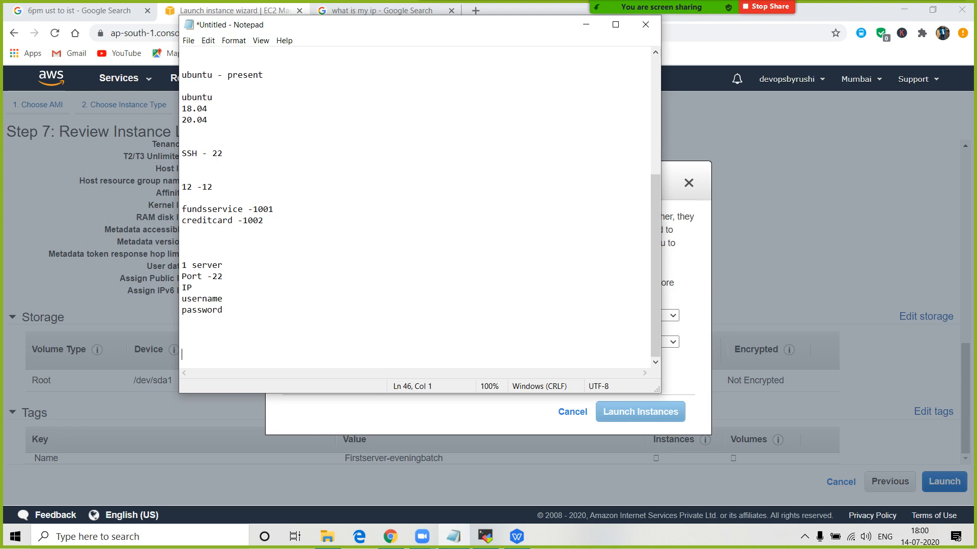
{"action": "key", "text": "Return"}
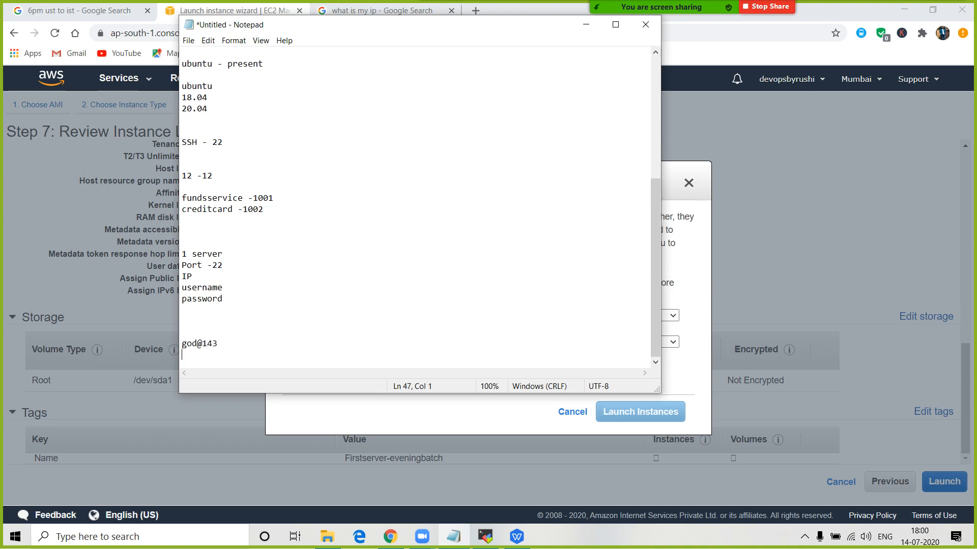
- Delete the example password lines and change 'password' to 'password/ keypair'
{"action": "key", "text": "shift+Up"}
{"action": "key", "text": "shift+Home"}
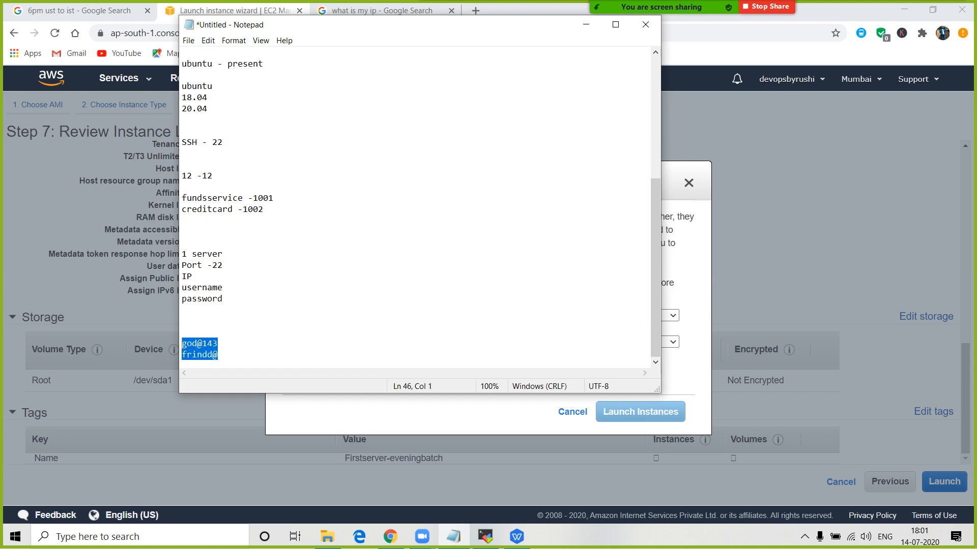
{"action": "key", "text": "Delete"}
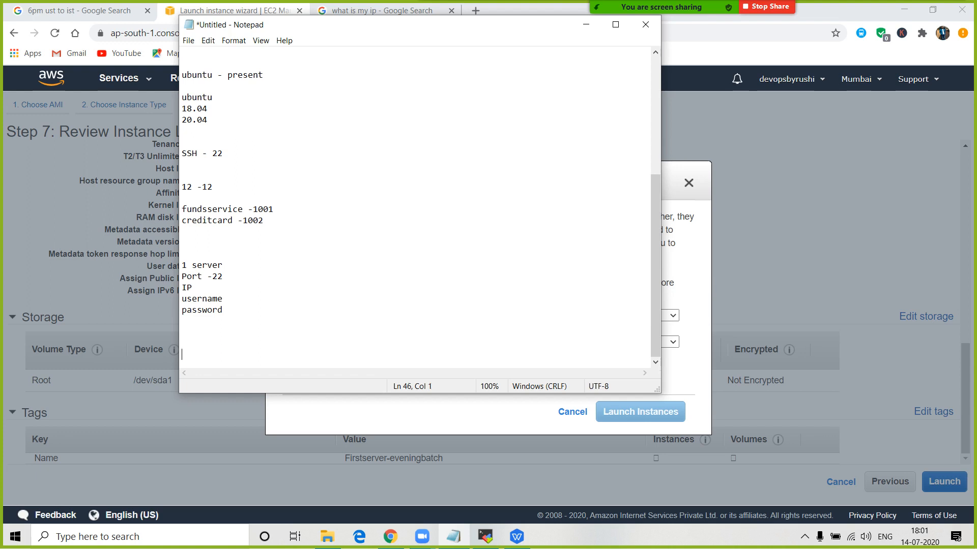
{"action": "left_click", "coordinate": [223, 311]}
{"action": "type", "text": "/ keypair"}
{"action": "key", "text": "alt+Tab"}
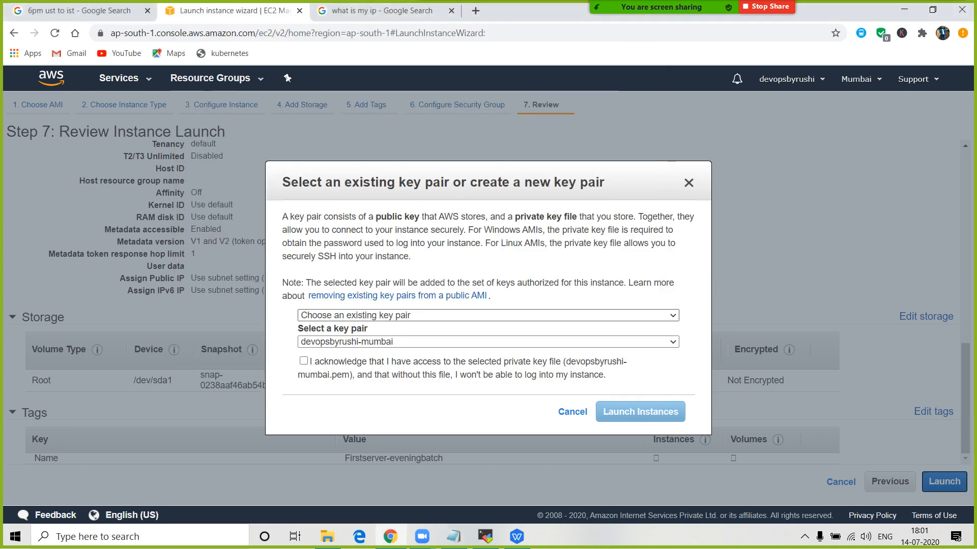
- Create a new key pair named eveniny and download its .pem file
{"action": "left_click", "coordinate": [488, 315]}
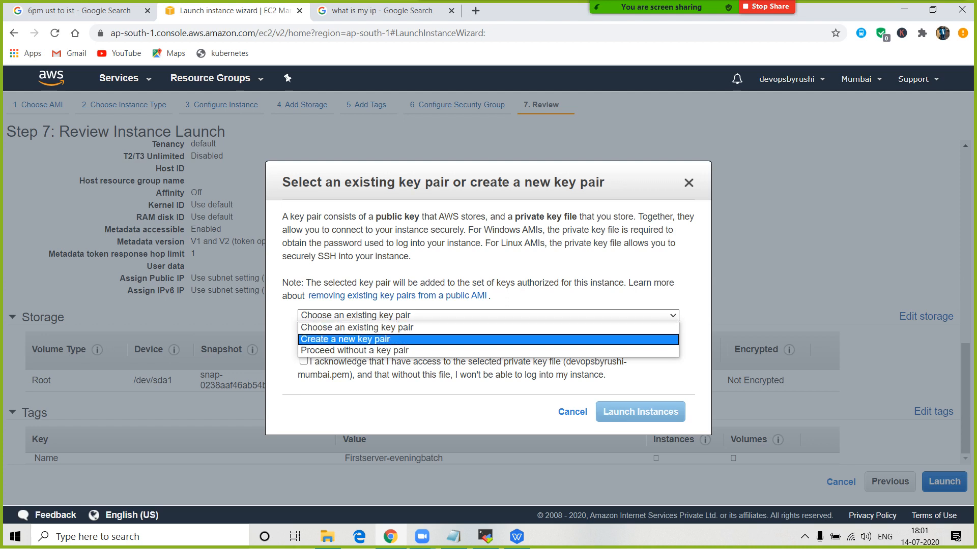
{"action": "left_click", "coordinate": [345, 340]}
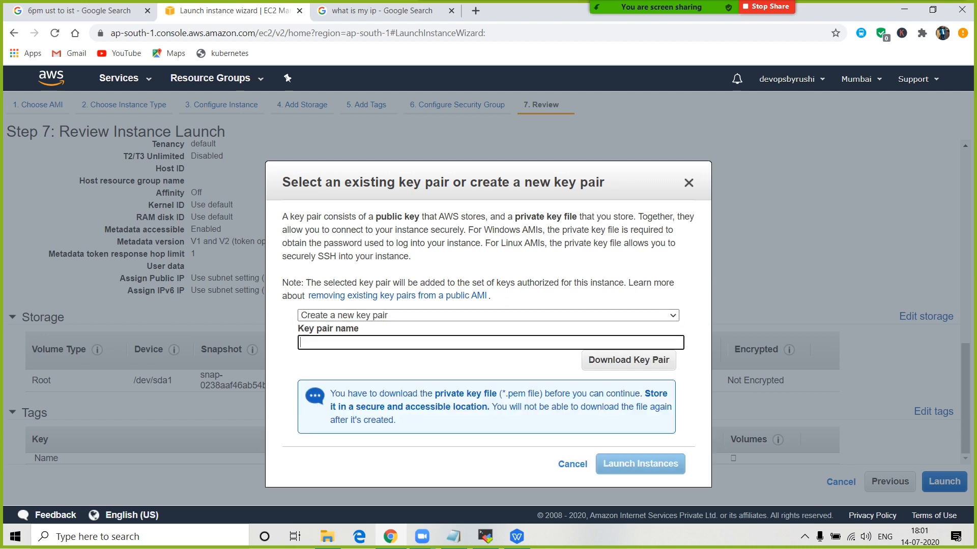
{"action": "type", "text": "hfjdsdsjfgsdfhg"}
{"action": "key", "text": "BackSpace"}
{"action": "key", "text": "BackSpace"}
{"action": "key", "text": "BackSpace"}
{"action": "key", "text": "BackSpace"}
{"action": "key", "text": "BackSpace"}
{"action": "key", "text": "BackSpace"}
{"action": "key", "text": "BackSpace"}
{"action": "key", "text": "BackSpace"}
{"action": "key", "text": "BackSpace"}
{"action": "key", "text": "BackSpace"}
{"action": "key", "text": "BackSpace"}
{"action": "key", "text": "BackSpace"}
{"action": "key", "text": "BackSpace"}
{"action": "key", "text": "BackSpace"}
{"action": "key", "text": "BackSpace"}
{"action": "type", "text": "eveniny"}
{"action": "left_click", "coordinate": [574, 360]}
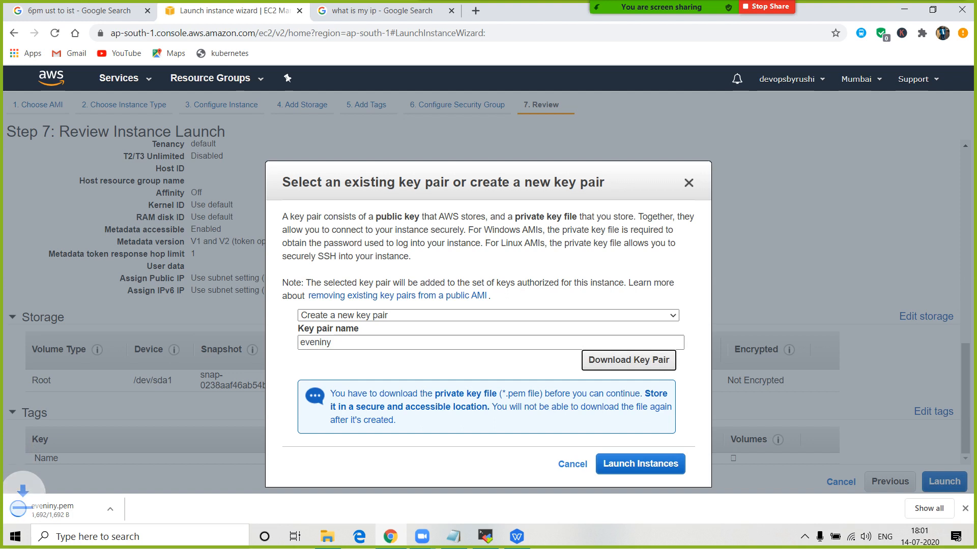
- Choose an existing key pair, acknowledge the private key file, and launch the instance
{"action": "left_click", "coordinate": [448, 316]}
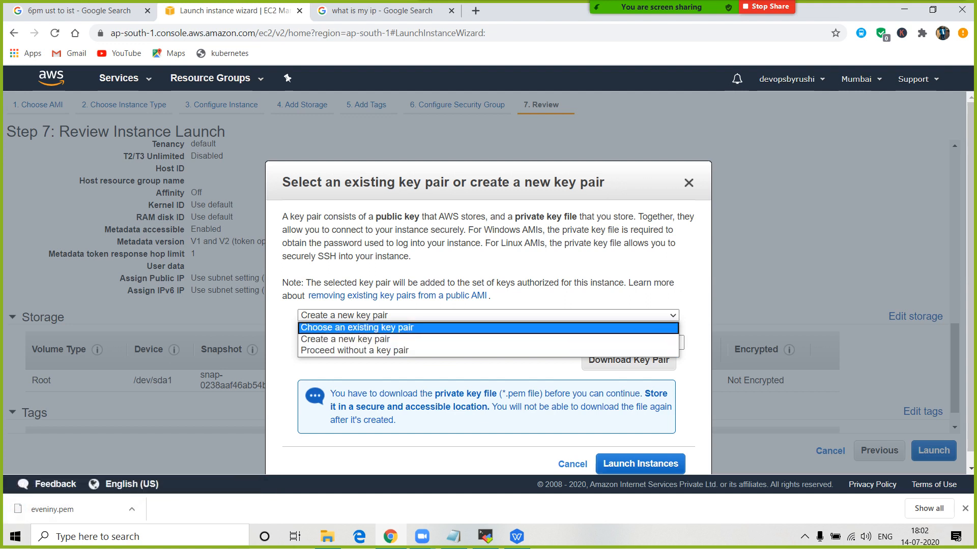
{"action": "left_click", "coordinate": [407, 328]}
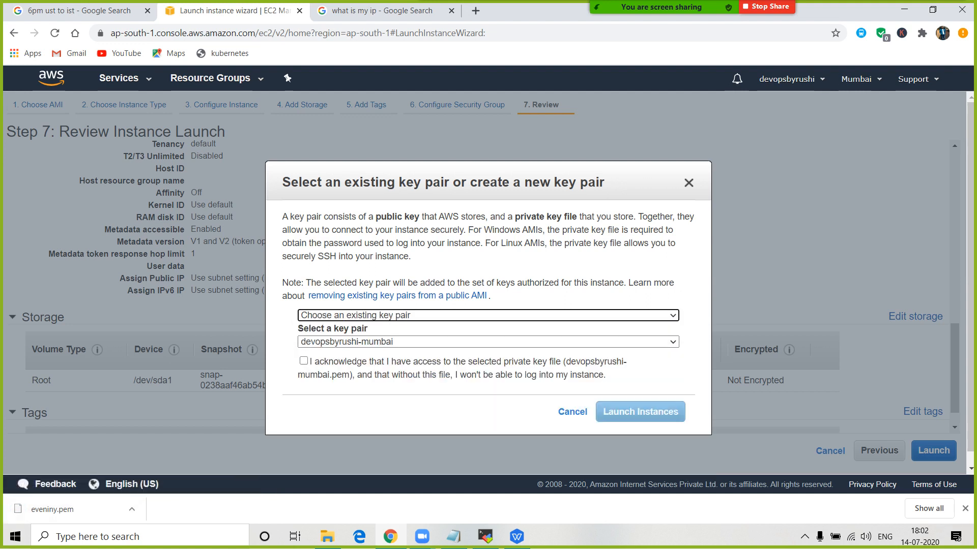
{"action": "left_click", "coordinate": [304, 361]}
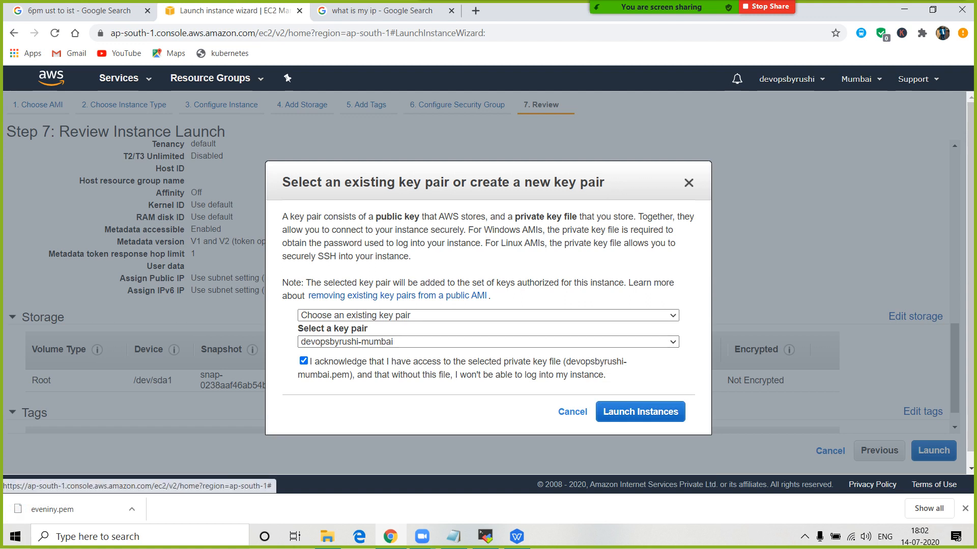
{"action": "left_click", "coordinate": [639, 412]}
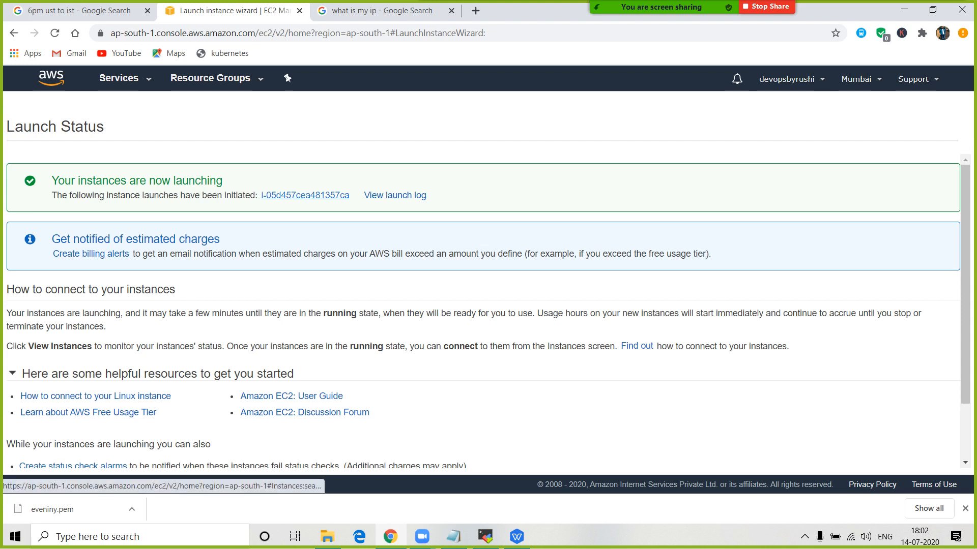
- Follow the new instance ID link to the Instances list
{"action": "left_click_drag", "start_coordinate": [349, 195], "coordinate": [263, 196]}
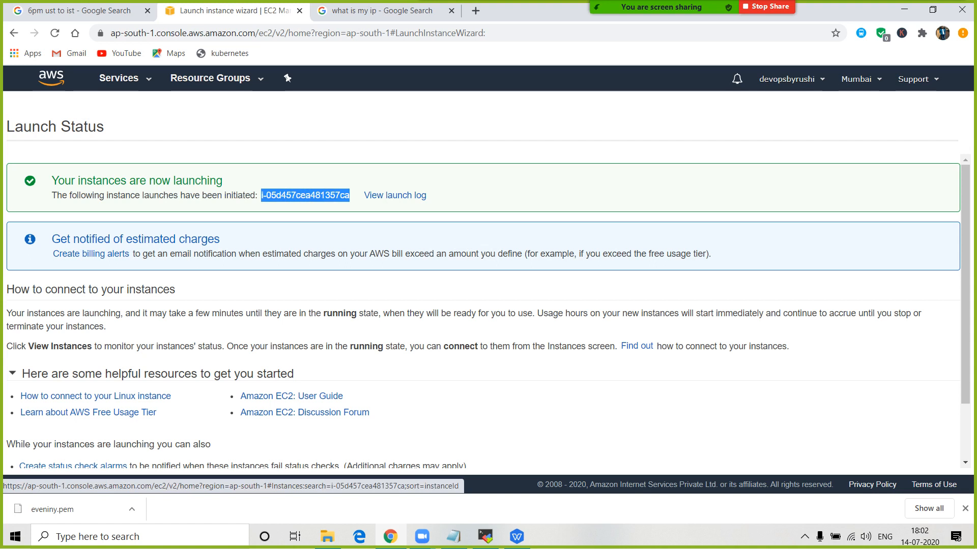
{"action": "left_click", "coordinate": [305, 196]}
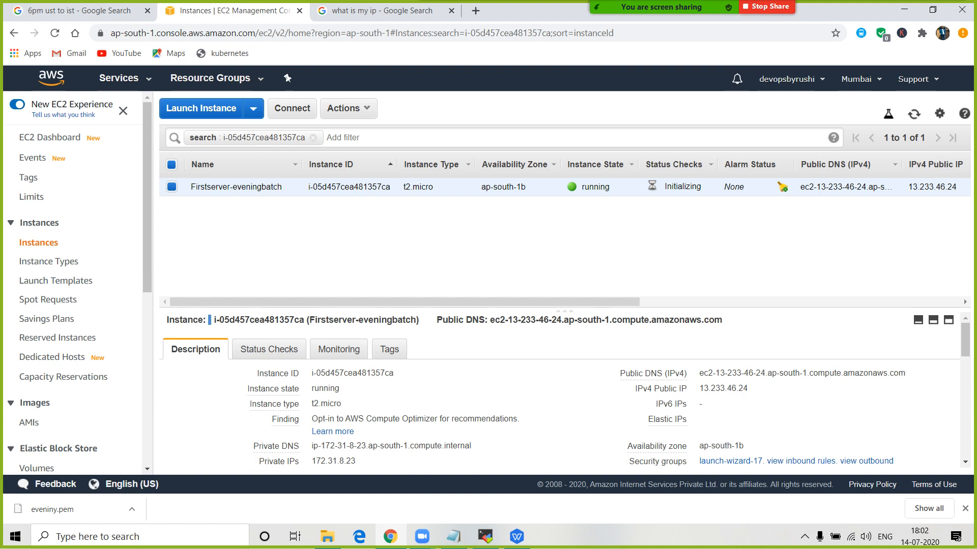
- Refresh the Instances list until Firstserver-eveningbatch shows running, then scan its columns
{"action": "left_click_drag", "start_coordinate": [578, 187], "coordinate": [610, 187]}
{"action": "left_click", "coordinate": [914, 114]}
{"action": "left_click", "coordinate": [914, 114]}
{"action": "left_click", "coordinate": [914, 113]}
{"action": "left_click", "coordinate": [914, 114]}
{"action": "left_click", "coordinate": [915, 114]}
{"action": "left_click", "coordinate": [914, 114]}
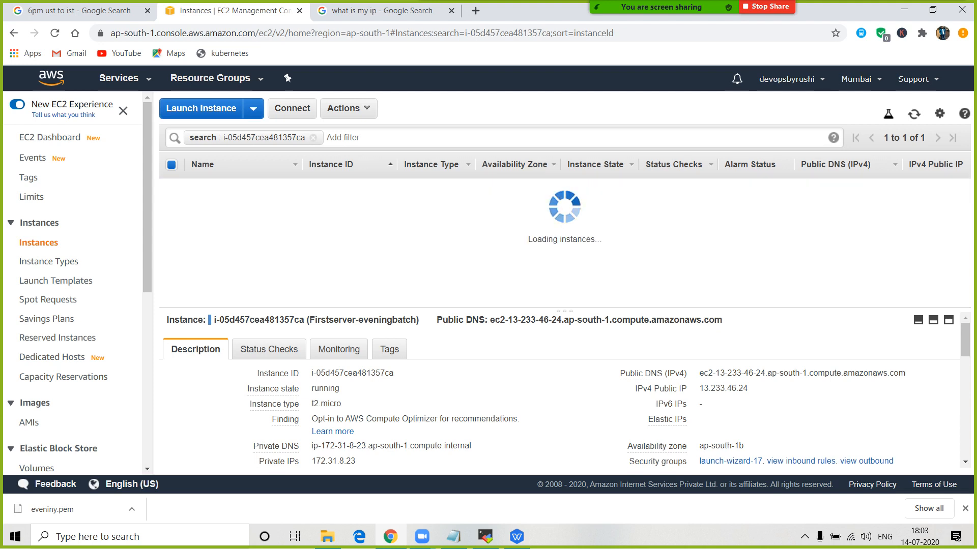
{"action": "left_click", "coordinate": [915, 113]}
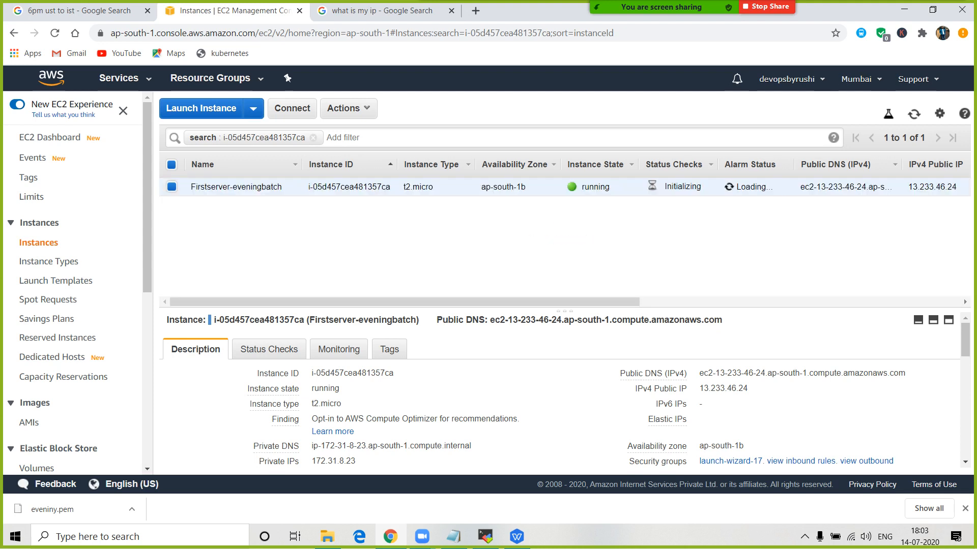
{"action": "scroll", "coordinate": [559, 229], "scroll_direction": "right", "scroll_amount": 1}
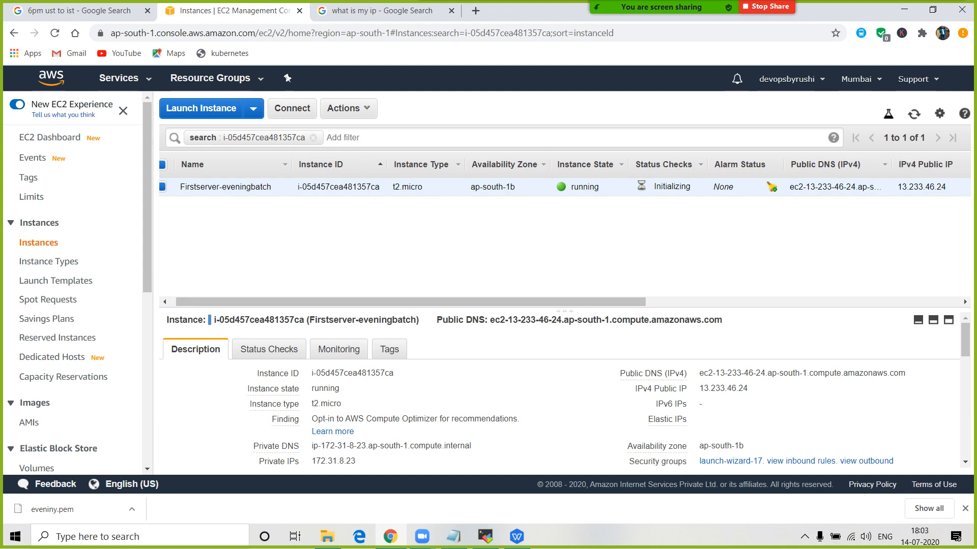
{"action": "scroll", "coordinate": [565, 229], "scroll_direction": "right", "scroll_amount": 3}
{"action": "scroll", "coordinate": [564, 229], "scroll_direction": "left", "scroll_amount": 4}
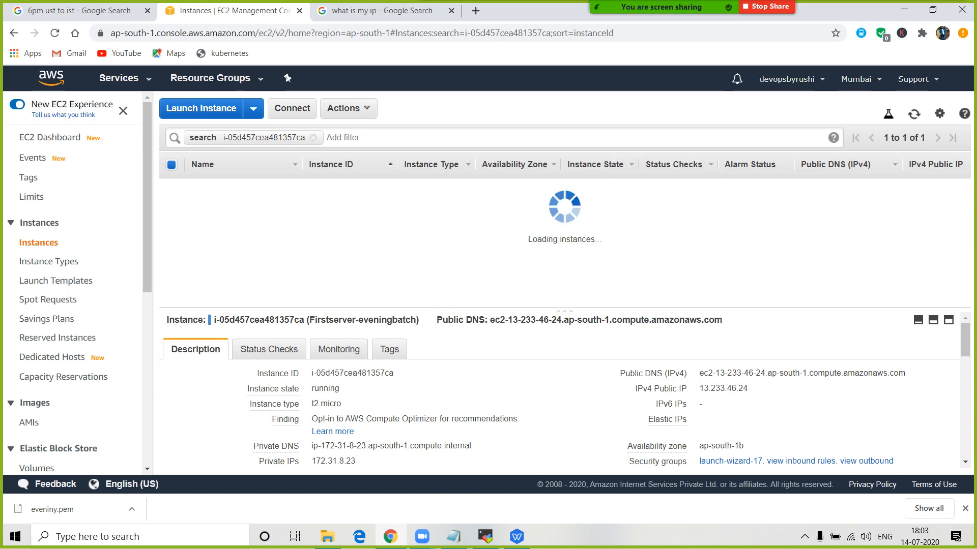
{"action": "scroll", "coordinate": [565, 229], "scroll_direction": "right", "scroll_amount": 5}
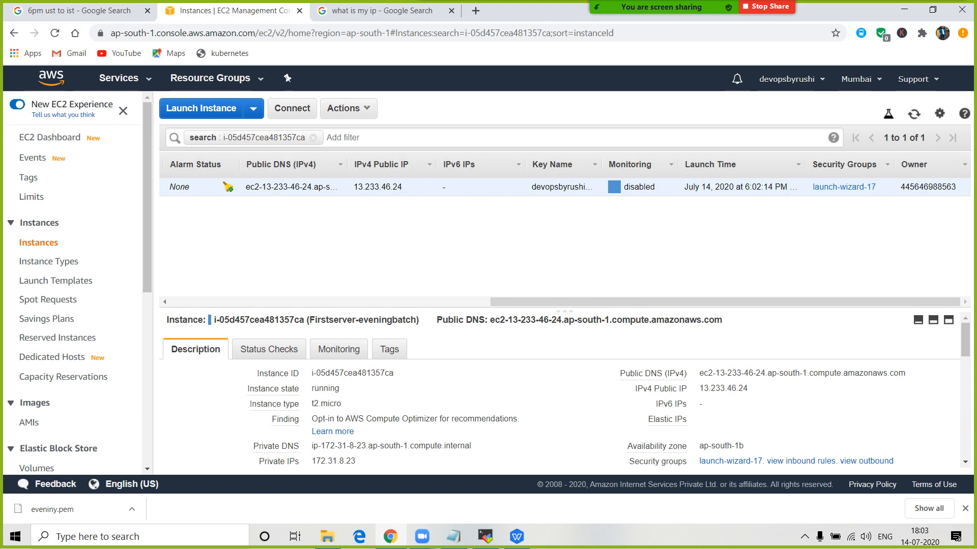
{"action": "scroll", "coordinate": [565, 229], "scroll_direction": "left", "scroll_amount": 5}
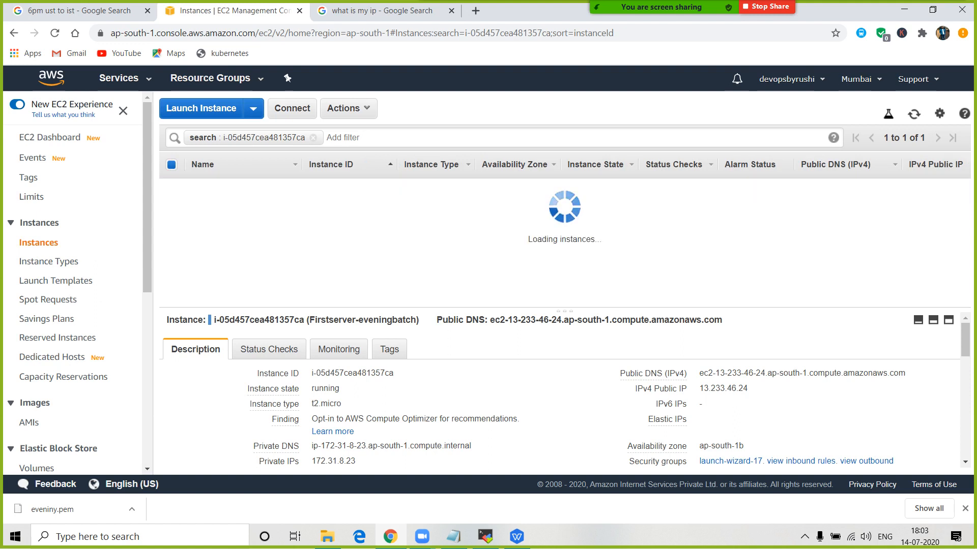
- Review the connection note lines and add a '-' separator
{"action": "left_click", "coordinate": [453, 536]}
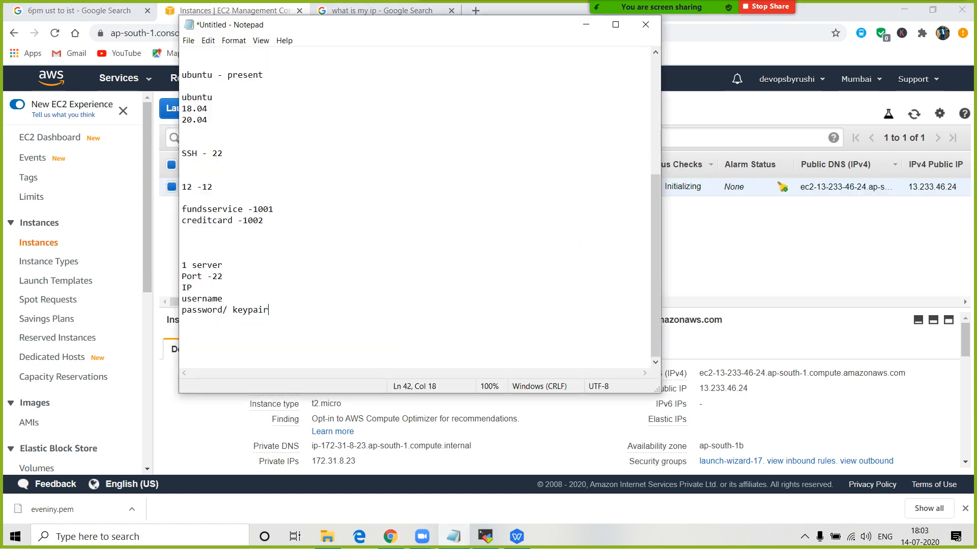
{"action": "key", "text": "shift+Home"}
{"action": "key", "text": "shift+Up"}
{"action": "key", "text": "shift+Up"}
{"action": "key", "text": "shift+Up"}
{"action": "key", "text": "shift+Up"}
{"action": "left_click", "coordinate": [224, 277]}
{"action": "key", "text": "shift+Home"}
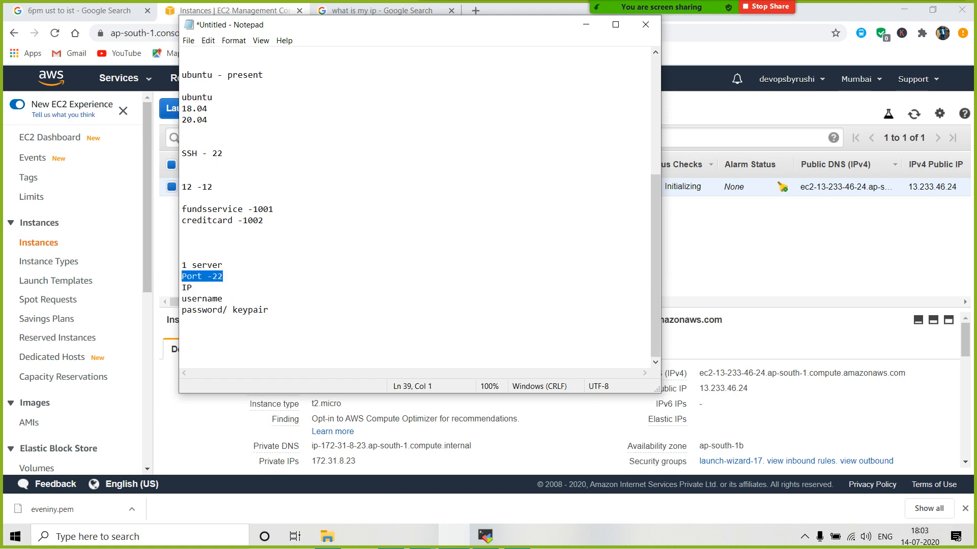
{"action": "left_click_drag", "start_coordinate": [270, 310], "coordinate": [182, 288]}
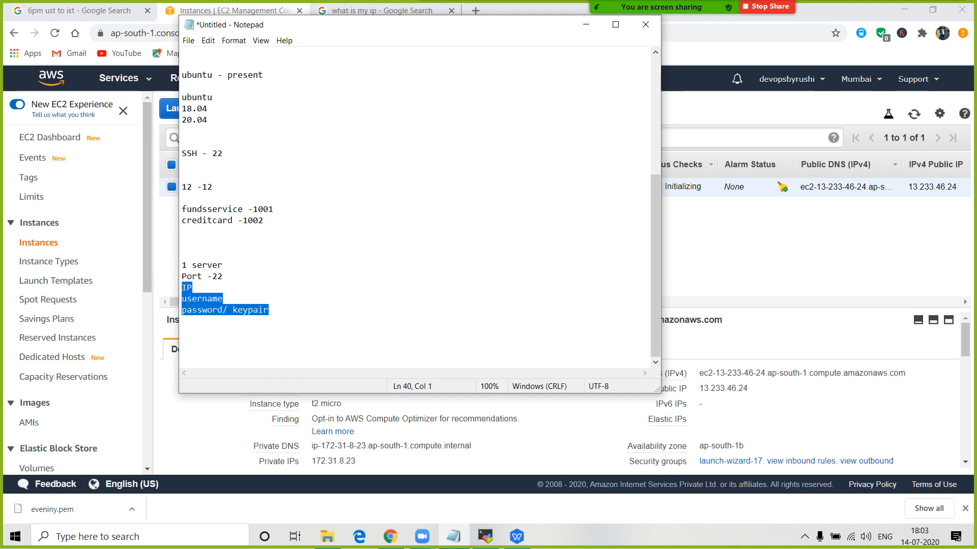
{"action": "left_click", "coordinate": [223, 300]}
{"action": "type", "text": "-"}
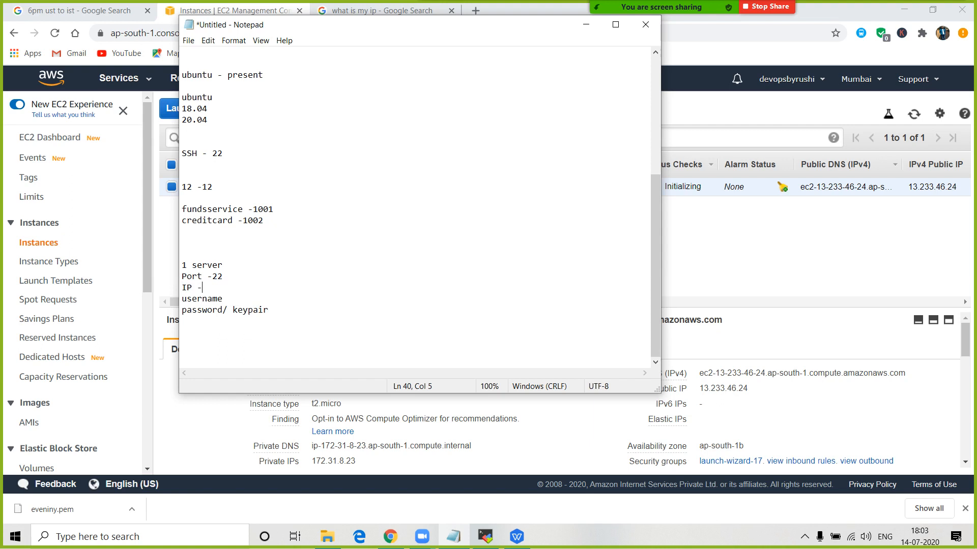
{"action": "key", "text": "alt+Tab"}
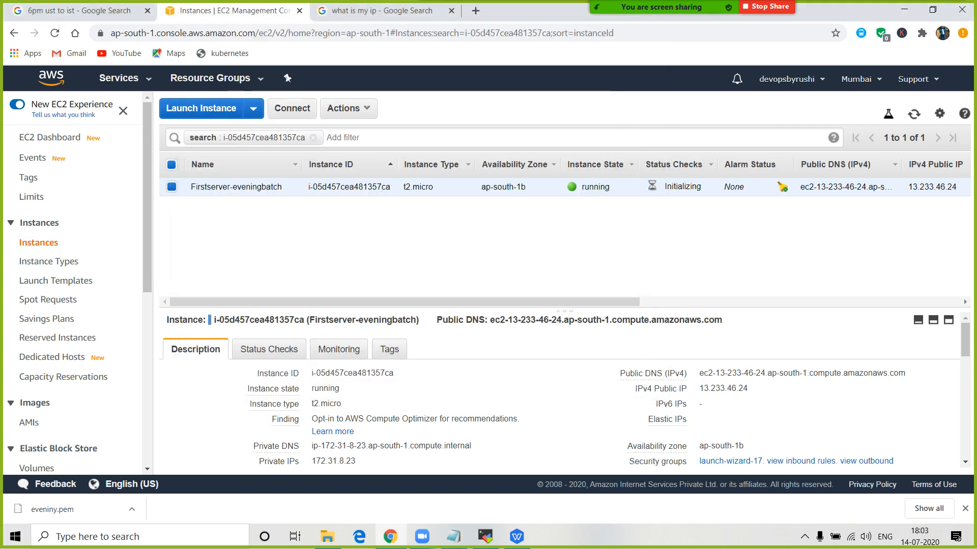
- Copy Firstserver-eveningbatch's public IP 13.233.46.24 and paste it on the notes' IP line
{"action": "left_click", "coordinate": [171, 187]}
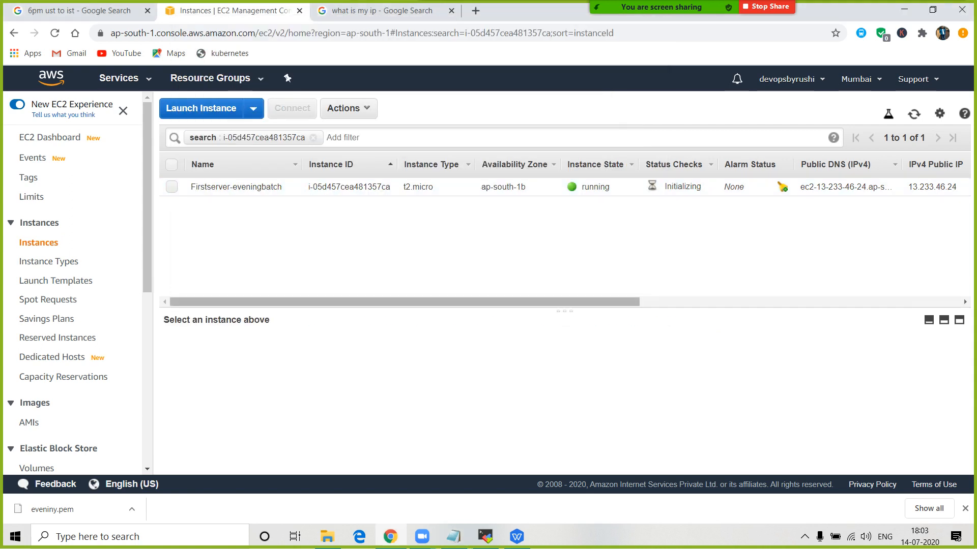
{"action": "left_click", "coordinate": [172, 187]}
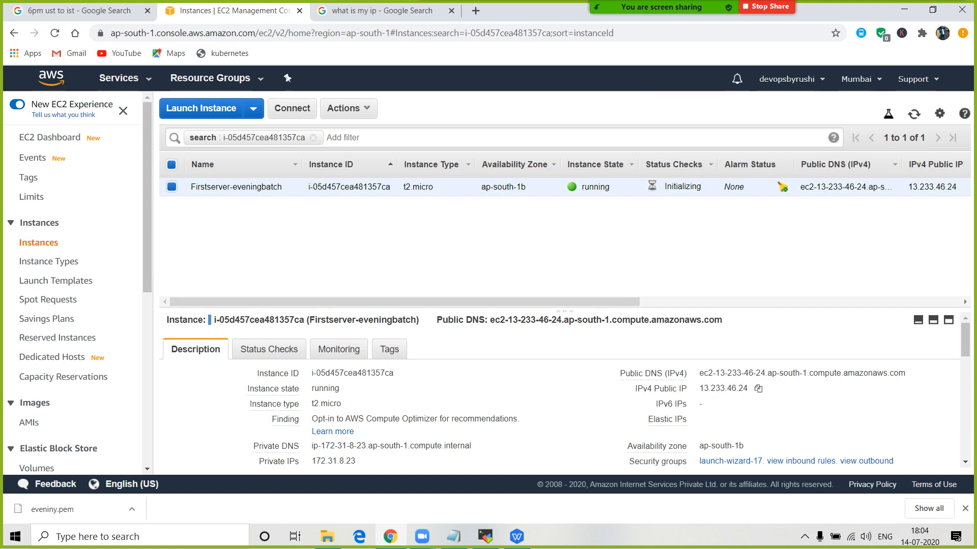
{"action": "left_click_drag", "start_coordinate": [637, 388], "coordinate": [748, 389]}
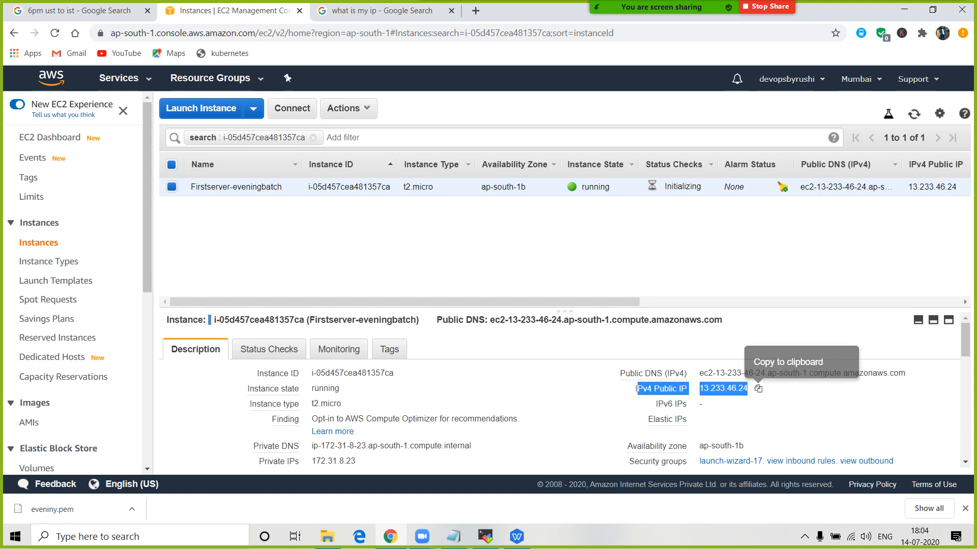
{"action": "left_click_drag", "start_coordinate": [637, 388], "coordinate": [606, 365]}
{"action": "left_click", "coordinate": [606, 365]}
{"action": "left_click", "coordinate": [758, 388]}
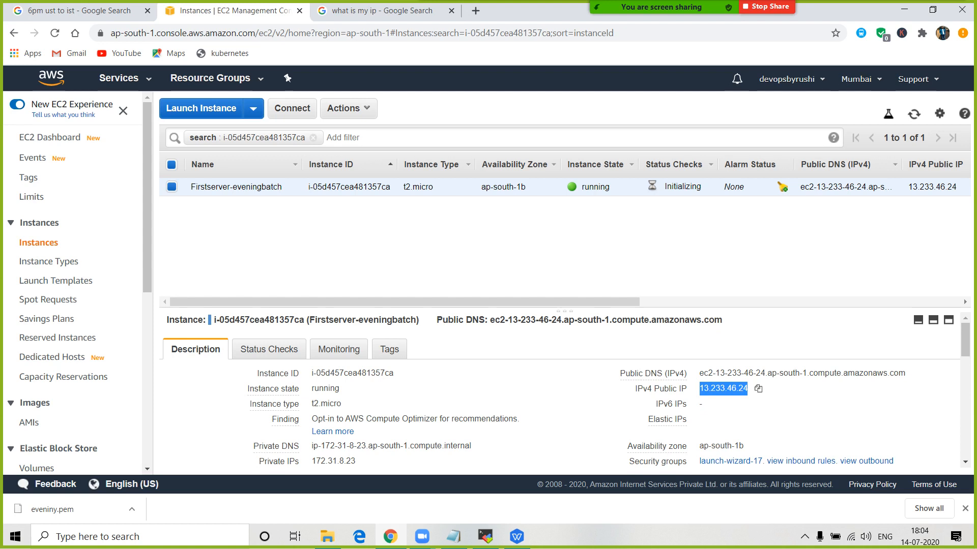
{"action": "key", "text": "alt+Tab"}
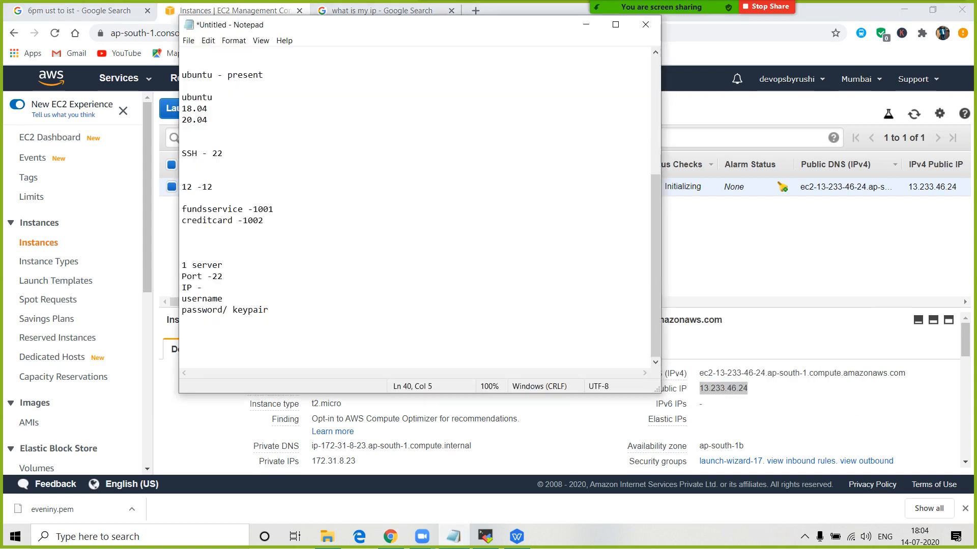
{"action": "key", "text": "ctrl+v"}
- Add ' -' after username, then reselect the instance and open its Connect instructions
{"action": "key", "text": "Down"}
{"action": "type", "text": "-"}
{"action": "left_click", "coordinate": [738, 244]}
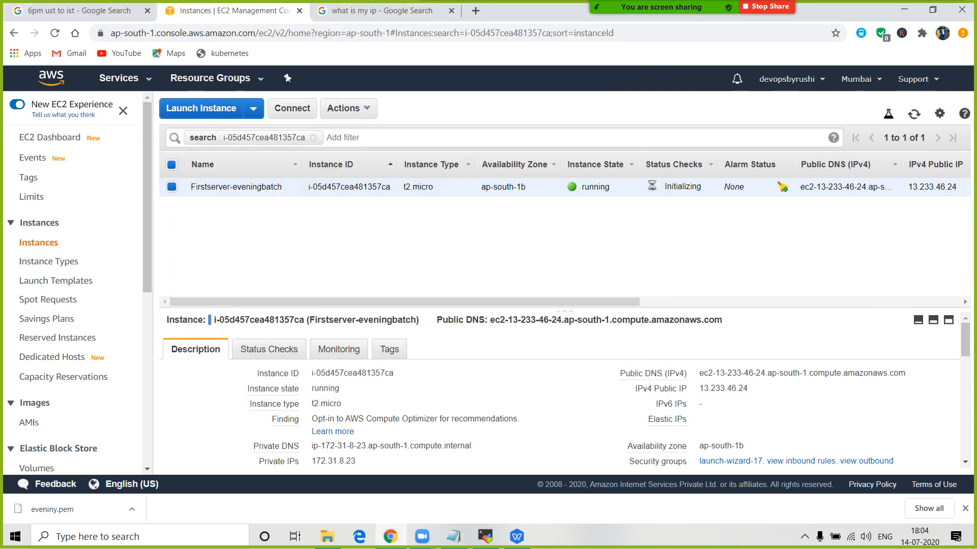
{"action": "left_click", "coordinate": [172, 187]}
{"action": "left_click", "coordinate": [172, 186]}
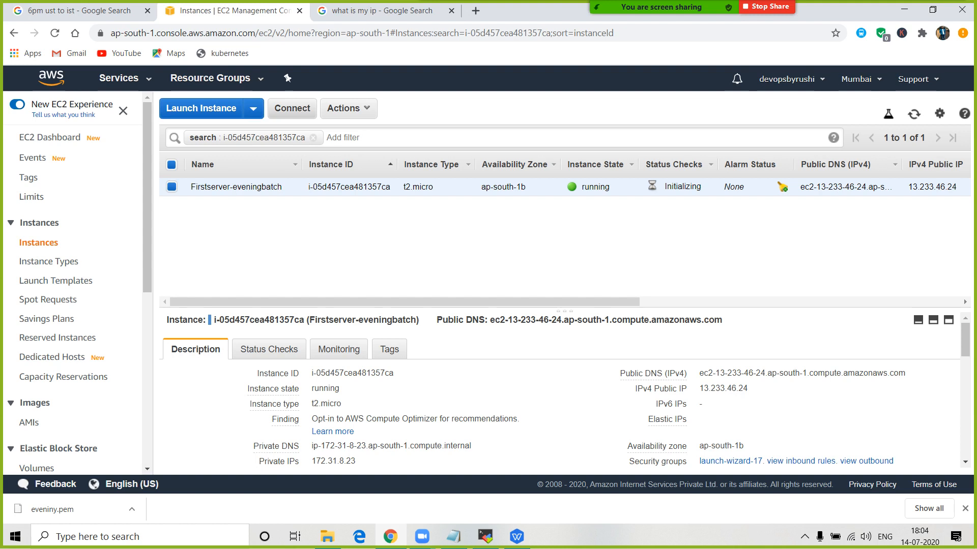
{"action": "left_click", "coordinate": [292, 108]}
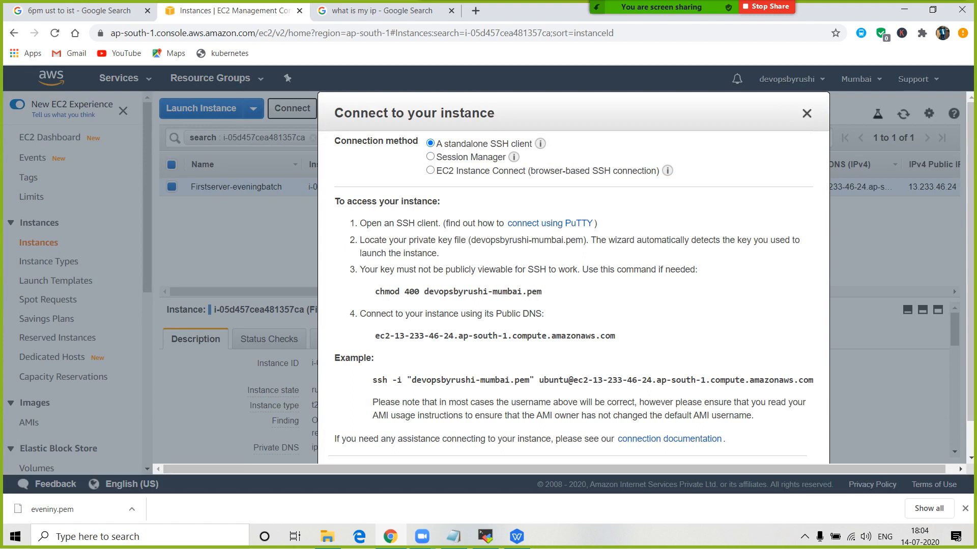
- Compare the IP in the example ssh command with the IP in the notes
{"action": "scroll", "coordinate": [953, 251], "scroll_direction": "down", "scroll_amount": 1}
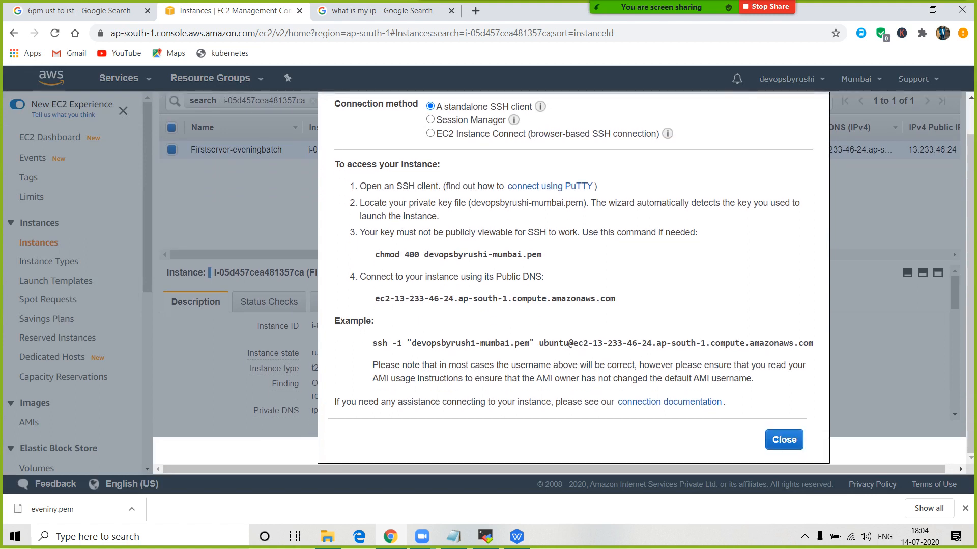
{"action": "double_click", "coordinate": [380, 343]}
{"action": "left_click", "coordinate": [385, 343]}
{"action": "left_click_drag", "start_coordinate": [373, 343], "coordinate": [524, 343]}
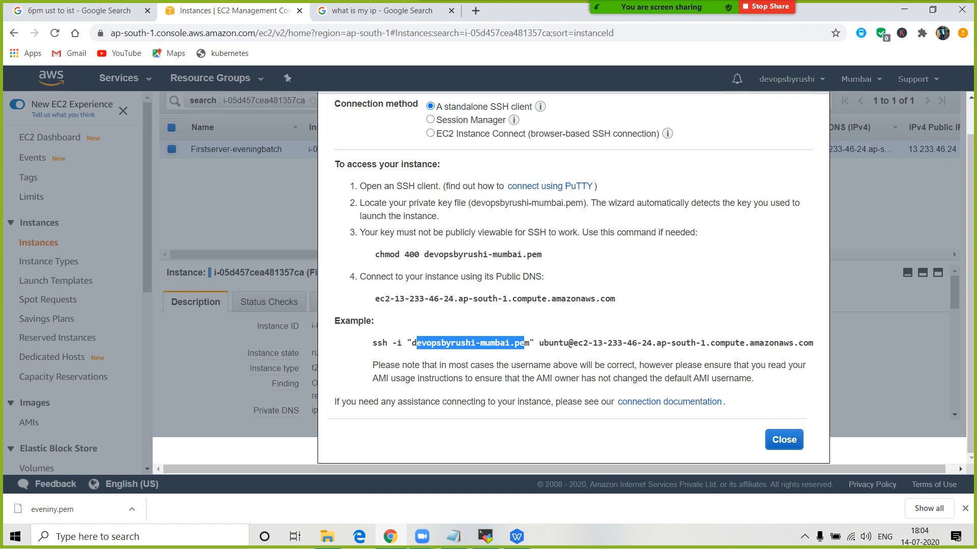
{"action": "left_click_drag", "start_coordinate": [593, 343], "coordinate": [642, 343]}
{"action": "key", "text": "alt+Tab"}
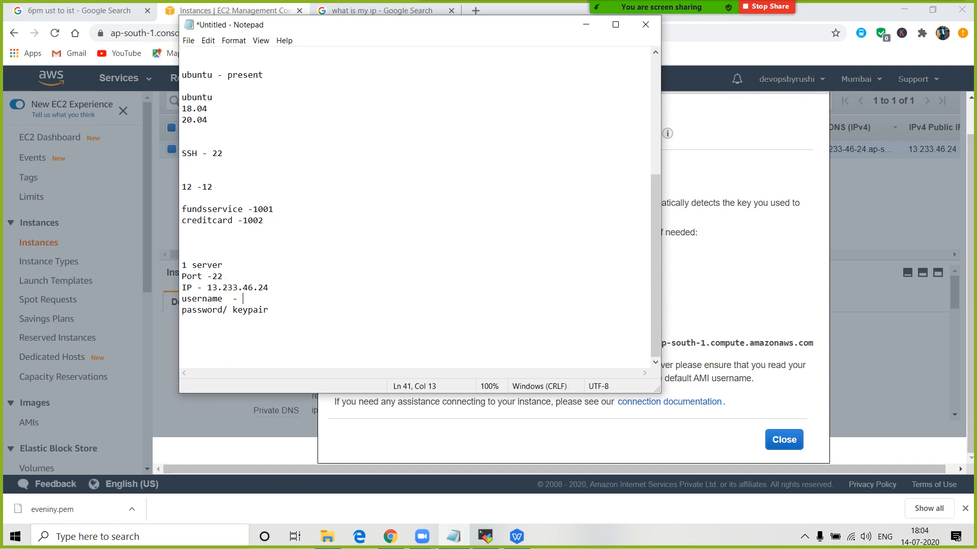
{"action": "left_click_drag", "start_coordinate": [212, 288], "coordinate": [249, 288]}
{"action": "key", "text": "alt+Tab"}
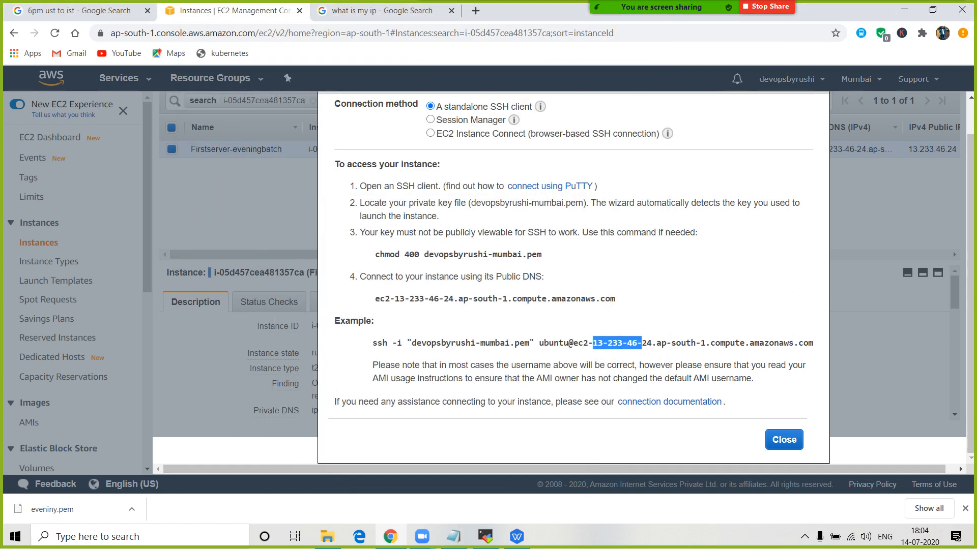
{"action": "left_click", "coordinate": [622, 343]}
{"action": "left_click_drag", "start_coordinate": [593, 343], "coordinate": [651, 344]}
- Copy 'ubuntu' from the ssh command and paste it on the notes' username line
{"action": "left_click_drag", "start_coordinate": [539, 343], "coordinate": [569, 344]}
{"action": "key", "text": "ctrl+c"}
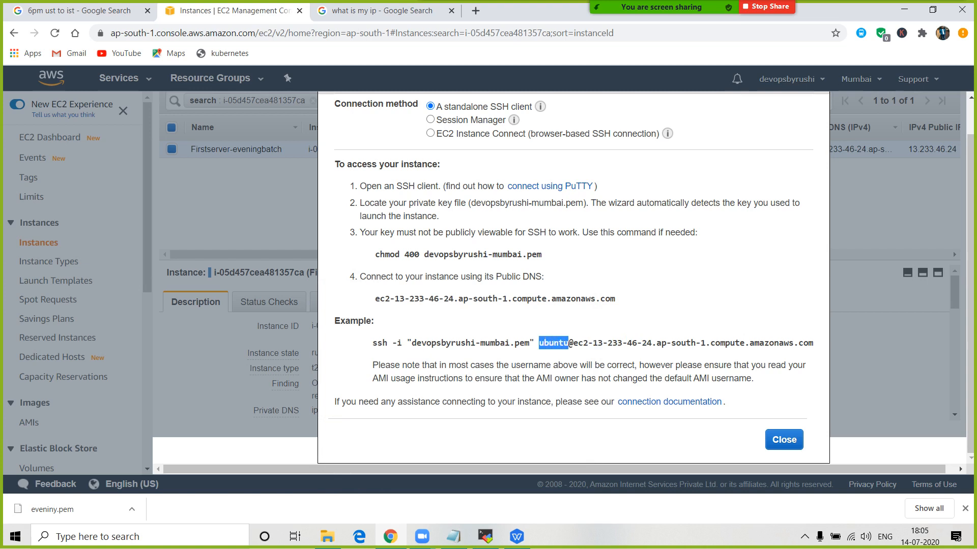
{"action": "right_click", "coordinate": [550, 344]}
{"action": "left_click", "coordinate": [565, 354]}
{"action": "key", "text": "alt+Tab"}
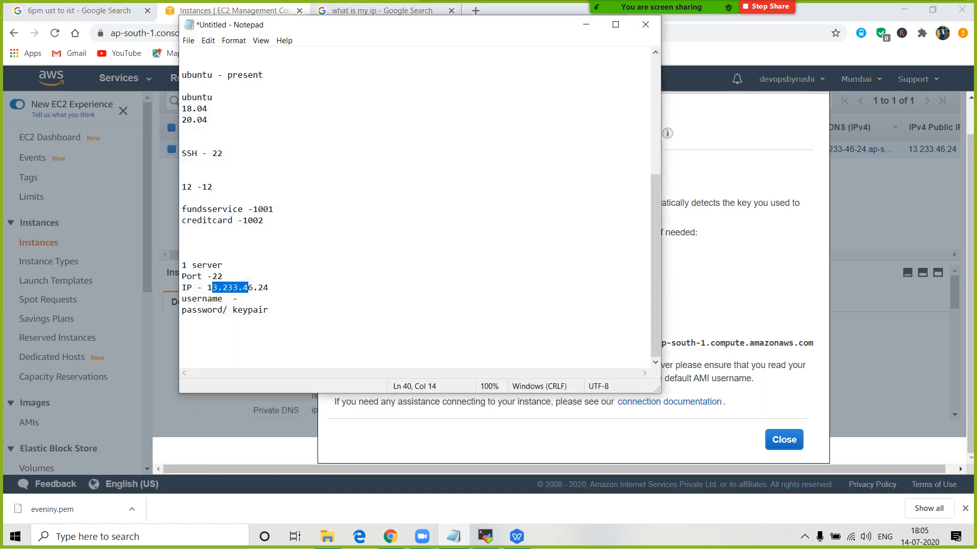
{"action": "key", "text": "Down"}
{"action": "key", "text": "ctrl+v"}
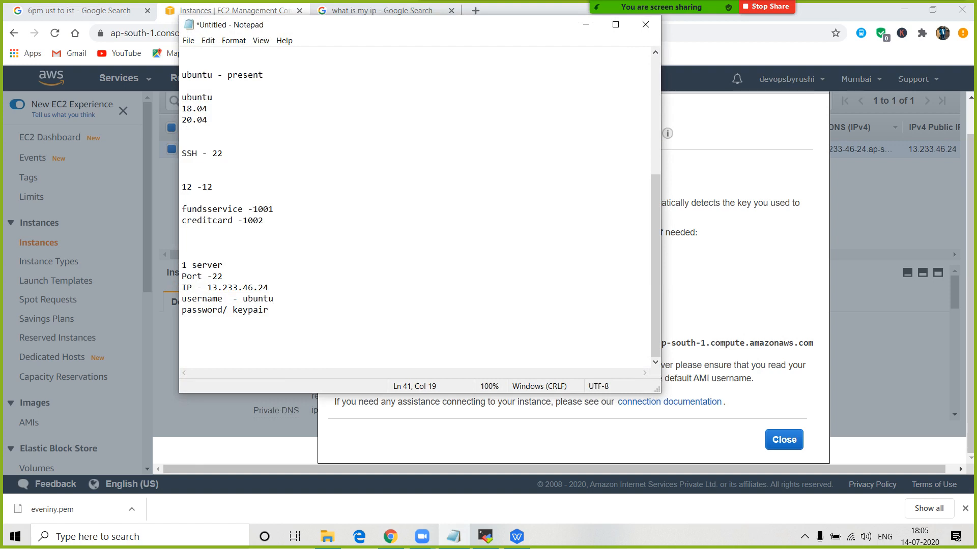
{"action": "left_click", "coordinate": [132, 510]}
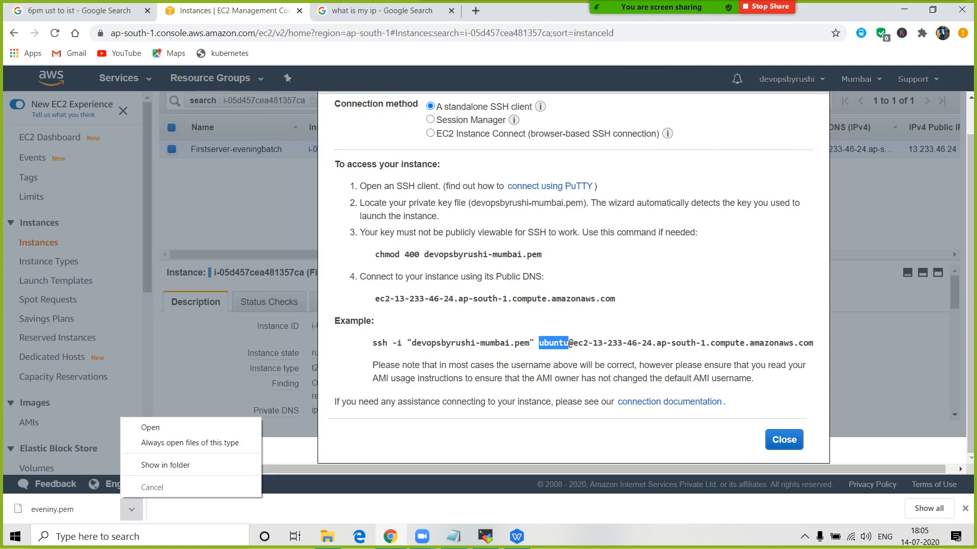
- Open the aws-credentials folder, select the Mumbai .pem key, then highlight the connection details in the notes
{"action": "key", "text": "super+d"}
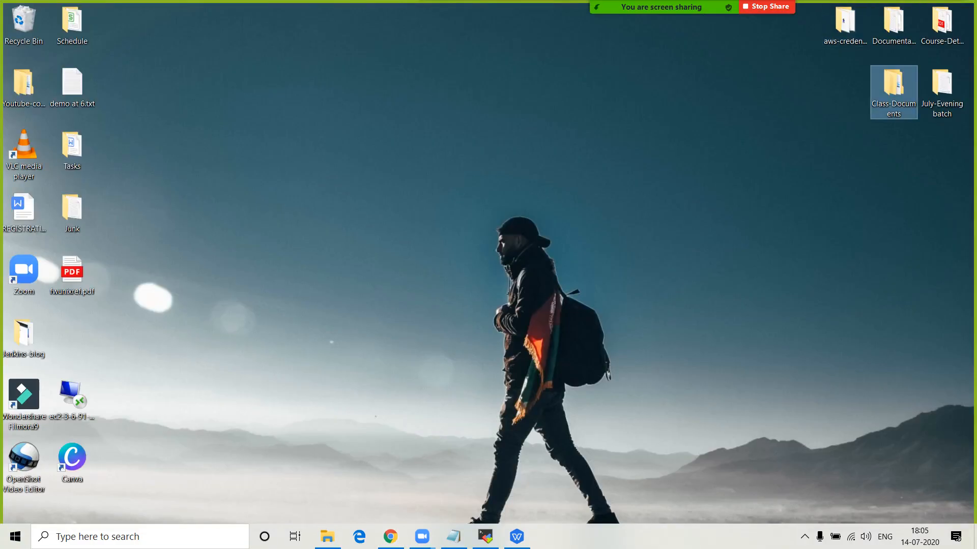
{"action": "double_click", "coordinate": [845, 25]}
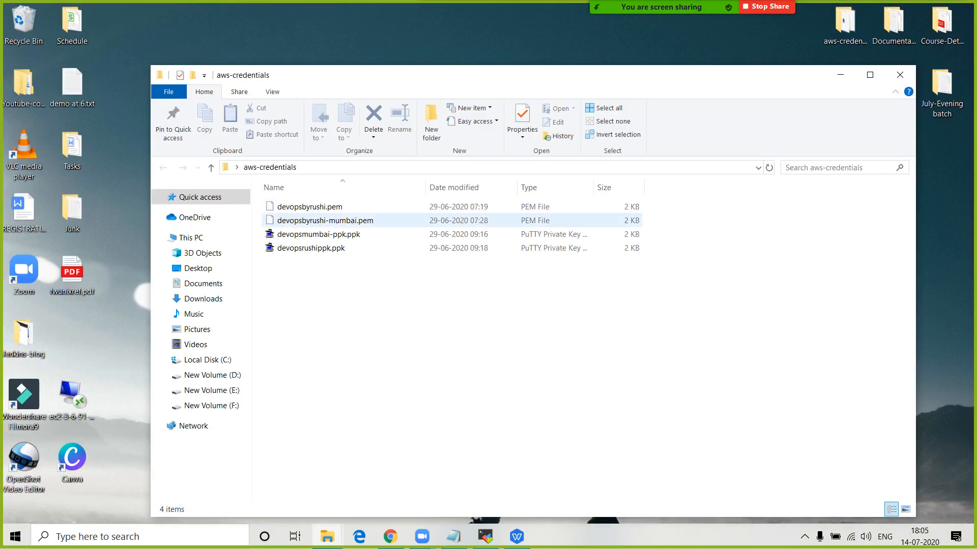
{"action": "left_click", "coordinate": [325, 220]}
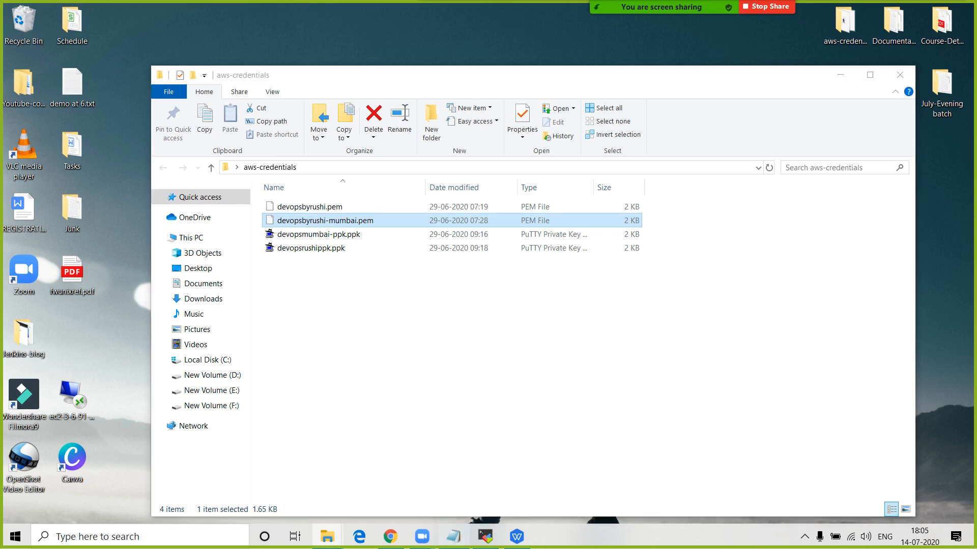
{"action": "left_click", "coordinate": [453, 536]}
{"action": "left_click_drag", "start_coordinate": [275, 312], "coordinate": [188, 265]}
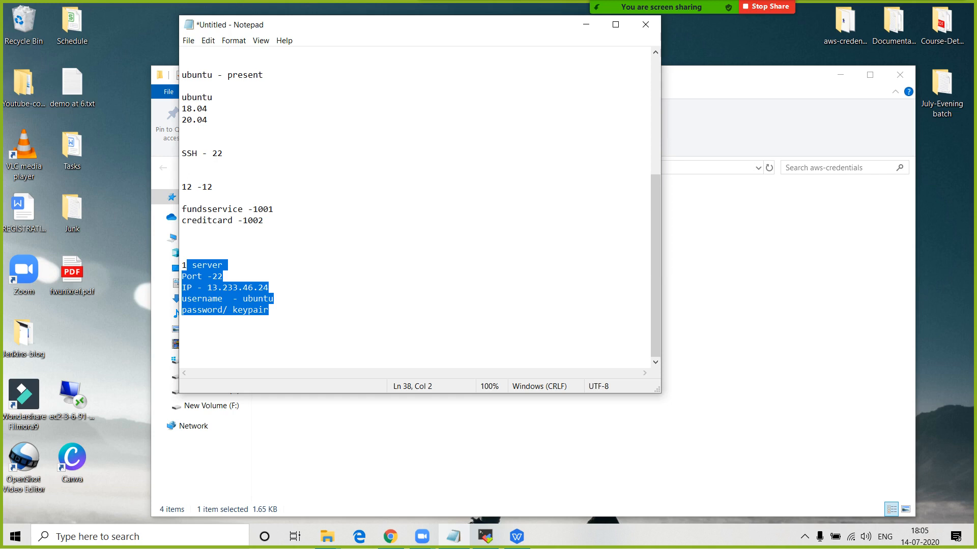
- Add a 'next step:' heading below the password/ keypair line
{"action": "left_click", "coordinate": [182, 332]}
{"action": "left_click_drag", "start_coordinate": [269, 310], "coordinate": [182, 265]}
{"action": "left_click", "coordinate": [270, 311]}
{"action": "key", "text": "Return"}
{"action": "key", "text": "Return"}
{"action": "key", "text": "Return"}
{"action": "type", "text": "nex"}
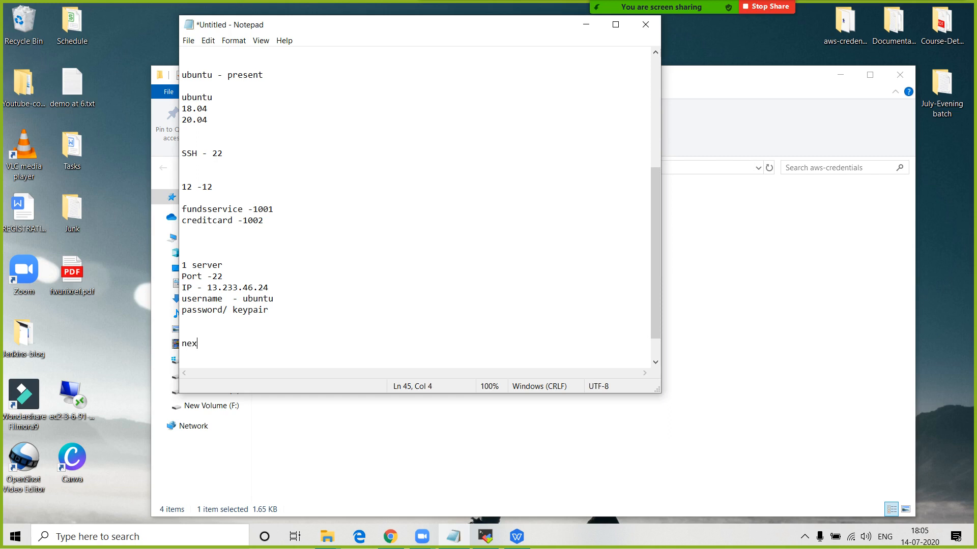
{"action": "type", "text": "t step"}
{"action": "type", "text": ":"}
{"action": "key", "text": "Return"}
{"action": "key", "text": "Return"}
{"action": "key", "text": "Return"}
- Add the line 'How to connect to ec2 instance using mobaxterm?' with a capital H
{"action": "type", "text": "how to "}
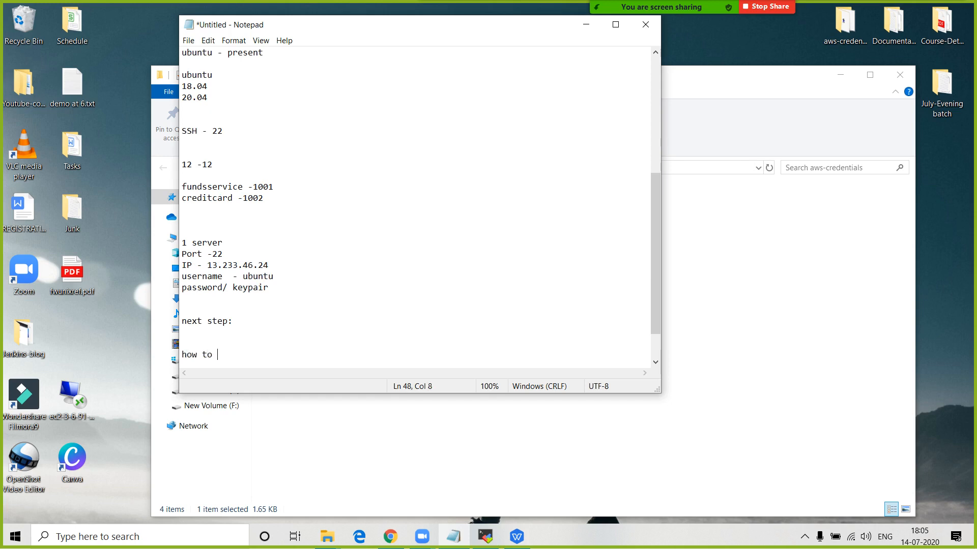
{"action": "type", "text": "connect to ec2 instance usin"}
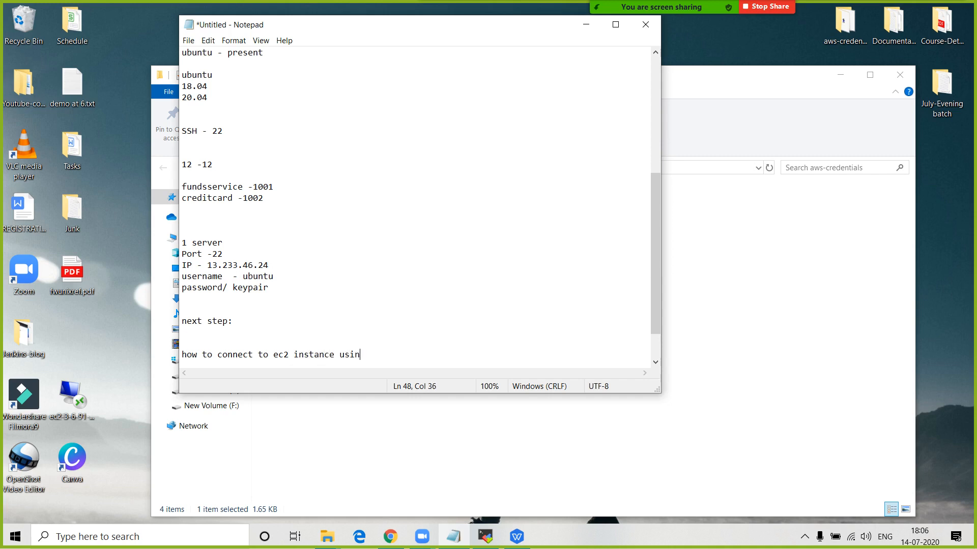
{"action": "type", "text": "g mova"}
{"action": "key", "text": "BackSpace"}
{"action": "type", "text": "baxter?m"}
{"action": "key", "text": "Return"}
{"action": "key", "text": "Return"}
{"action": "key", "text": "Return"}
{"action": "key", "text": "Return"}
{"action": "key", "text": "shift+Up"}
{"action": "key", "text": "shift+Up"}
{"action": "key", "text": "shift+Up"}
{"action": "key", "text": "shift+Up"}
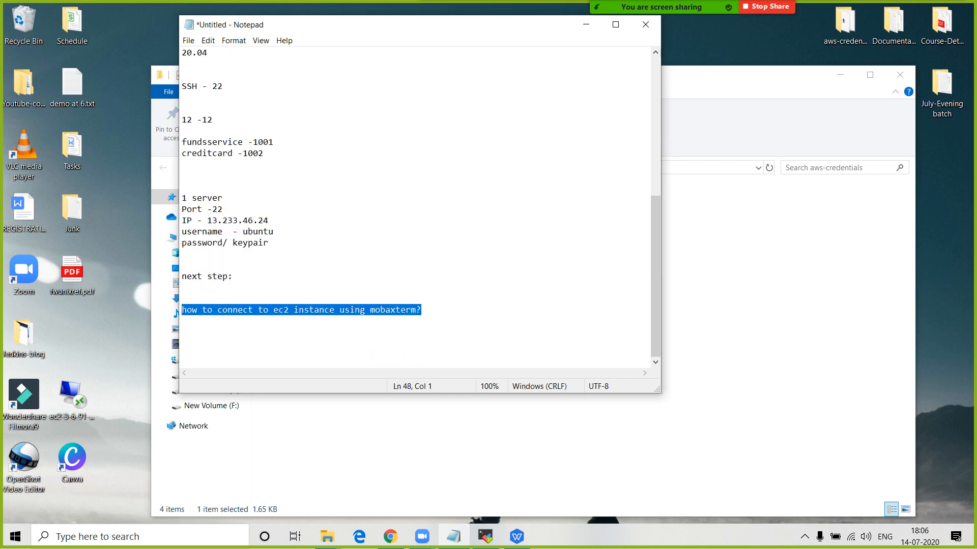
{"action": "left_click", "coordinate": [192, 310]}
{"action": "key", "text": "BackSpace"}
{"action": "type", "text": "H"}
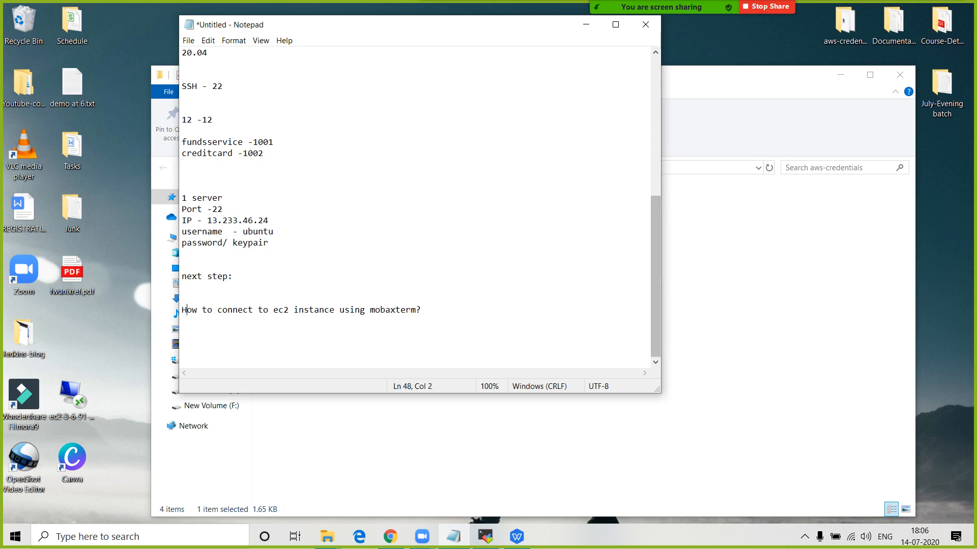
{"action": "left_click", "coordinate": [727, 295]}
{"action": "left_click", "coordinate": [390, 537]}
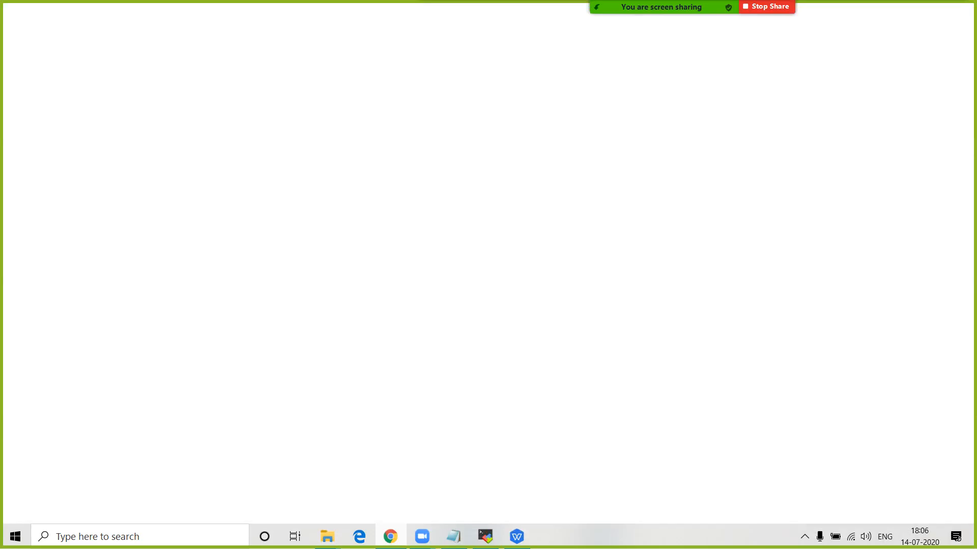
- Search 'mobaxterm download' in a new tab and open the MobaXterm download page
{"action": "left_click", "coordinate": [477, 10]}
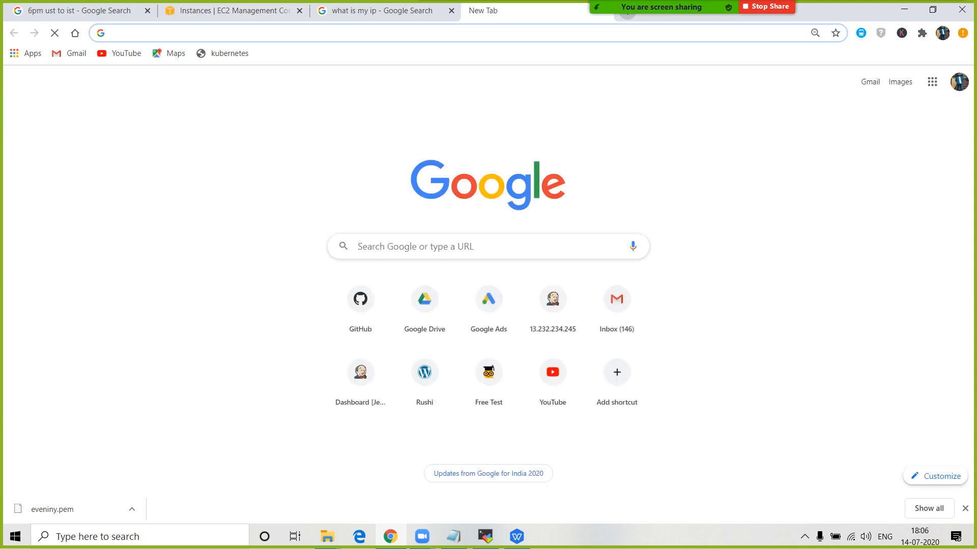
{"action": "type", "text": "mobaxter"}
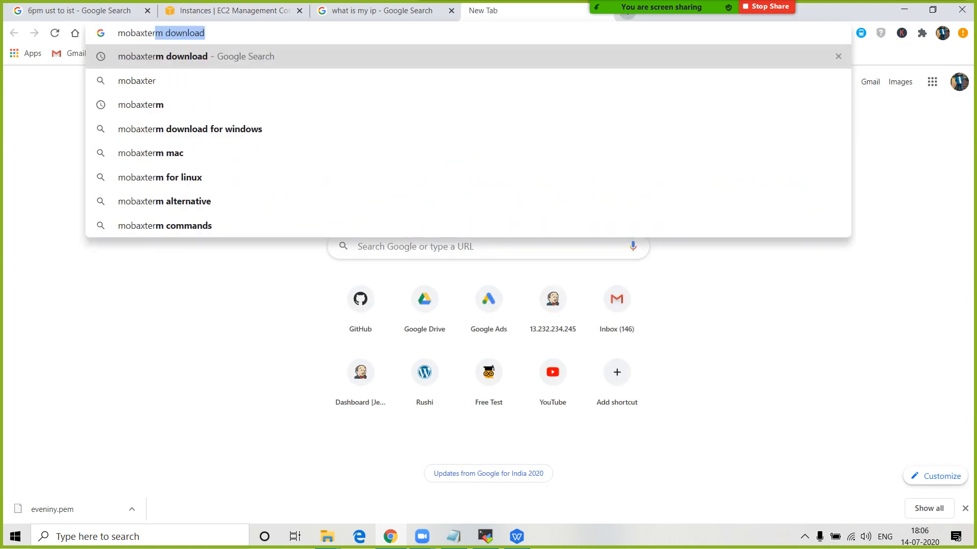
{"action": "type", "text": "m download"}
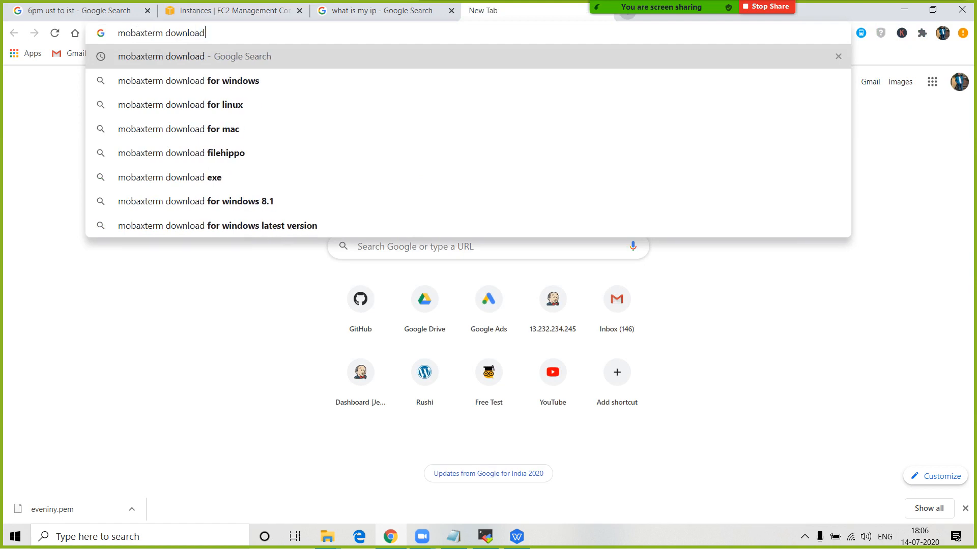
{"action": "key", "text": "Return"}
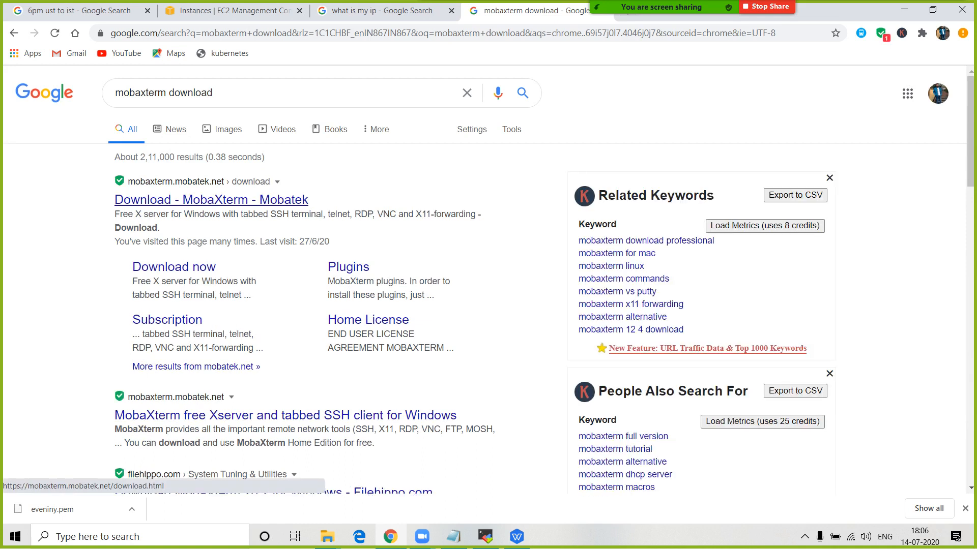
{"action": "left_click", "coordinate": [211, 199]}
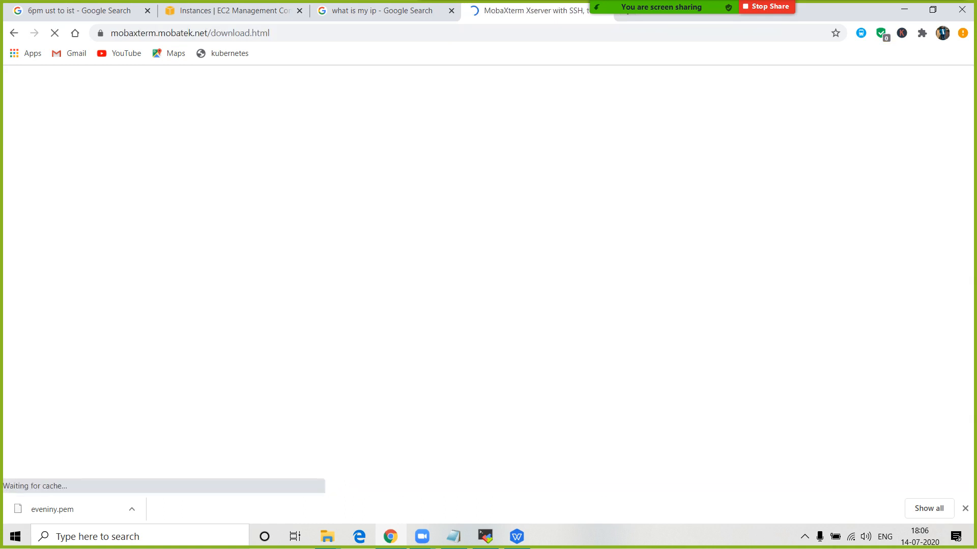
- Start the Home Edition Portable v20.2 download, then cancel it
{"action": "scroll", "coordinate": [320, 199], "scroll_direction": "down", "scroll_amount": 3}
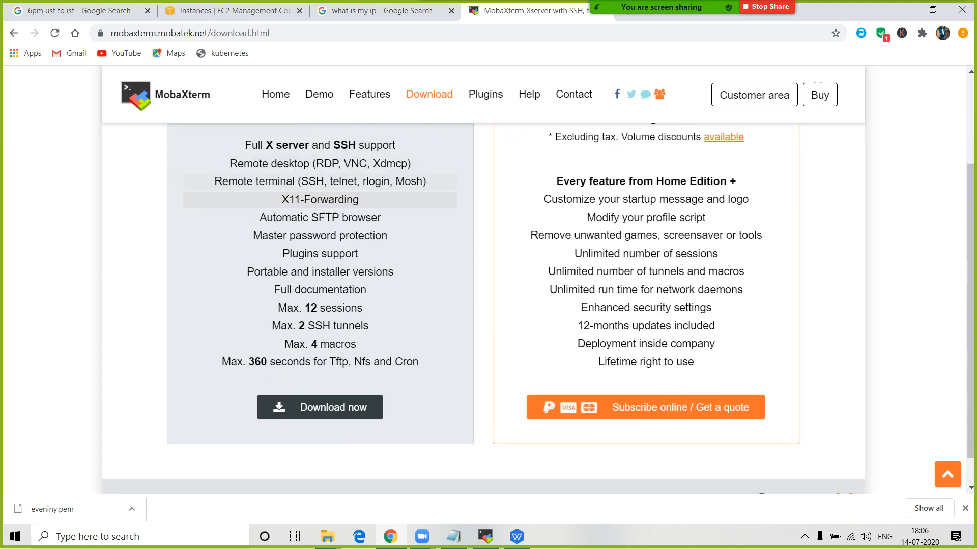
{"action": "scroll", "coordinate": [320, 257], "scroll_direction": "up", "scroll_amount": 1}
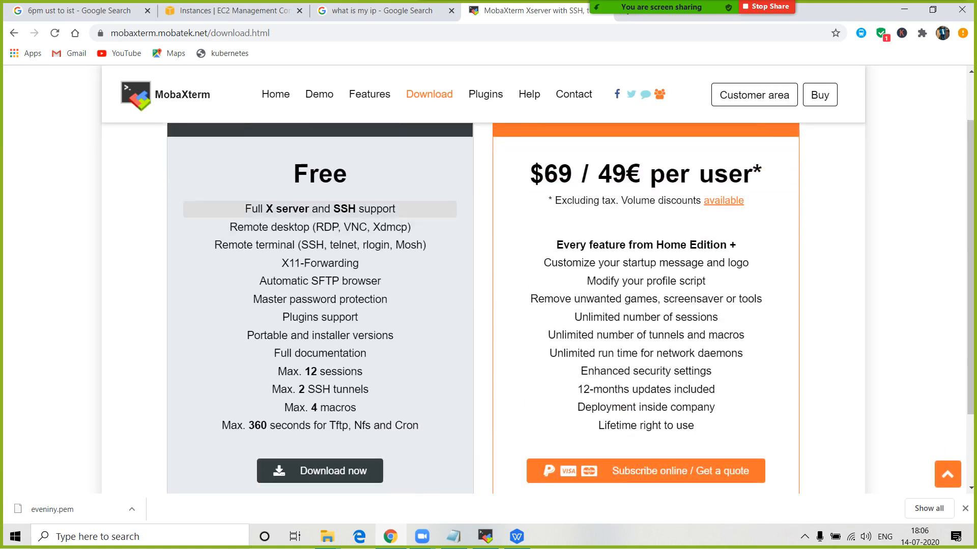
{"action": "scroll", "coordinate": [320, 213], "scroll_direction": "up", "scroll_amount": 1}
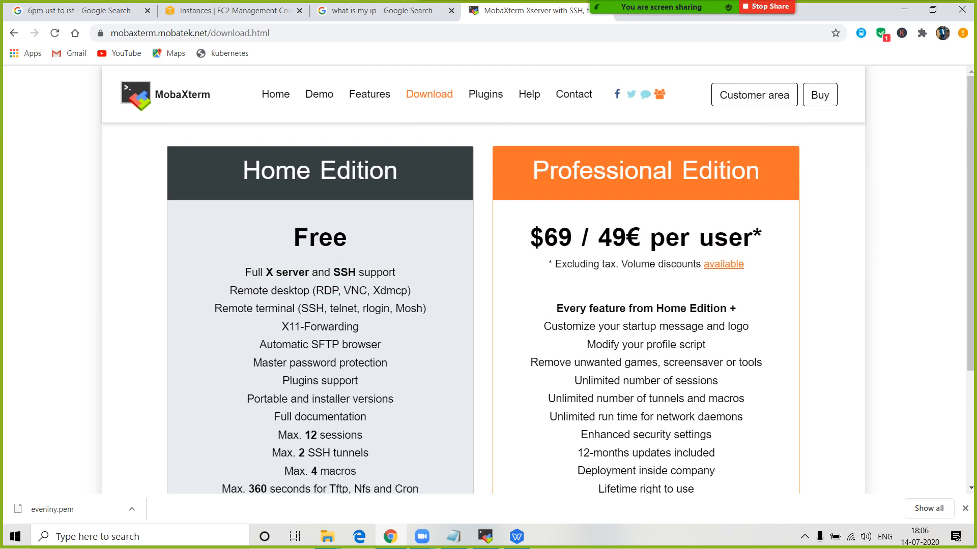
{"action": "scroll", "coordinate": [320, 407], "scroll_direction": "down", "scroll_amount": 2}
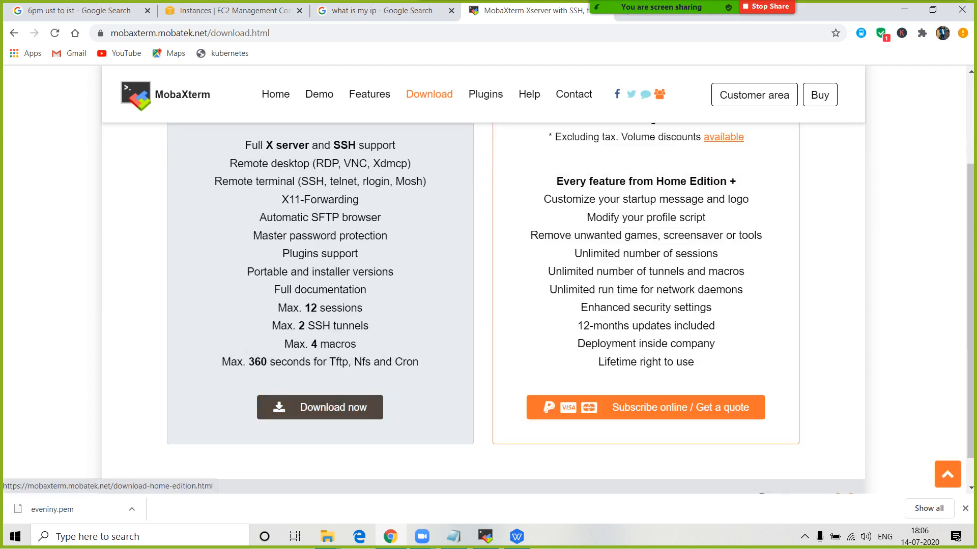
{"action": "scroll", "coordinate": [320, 407], "scroll_direction": "up", "scroll_amount": 3}
{"action": "scroll", "coordinate": [320, 407], "scroll_direction": "down", "scroll_amount": 3}
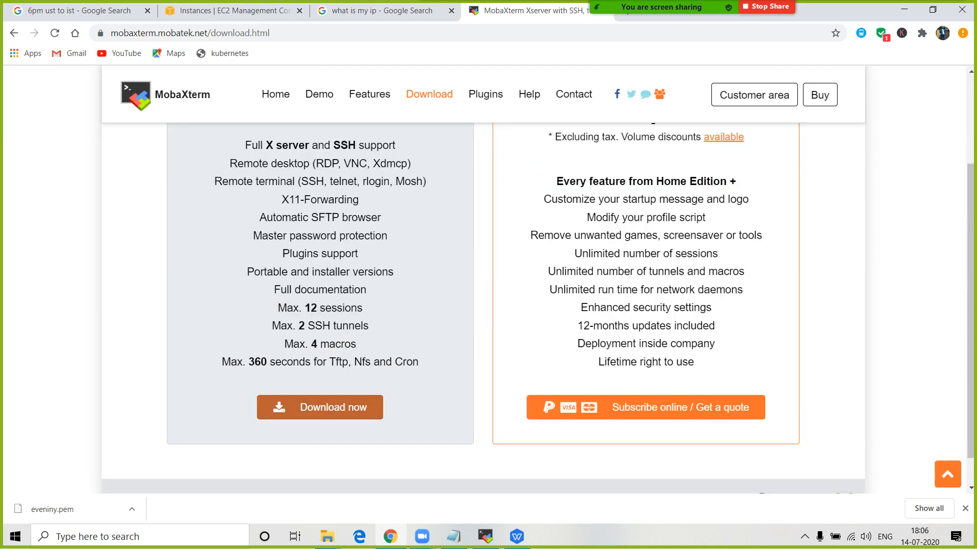
{"action": "left_click", "coordinate": [320, 407]}
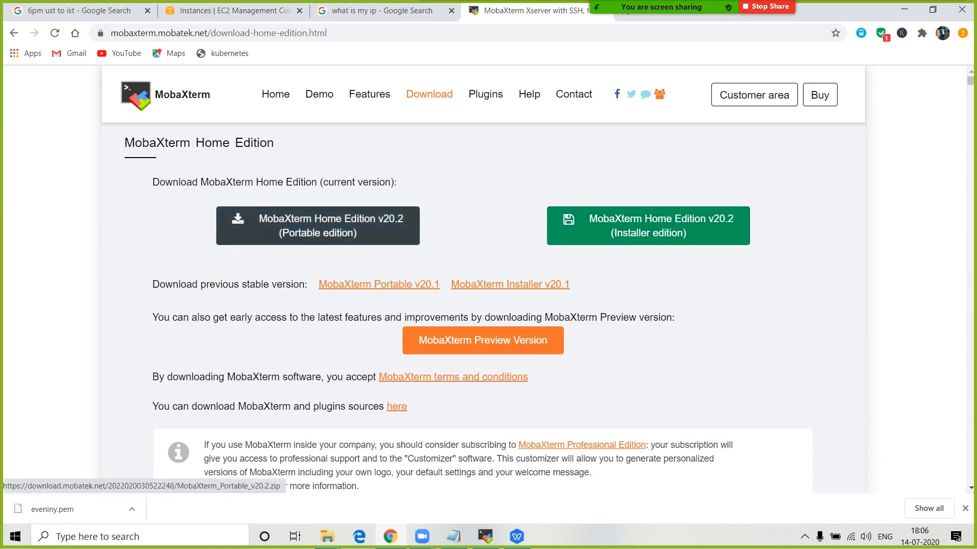
{"action": "left_click", "coordinate": [318, 226]}
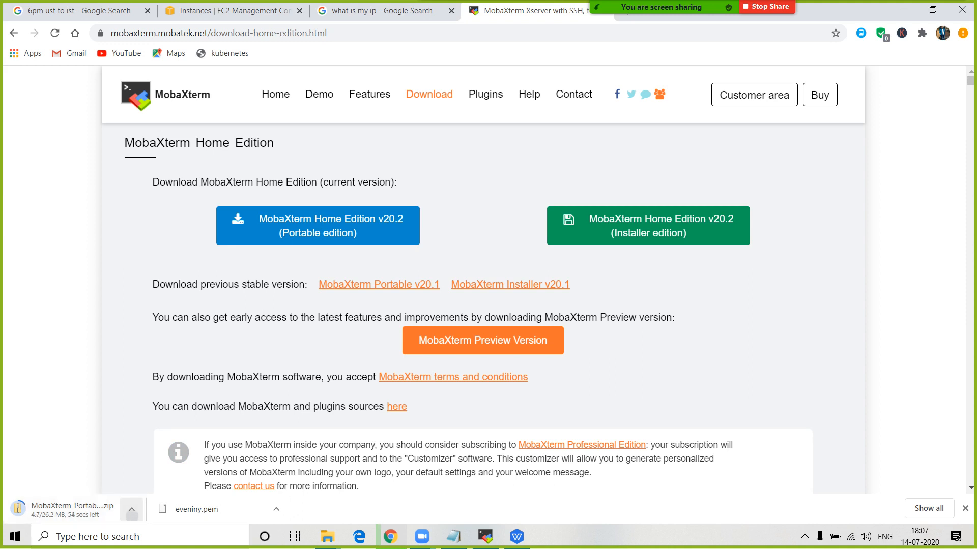
{"action": "left_click", "coordinate": [132, 510]}
{"action": "left_click", "coordinate": [152, 487]}
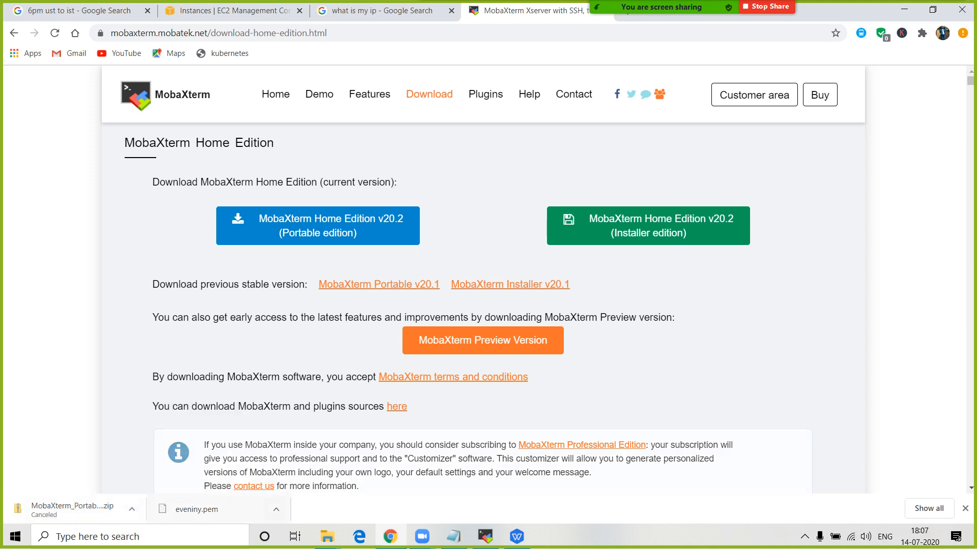
- Copy the eveniny.pem key file from the Downloads folder
{"action": "mouse_move", "coordinate": [327, 536]}
{"action": "left_click", "coordinate": [261, 473]}
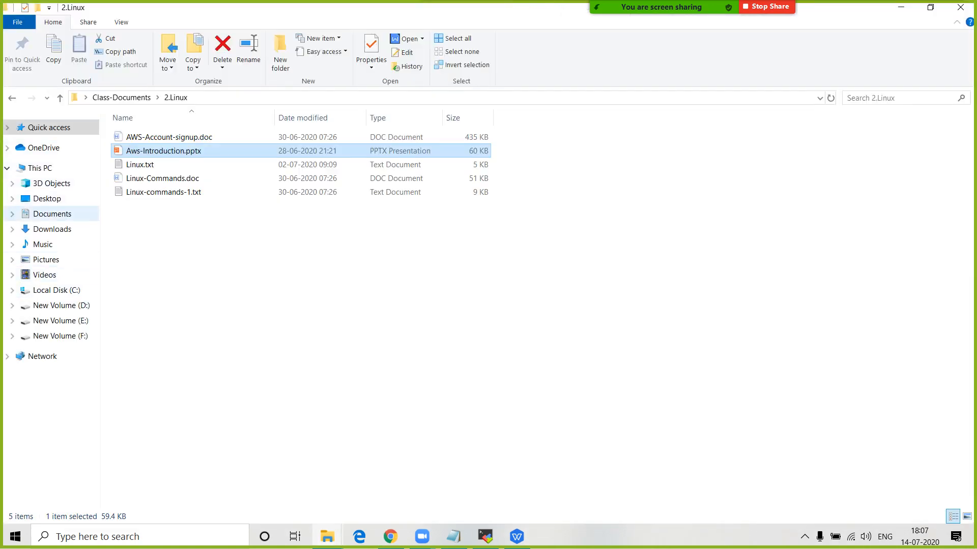
{"action": "left_click", "coordinate": [52, 229]}
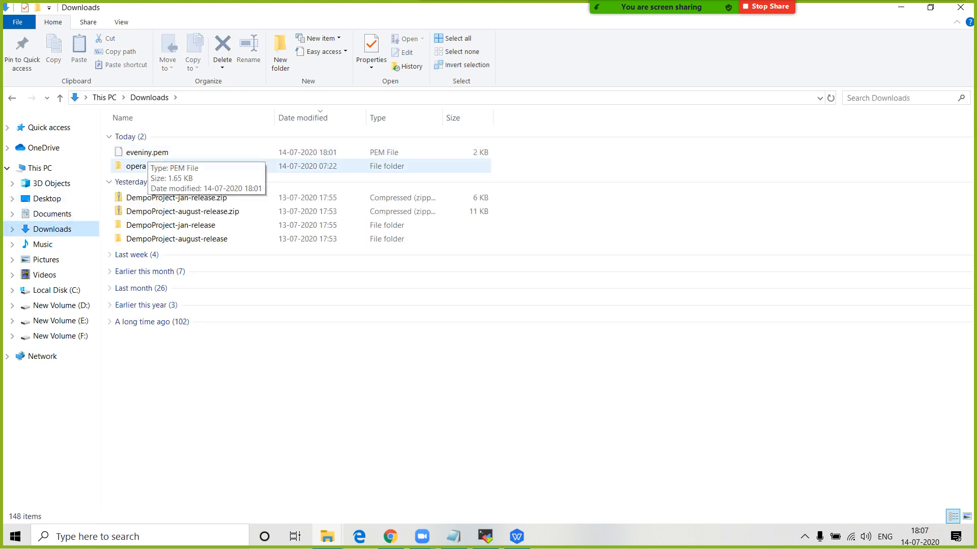
{"action": "left_click", "coordinate": [156, 167]}
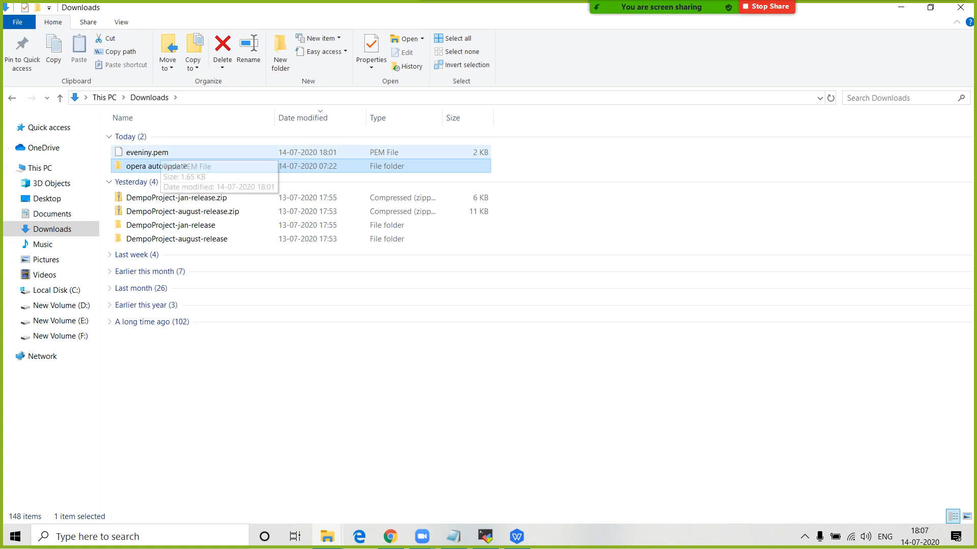
{"action": "left_click", "coordinate": [160, 153]}
{"action": "key", "text": "ctrl+c"}
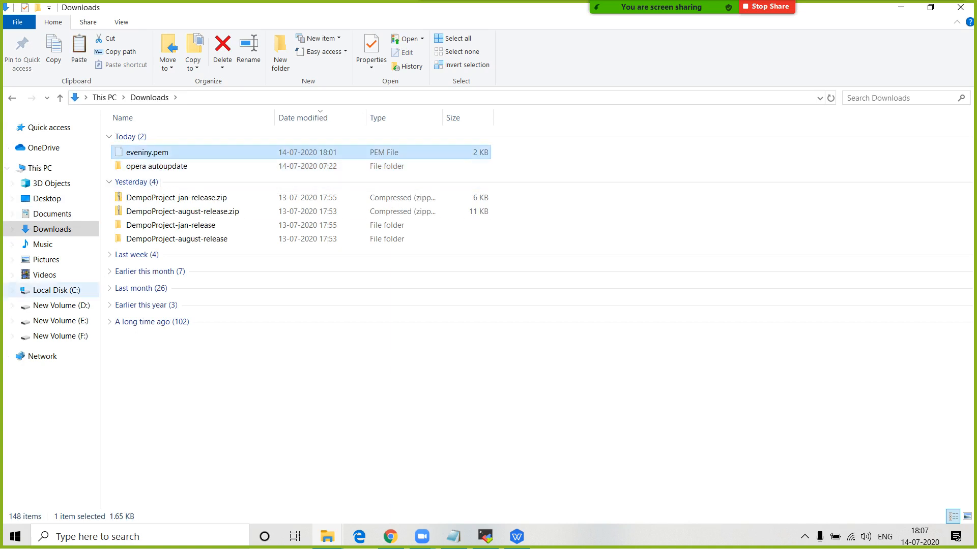
- Browse to D:\DevOps\DevOps-Softwarares\Mobaxterm
{"action": "left_click", "coordinate": [61, 305]}
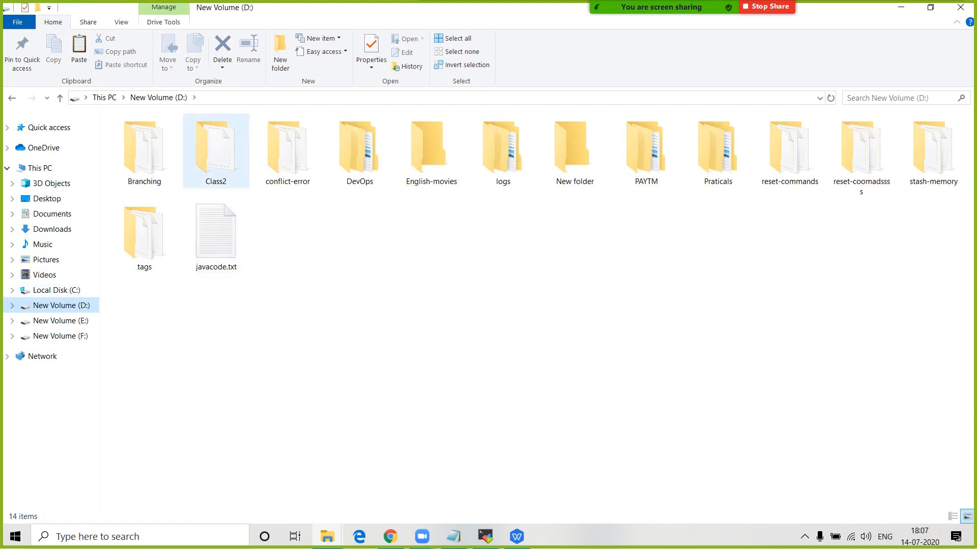
{"action": "left_click", "coordinate": [359, 151]}
{"action": "key", "text": "Return"}
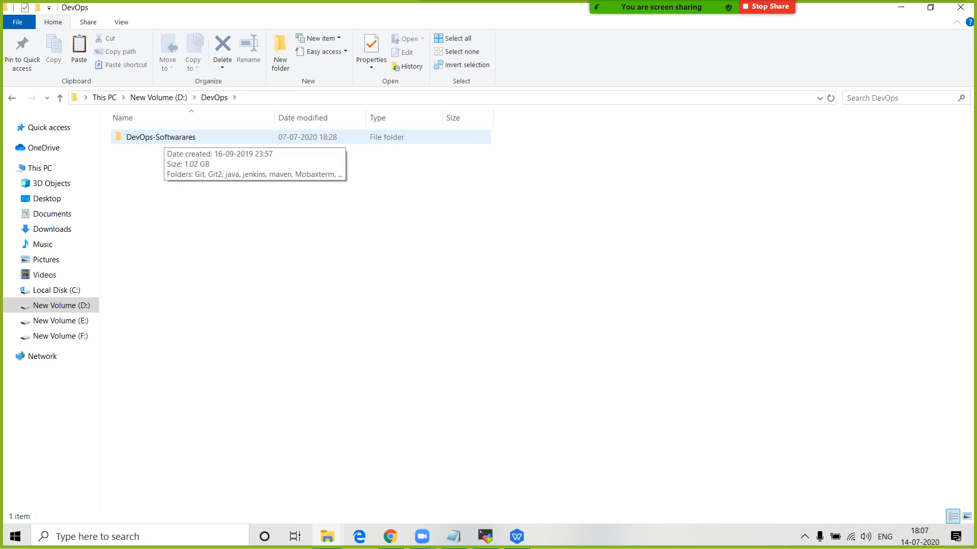
{"action": "double_click", "coordinate": [161, 137]}
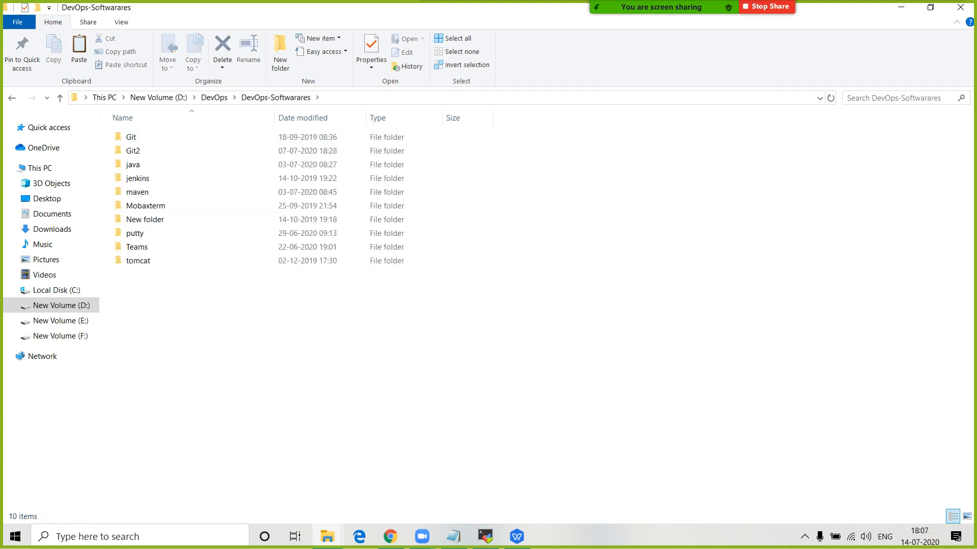
{"action": "right_click", "coordinate": [190, 292]}
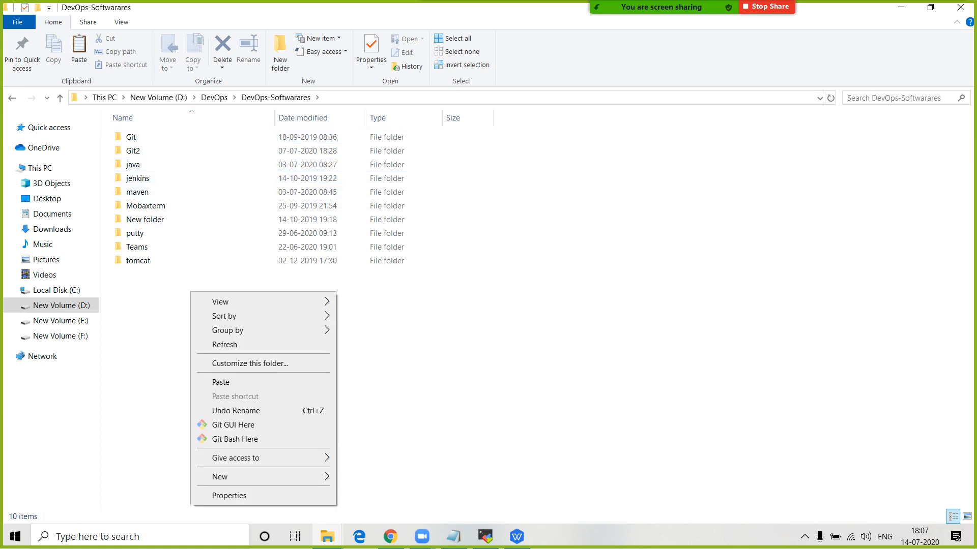
{"action": "left_click", "coordinate": [146, 205]}
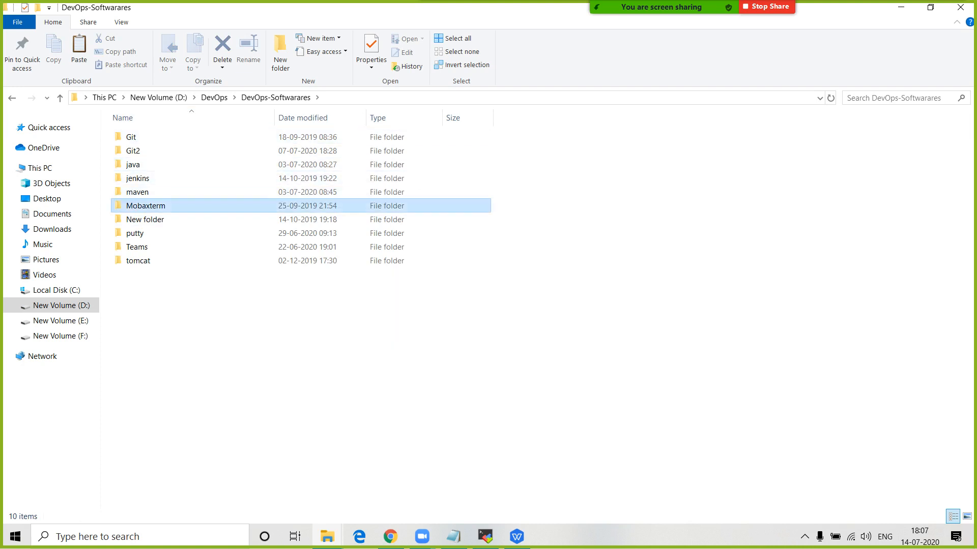
{"action": "double_click", "coordinate": [145, 206]}
- Inspect the MobaXterm_Portable_v12.1.zip archive, then switch to the open MobaXterm window
{"action": "left_click", "coordinate": [178, 151]}
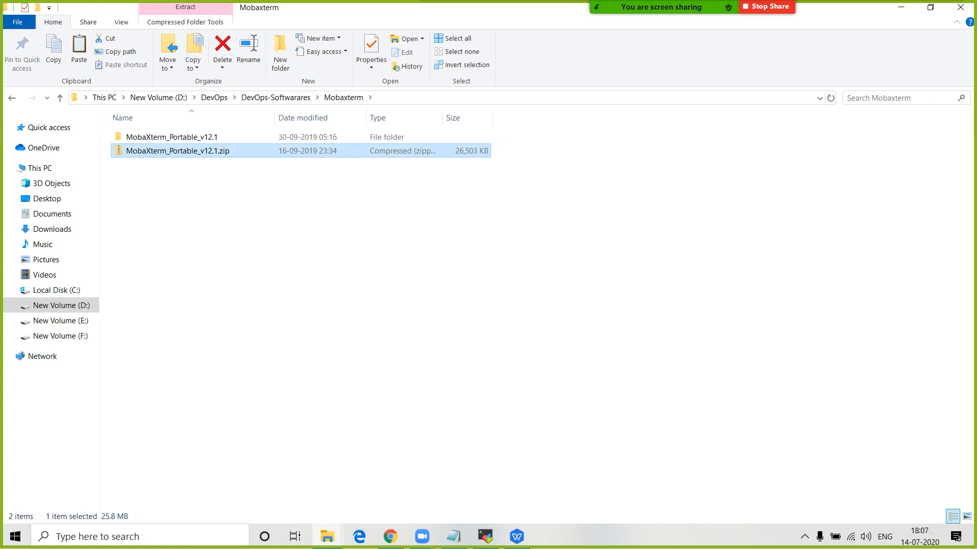
{"action": "right_click", "coordinate": [183, 151]}
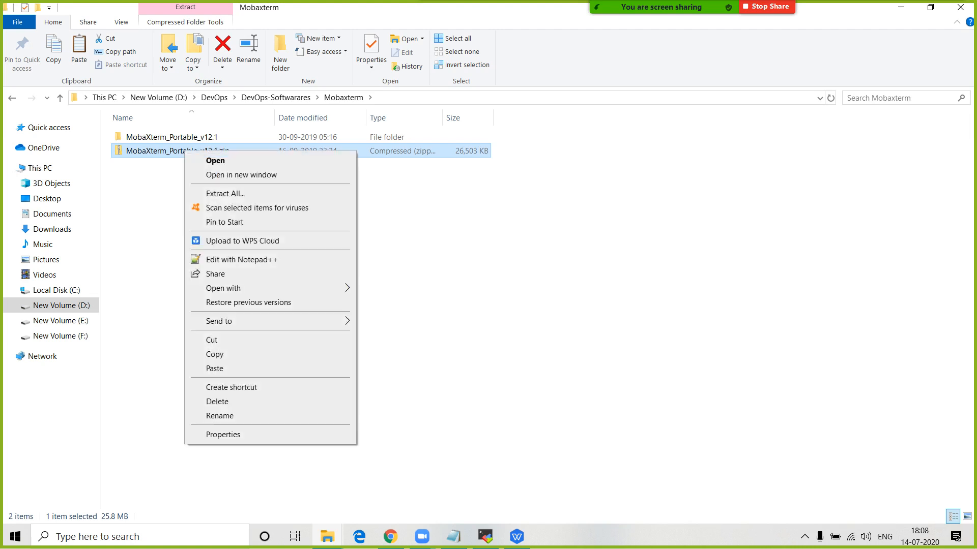
{"action": "left_click", "coordinate": [153, 193]}
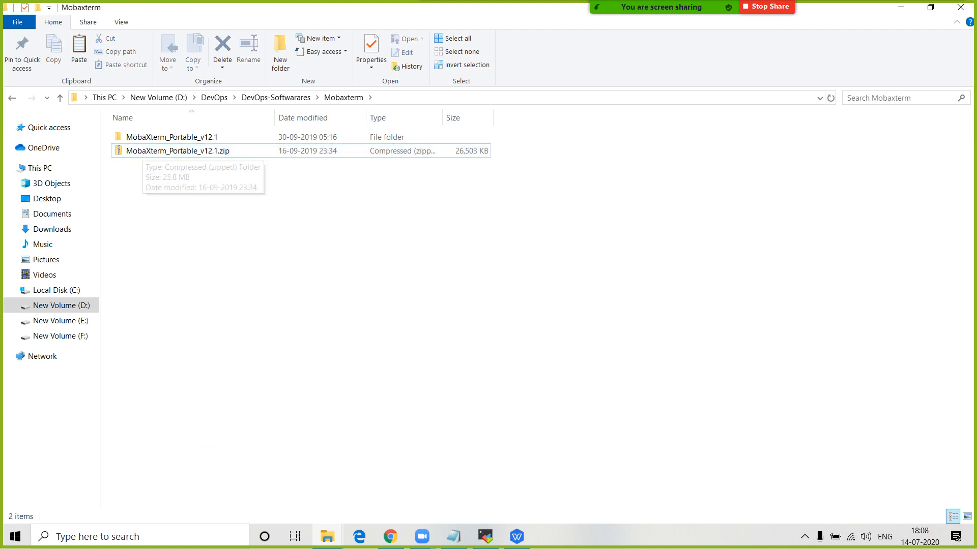
{"action": "left_click", "coordinate": [485, 536]}
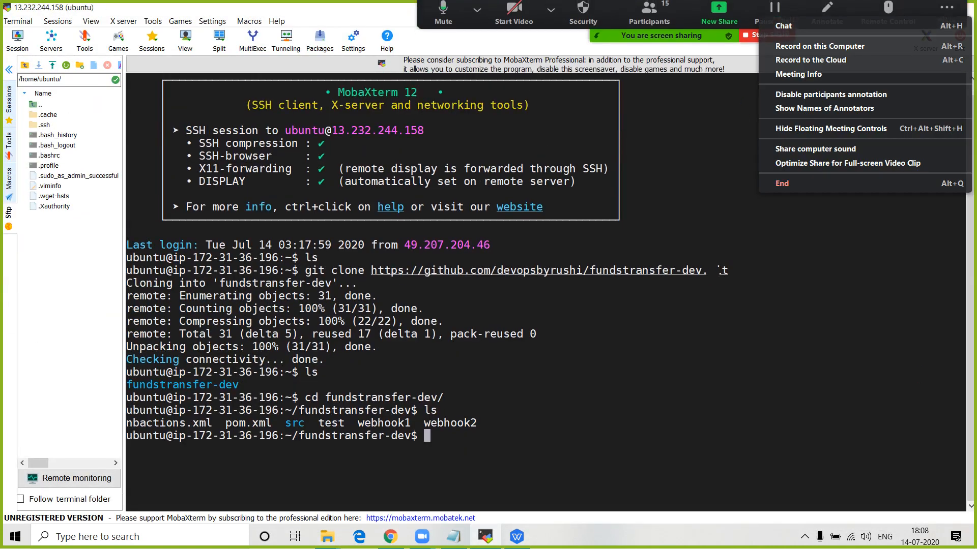
- Close the MobaXterm window, confirming that its running session tabs close too
{"action": "left_click_drag", "start_coordinate": [922, 11], "coordinate": [853, 11]}
{"action": "left_click", "coordinate": [960, 8]}
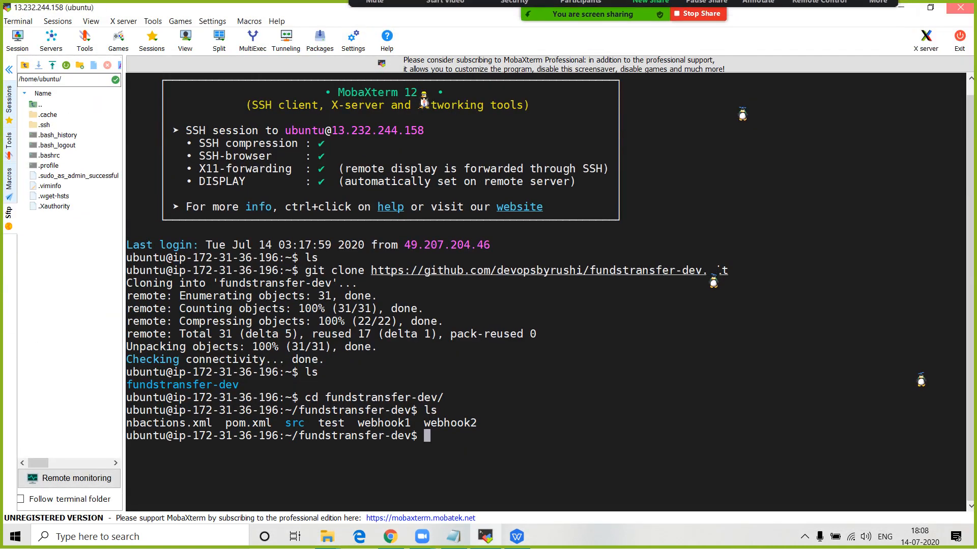
{"action": "key", "text": "Return"}
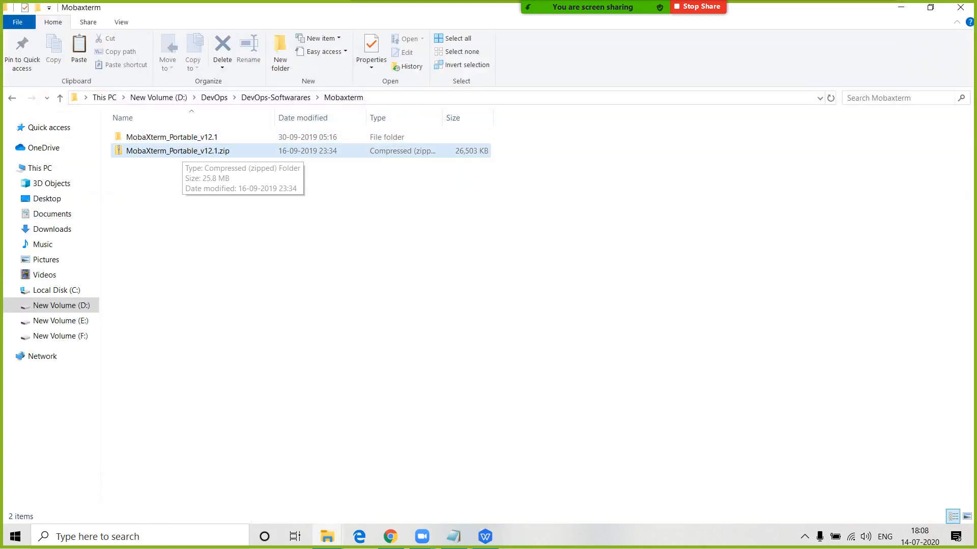
- Start extracting MobaXterm_Portable_v12.1.zip, then cancel the extraction
{"action": "right_click", "coordinate": [184, 151]}
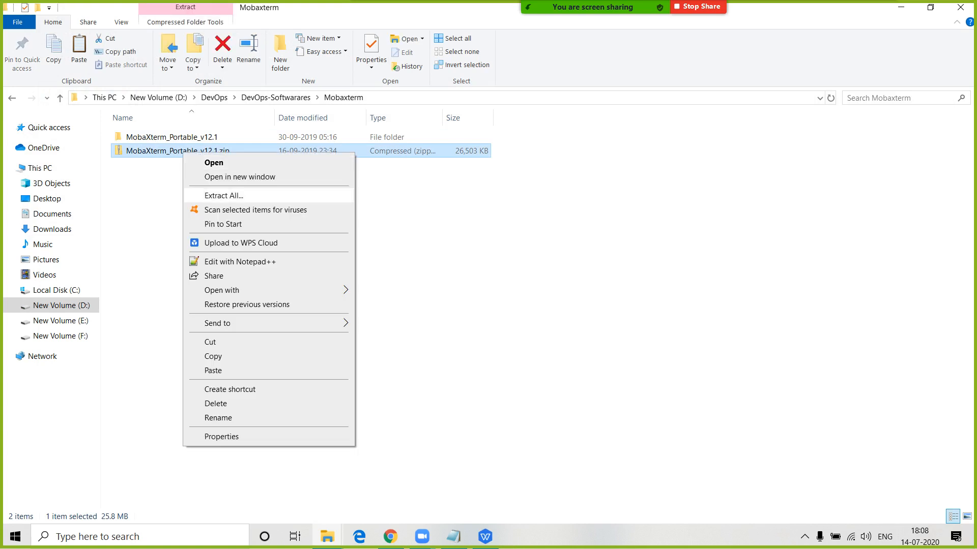
{"action": "left_click", "coordinate": [224, 196]}
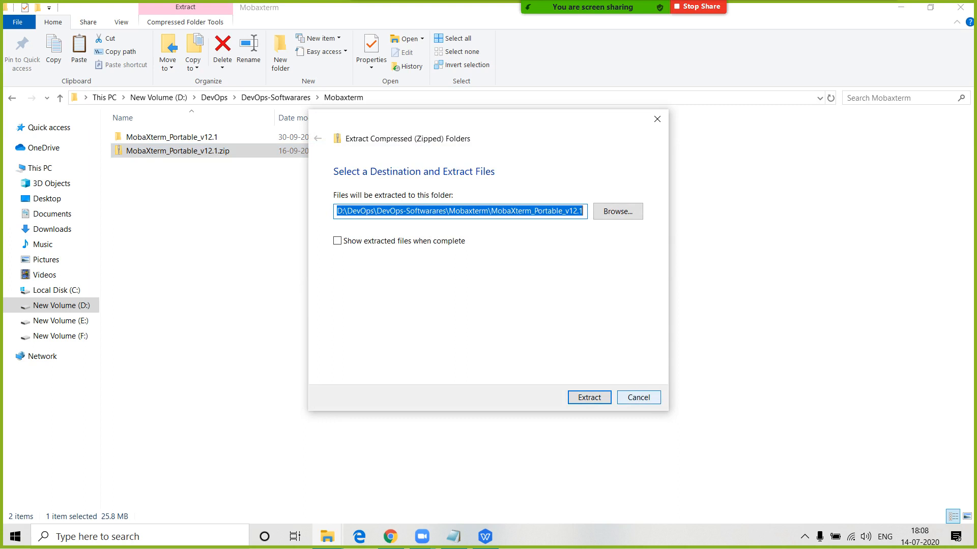
{"action": "left_click", "coordinate": [639, 397]}
- Open the MobaXterm_Portable_v12.1 folder and run MobaXterm_Personal_12.1.exe as administrator
{"action": "left_click", "coordinate": [172, 137]}
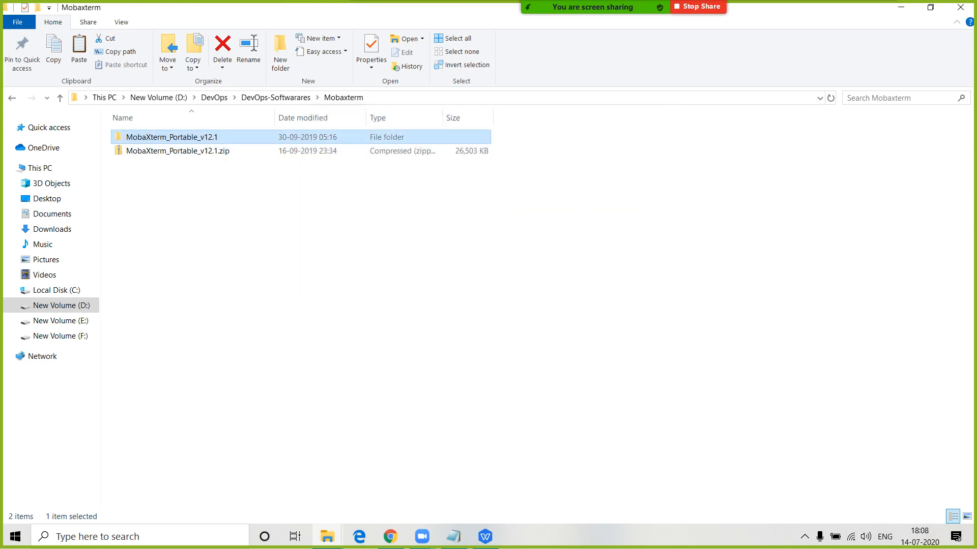
{"action": "key", "text": "Return"}
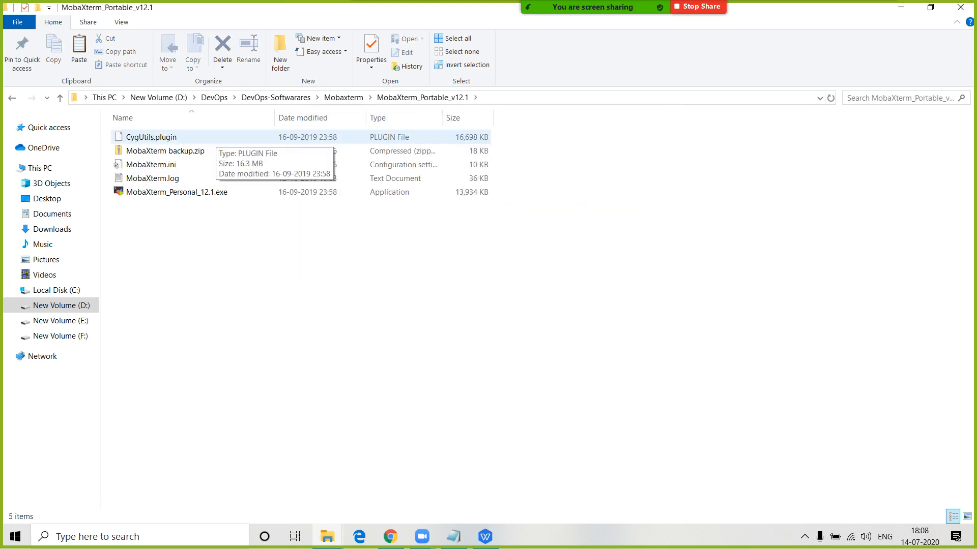
{"action": "left_click", "coordinate": [199, 192]}
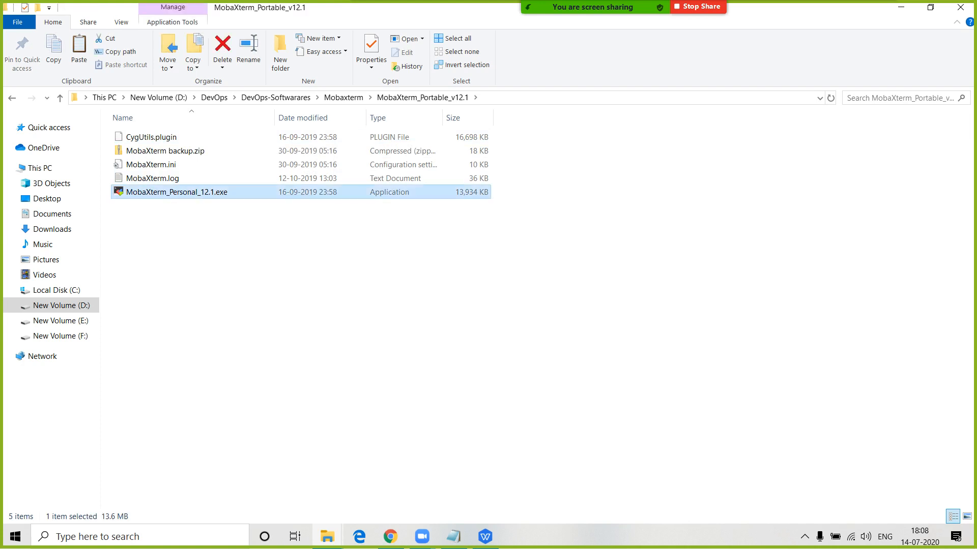
{"action": "right_click", "coordinate": [164, 191]}
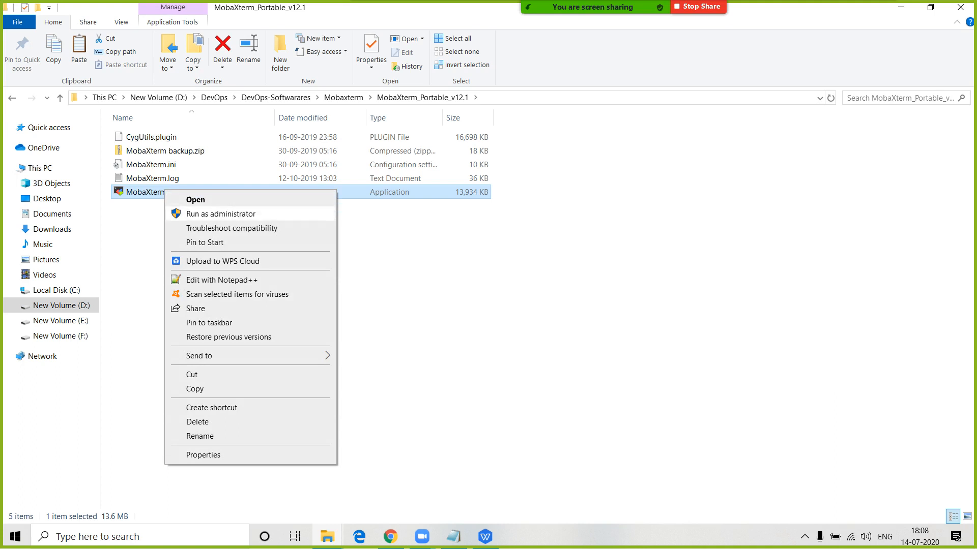
{"action": "left_click", "coordinate": [220, 214]}
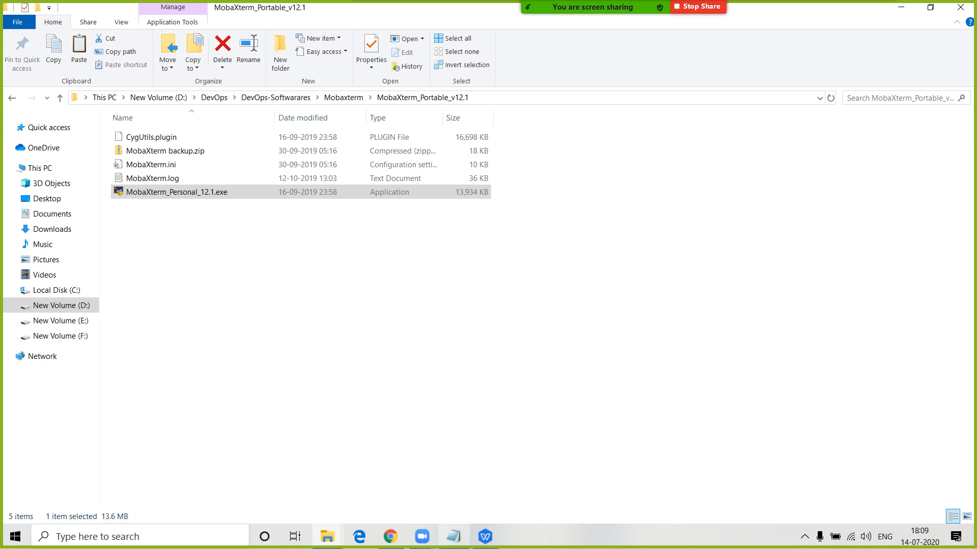
{"action": "key", "text": "alt+Tab"}
- Add 'windows' and 'aws' lines below the question in the notes
{"action": "key", "text": "End"}
{"action": "key", "text": "Return"}
{"action": "key", "text": "Return"}
{"action": "key", "text": "Return"}
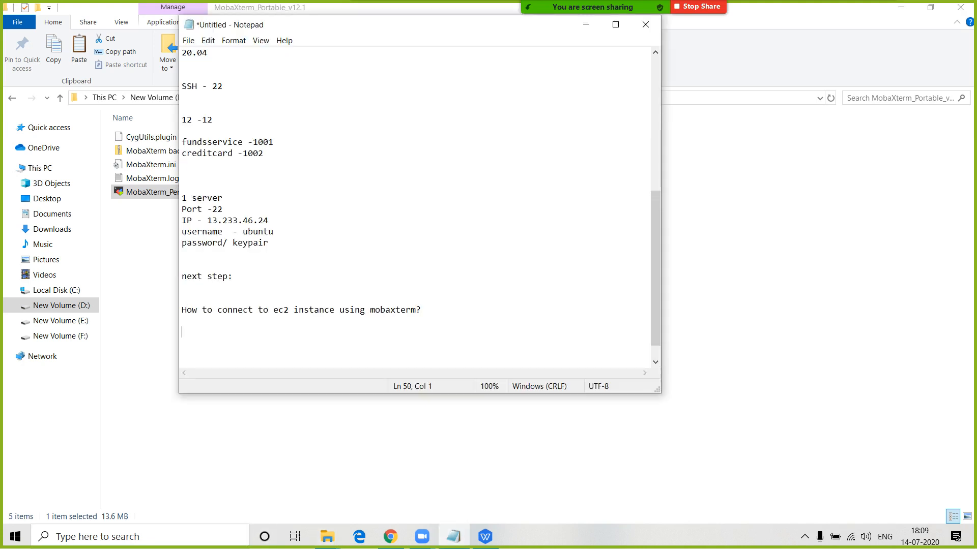
{"action": "type", "text": "winowds"}
{"action": "key", "text": "BackSpace"}
{"action": "key", "text": "BackSpace"}
{"action": "key", "text": "BackSpace"}
{"action": "key", "text": "BackSpace"}
{"action": "type", "text": "dows"}
{"action": "key", "text": "Return"}
{"action": "key", "text": "Return"}
{"action": "key", "text": "Return"}
{"action": "type", "text": "aws"}
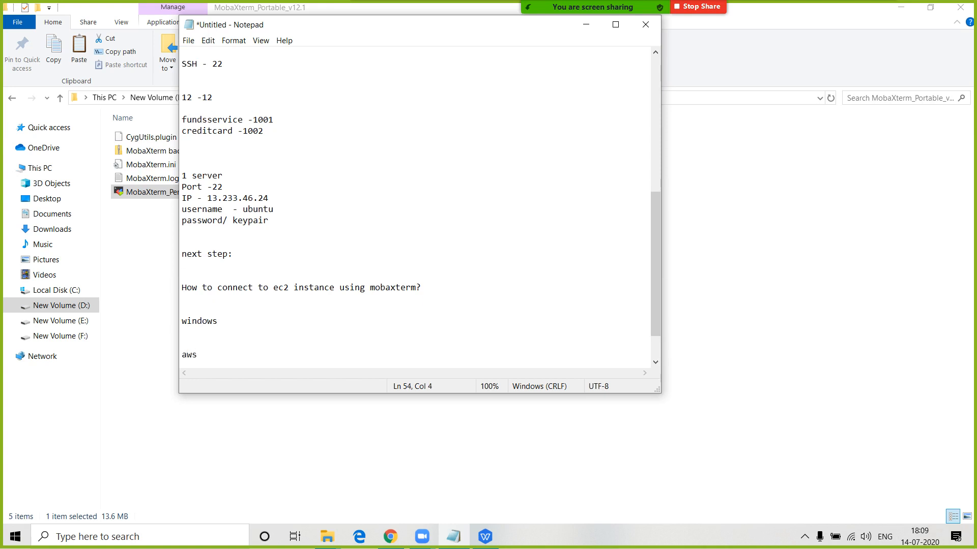
{"action": "key", "text": "Return"}
- Insert 'mobaxterm /putty/gitbash' between the windows and aws lines
{"action": "type", "text": "mobax"}
{"action": "type", "text": "ter"}
{"action": "type", "text": "m"}
{"action": "type", "text": "putt"}
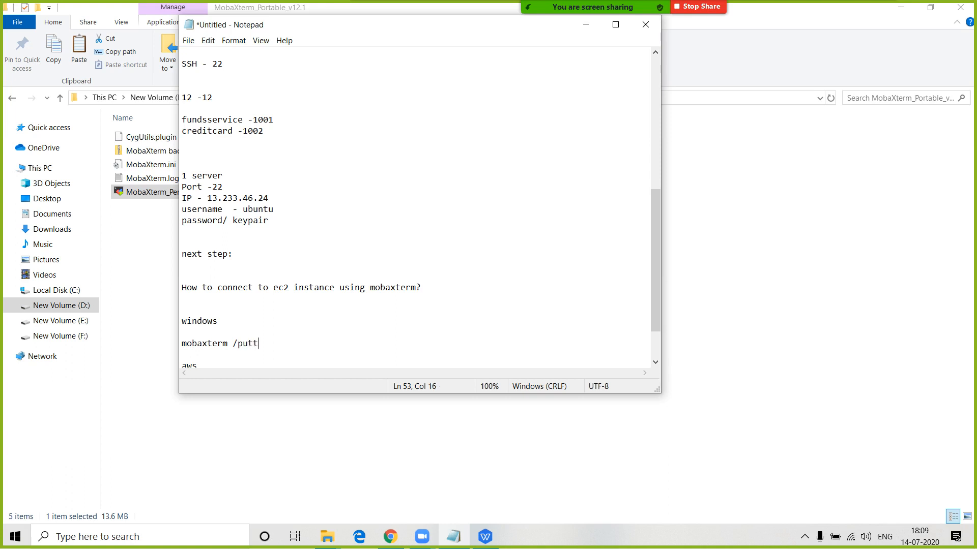
{"action": "type", "text": "y/gitbnash"}
{"action": "key", "text": "BackSpace"}
{"action": "key", "text": "BackSpace"}
{"action": "key", "text": "BackSpace"}
{"action": "key", "text": "BackSpace"}
{"action": "key", "text": "BackSpace"}
{"action": "type", "text": "sh"}
{"action": "key", "text": "BackSpace"}
{"action": "key", "text": "BackSpace"}
{"action": "type", "text": "mash"}
{"action": "key", "text": "BackSpace"}
{"action": "key", "text": "BackSpace"}
{"action": "key", "text": "BackSpace"}
{"action": "key", "text": "BackSpace"}
{"action": "type", "text": "bash"}
{"action": "left_click", "coordinate": [140, 249]}
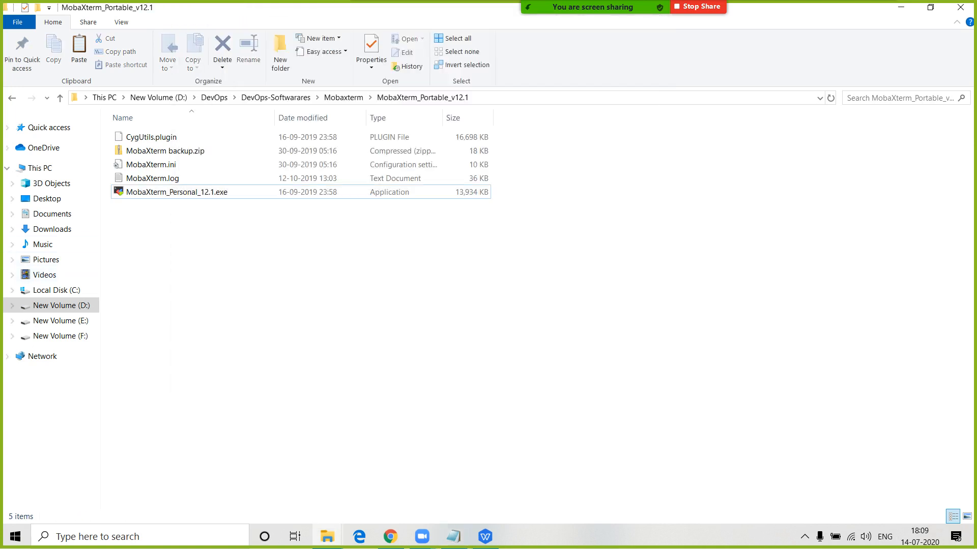
{"action": "right_click", "coordinate": [268, 192]}
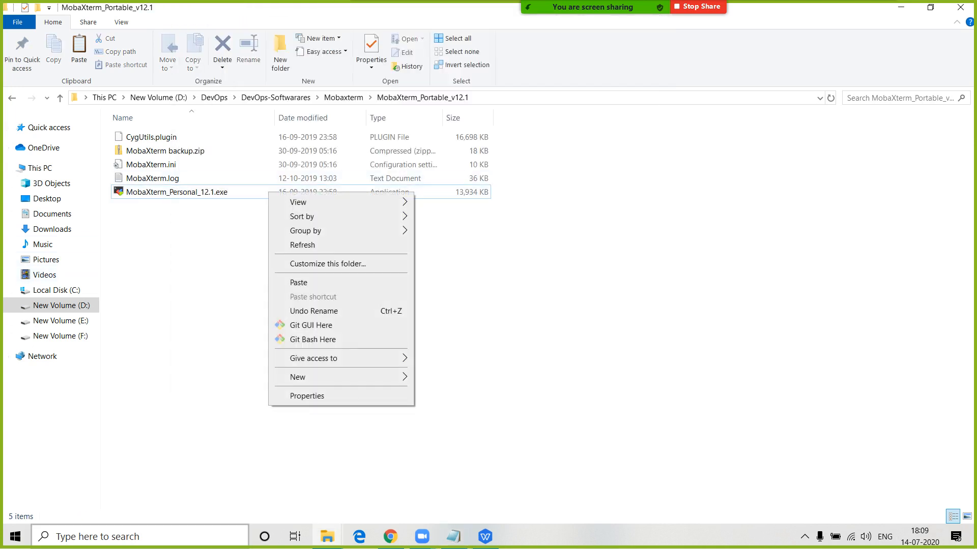
{"action": "left_click", "coordinate": [97, 536]}
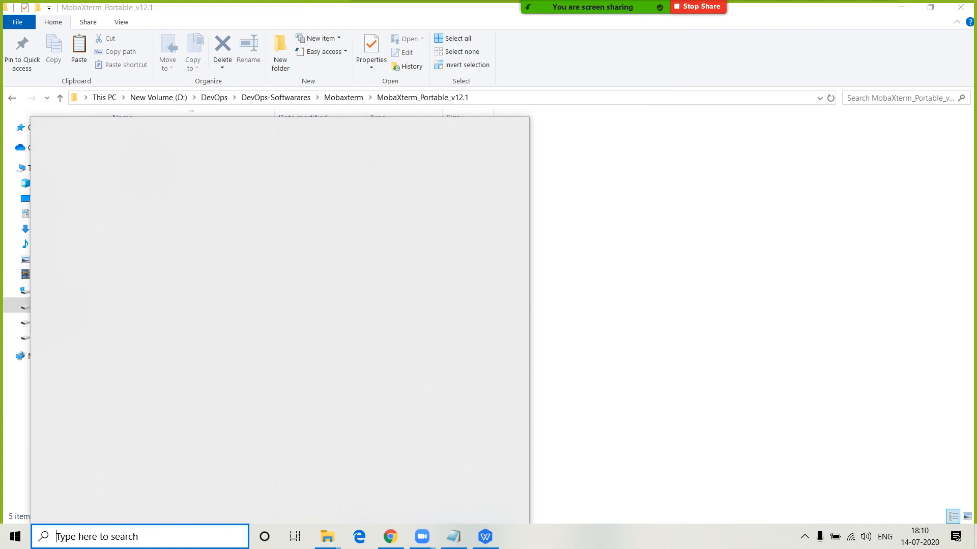
- Search Windows for 'mobax' and launch MobaXterm_Personal_12.2
{"action": "type", "text": "mobax"}
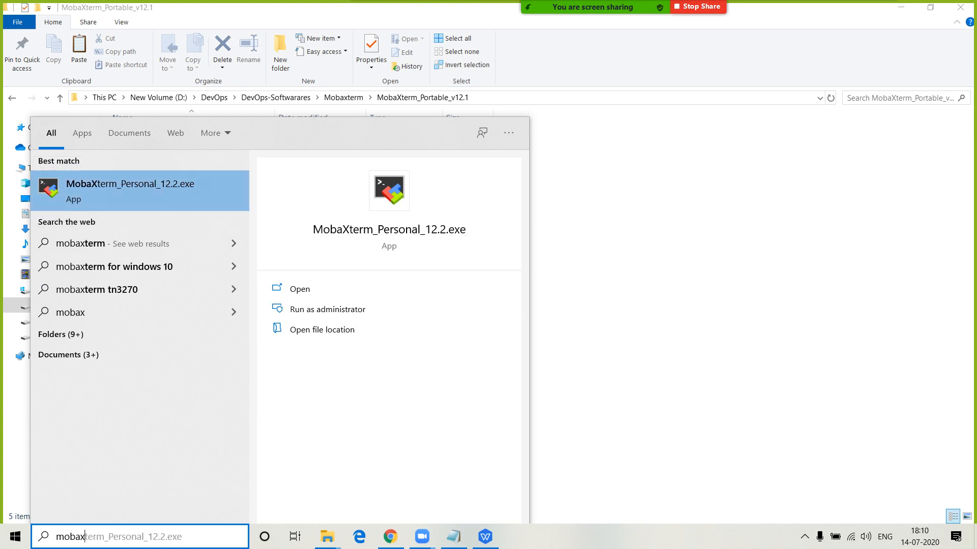
{"action": "left_click", "coordinate": [139, 190]}
{"action": "right_click", "coordinate": [141, 186]}
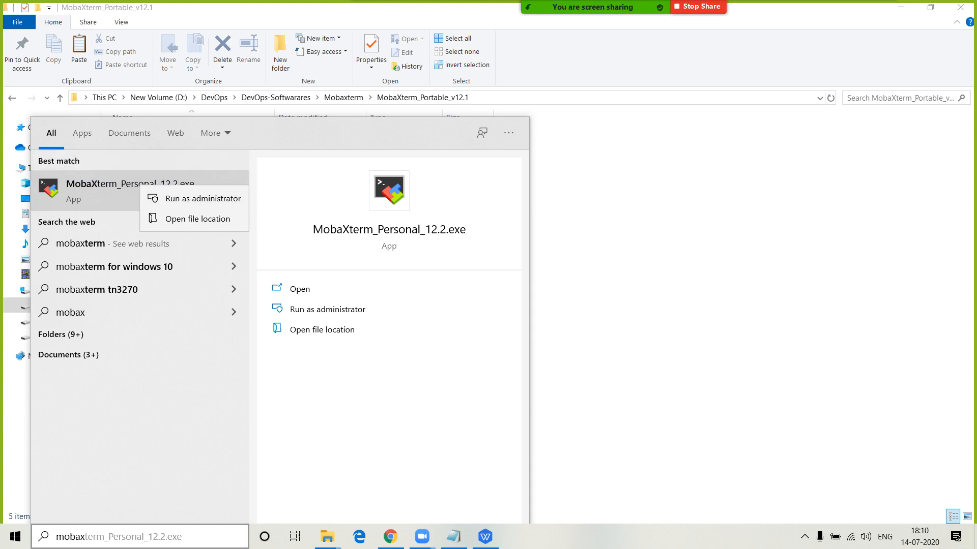
{"action": "key", "text": "Escape"}
{"action": "key", "text": "Escape"}
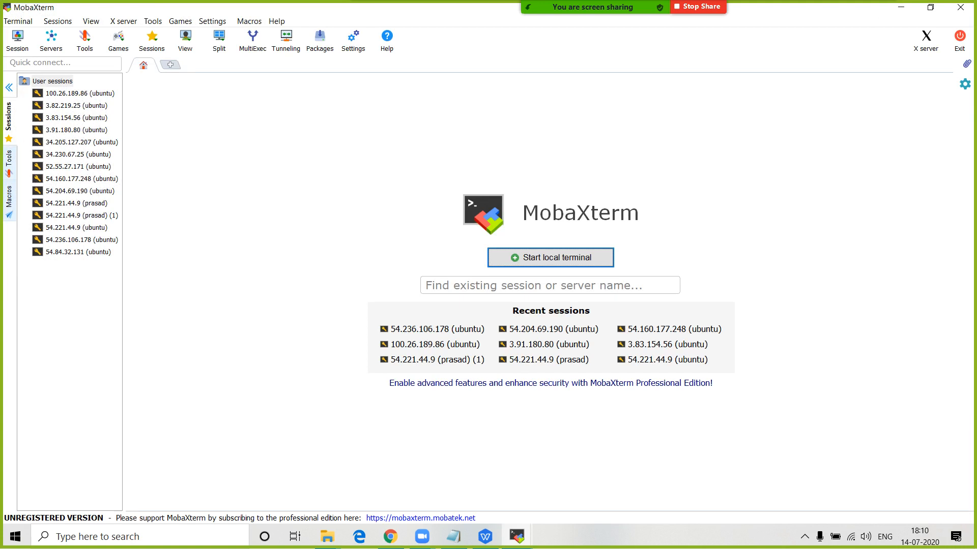
- Delete the saved 54.84.32.131 (ubuntu) session, then begin a new session
{"action": "right_click", "coordinate": [75, 252]}
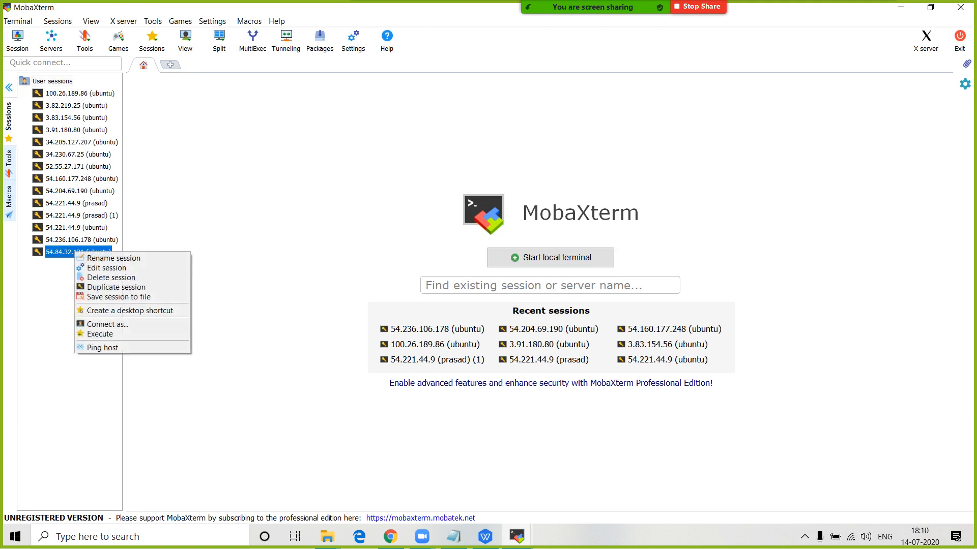
{"action": "left_click", "coordinate": [110, 278]}
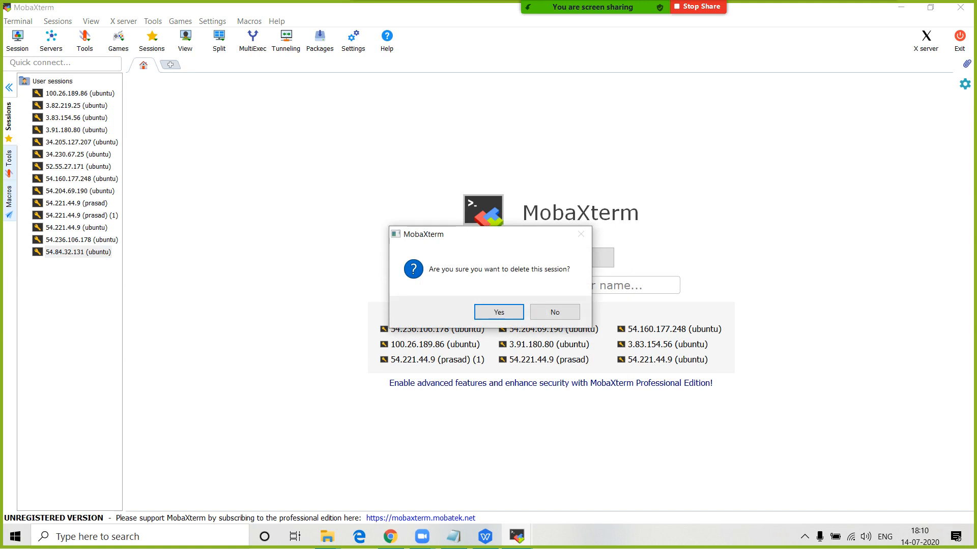
{"action": "left_click", "coordinate": [499, 313]}
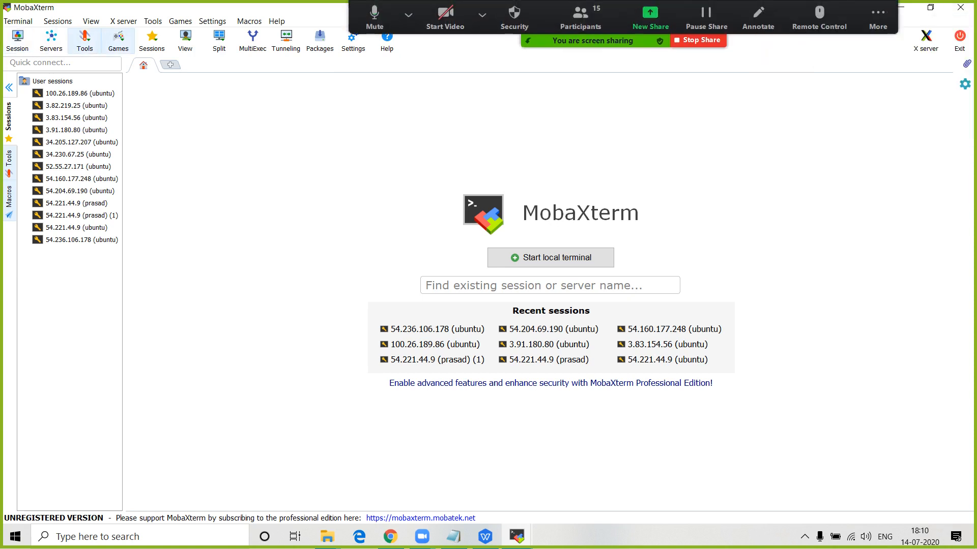
{"action": "left_click", "coordinate": [17, 41]}
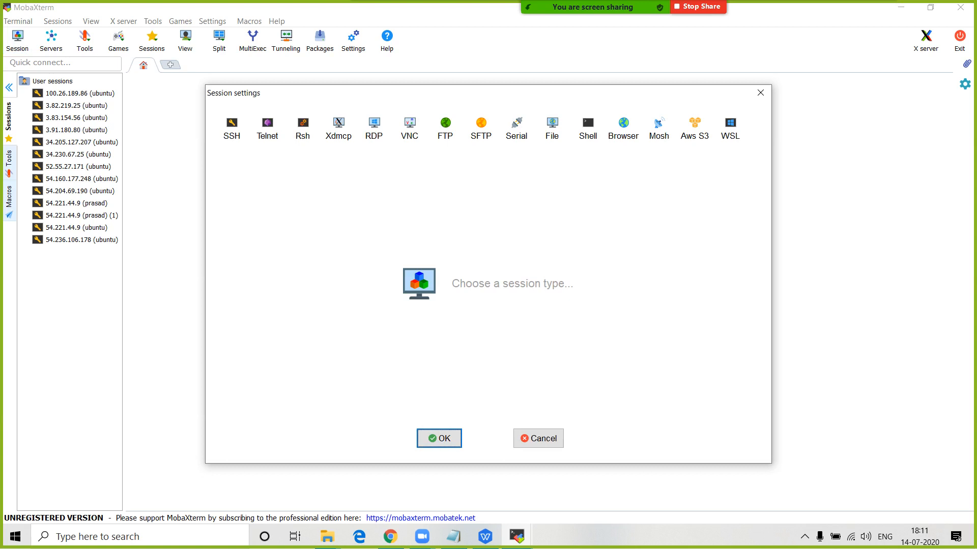
- Choose an SSH session with remote host 13.233.46.24, copied from the notes
{"action": "left_click", "coordinate": [232, 128]}
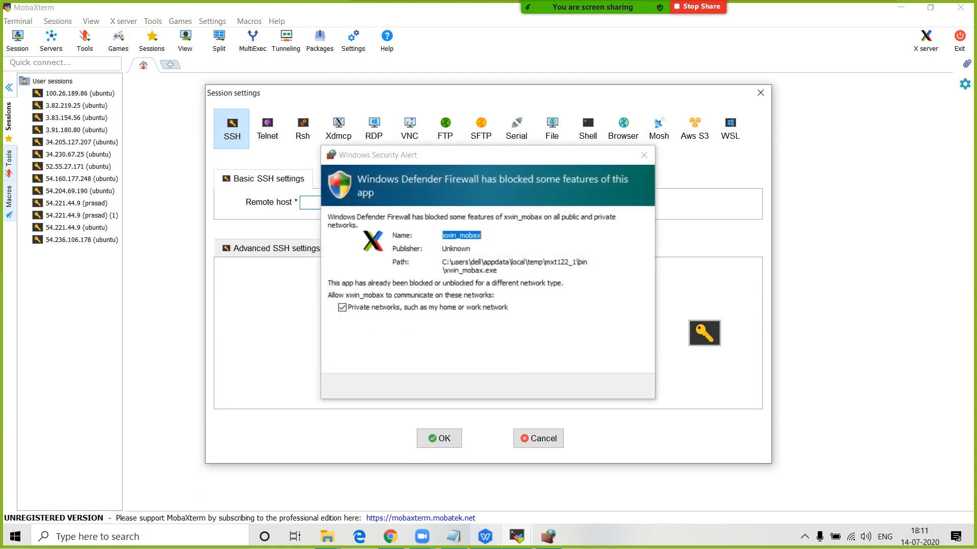
{"action": "left_click", "coordinate": [623, 387]}
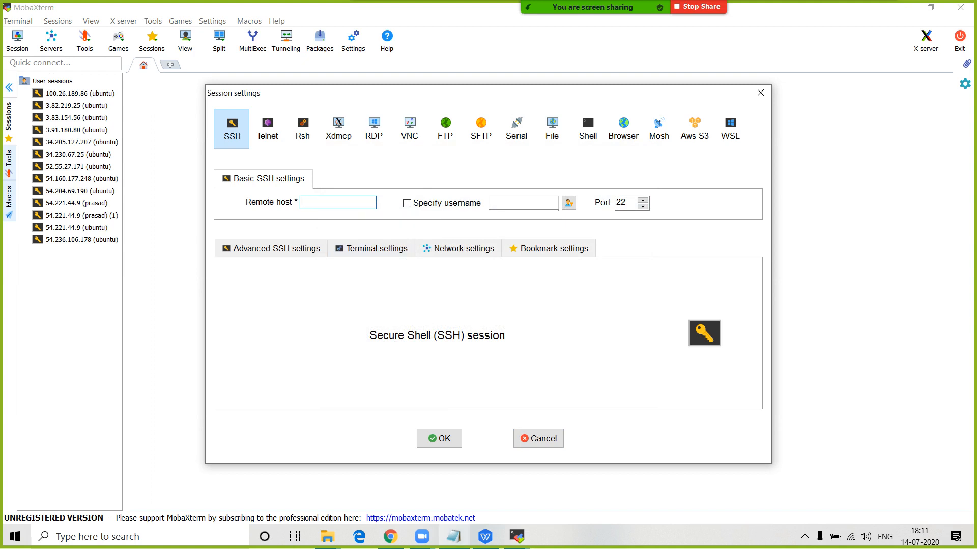
{"action": "left_click", "coordinate": [453, 537]}
{"action": "scroll", "coordinate": [414, 207], "scroll_direction": "down", "scroll_amount": 1}
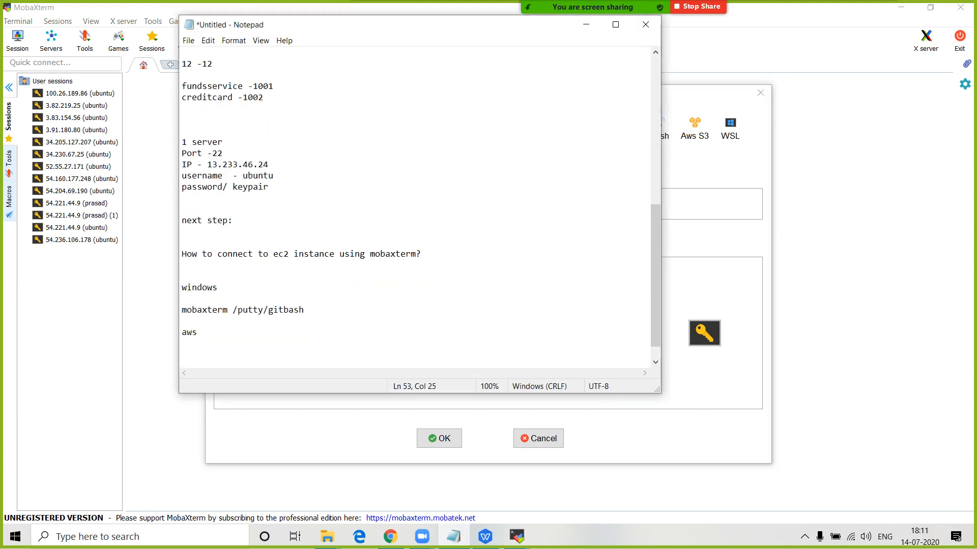
{"action": "scroll", "coordinate": [414, 208], "scroll_direction": "down", "scroll_amount": 1}
{"action": "left_click_drag", "start_coordinate": [269, 142], "coordinate": [207, 141]}
{"action": "key", "text": "ctrl+c"}
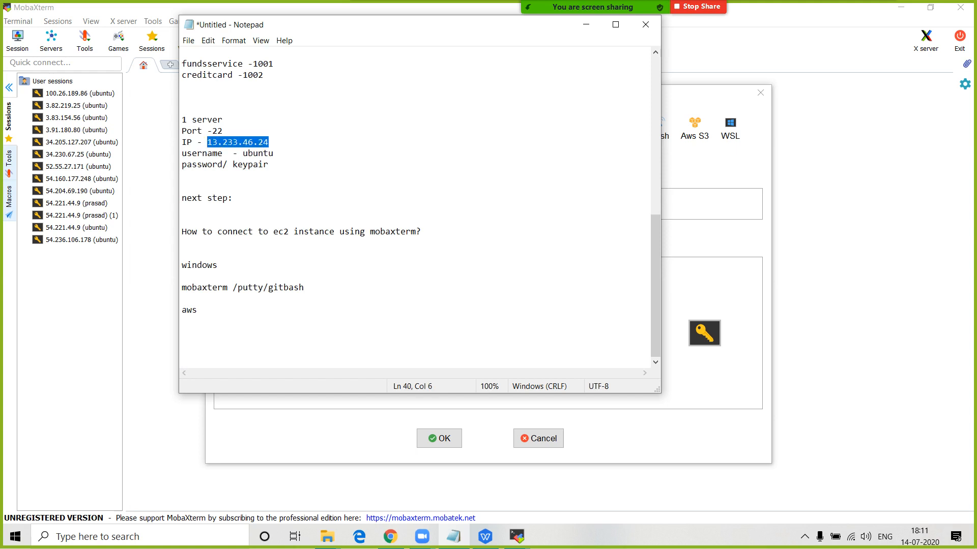
{"action": "left_click", "coordinate": [586, 25]}
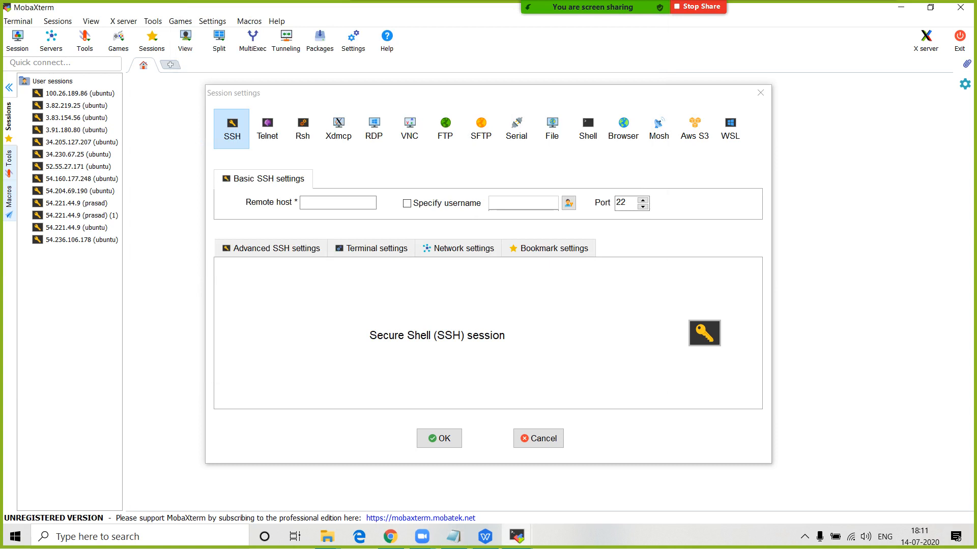
{"action": "left_click", "coordinate": [338, 202]}
{"action": "key", "text": "ctrl+v"}
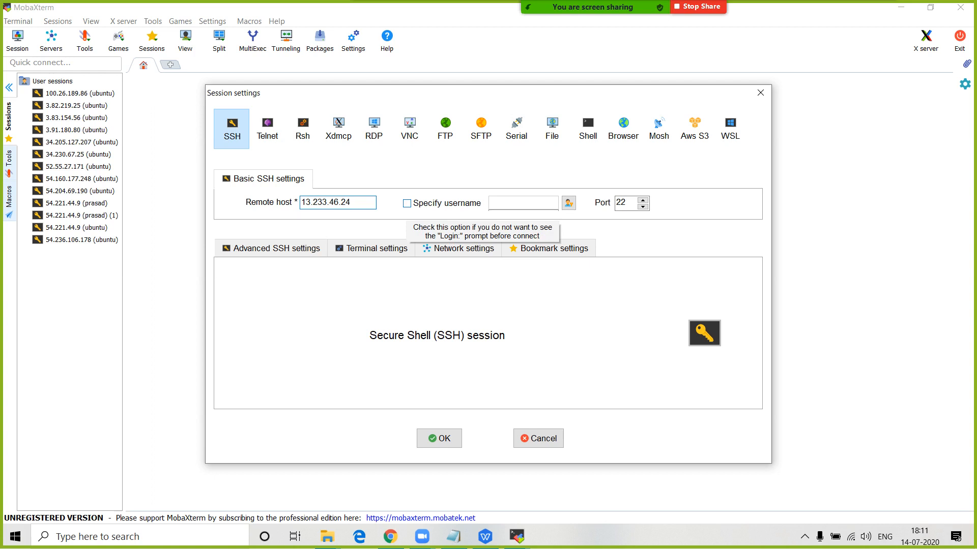
- Enable Specify username and copy 'ubuntu' from the EC2 instance's connection instructions
{"action": "left_click", "coordinate": [407, 203]}
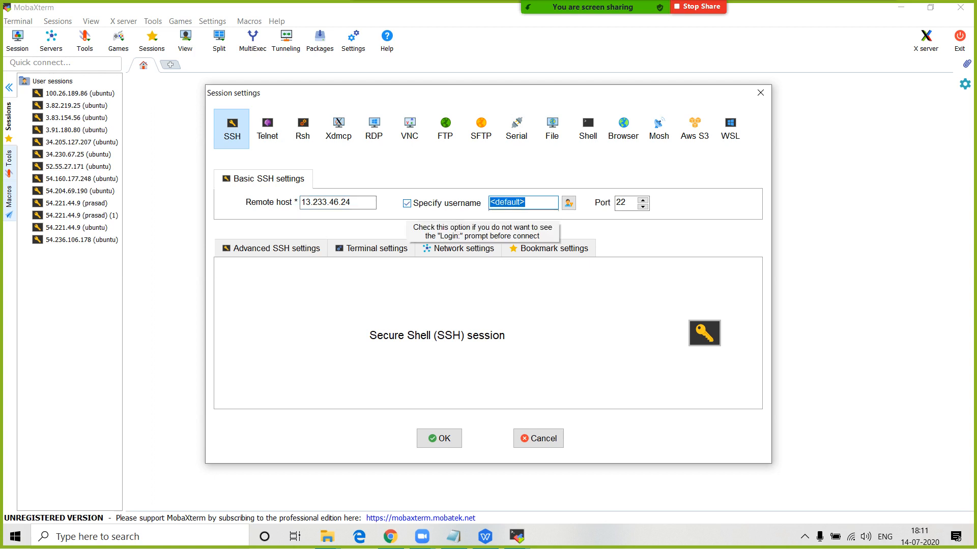
{"action": "left_click", "coordinate": [390, 537]}
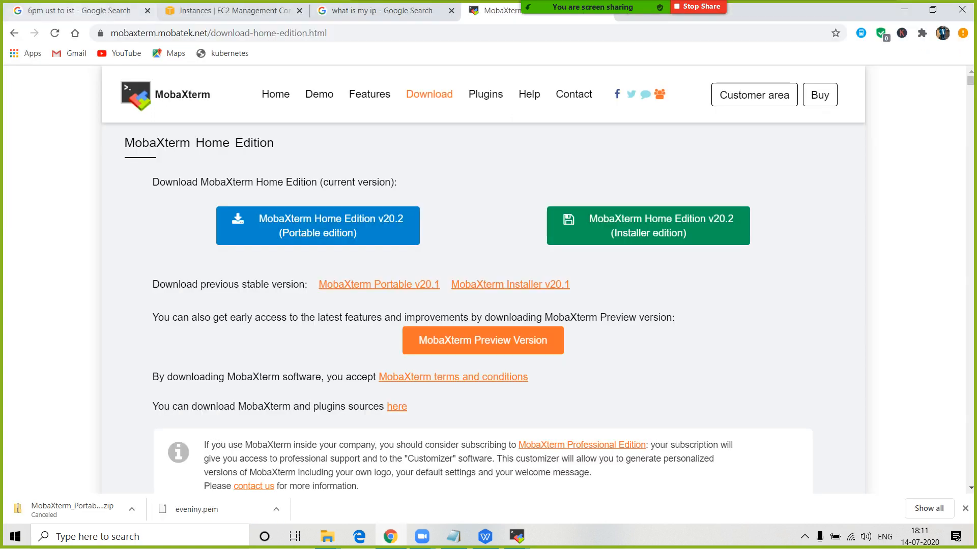
{"action": "left_click", "coordinate": [231, 10]}
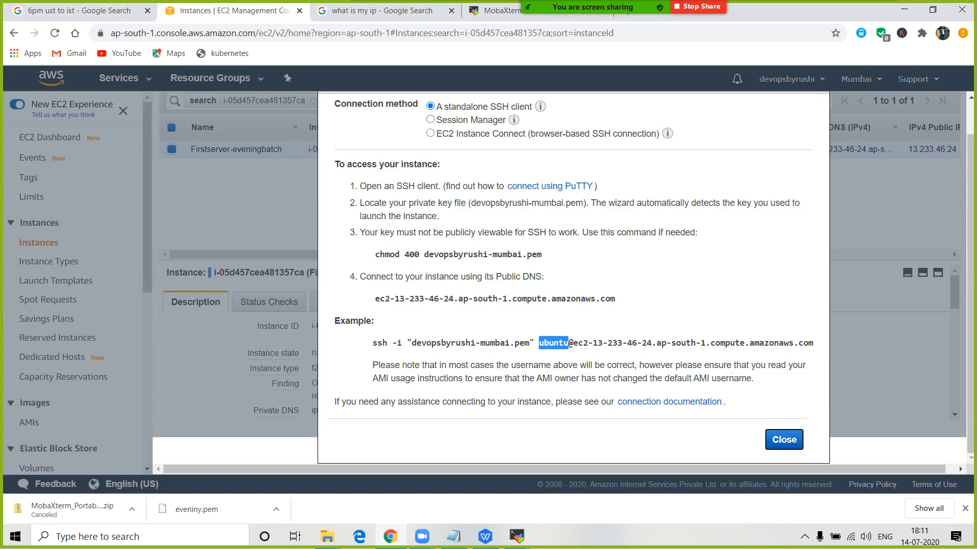
{"action": "left_click", "coordinate": [784, 439]}
{"action": "left_click", "coordinate": [172, 186]}
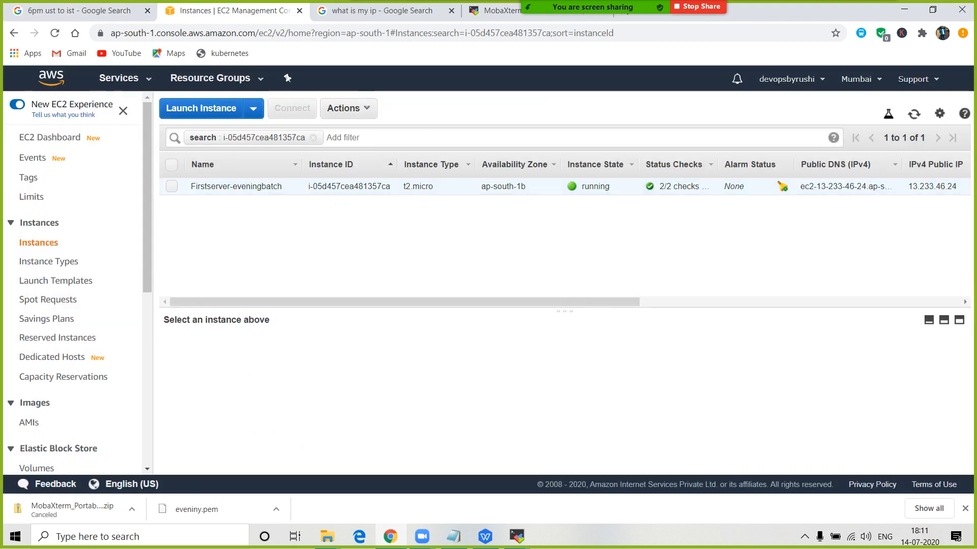
{"action": "left_click", "coordinate": [171, 186]}
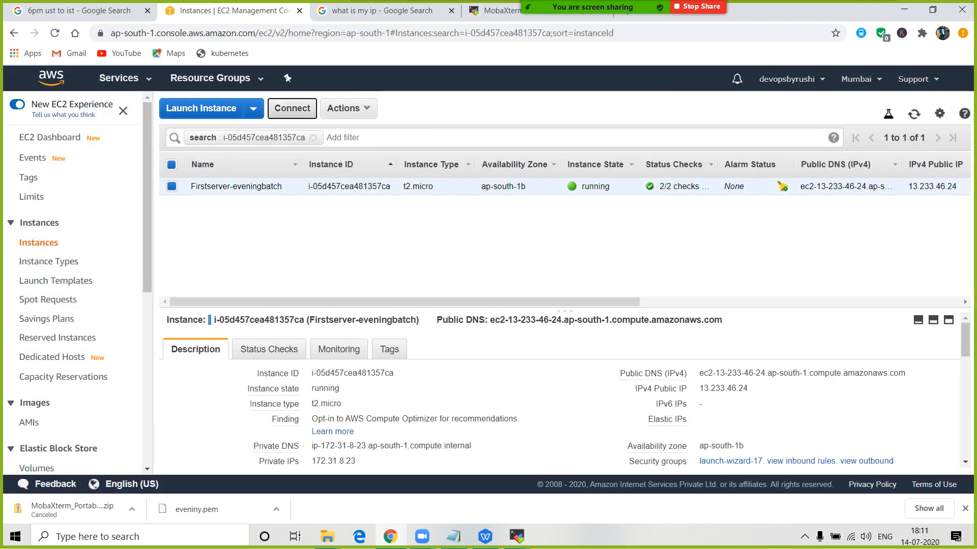
{"action": "left_click", "coordinate": [292, 109]}
{"action": "left_click_drag", "start_coordinate": [538, 380], "coordinate": [566, 381]}
{"action": "right_click", "coordinate": [567, 382]}
{"action": "left_click", "coordinate": [594, 392]}
- Paste 'ubuntu' as the session's username
{"action": "left_click", "coordinate": [517, 536]}
{"action": "left_click", "coordinate": [585, 486]}
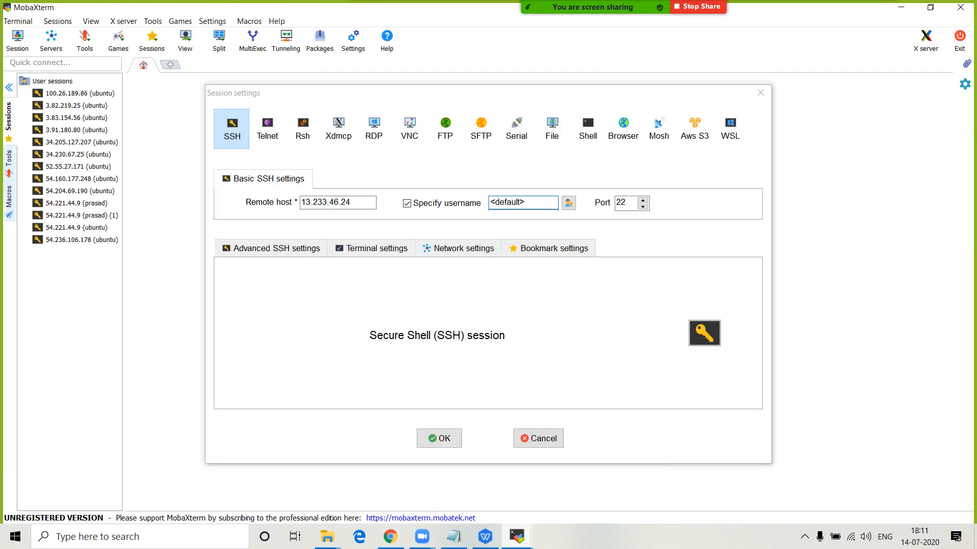
{"action": "double_click", "coordinate": [514, 203]}
{"action": "key", "text": "ctrl+v"}
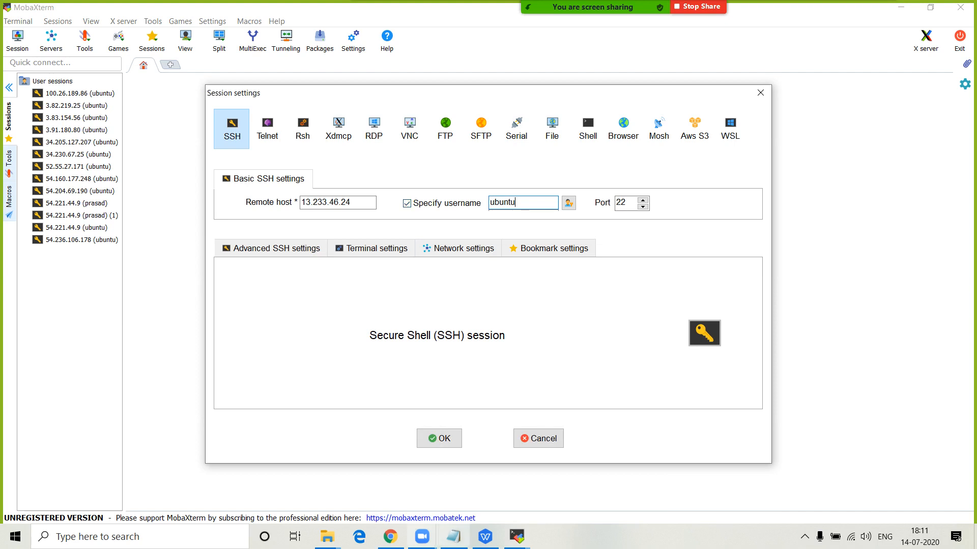
{"action": "left_click", "coordinate": [453, 537]}
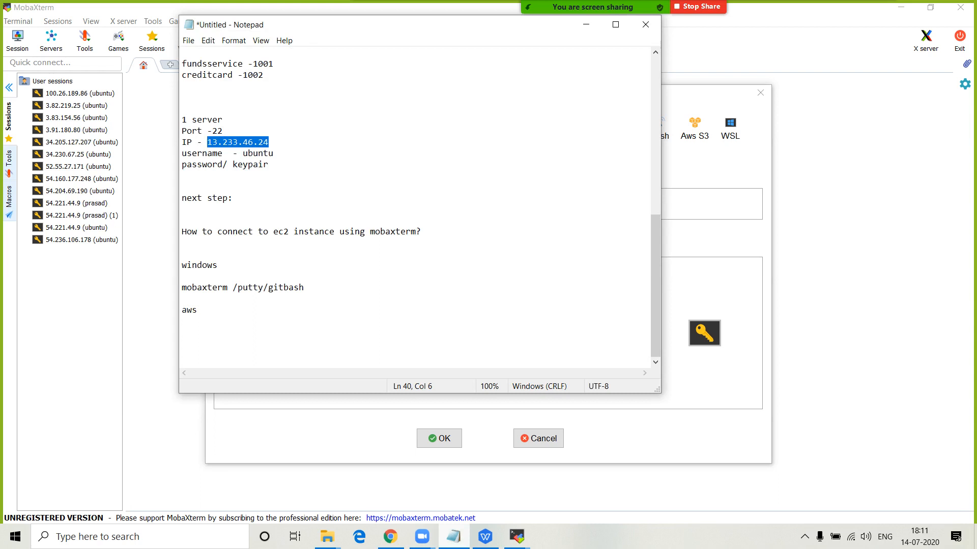
{"action": "left_click", "coordinate": [453, 537]}
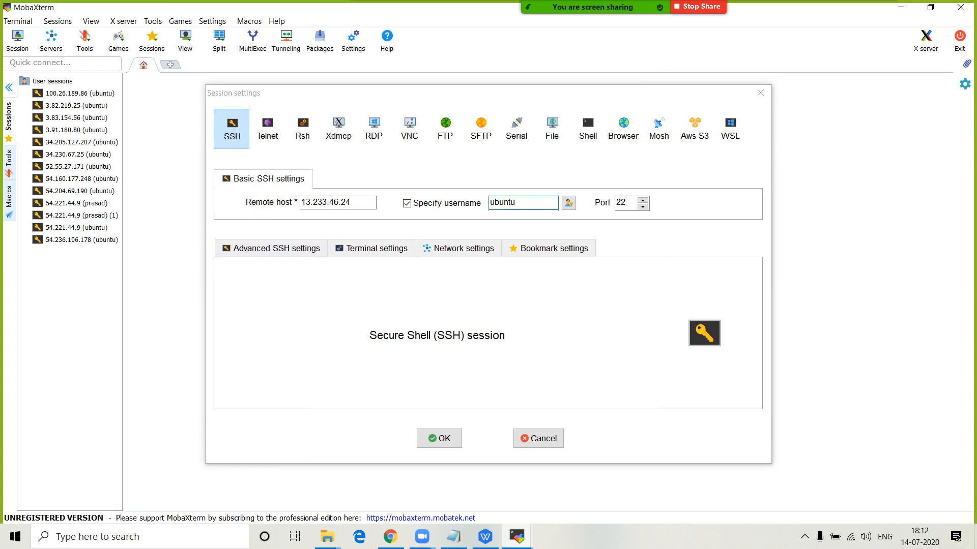
- Turn on the Use private key option in the session's advanced SSH settings
{"action": "left_click", "coordinate": [277, 248]}
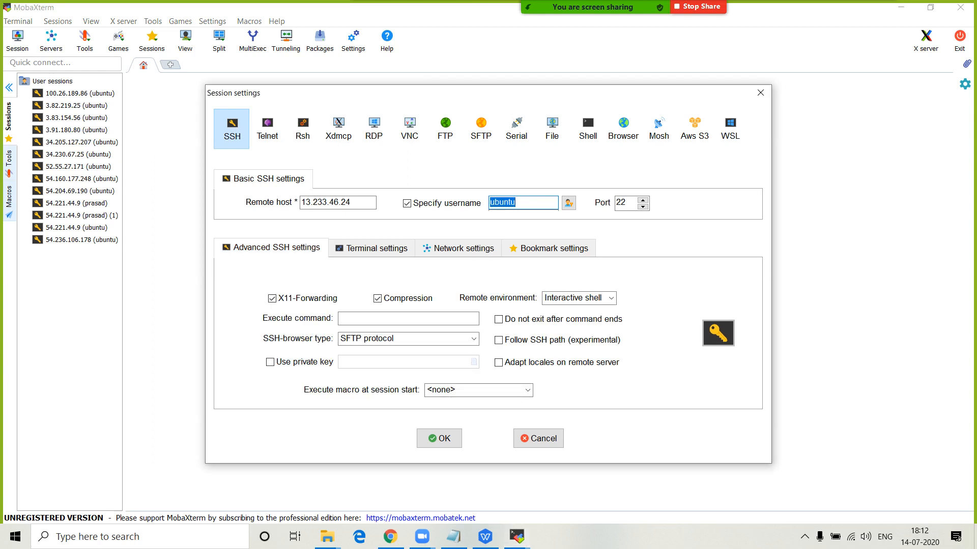
{"action": "left_click", "coordinate": [270, 362]}
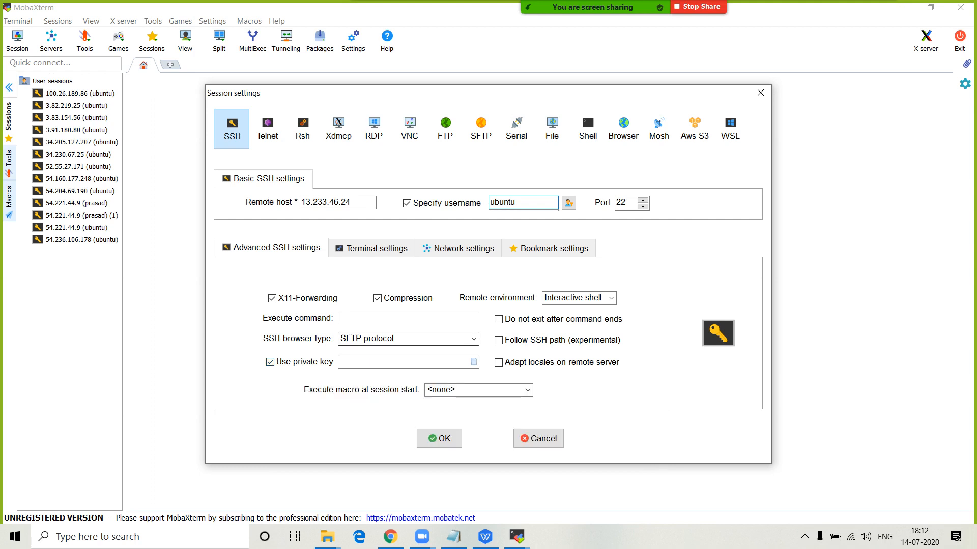
{"action": "left_click", "coordinate": [270, 363]}
{"action": "left_click", "coordinate": [270, 363]}
- Select aws-credentials\devopsbyrushi-mumbai.pem as the key and start the SSH session to 13.233.46.24
{"action": "left_click", "coordinate": [473, 361]}
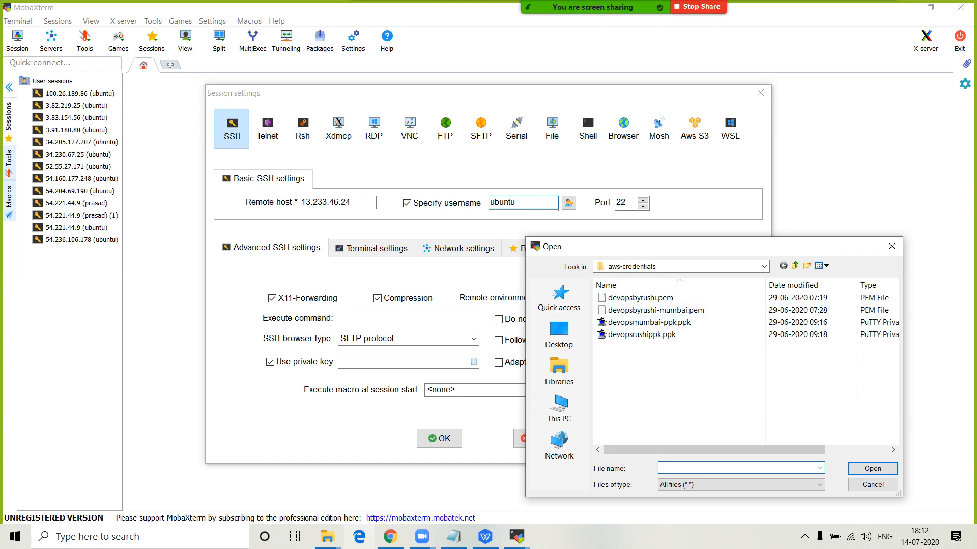
{"action": "left_click", "coordinate": [559, 333]}
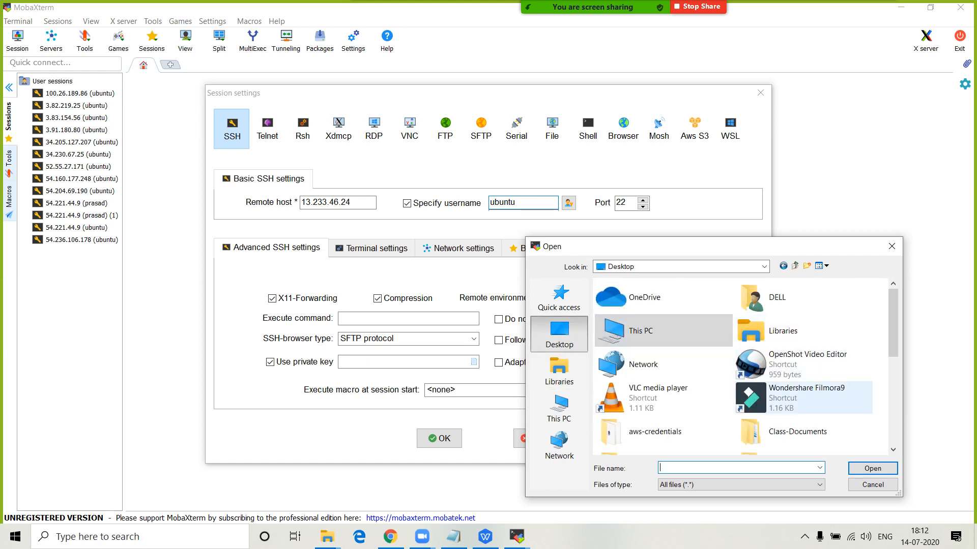
{"action": "scroll", "coordinate": [661, 346], "scroll_direction": "down", "scroll_amount": 3}
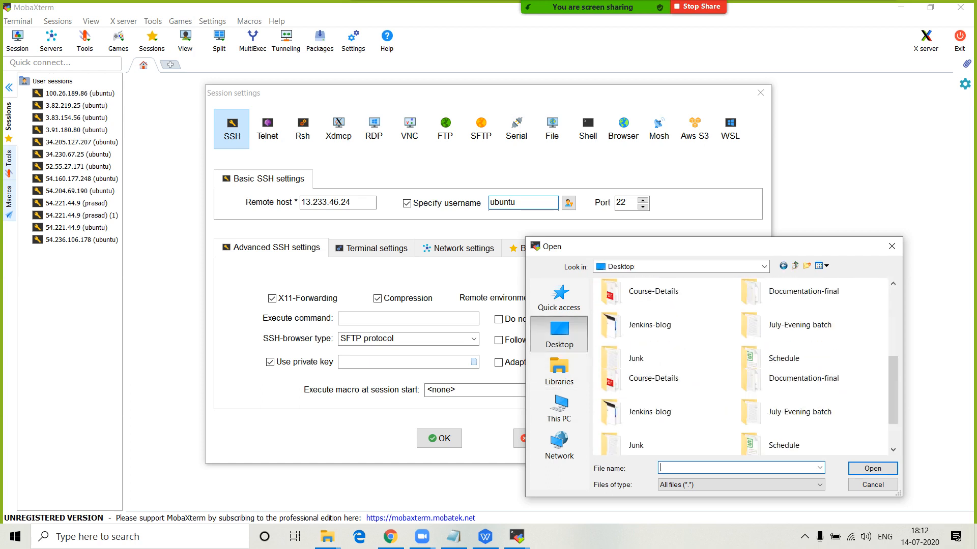
{"action": "scroll", "coordinate": [804, 371], "scroll_direction": "down", "scroll_amount": 1}
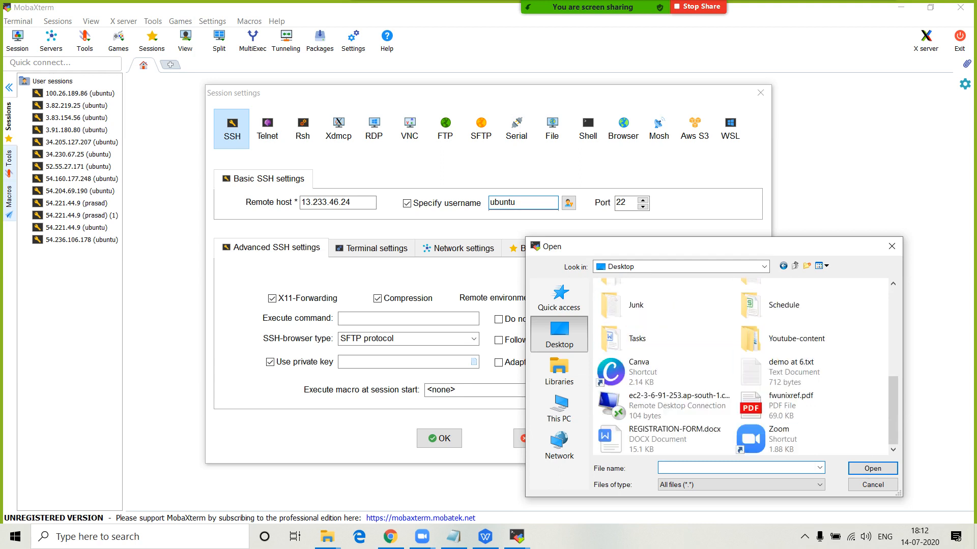
{"action": "scroll", "coordinate": [804, 371], "scroll_direction": "up", "scroll_amount": 2}
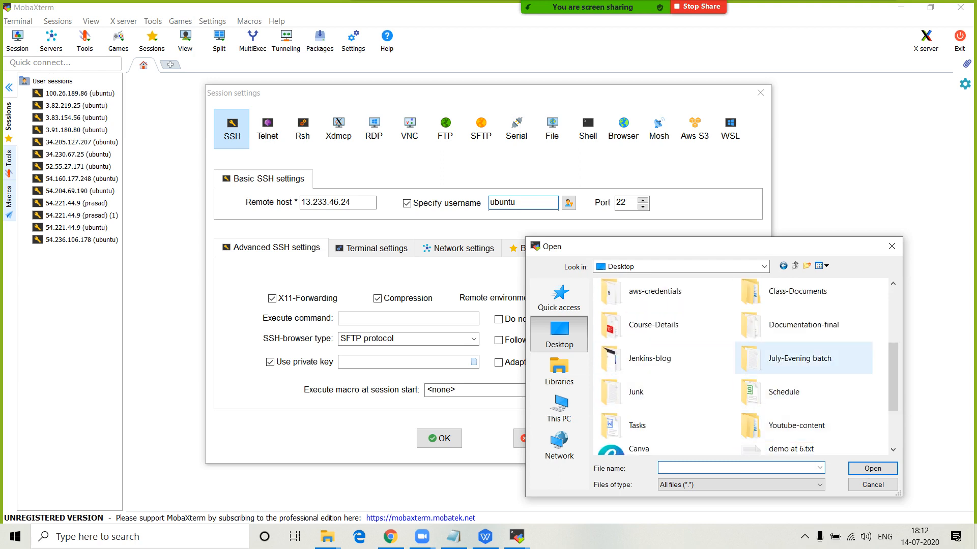
{"action": "scroll", "coordinate": [804, 387], "scroll_direction": "up", "scroll_amount": 2}
{"action": "scroll", "coordinate": [712, 407], "scroll_direction": "down", "scroll_amount": 1}
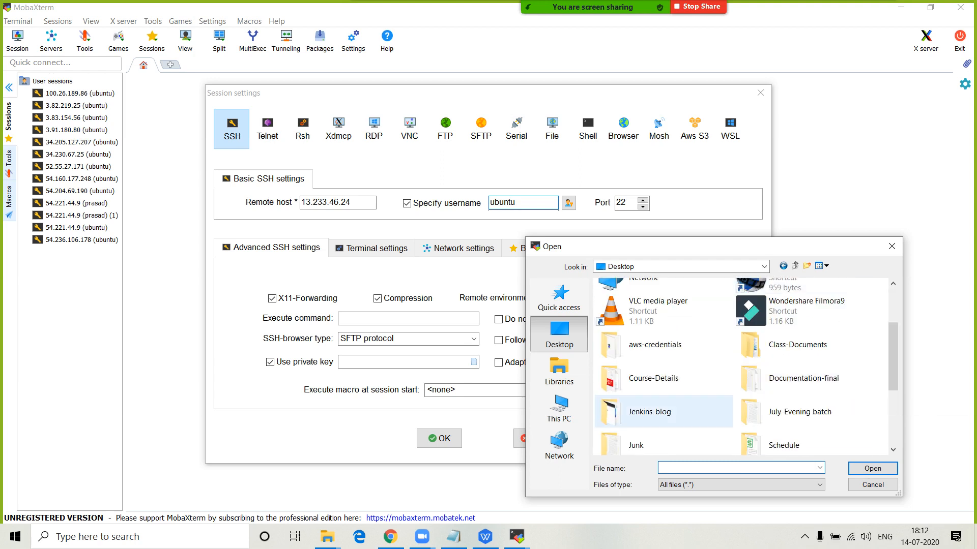
{"action": "double_click", "coordinate": [656, 404]}
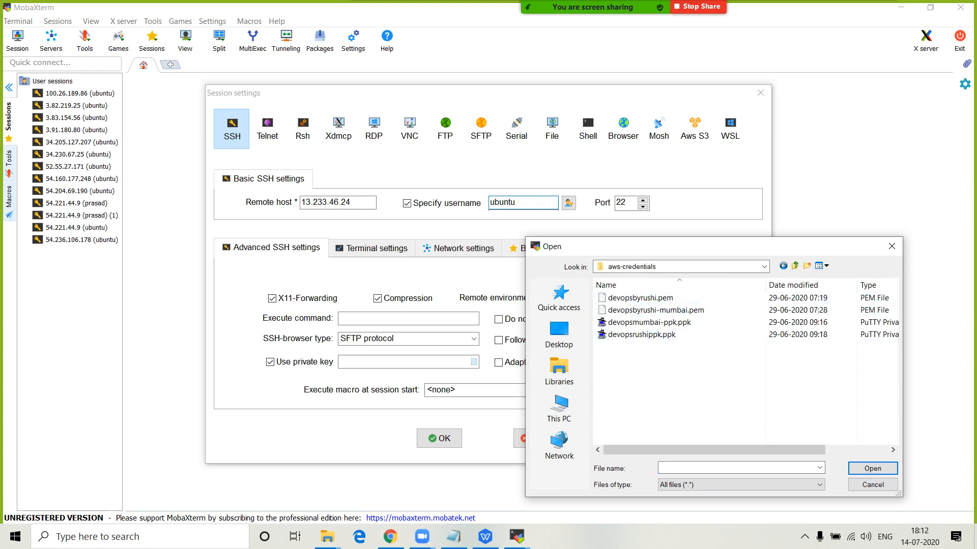
{"action": "left_click", "coordinate": [818, 485]}
{"action": "left_click", "coordinate": [818, 485]}
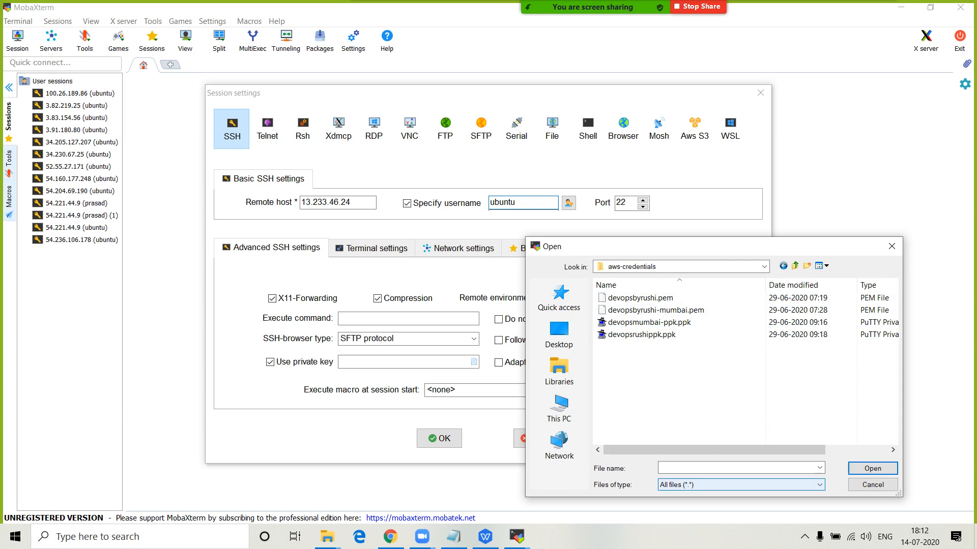
{"action": "left_click", "coordinate": [656, 311]}
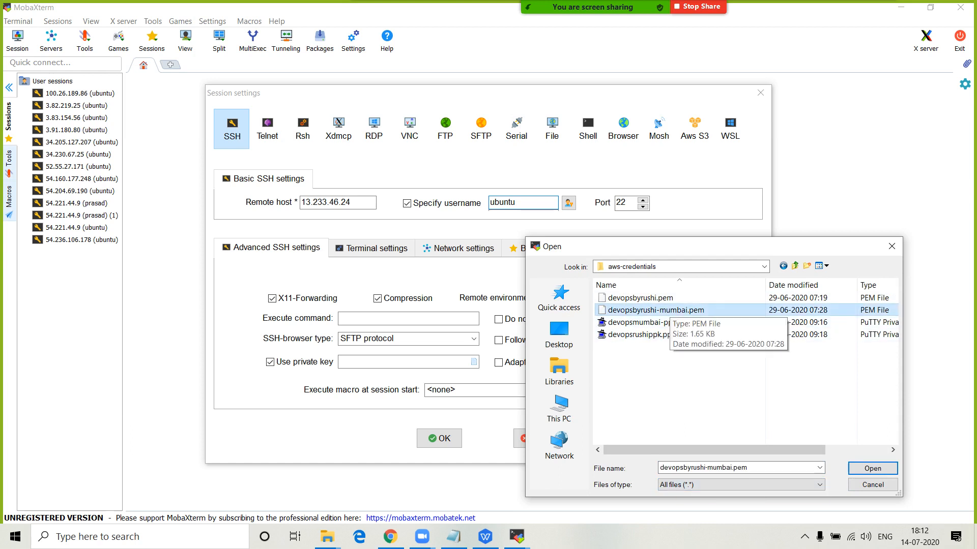
{"action": "left_click", "coordinate": [872, 468]}
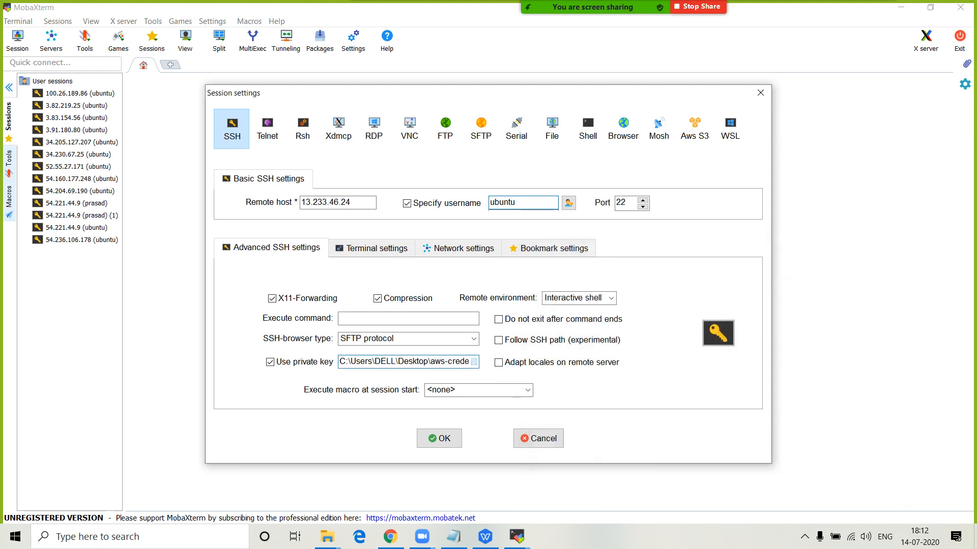
{"action": "key", "text": "Return"}
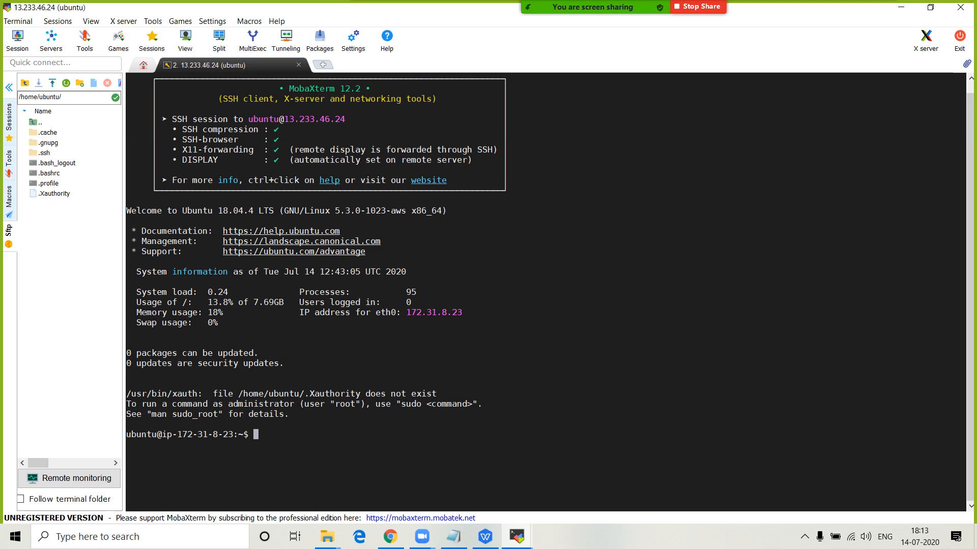
- Review the connection notes in Notepad, highlighting the words putty and gitbash
{"action": "left_click", "coordinate": [453, 537]}
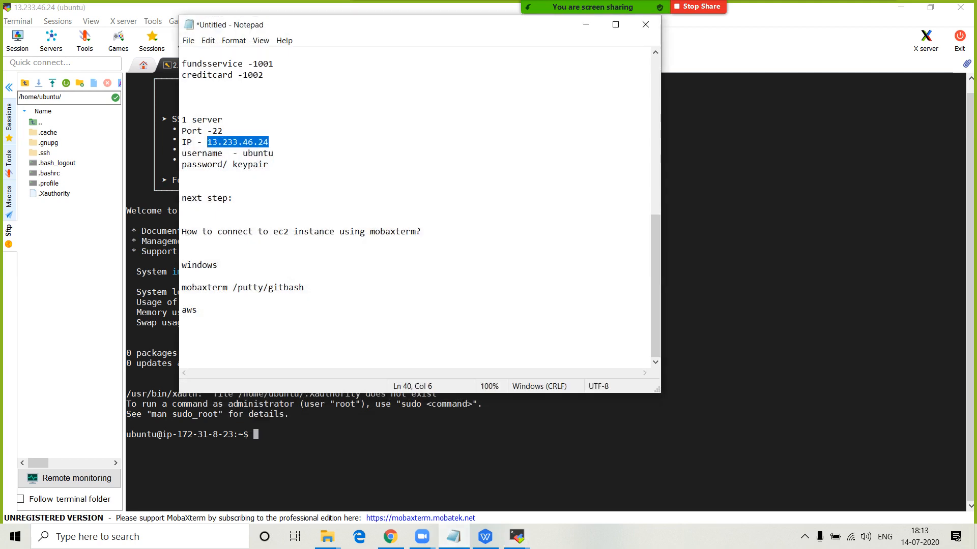
{"action": "left_click_drag", "start_coordinate": [238, 288], "coordinate": [263, 288]}
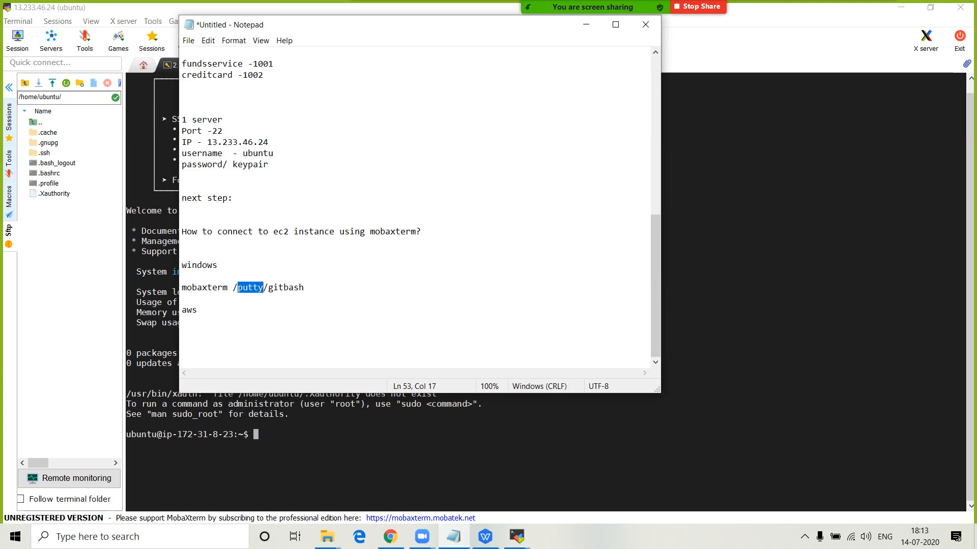
{"action": "left_click_drag", "start_coordinate": [268, 287], "coordinate": [304, 287]}
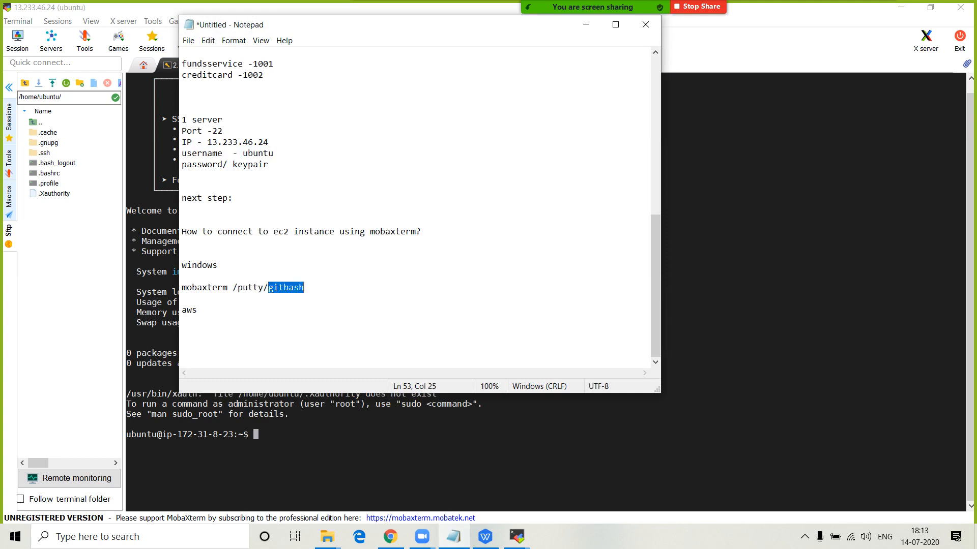
{"action": "left_click", "coordinate": [182, 299]}
- Open a new Chrome tab and type 'git download' into the address bar
{"action": "key", "text": "super+d"}
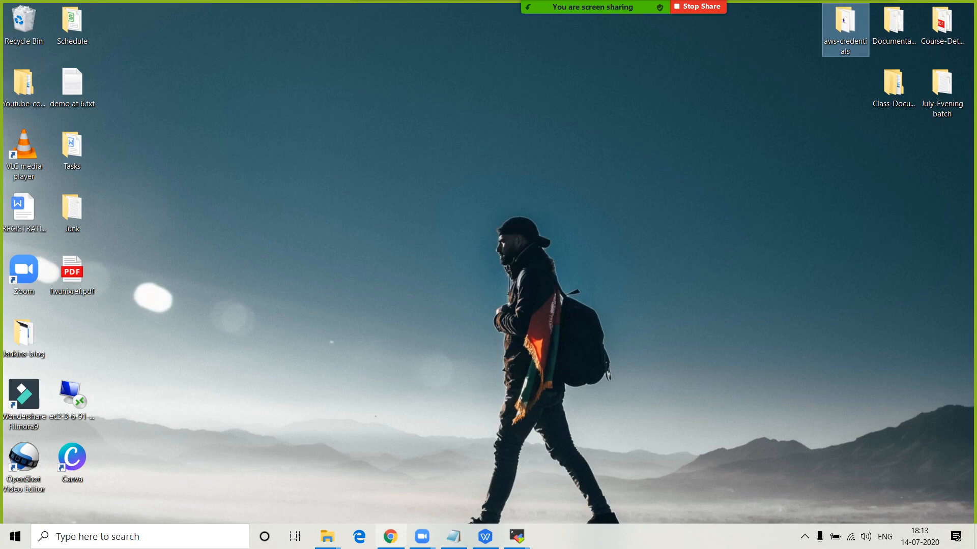
{"action": "left_click", "coordinate": [390, 537]}
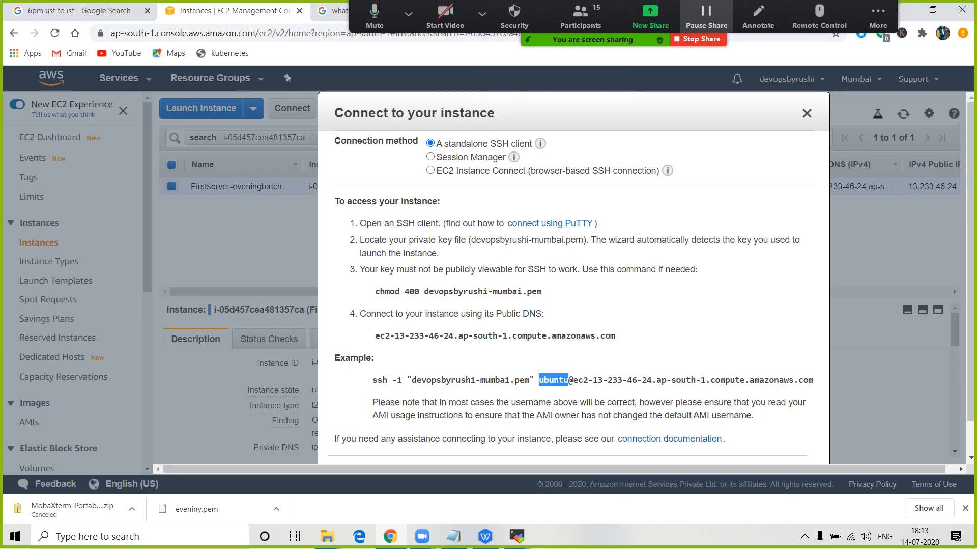
{"action": "key", "text": "ctrl+t"}
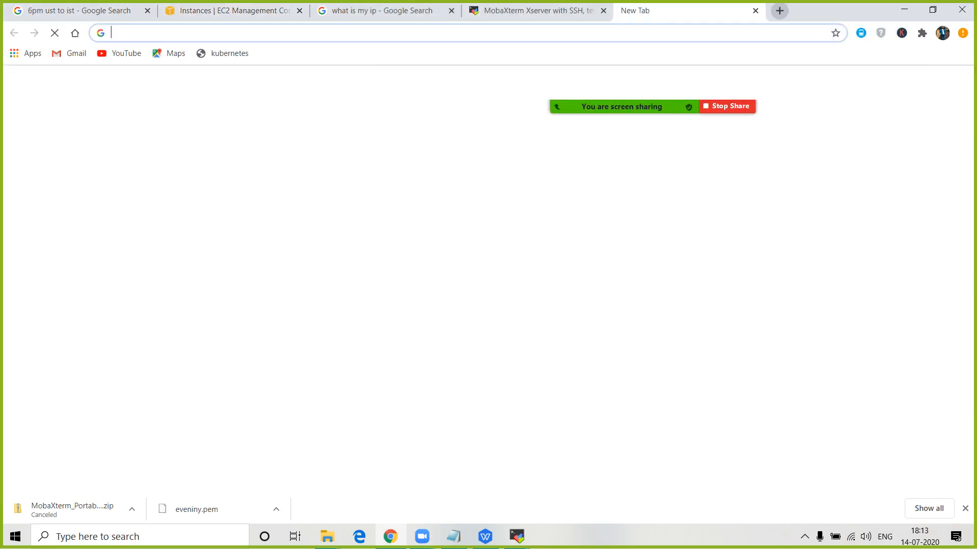
{"action": "type", "text": "git down"}
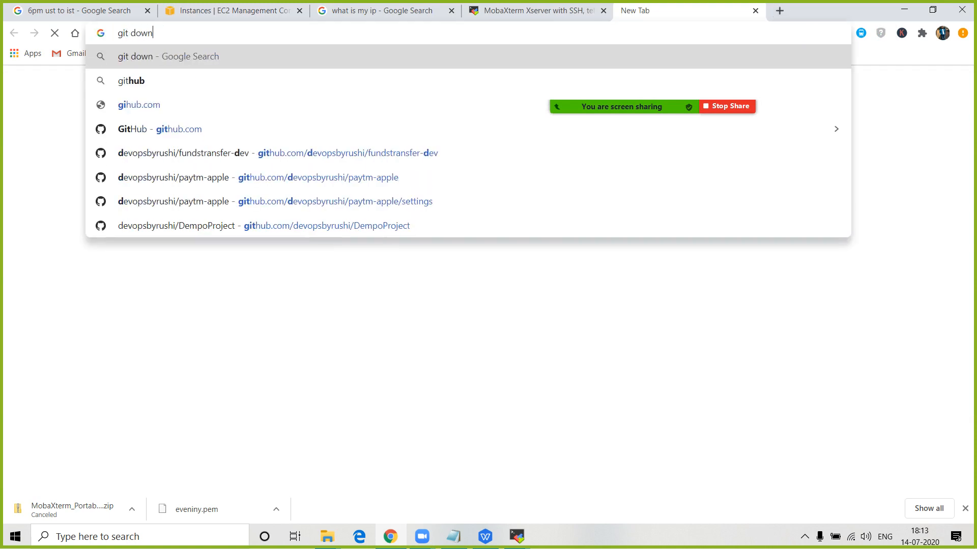
{"action": "type", "text": "load"}
- Search 'git download' and start the Git for Windows download from git-scm.com
{"action": "key", "text": "Return"}
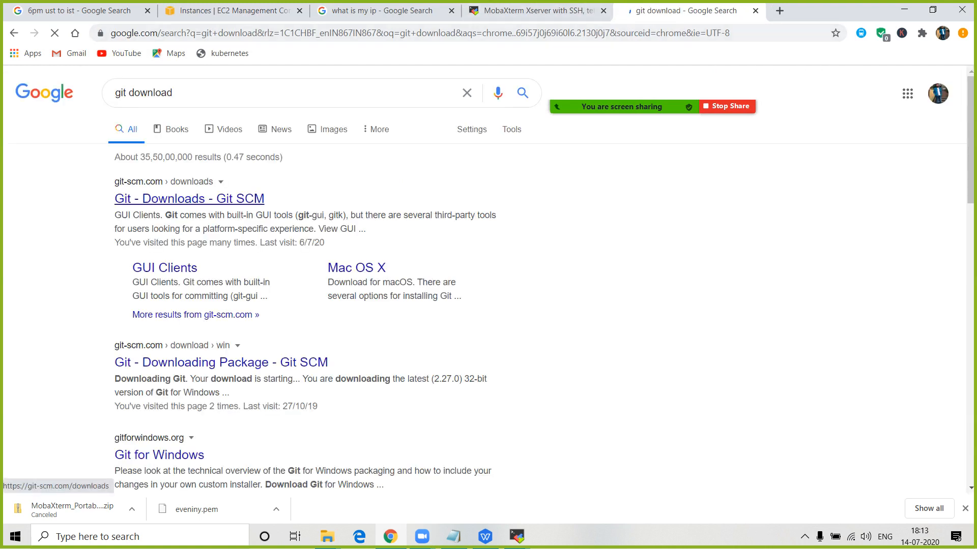
{"action": "left_click", "coordinate": [189, 198]}
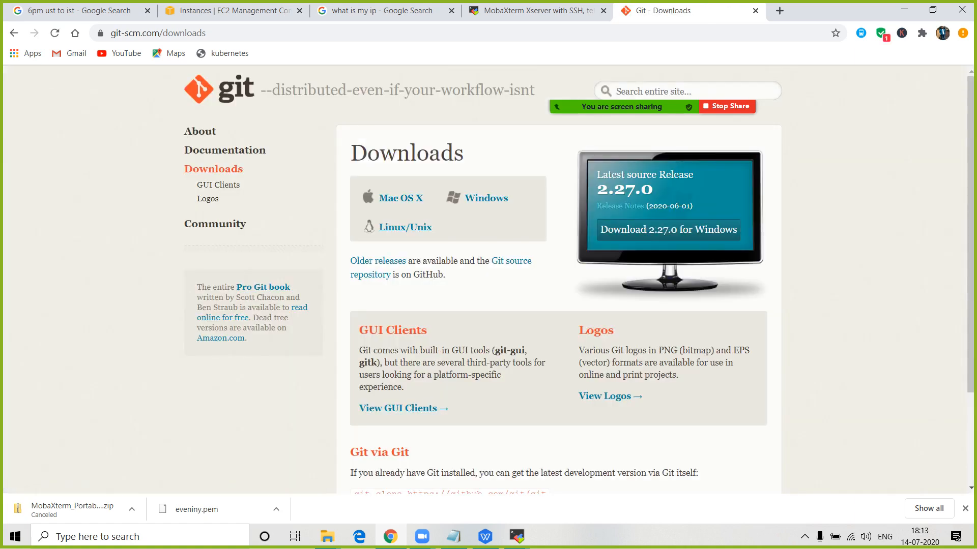
{"action": "left_click", "coordinate": [486, 199]}
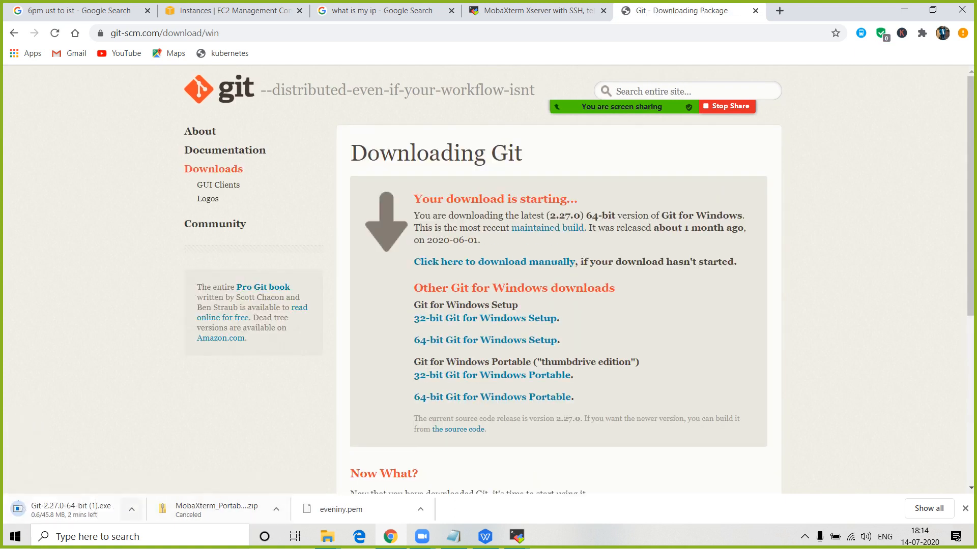
- Cancel the Git 2.27.0 installer download and show the desktop
{"action": "left_click", "coordinate": [131, 509]}
{"action": "left_click", "coordinate": [152, 488]}
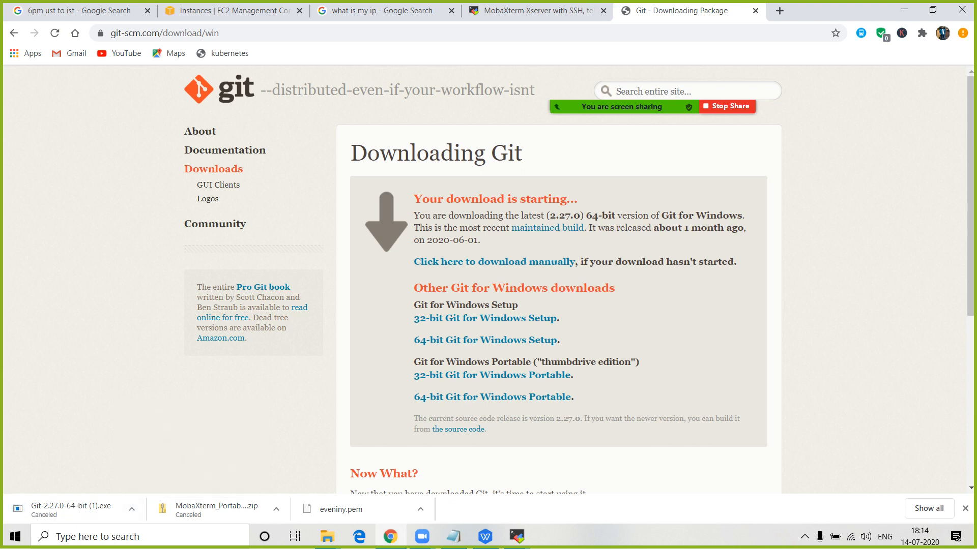
{"action": "key", "text": "super+d"}
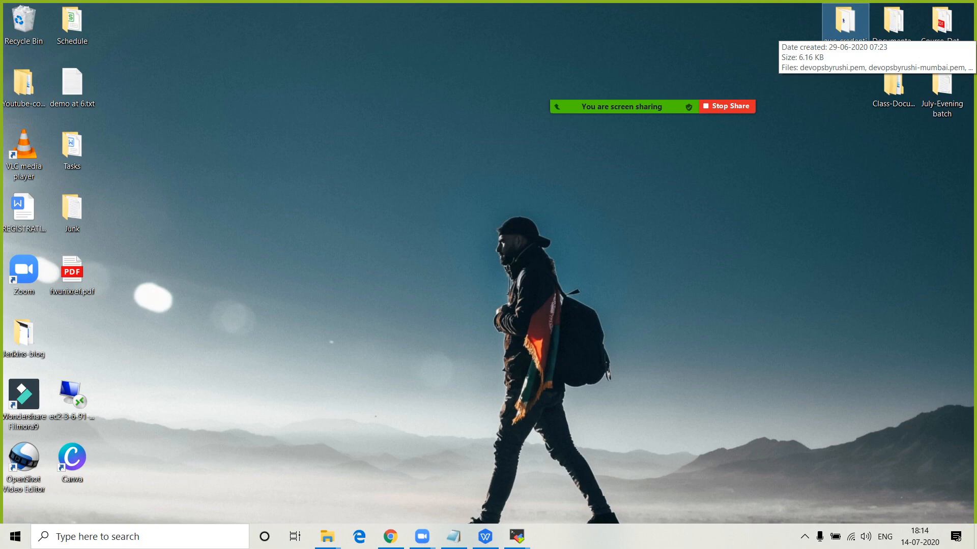
- Open the desktop aws-credentials folder and launch Git Bash Here inside it
{"action": "double_click", "coordinate": [845, 23]}
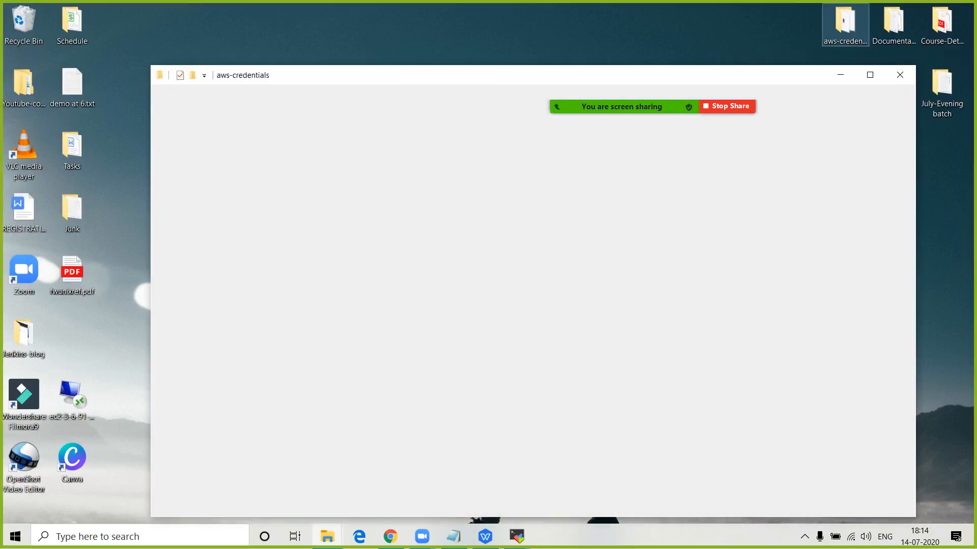
{"action": "left_click", "coordinate": [310, 207]}
{"action": "left_click", "coordinate": [325, 221]}
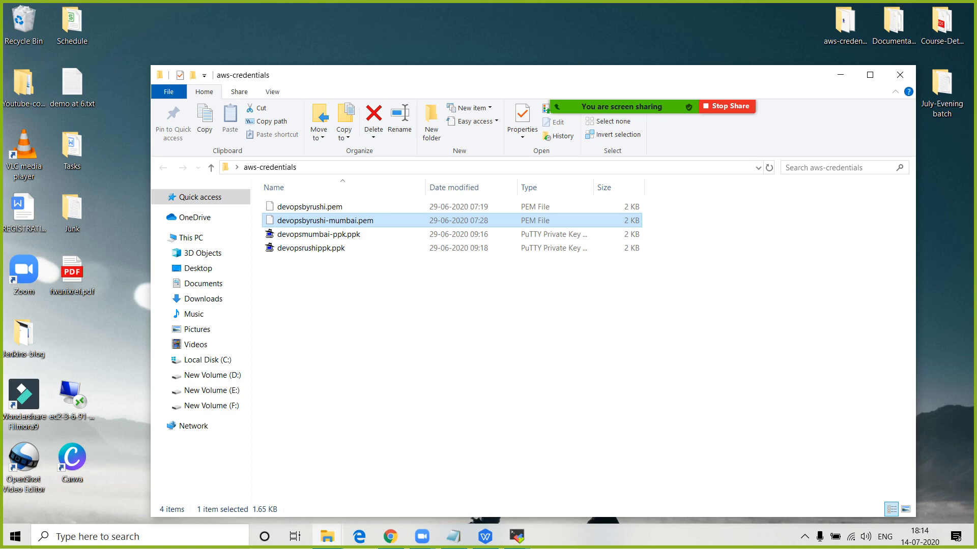
{"action": "right_click", "coordinate": [695, 232]}
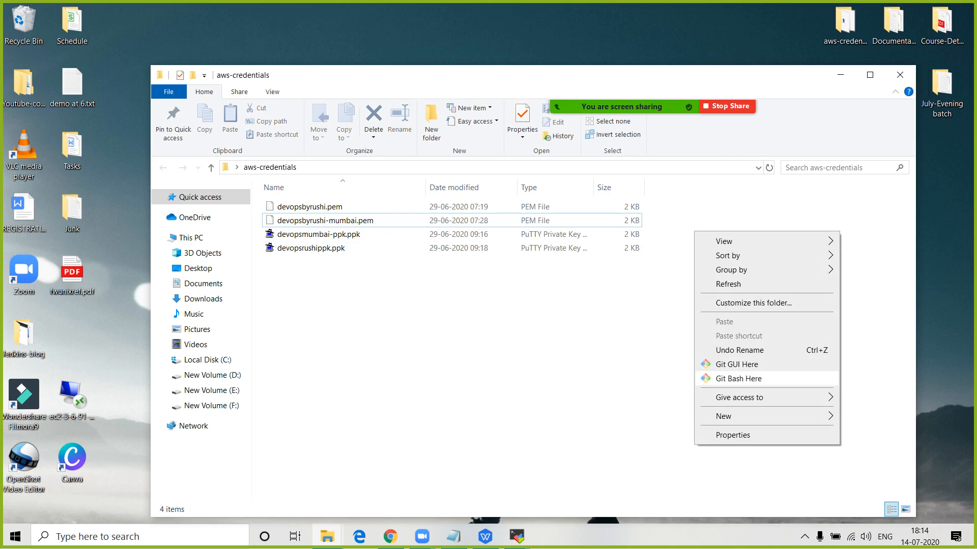
{"action": "left_click", "coordinate": [738, 378]}
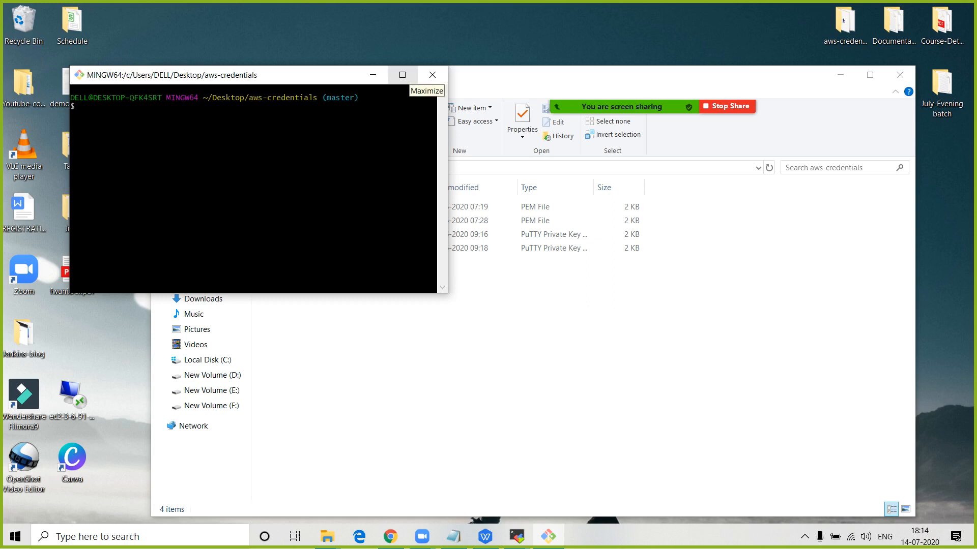
- Maximize Git Bash, enlarge its text, and run ls to list the four .pem and .ppk keys
{"action": "left_click", "coordinate": [401, 75]}
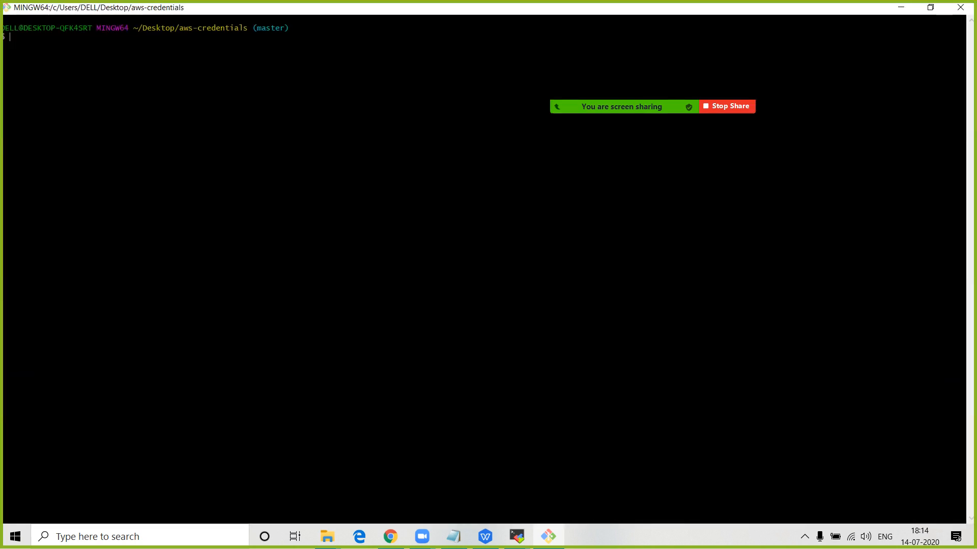
{"action": "key", "text": "ctrl+equal"}
{"action": "key", "text": "ctrl+equal"}
{"action": "key", "text": "ctrl+equal"}
{"action": "key", "text": "ctrl+equal"}
{"action": "key", "text": "ctrl+equal"}
{"action": "key", "text": "ctrl+equal"}
{"action": "key", "text": "ctrl+equal"}
{"action": "key", "text": "ctrl+equal"}
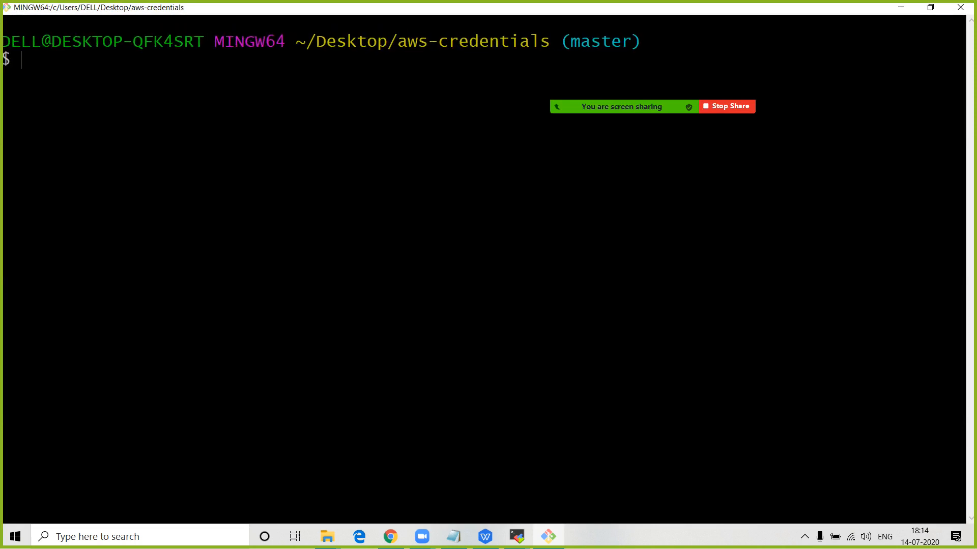
{"action": "type", "text": "ls"}
{"action": "key", "text": "Return"}
{"action": "left_click_drag", "start_coordinate": [184, 77], "coordinate": [438, 77]}
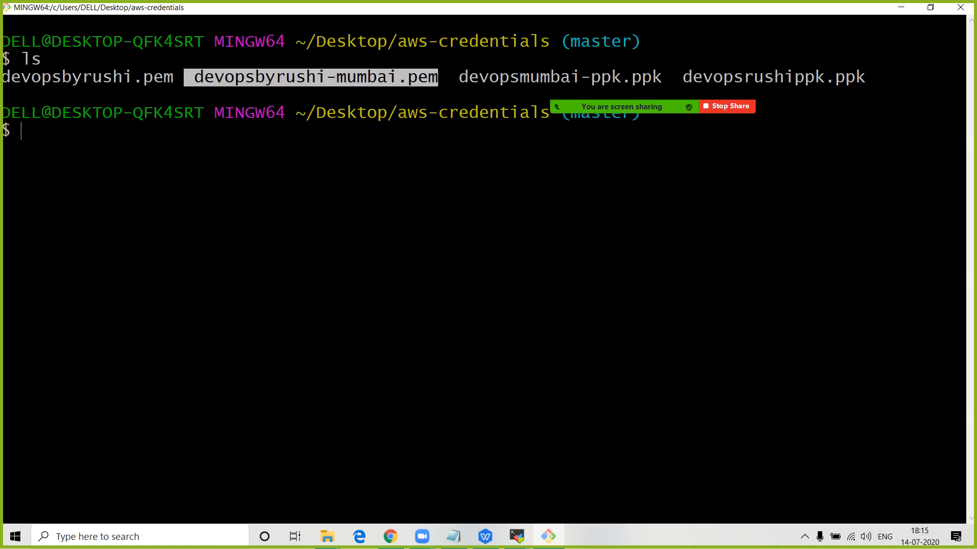
{"action": "left_click", "coordinate": [390, 537]}
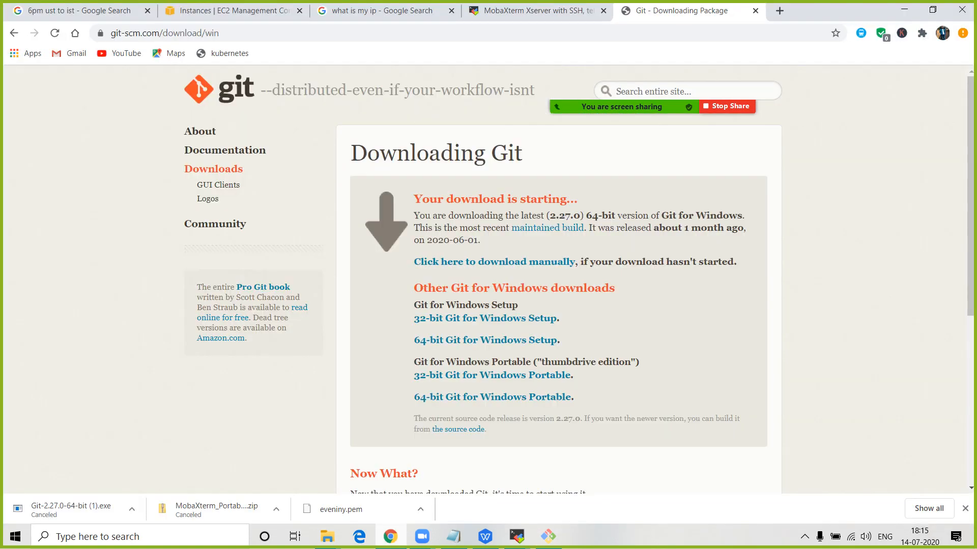
- Copy the example ssh -i "devopsbyrushi-mumbai.pem" command from the EC2 Connect dialog
{"action": "left_click", "coordinate": [229, 10]}
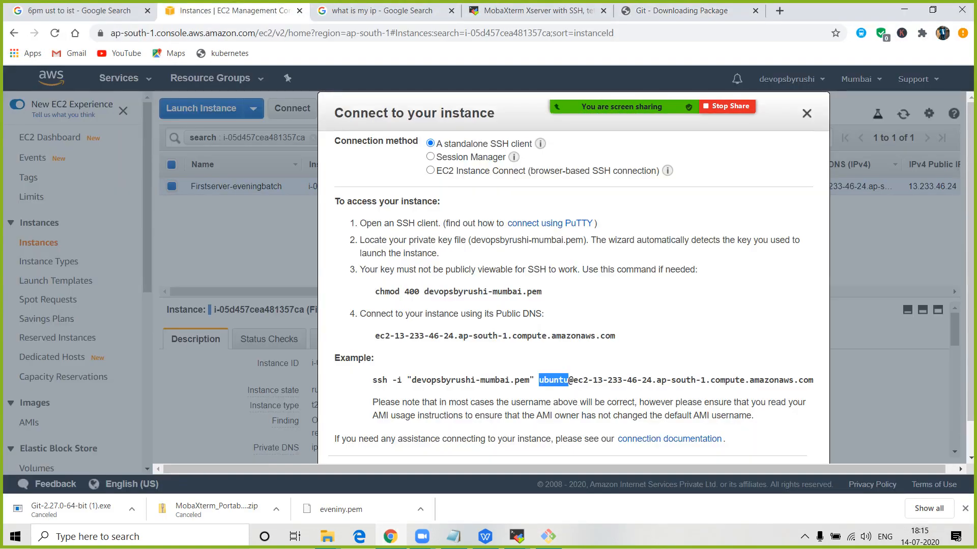
{"action": "left_click", "coordinate": [806, 114]}
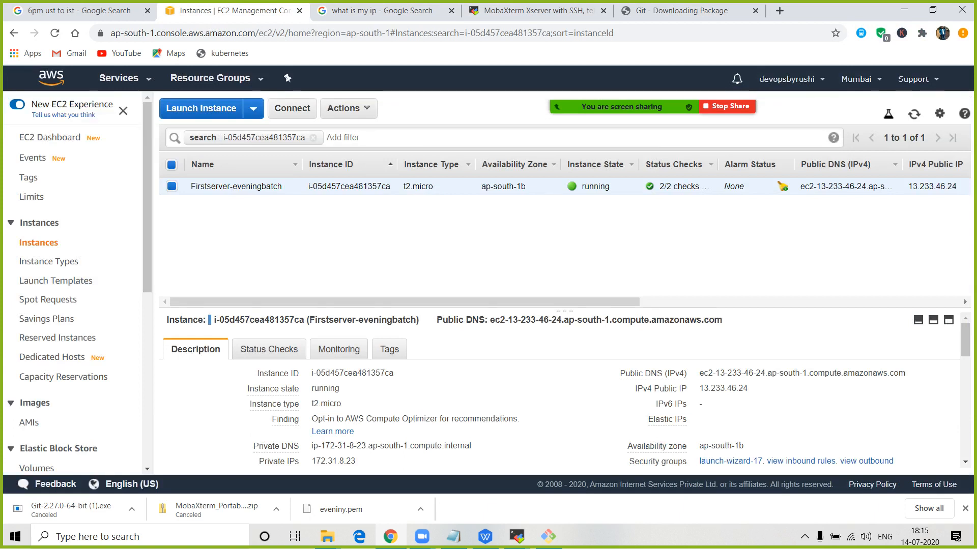
{"action": "left_click", "coordinate": [292, 107]}
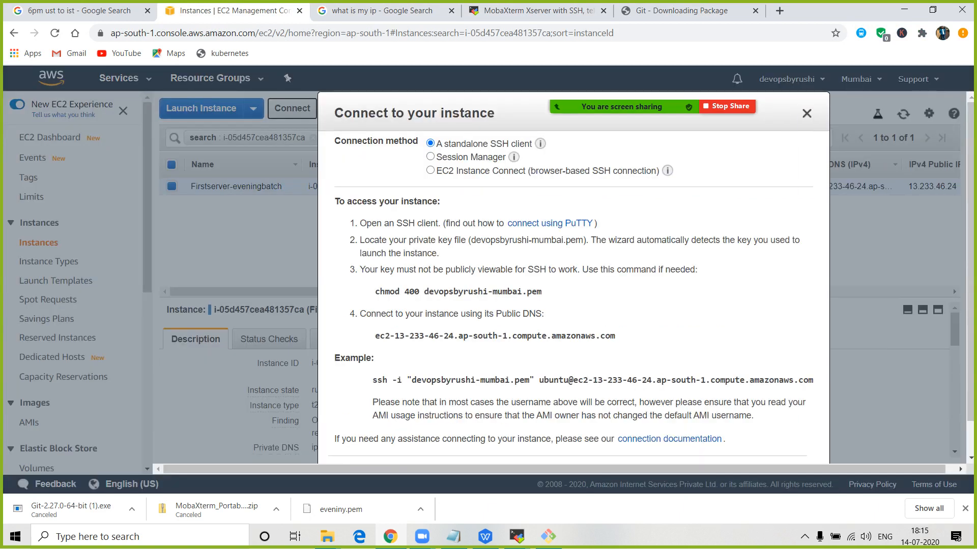
{"action": "triple_click", "coordinate": [521, 380]}
{"action": "right_click", "coordinate": [526, 380]}
{"action": "left_click", "coordinate": [552, 391]}
{"action": "right_click", "coordinate": [546, 379]}
{"action": "left_click", "coordinate": [554, 388]}
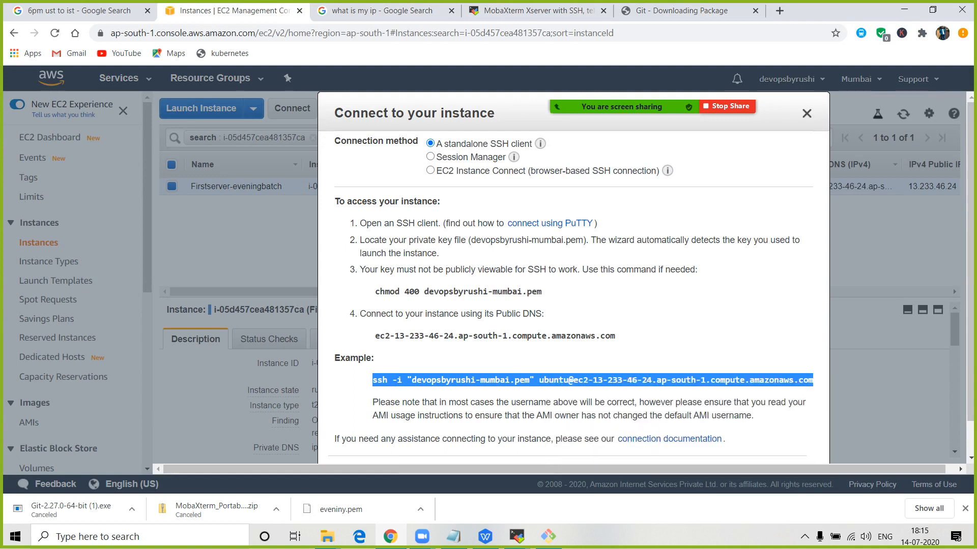
- Paste the copied ssh command at the Git Bash prompt
{"action": "left_click", "coordinate": [548, 536]}
{"action": "right_click", "coordinate": [191, 149]}
{"action": "left_click", "coordinate": [213, 183]}
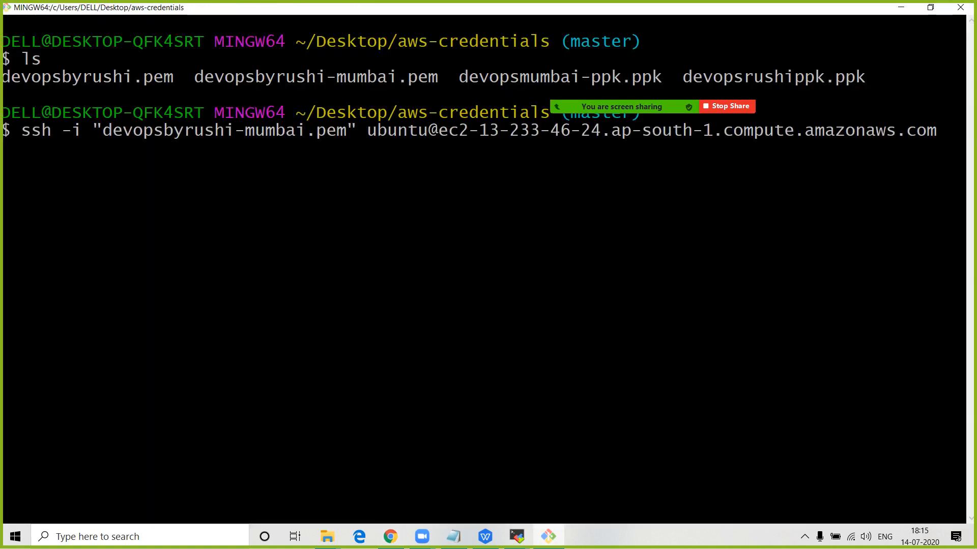
- Run the ssh command, answer yes to the host key prompt, and log in as ubuntu
{"action": "key", "text": "Return"}
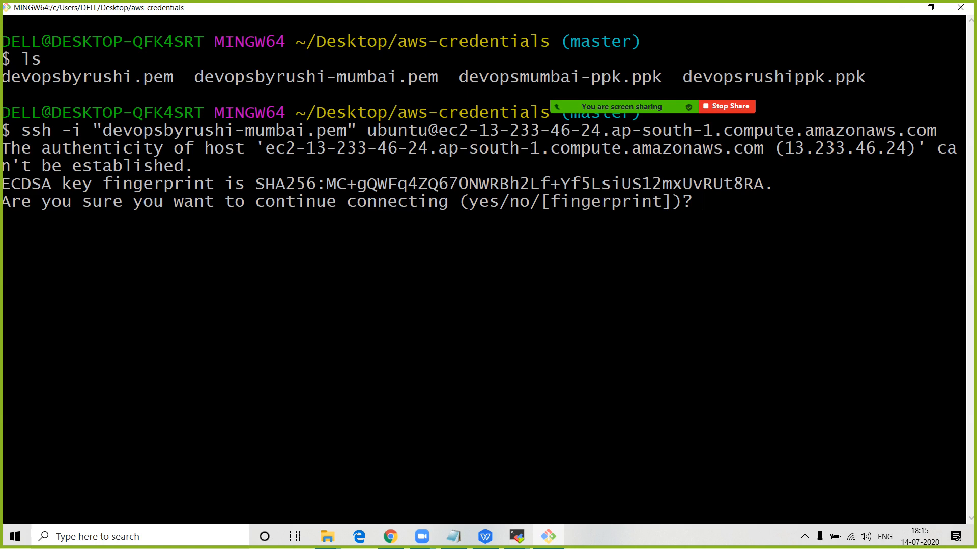
{"action": "type", "text": "yes"}
{"action": "key", "text": "Return"}
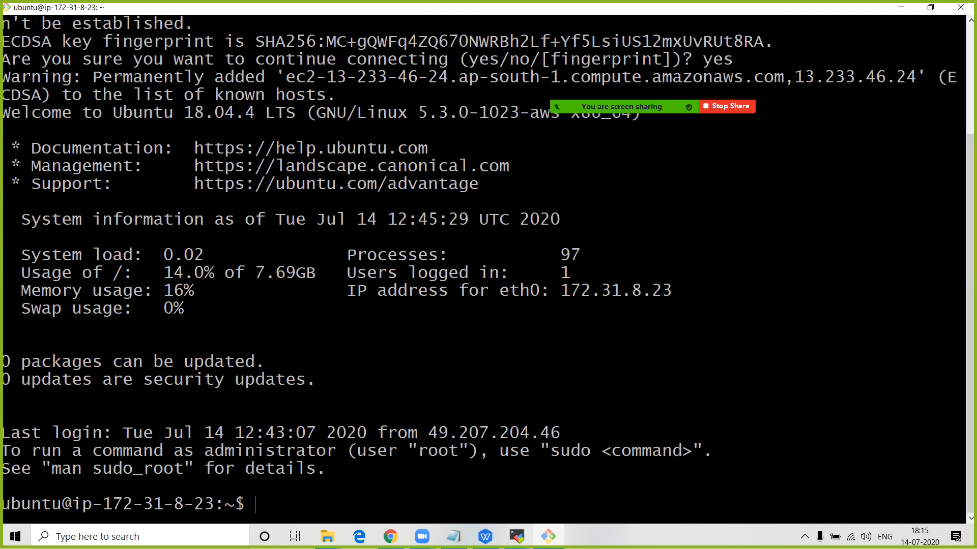
{"action": "left_click_drag", "start_coordinate": [3, 504], "coordinate": [224, 504]}
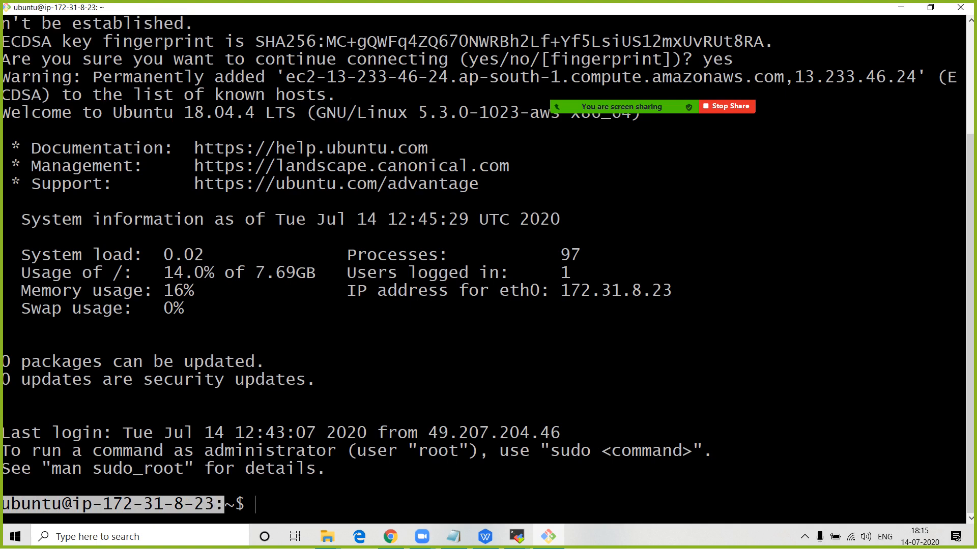
{"action": "left_click", "coordinate": [390, 536]}
- Bring the MobaXterm SSH session for 13.233.46.24 to the front
{"action": "left_click", "coordinate": [517, 536]}
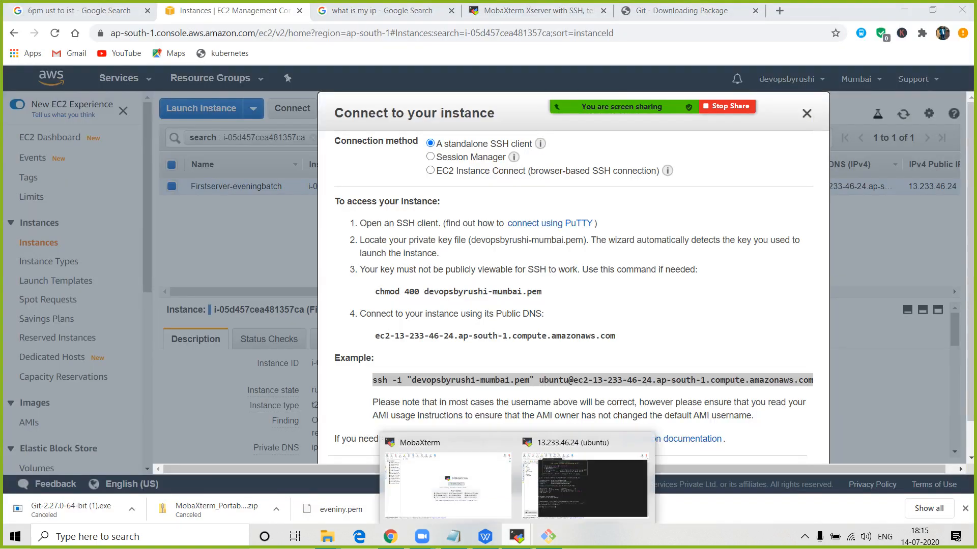
{"action": "left_click", "coordinate": [585, 486]}
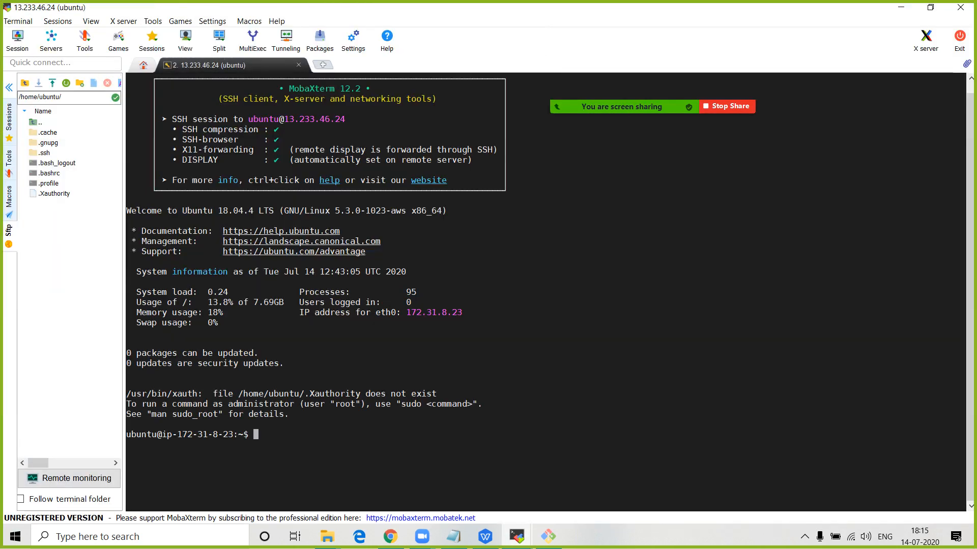
{"action": "left_click_drag", "start_coordinate": [126, 434], "coordinate": [228, 434]}
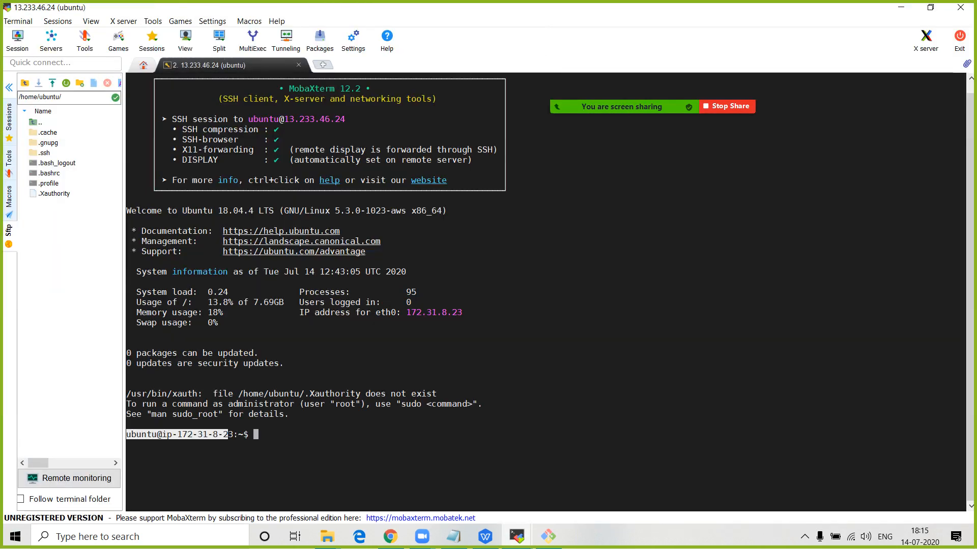
- Snap MobaXterm to the right half of the screen and Git Bash to the left half
{"action": "left_click", "coordinate": [548, 536]}
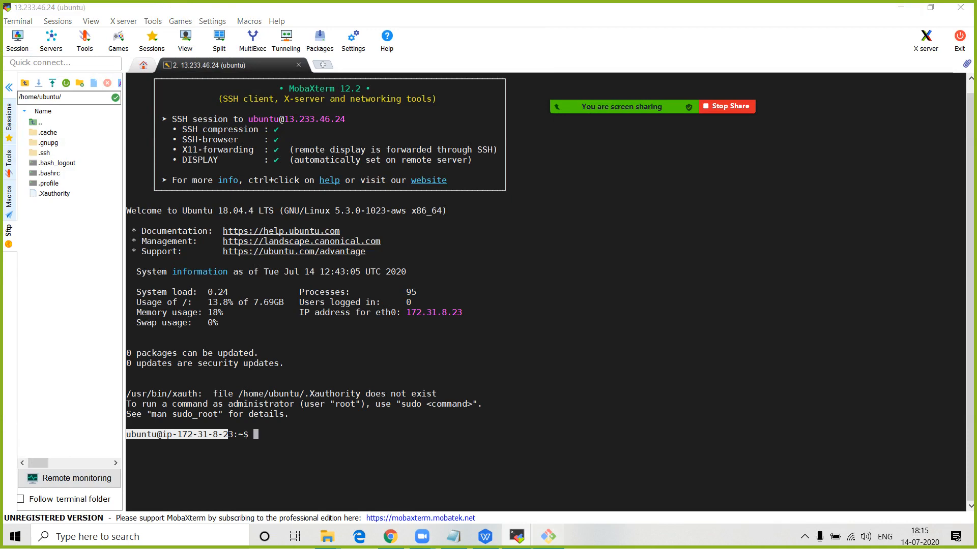
{"action": "left_click", "coordinate": [548, 536]}
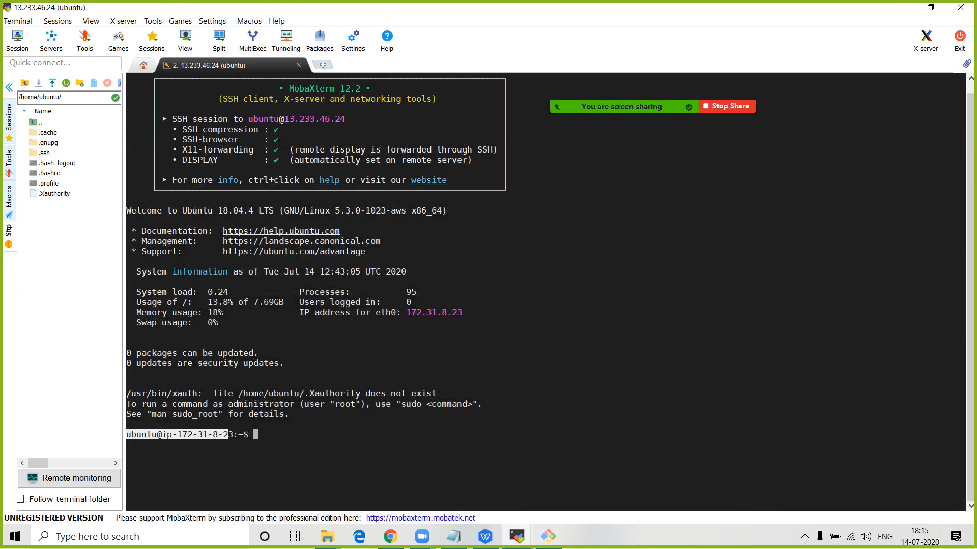
{"action": "key", "text": "super+Right"}
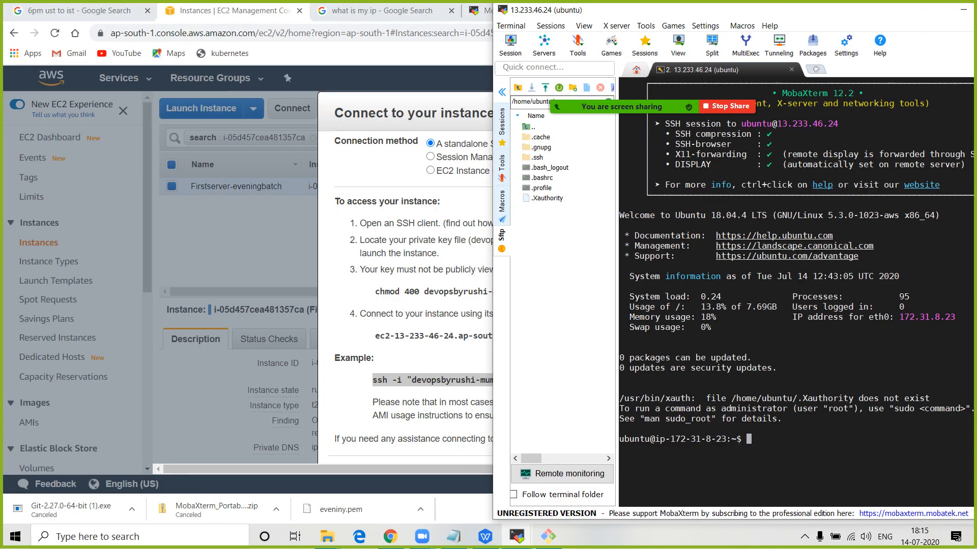
{"action": "left_click", "coordinate": [549, 536]}
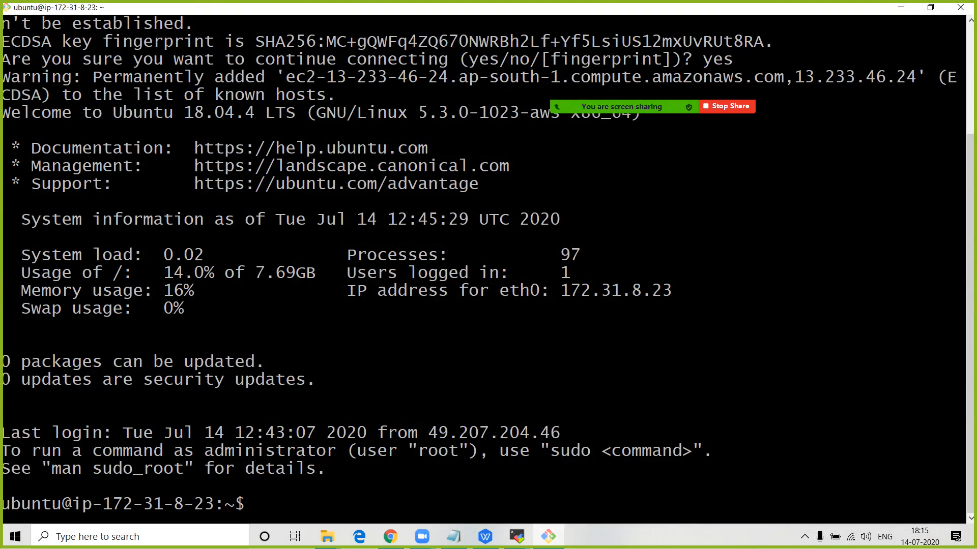
{"action": "key", "text": "super+Left"}
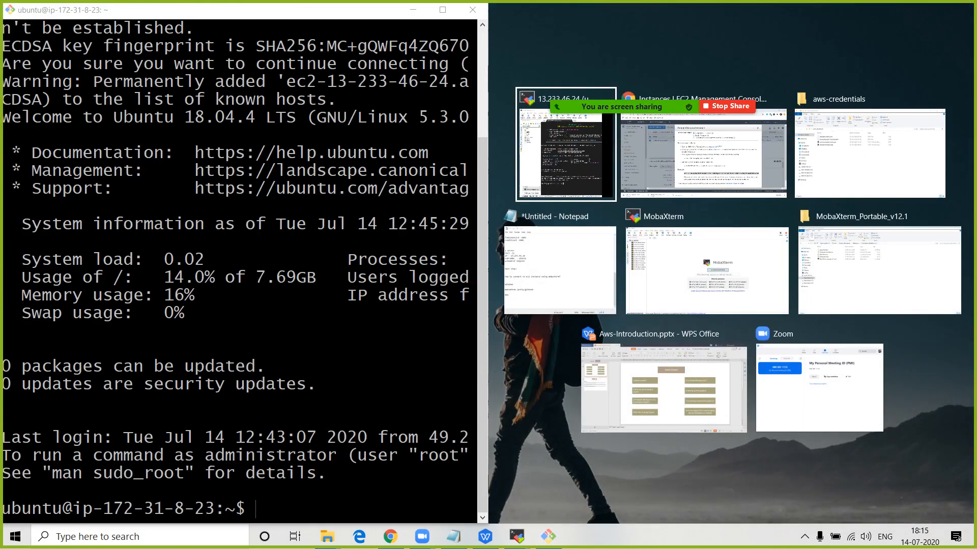
- Place MobaXterm on the right, then in Git Bash run ls, cd / and ls
{"action": "key", "text": "Return"}
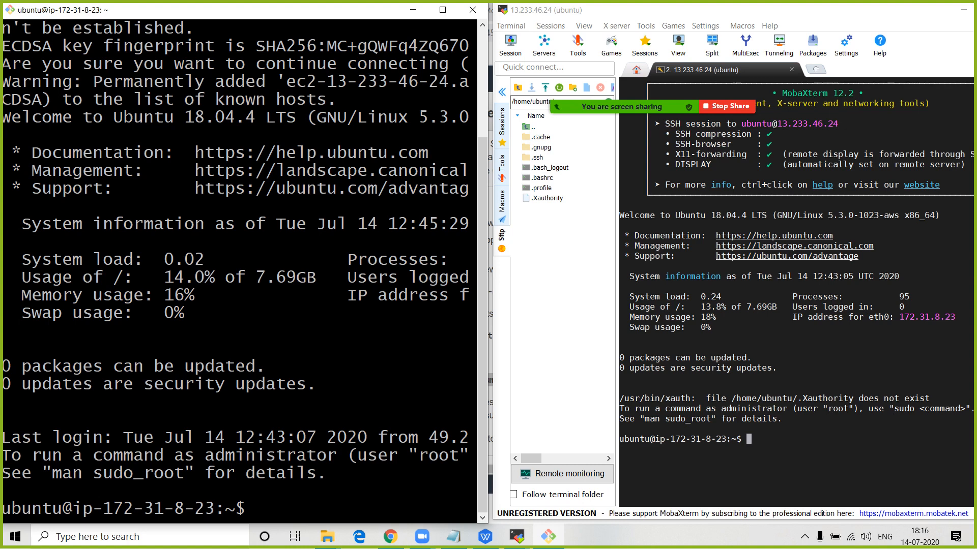
{"action": "type", "text": "ls"}
{"action": "key", "text": "Return"}
{"action": "type", "text": "cd /"}
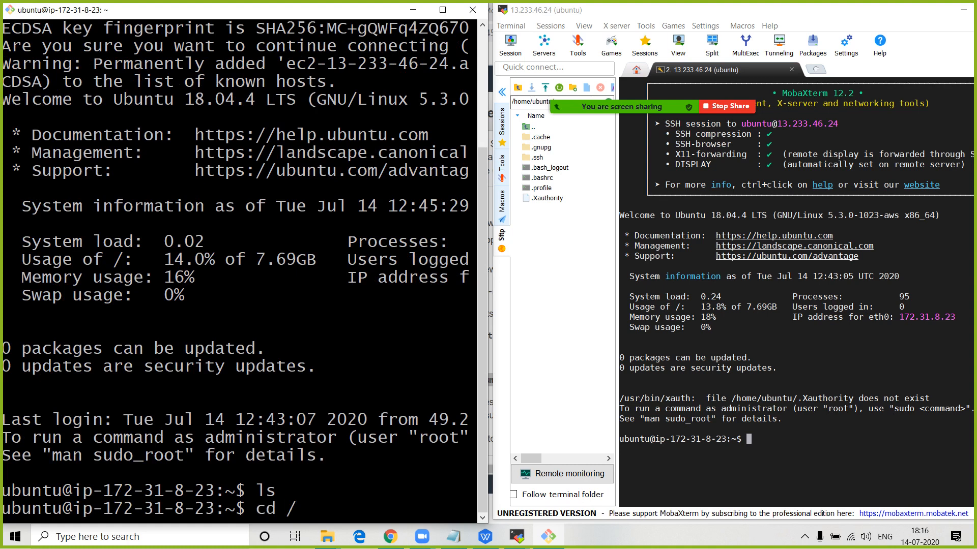
{"action": "key", "text": "Return"}
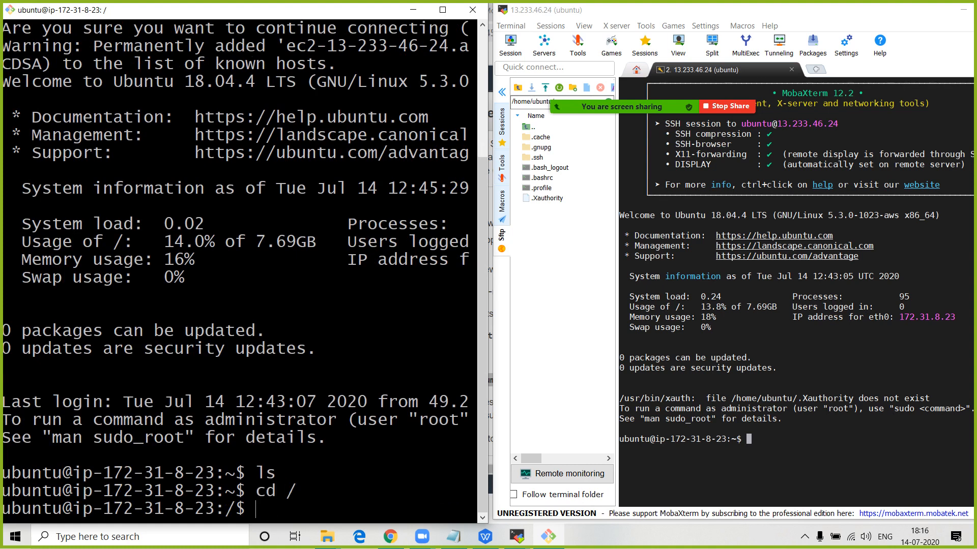
{"action": "type", "text": "ls"}
{"action": "key", "text": "Return"}
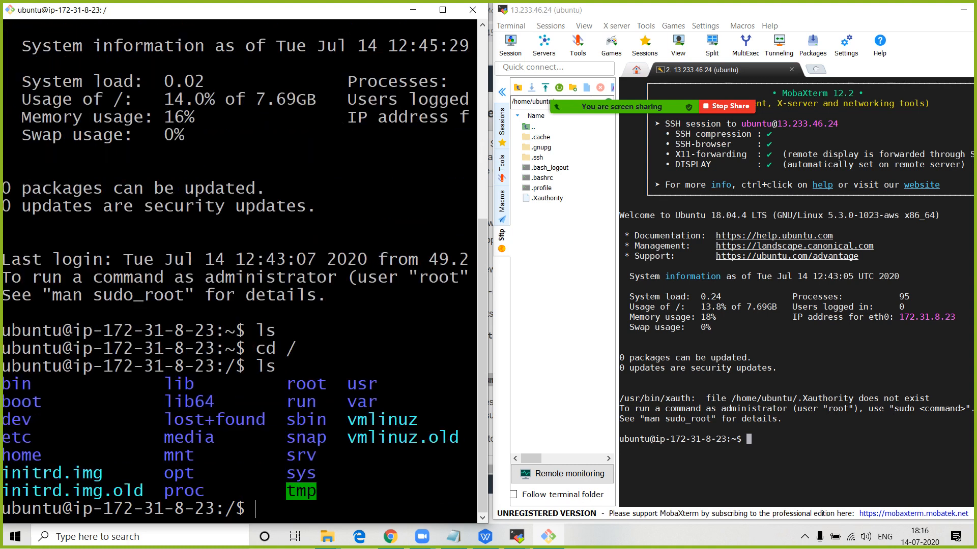
- Run cd / and ls in MobaXterm to list the root directory, then open the recorder controls
{"action": "key", "text": "alt+Tab"}
{"action": "type", "text": "cd /"}
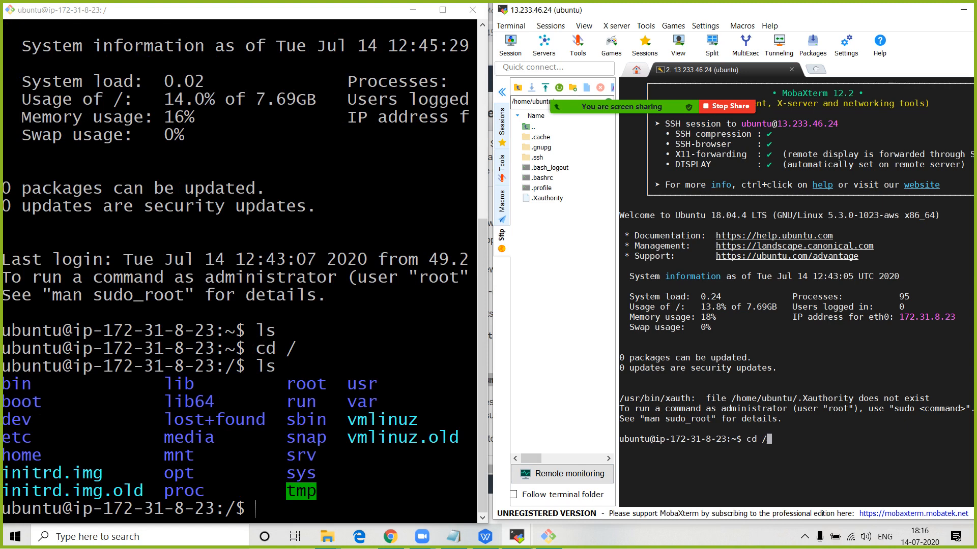
{"action": "key", "text": "Return"}
{"action": "type", "text": "ls"}
{"action": "key", "text": "Return"}
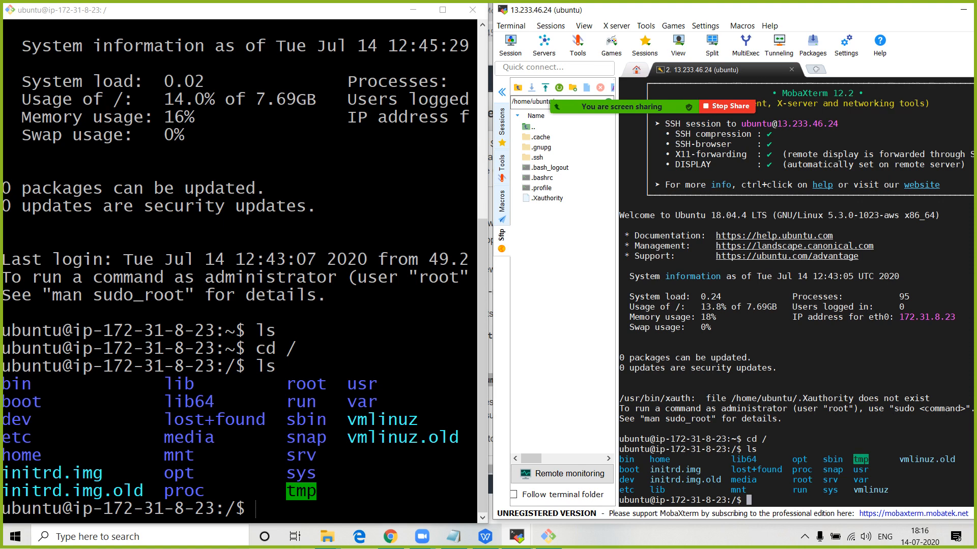
{"action": "left_click", "coordinate": [804, 537]}
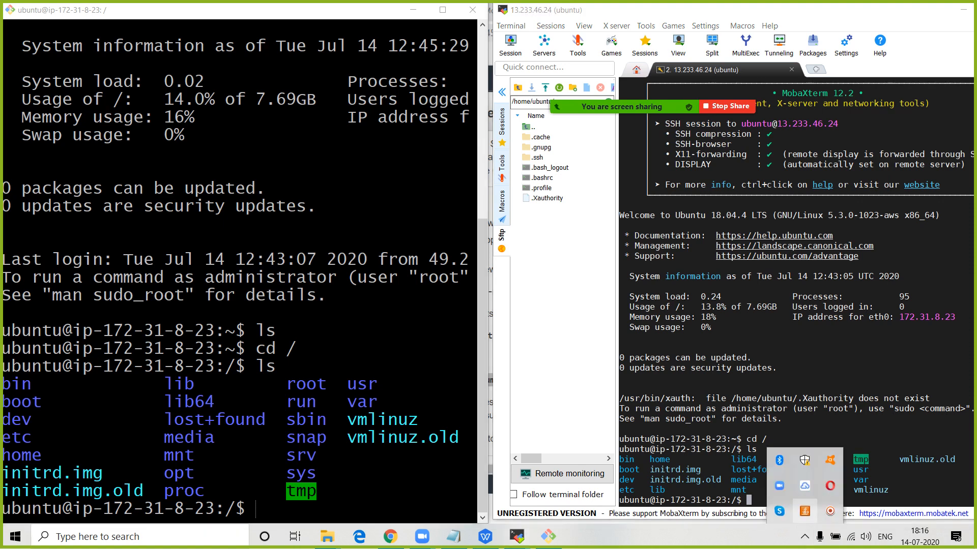
{"action": "left_click", "coordinate": [830, 511]}
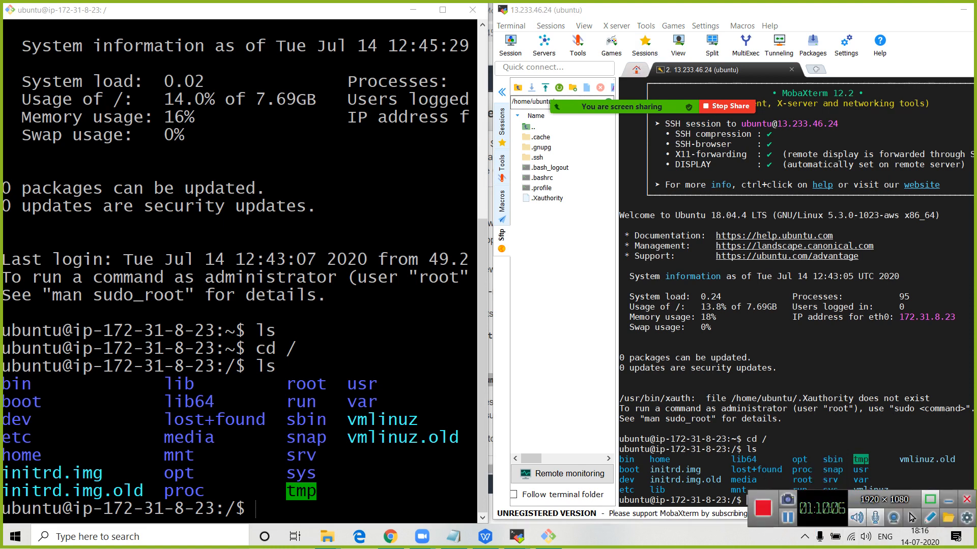